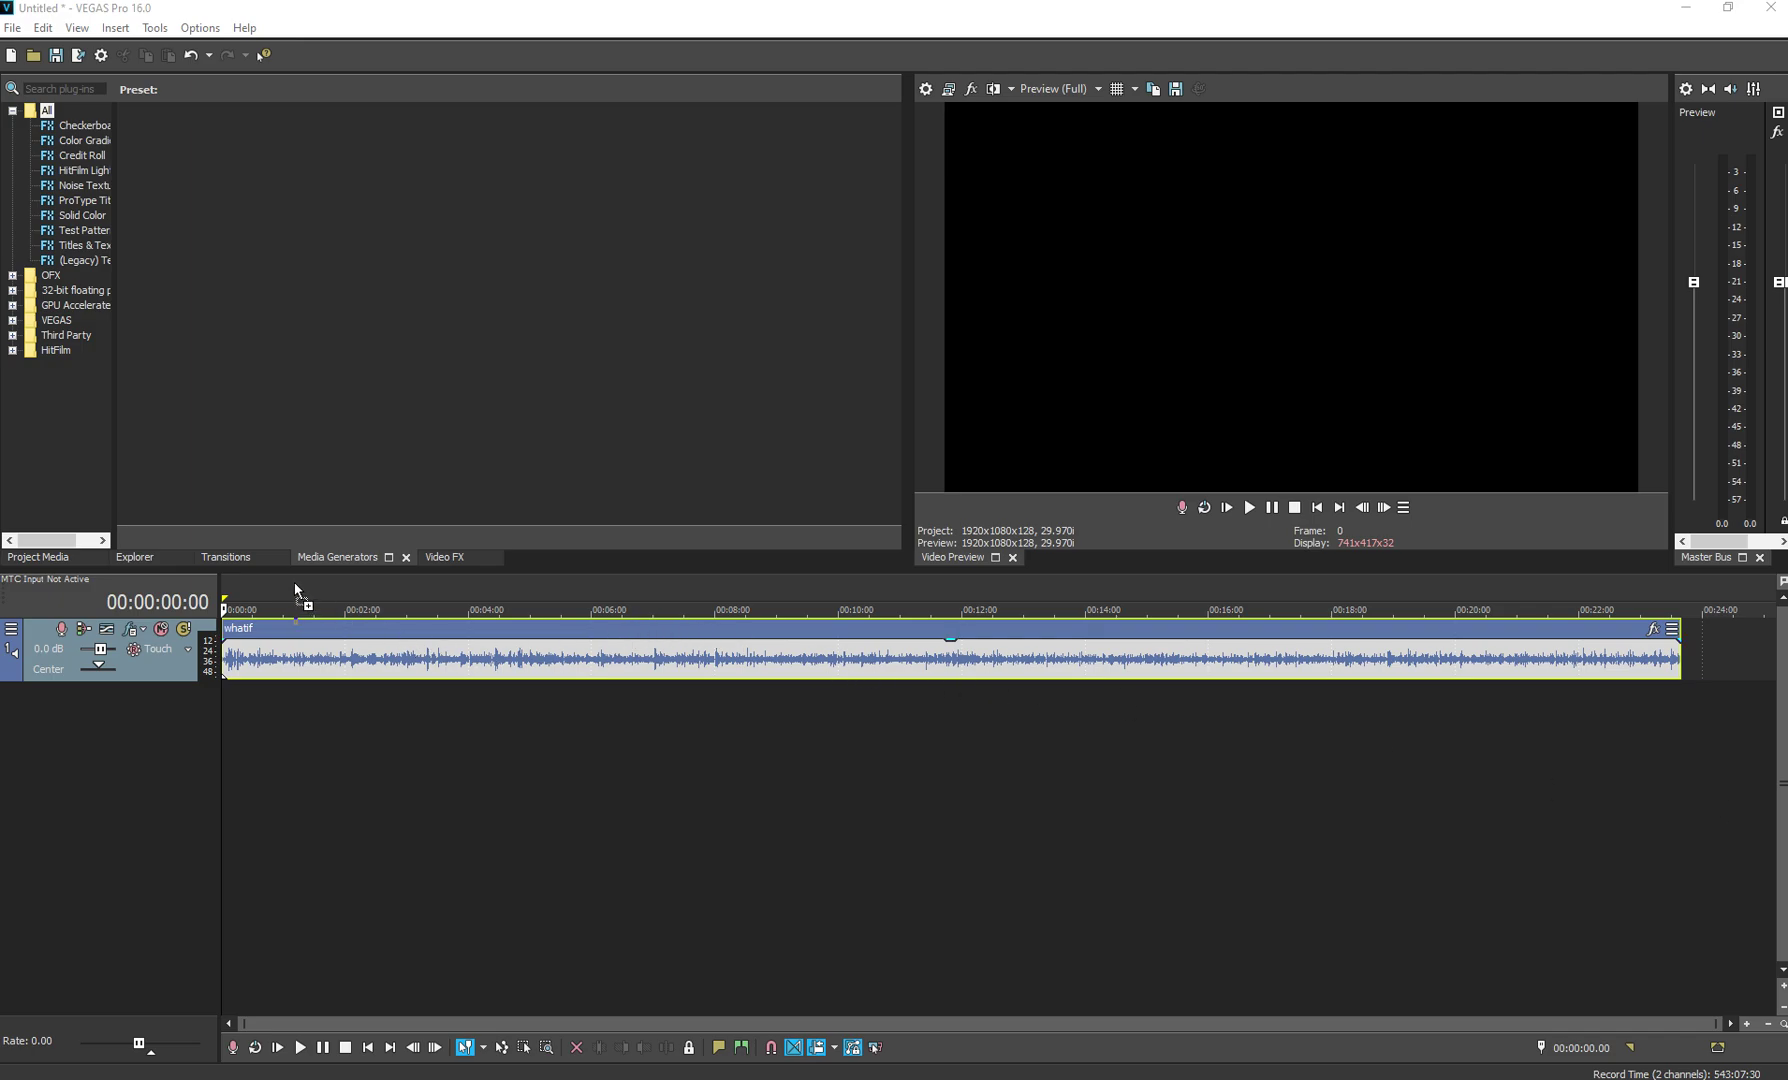
Place the oq8HJGu image on a track above the whatif audio, spanning from the start to about 00:18:52
{"action": "left_click_drag", "start_coordinate": [229, 600], "coordinate": [1385, 735]}
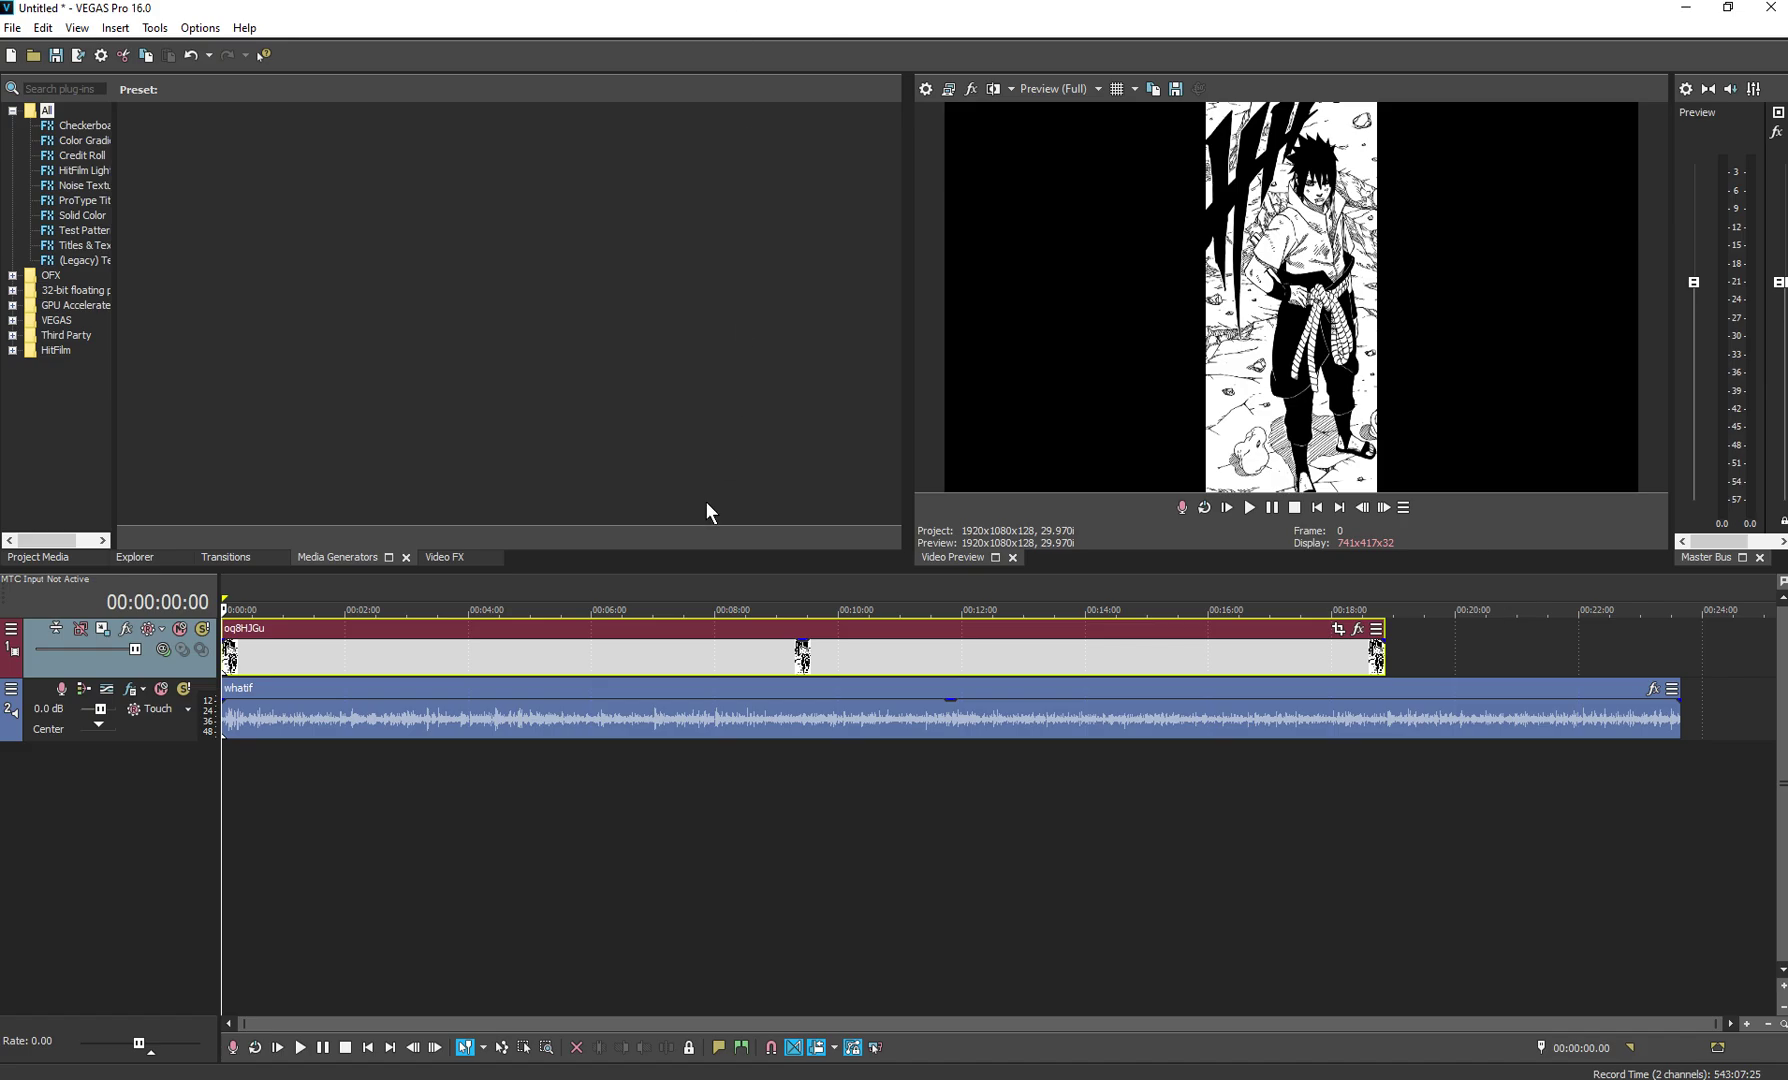
{"action": "scroll", "coordinate": [946, 786], "scroll_direction": "up", "scroll_amount": 2}
{"action": "scroll", "coordinate": [946, 786], "scroll_direction": "down", "scroll_amount": 2}
Pan/crop the image event to a frame about 569 by 320 at the picture's upper end, around the character's head
{"action": "left_click", "coordinate": [1338, 629]}
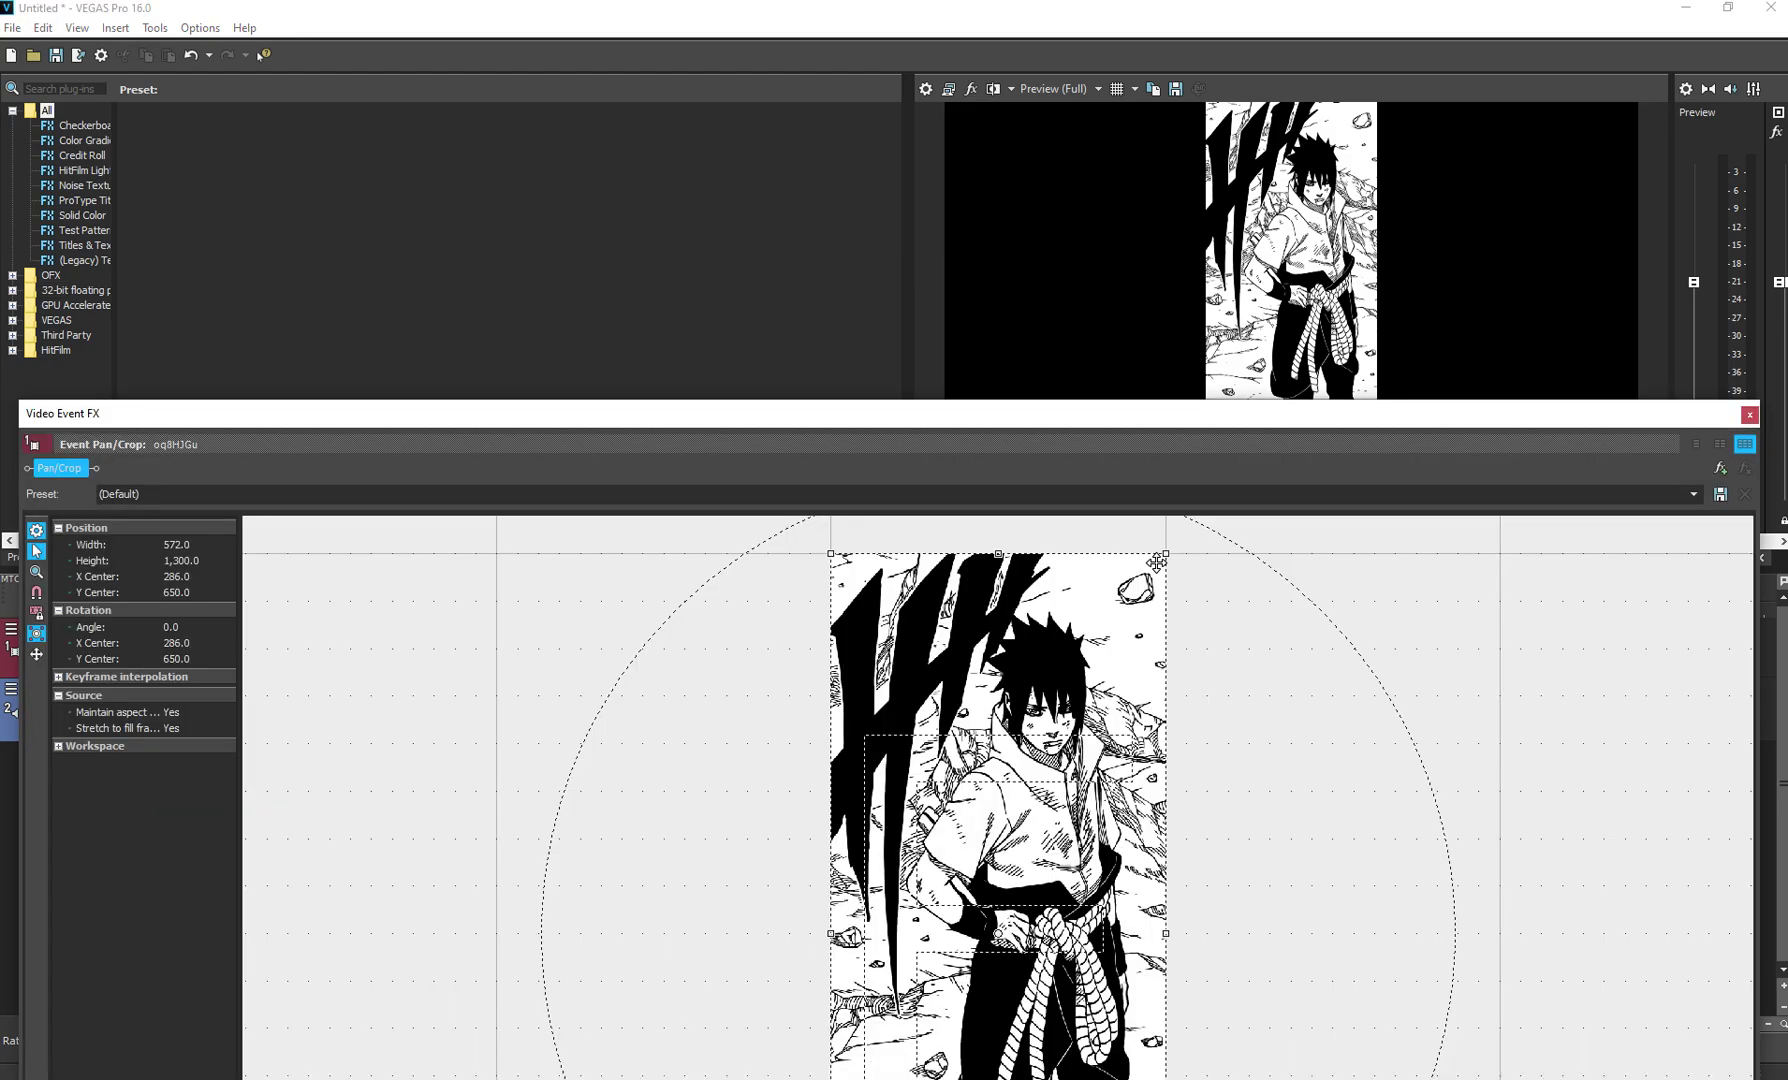
{"action": "left_click_drag", "start_coordinate": [1105, 427], "coordinate": [416, 58]}
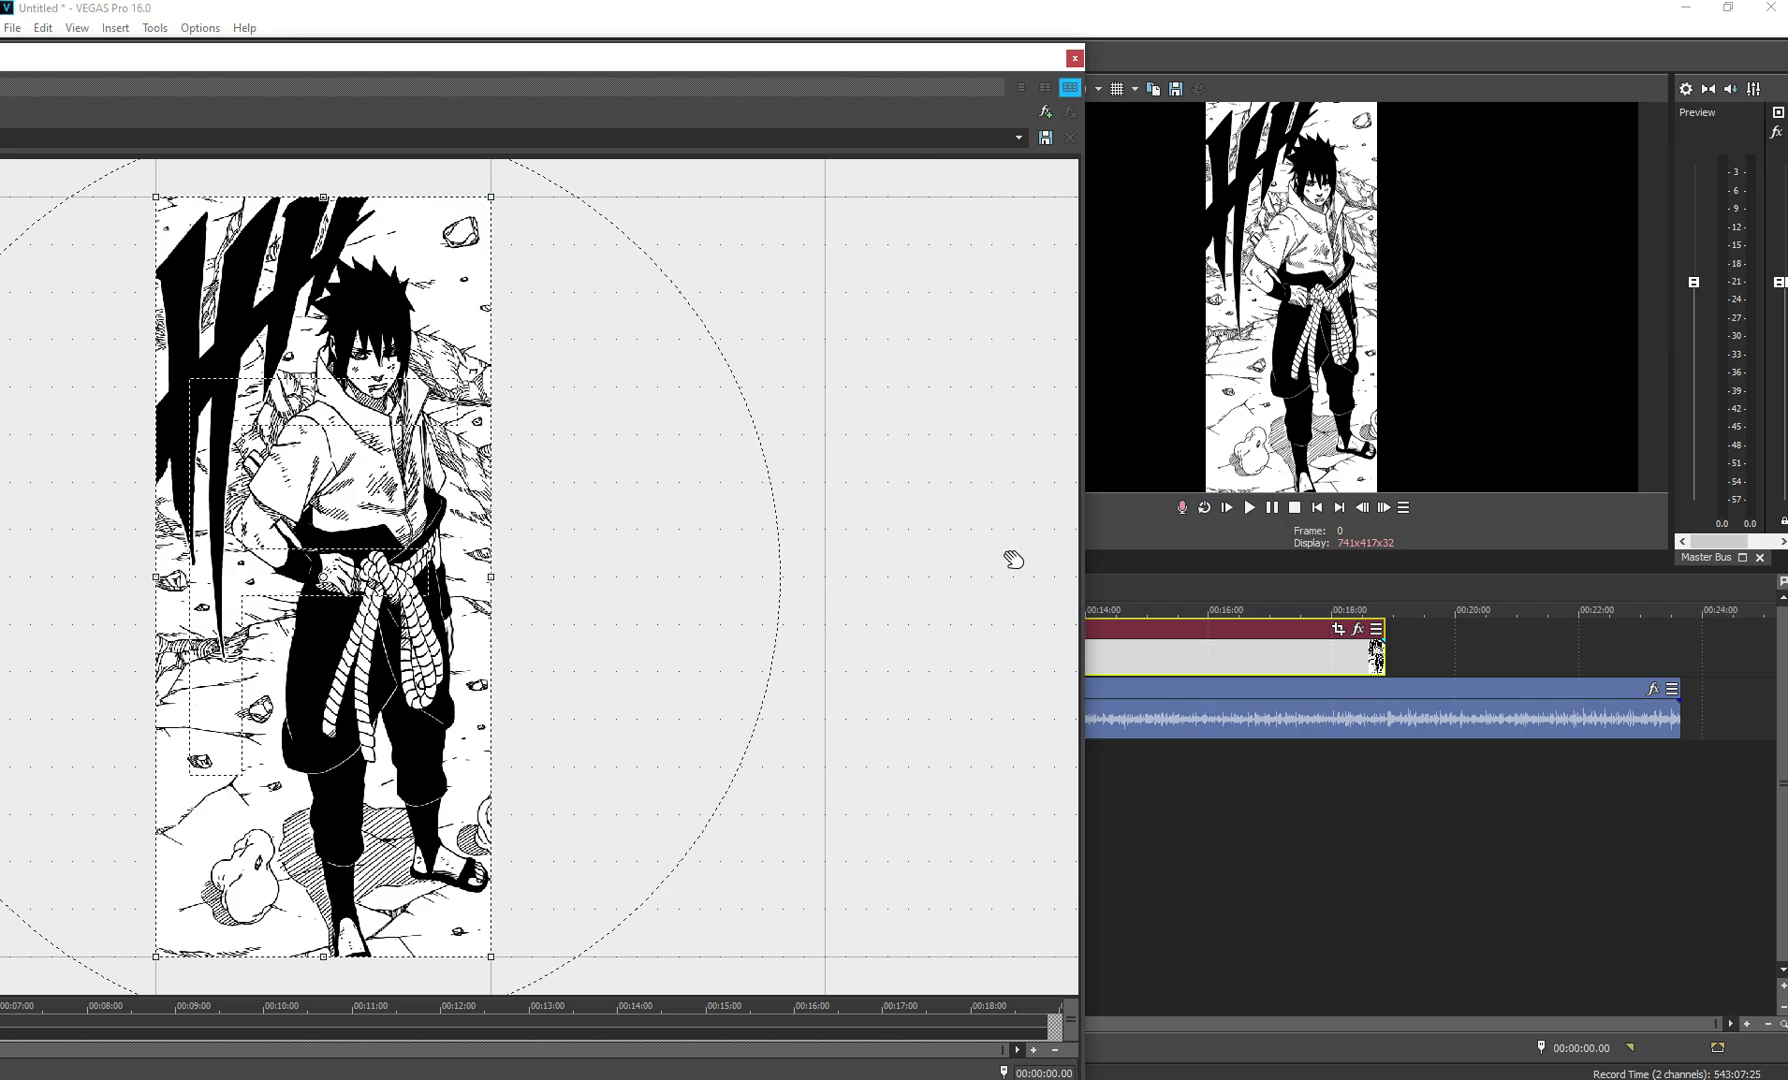
{"action": "left_click_drag", "start_coordinate": [493, 955], "coordinate": [492, 670]}
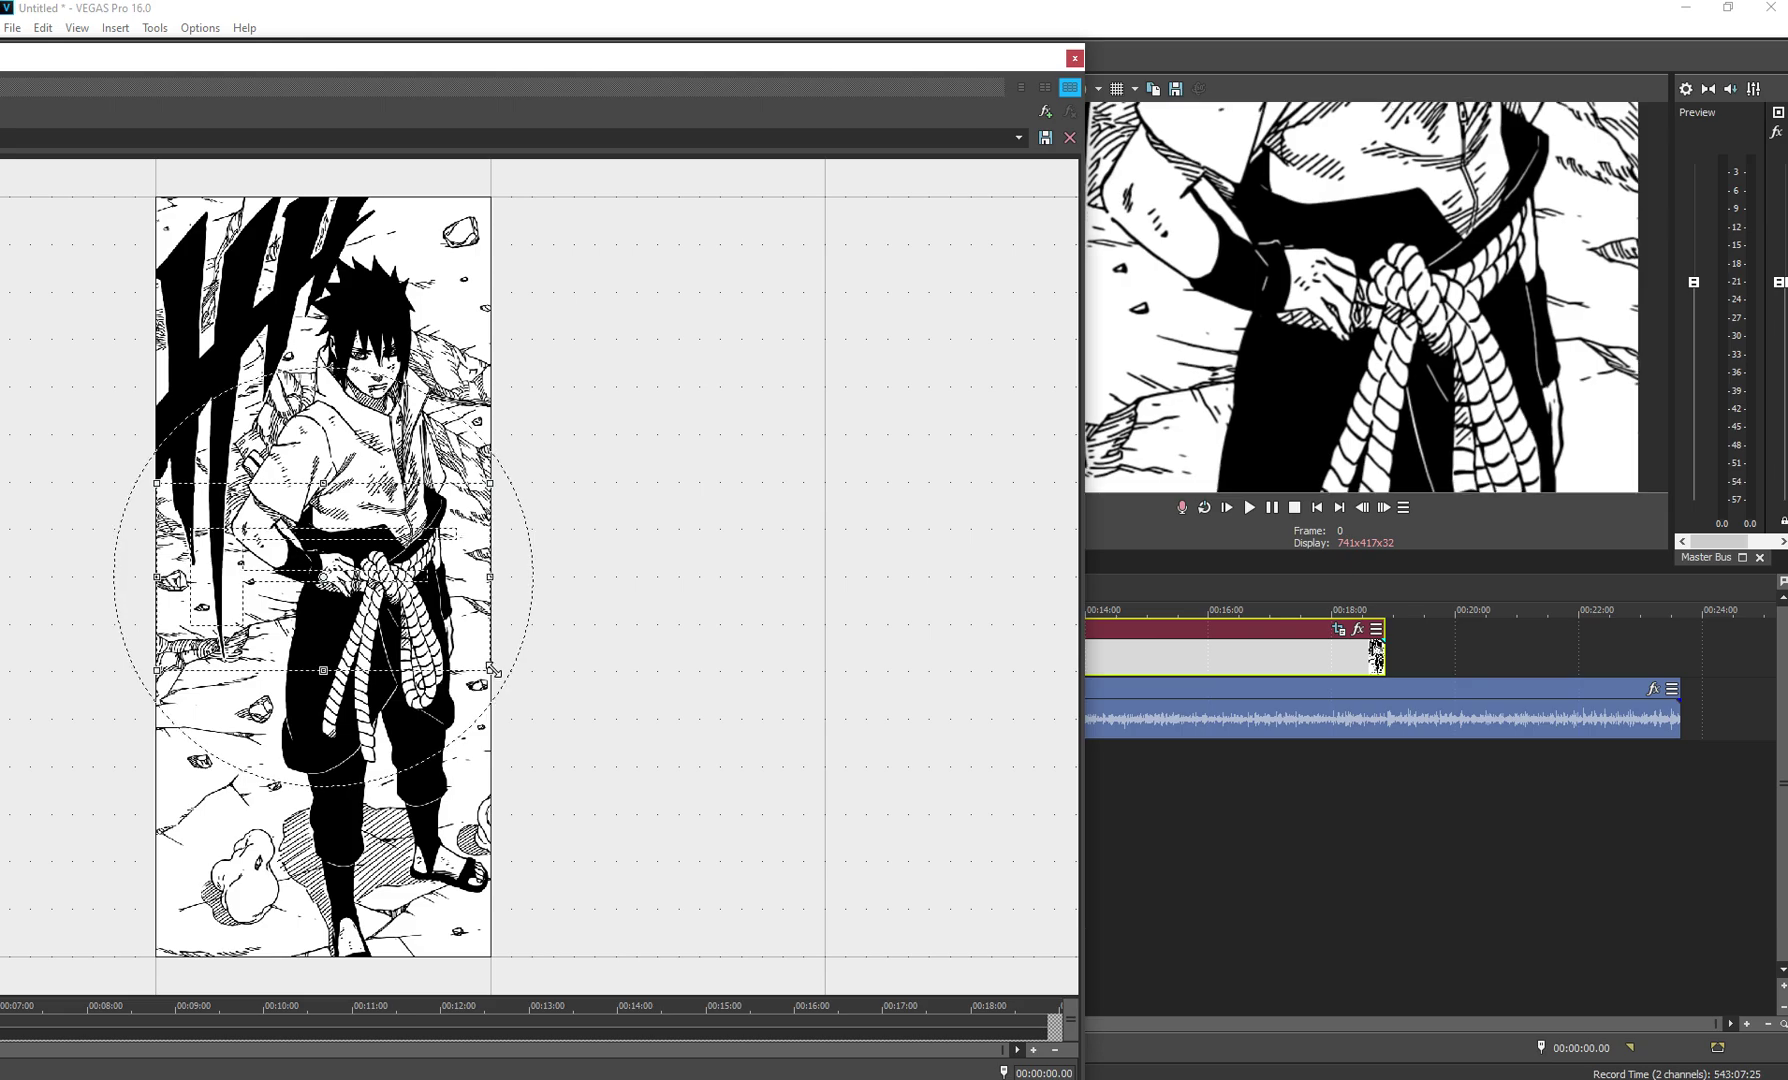
{"action": "left_click_drag", "start_coordinate": [446, 608], "coordinate": [446, 336]}
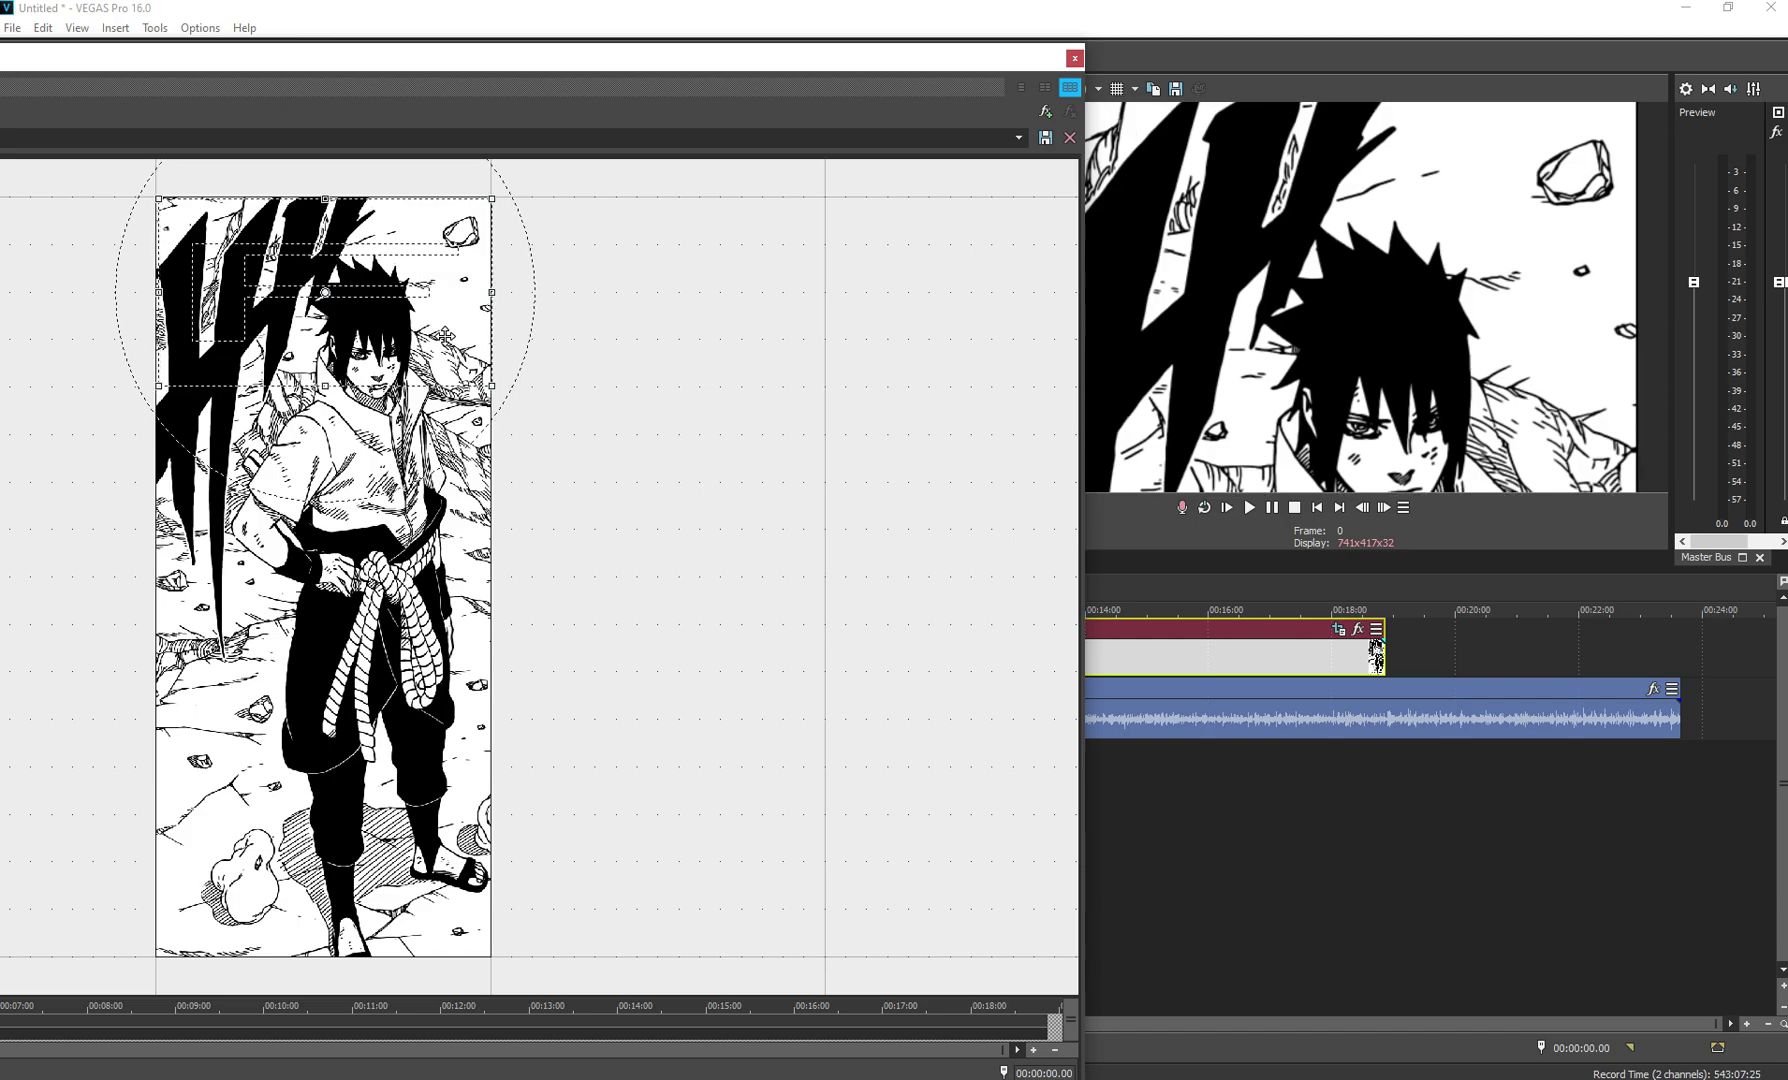
Play back the cropped image briefly from the start of the timeline
{"action": "double_click", "coordinate": [1246, 585]}
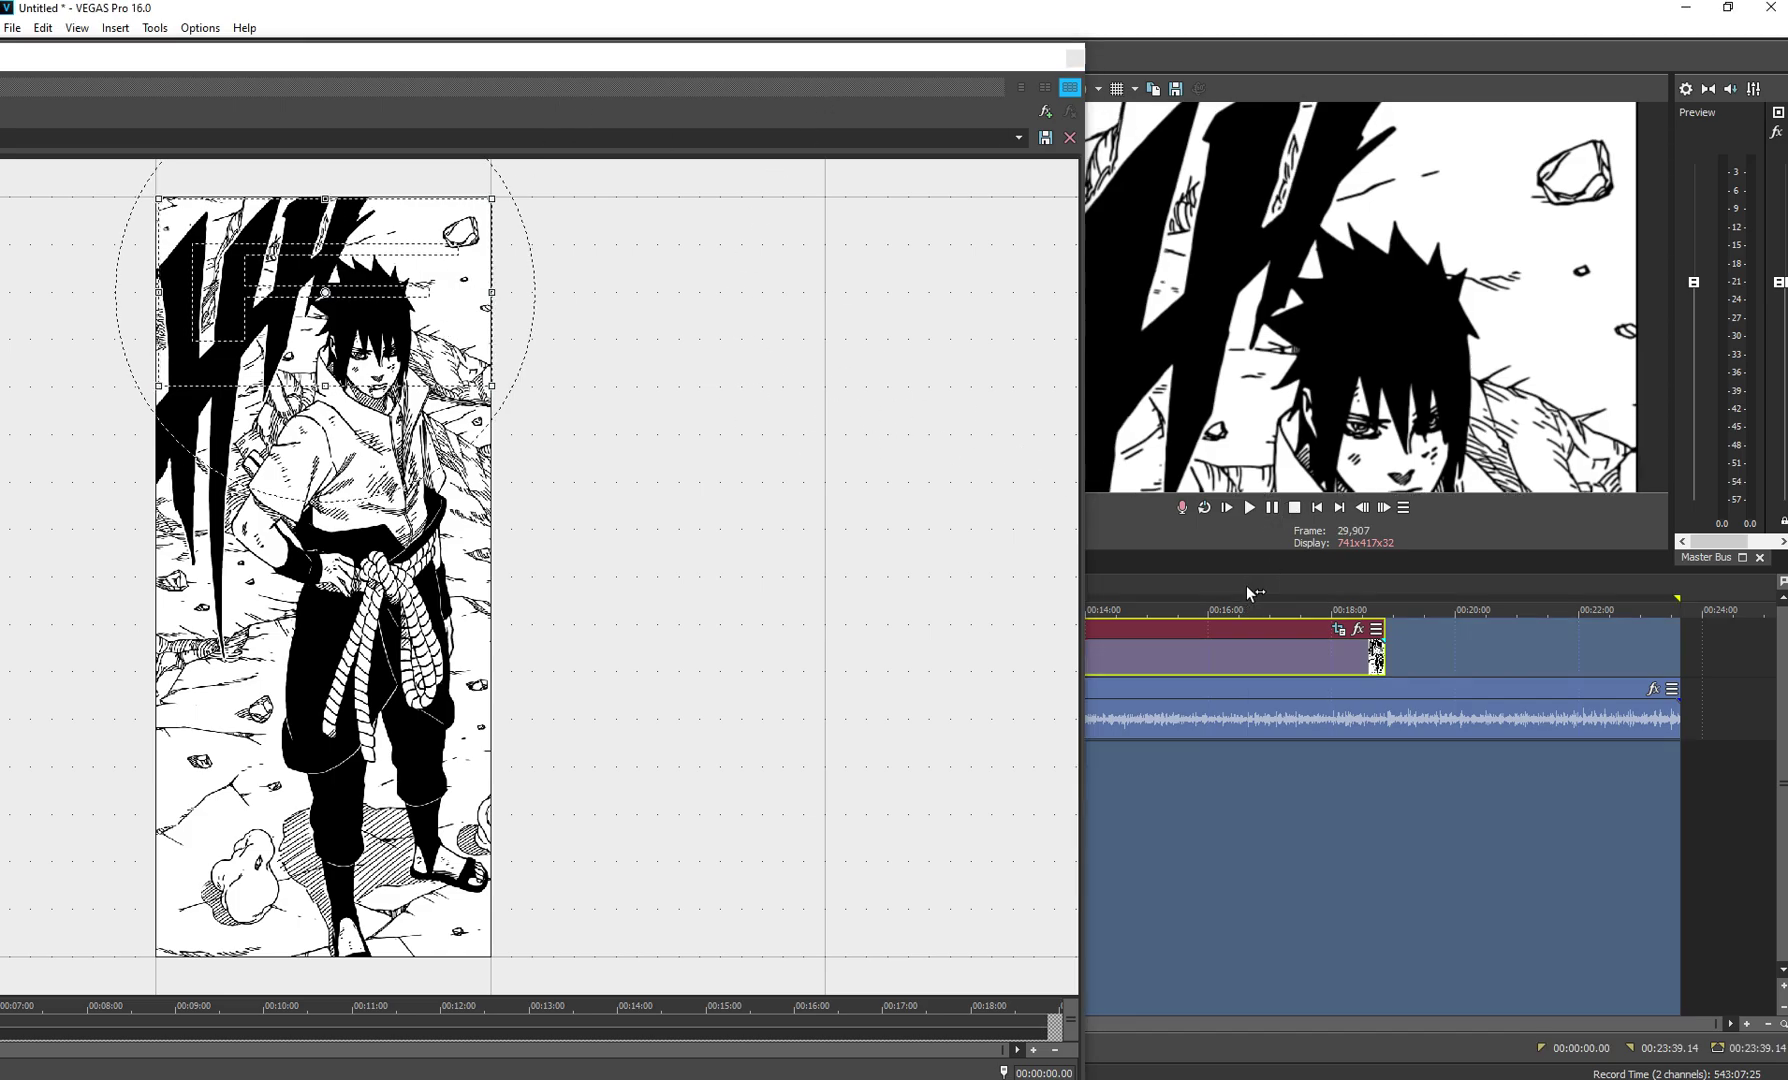
{"action": "left_click", "coordinate": [1250, 507]}
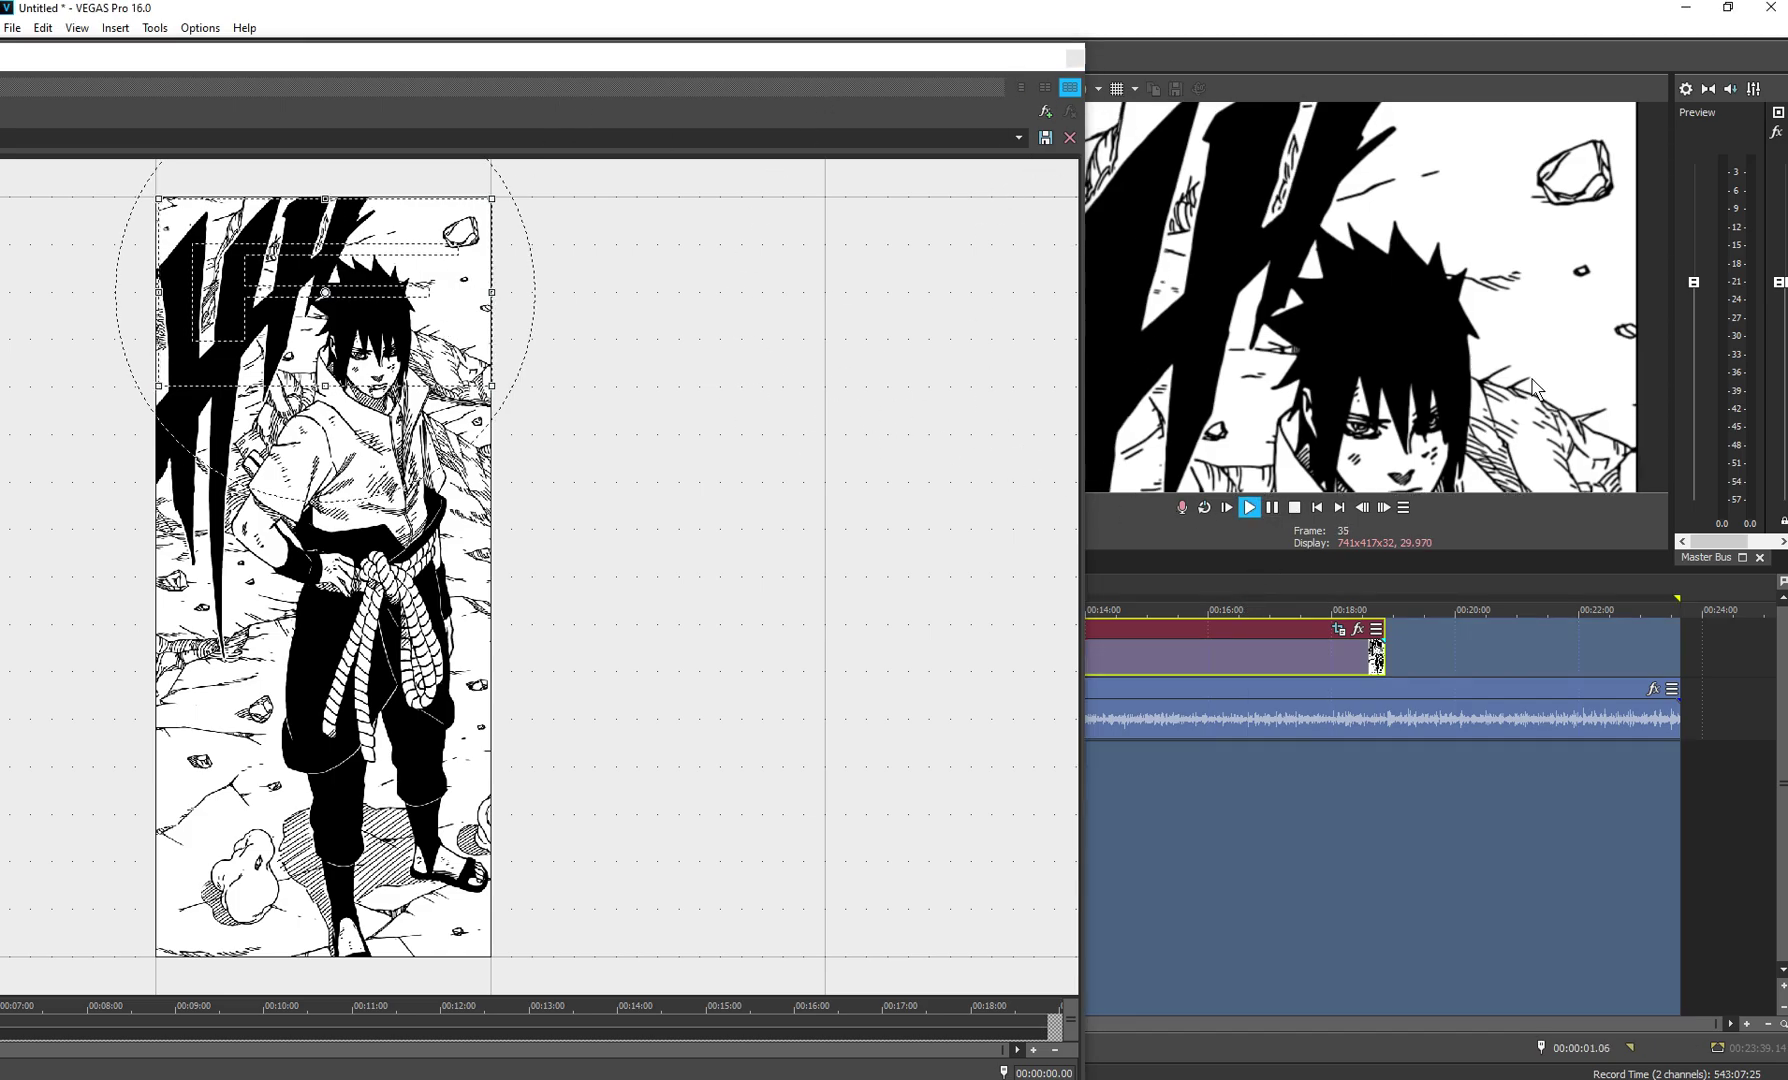
{"action": "left_click", "coordinate": [1277, 508]}
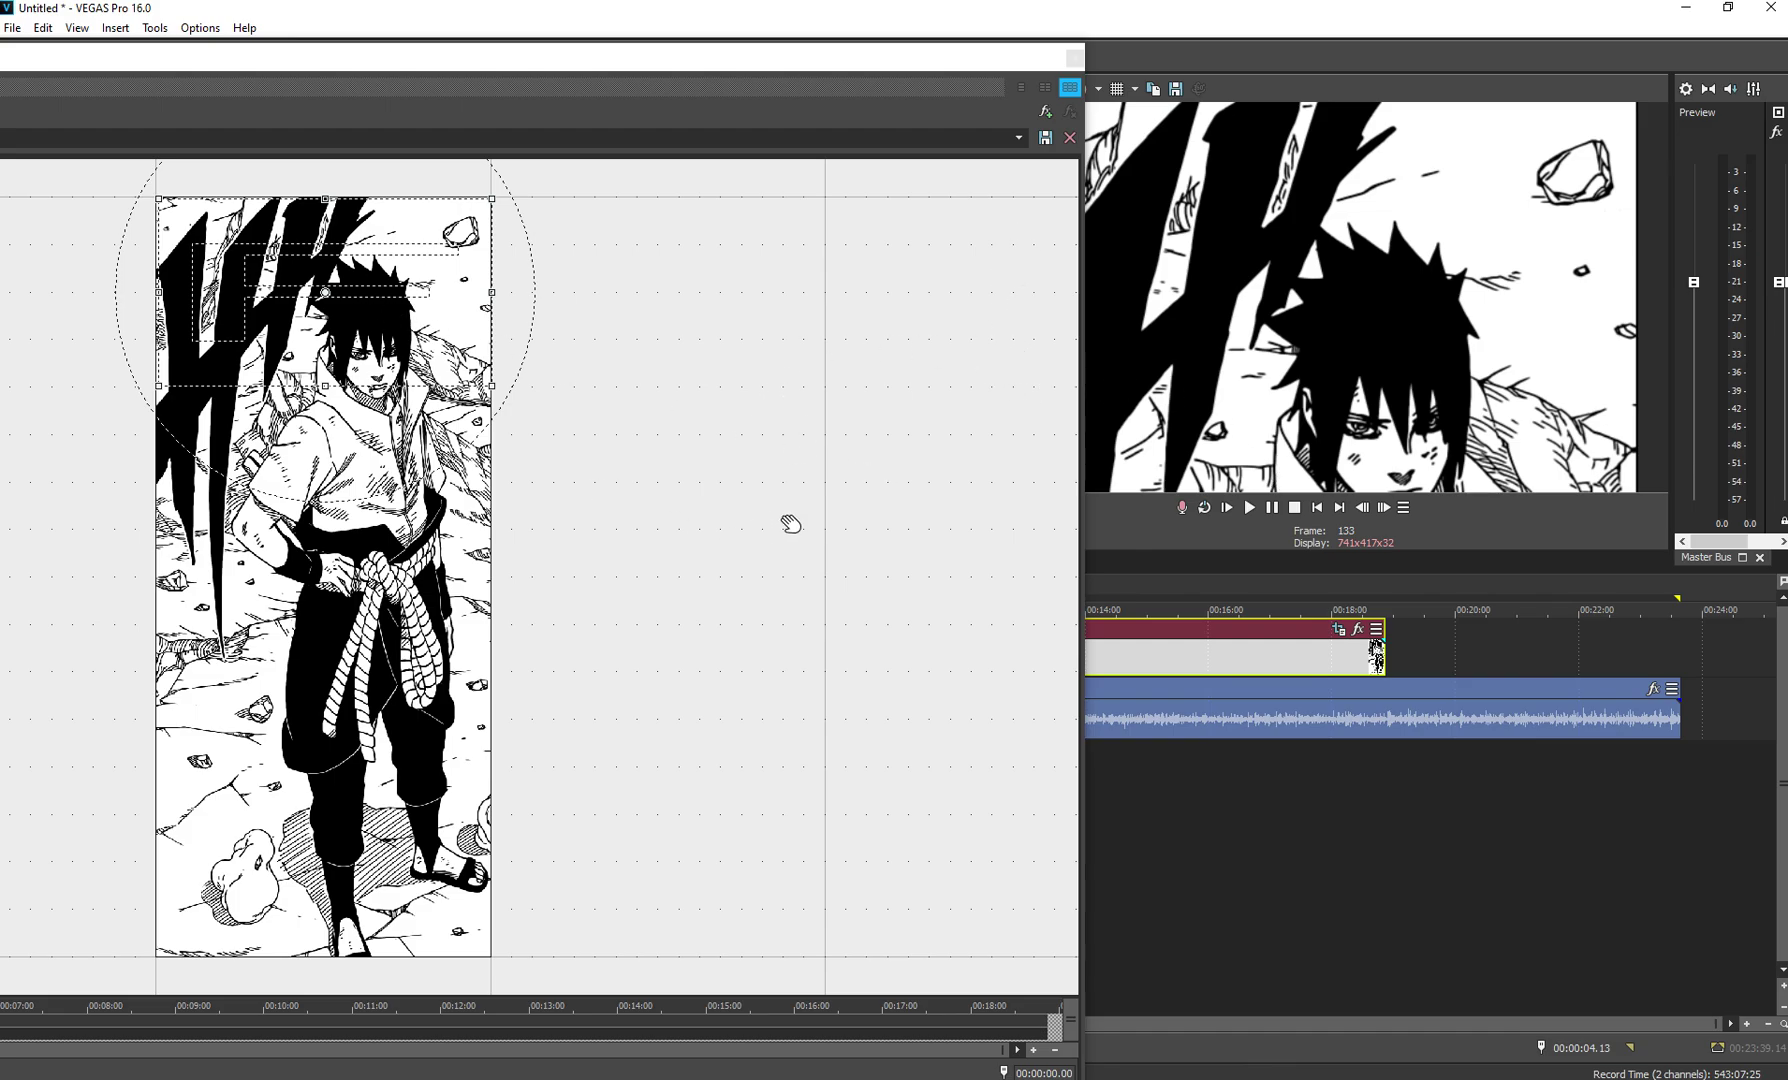
Add a pan/crop keyframe at the image event's end with the crop frame over the feet, Y center about 1,137
{"action": "left_click_drag", "start_coordinate": [655, 62], "coordinate": [1325, 40]}
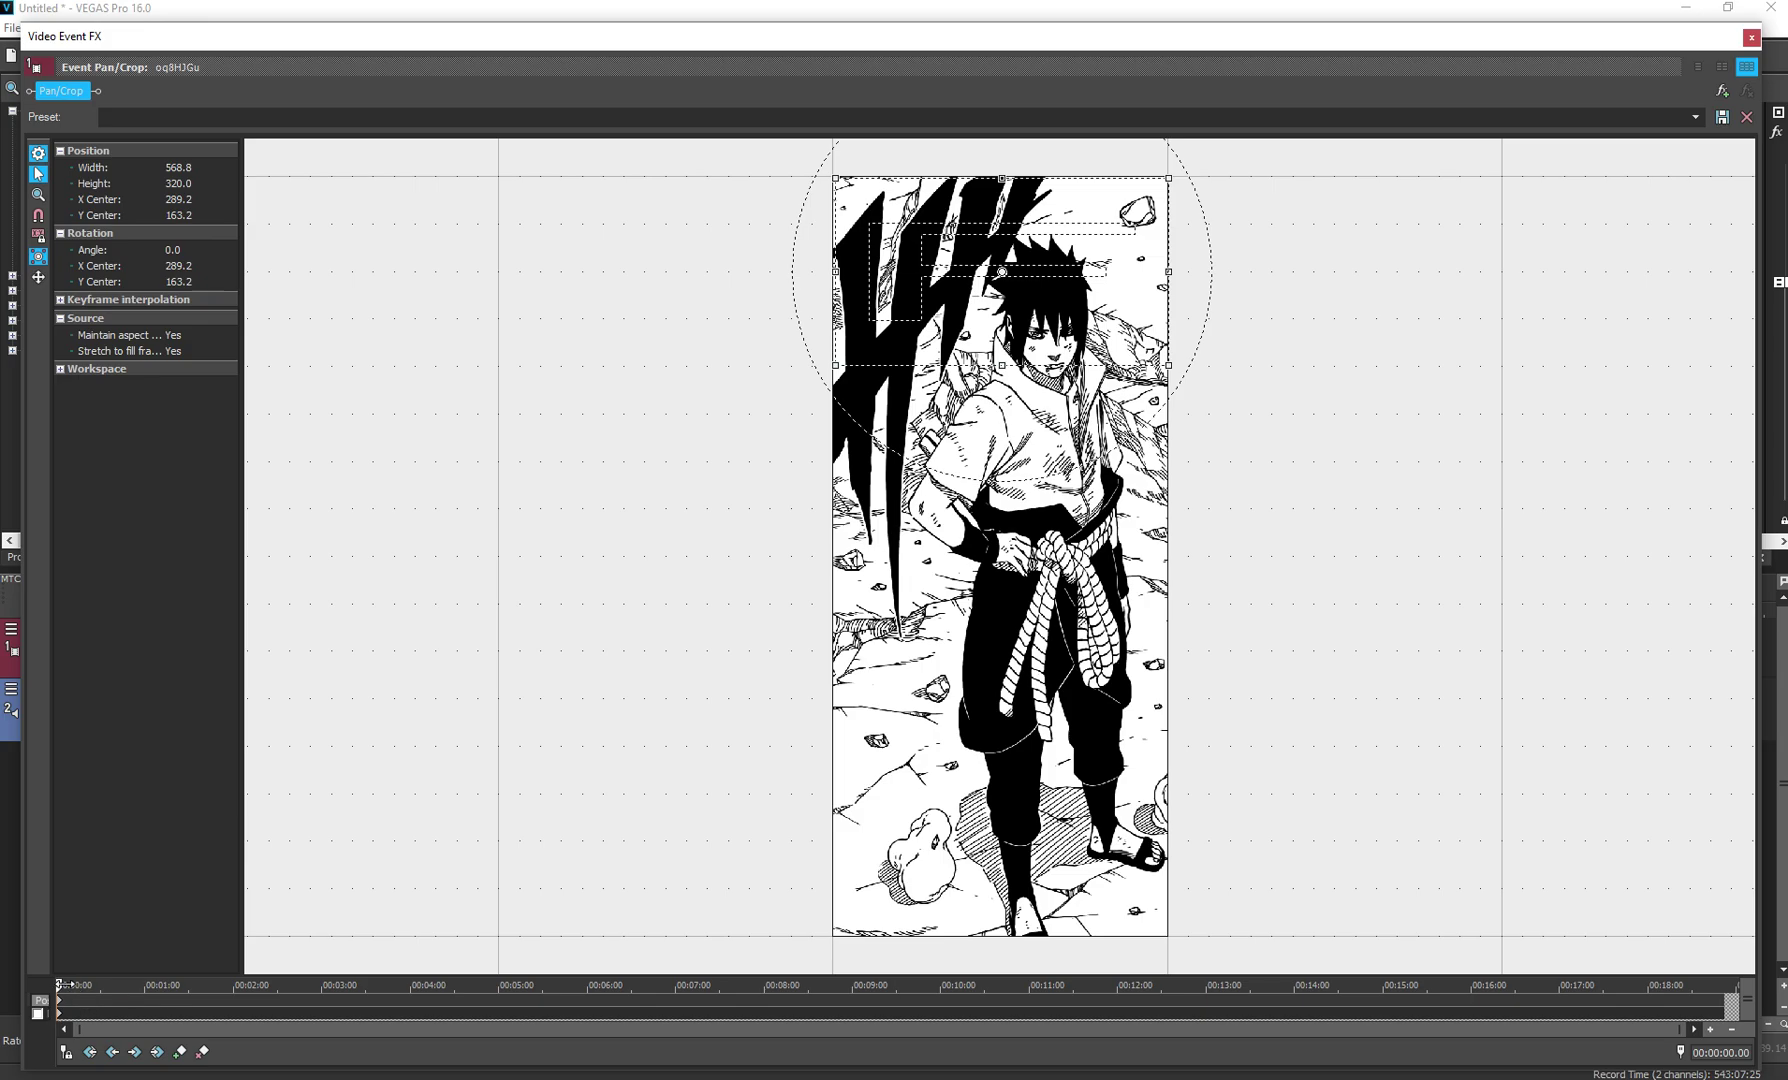
{"action": "left_click_drag", "start_coordinate": [62, 988], "coordinate": [757, 988]}
{"action": "left_click_drag", "start_coordinate": [873, 974], "coordinate": [1724, 980]}
{"action": "left_click_drag", "start_coordinate": [1082, 296], "coordinate": [1081, 857]}
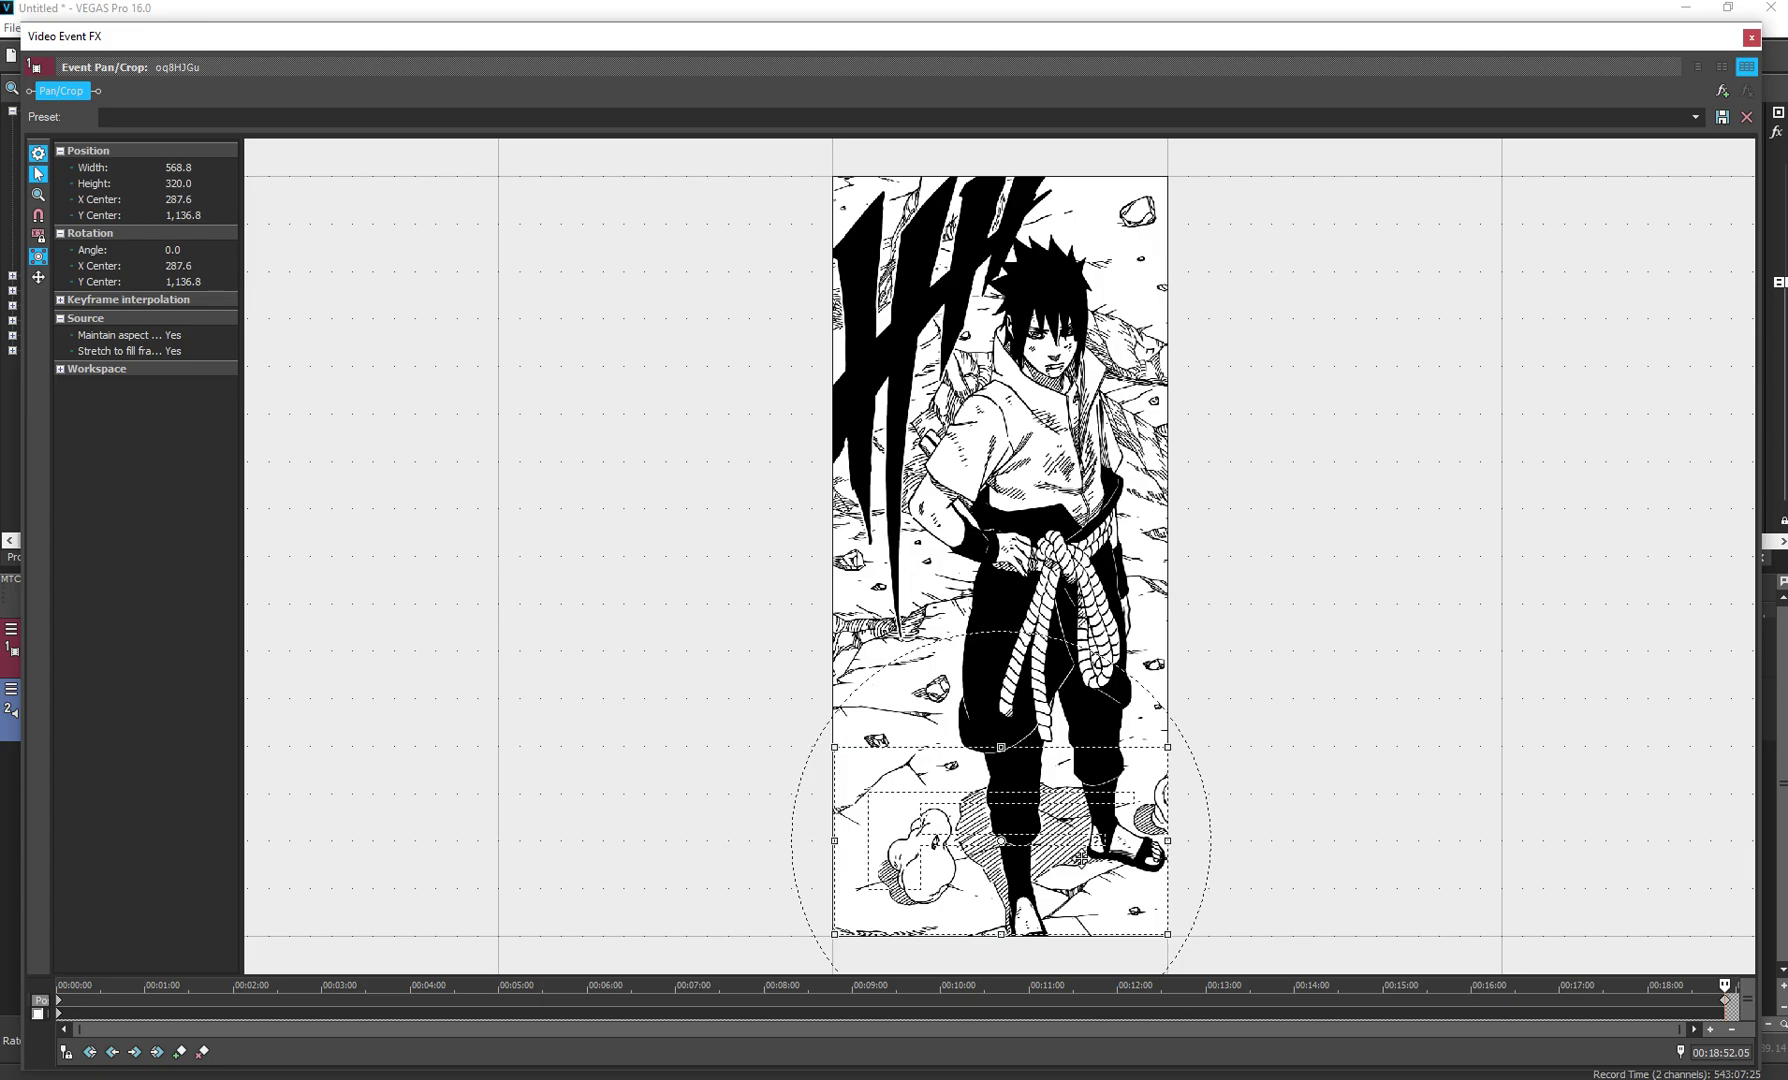
Preview the pan from the start of the timeline and at points around 00:13:45 and 00:16:52
{"action": "left_click_drag", "start_coordinate": [1524, 42], "coordinate": [763, 84]}
{"action": "left_click", "coordinate": [1249, 507]}
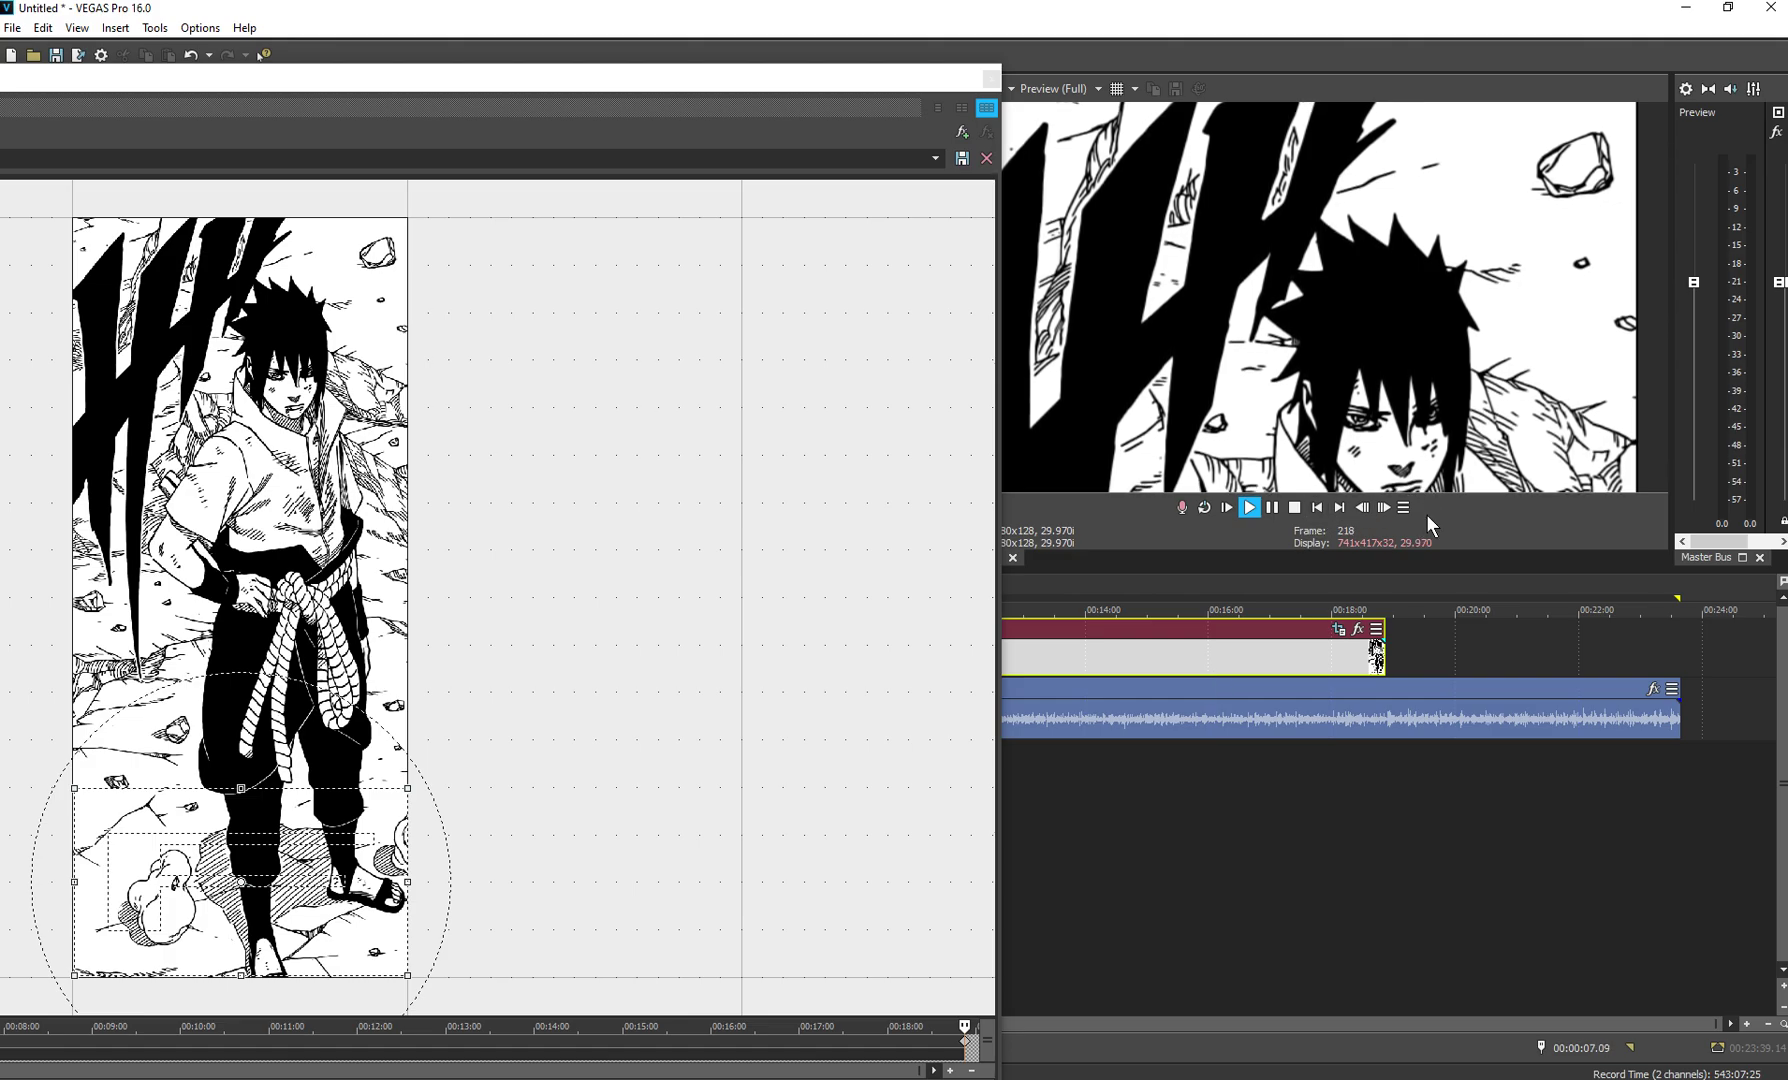
{"action": "left_click", "coordinate": [1066, 589]}
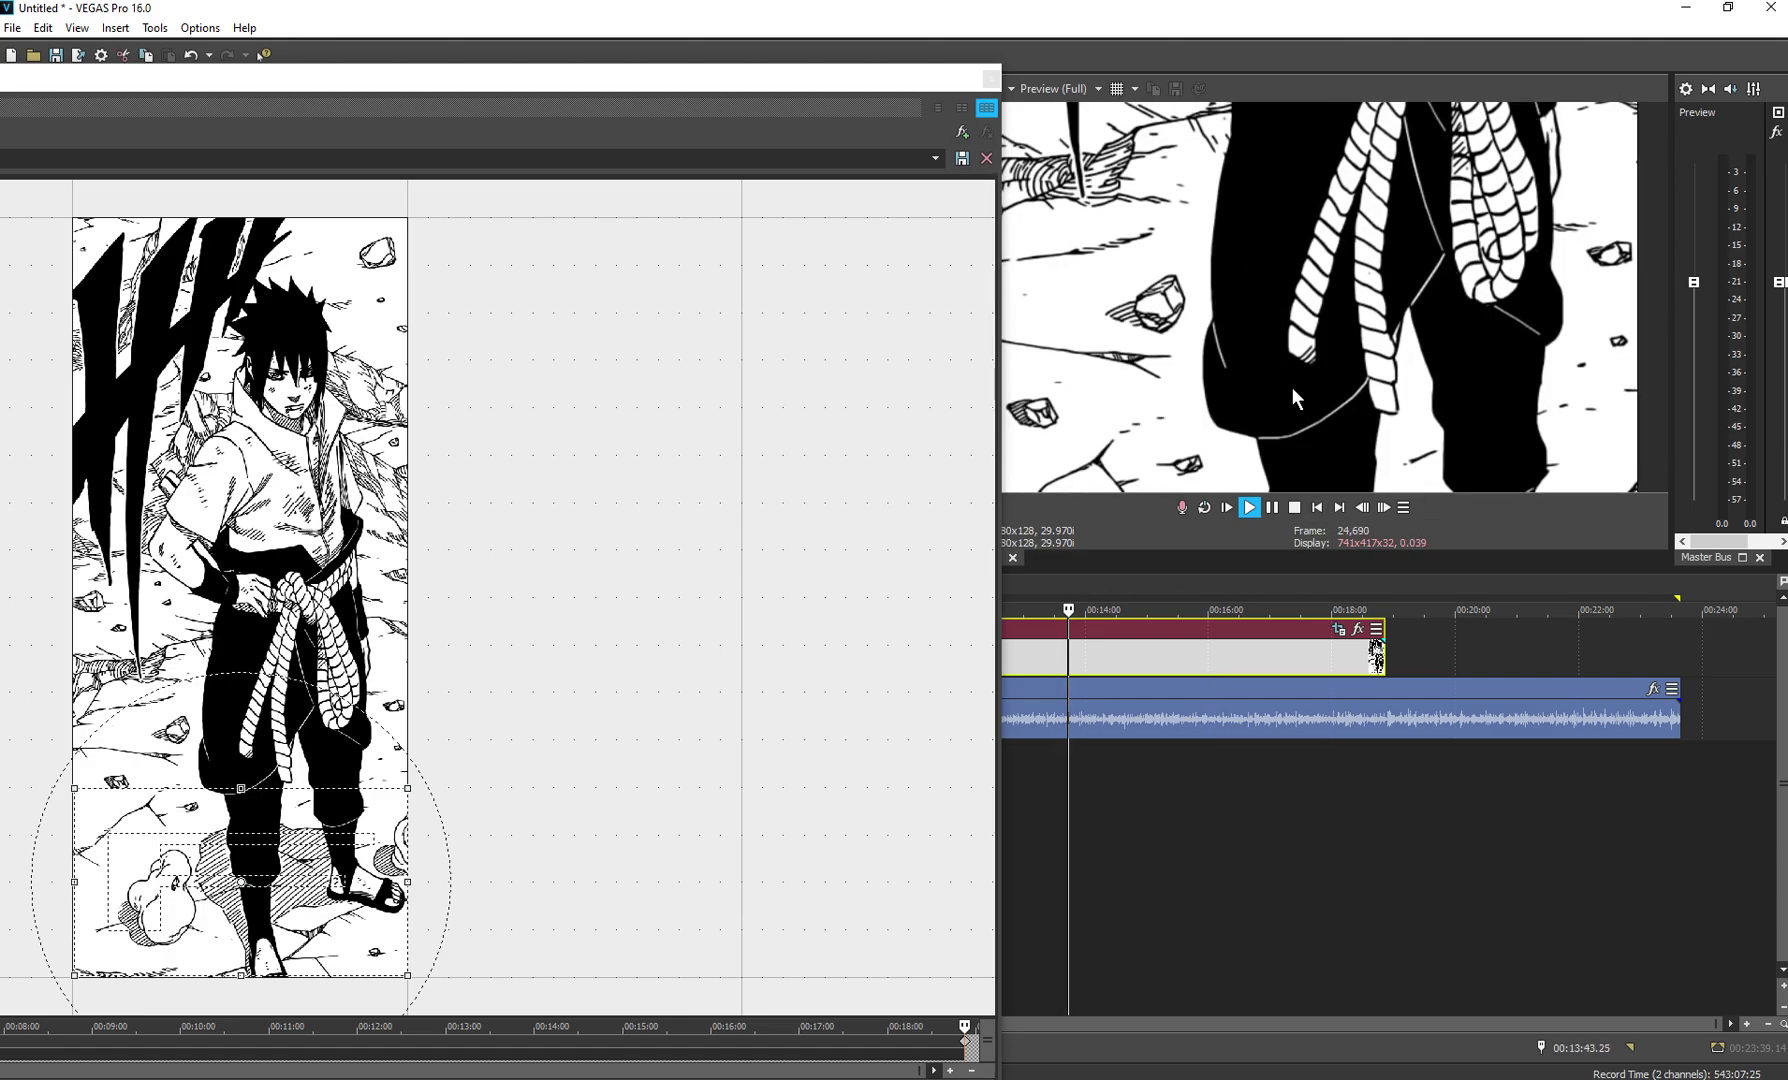
{"action": "key", "text": "Return"}
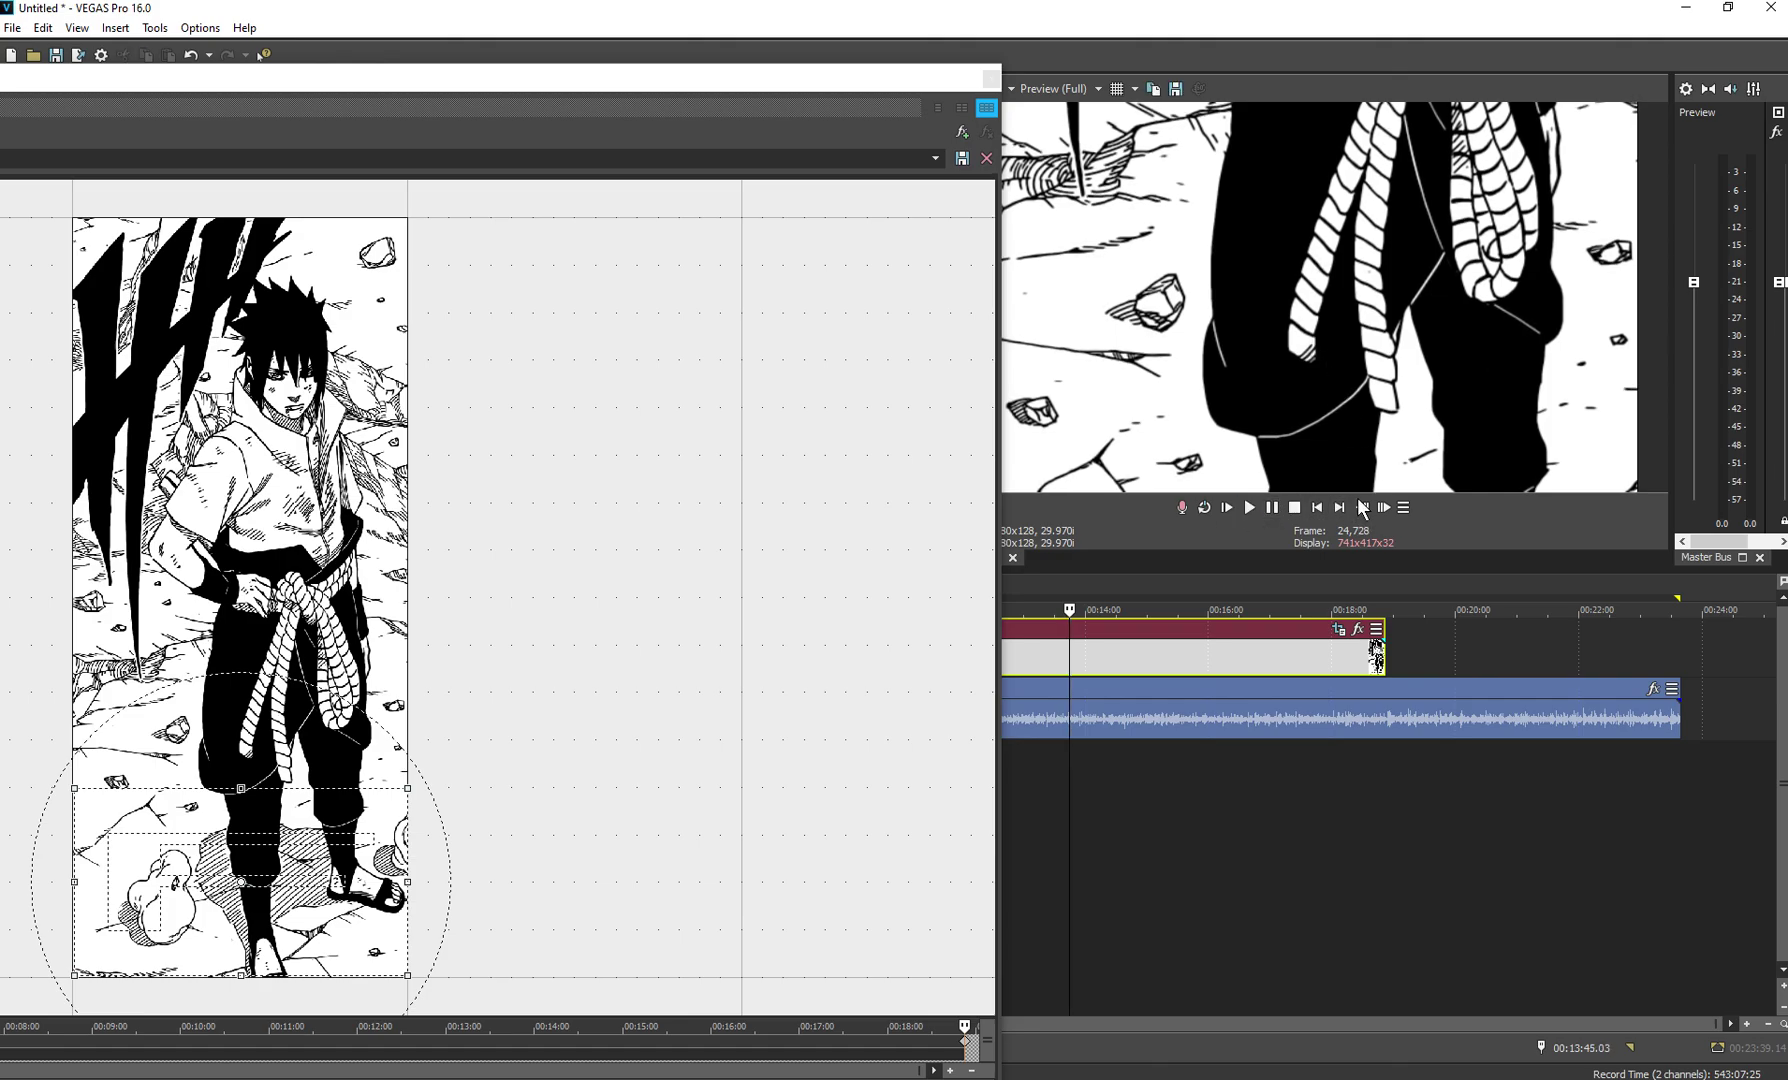
{"action": "left_click", "coordinate": [1067, 583]}
{"action": "left_click_drag", "start_coordinate": [1067, 579], "coordinate": [1278, 580]}
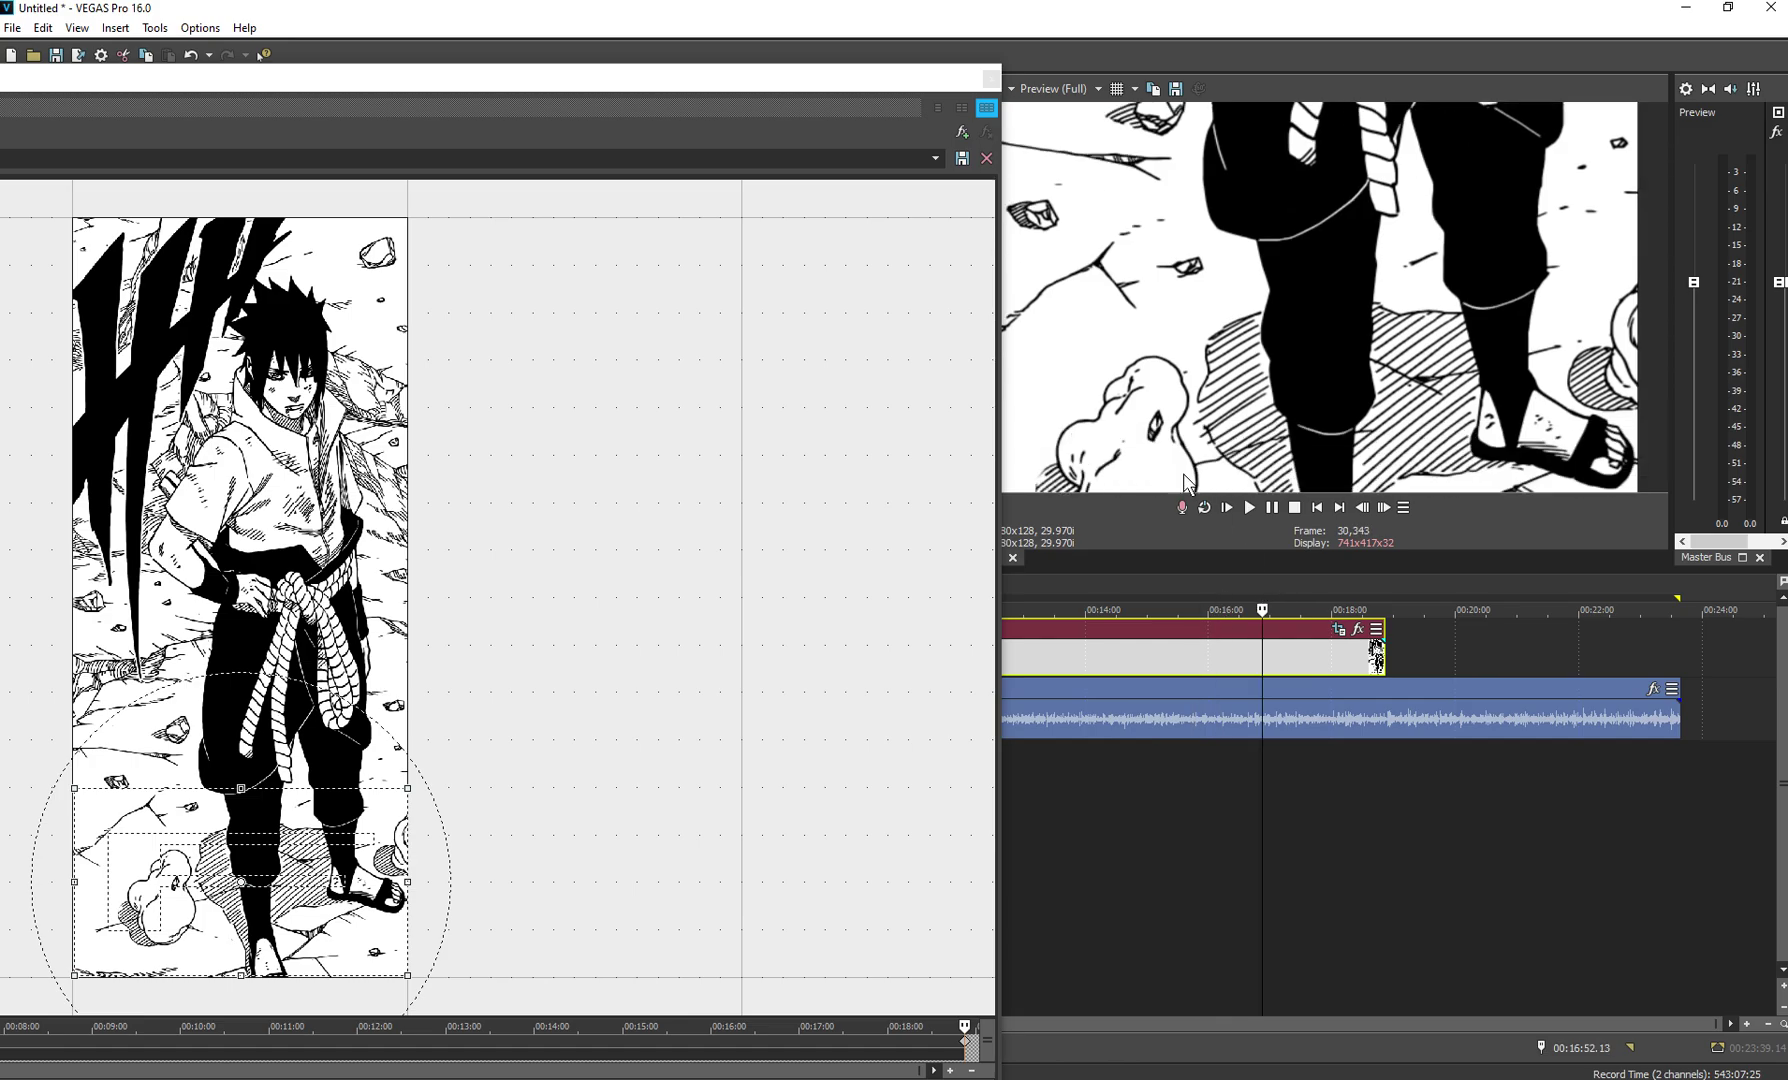
Set the end keyframe's interpolation smoothness to 10 in the image's pan/crop settings
{"action": "left_click_drag", "start_coordinate": [826, 82], "coordinate": [1571, 38]}
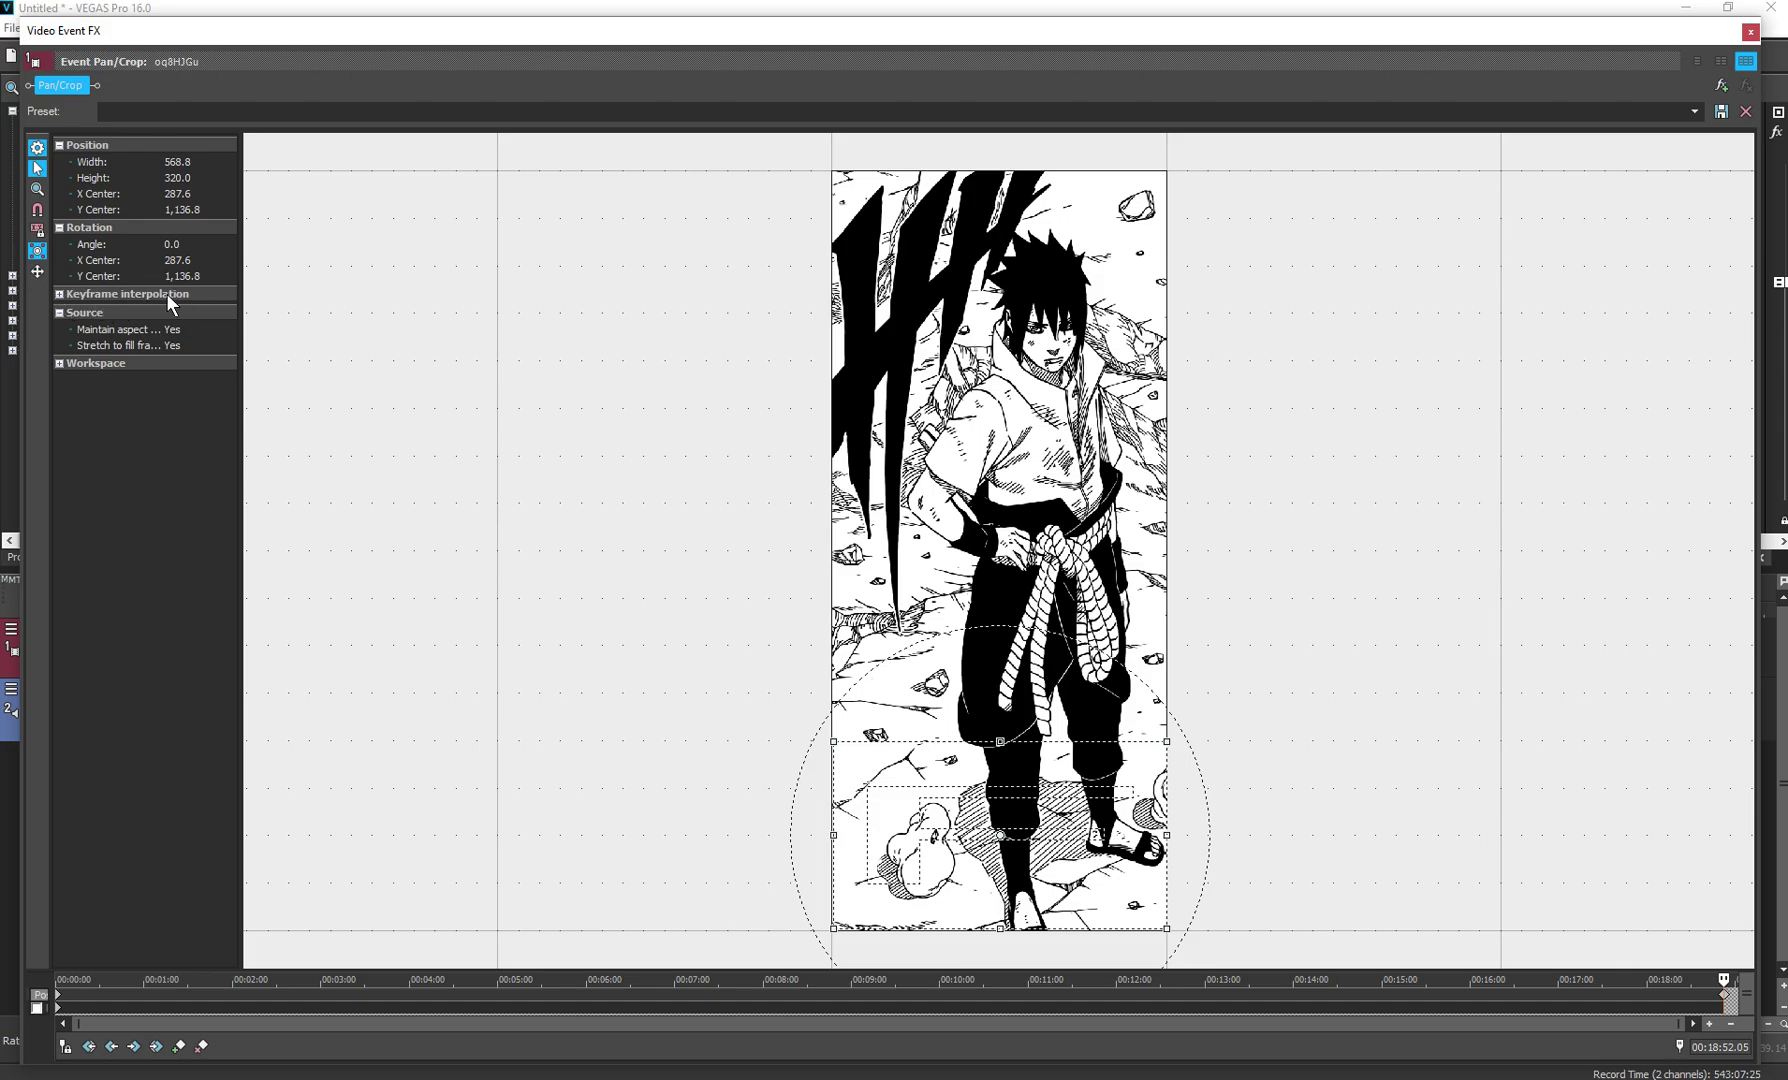
{"action": "left_click", "coordinate": [68, 295]}
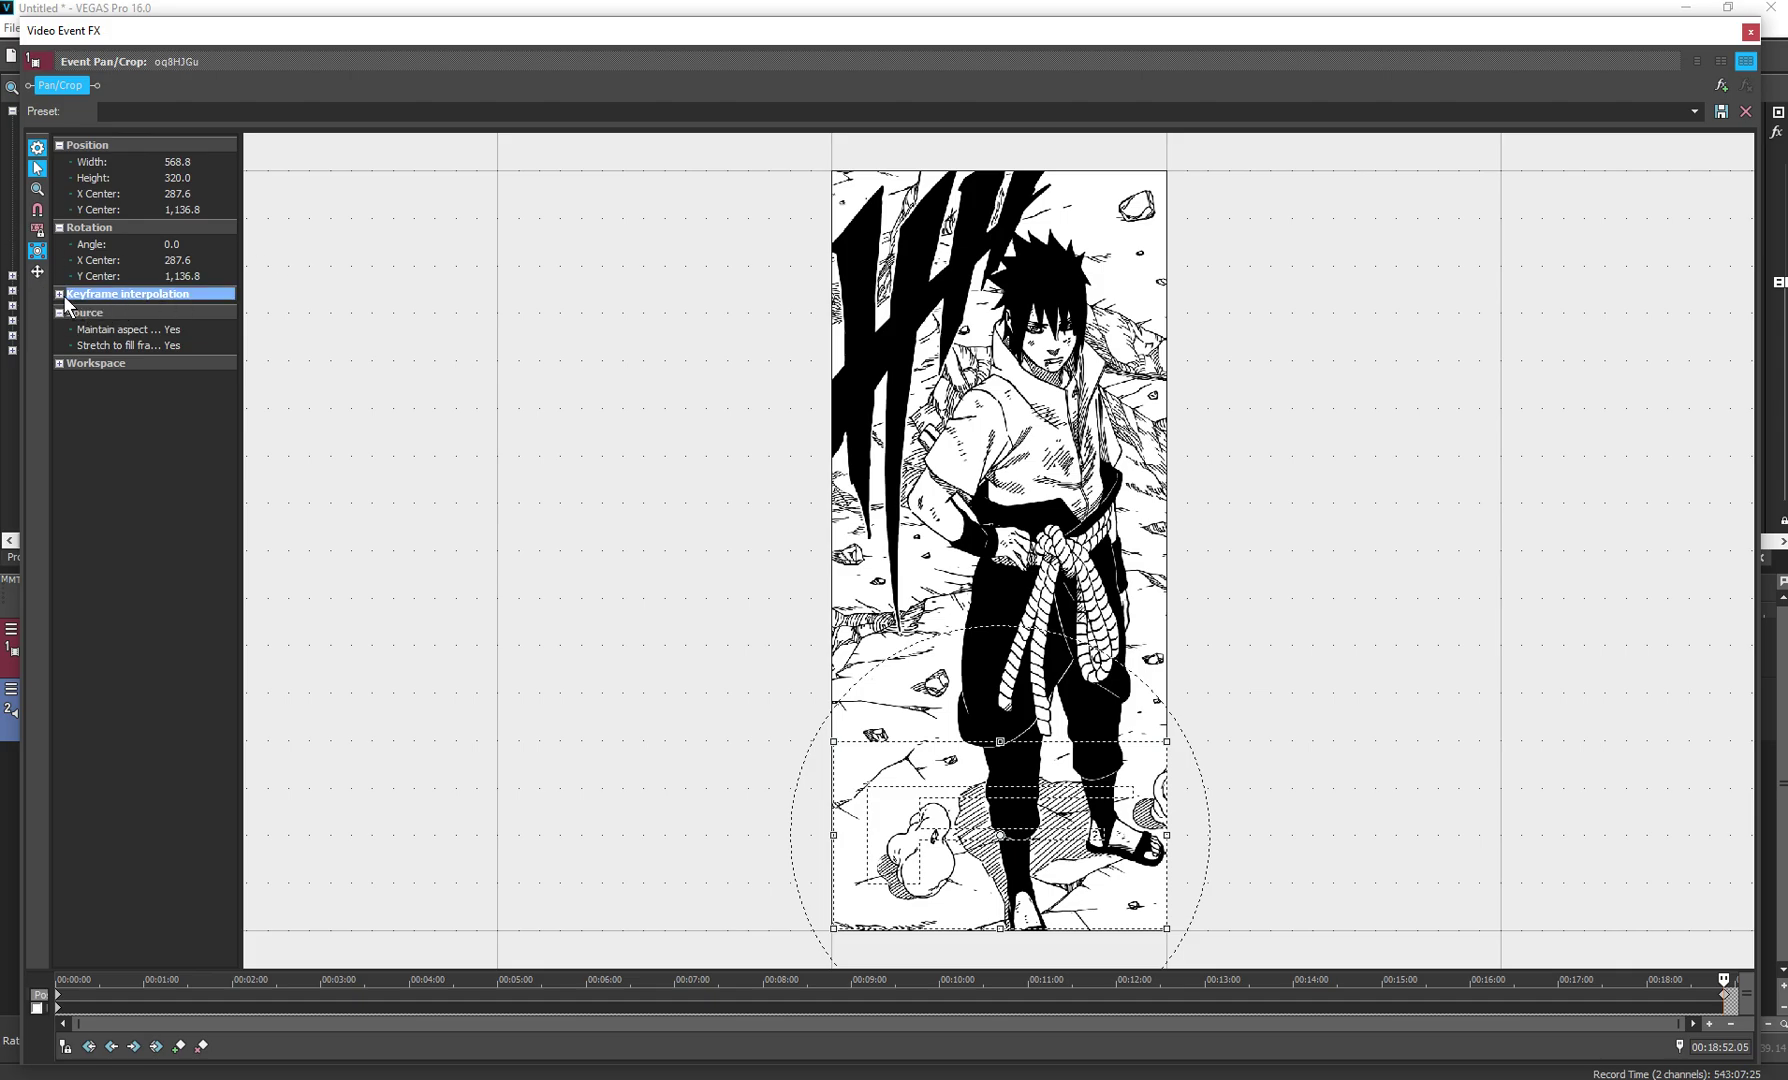
{"action": "left_click", "coordinate": [59, 294]}
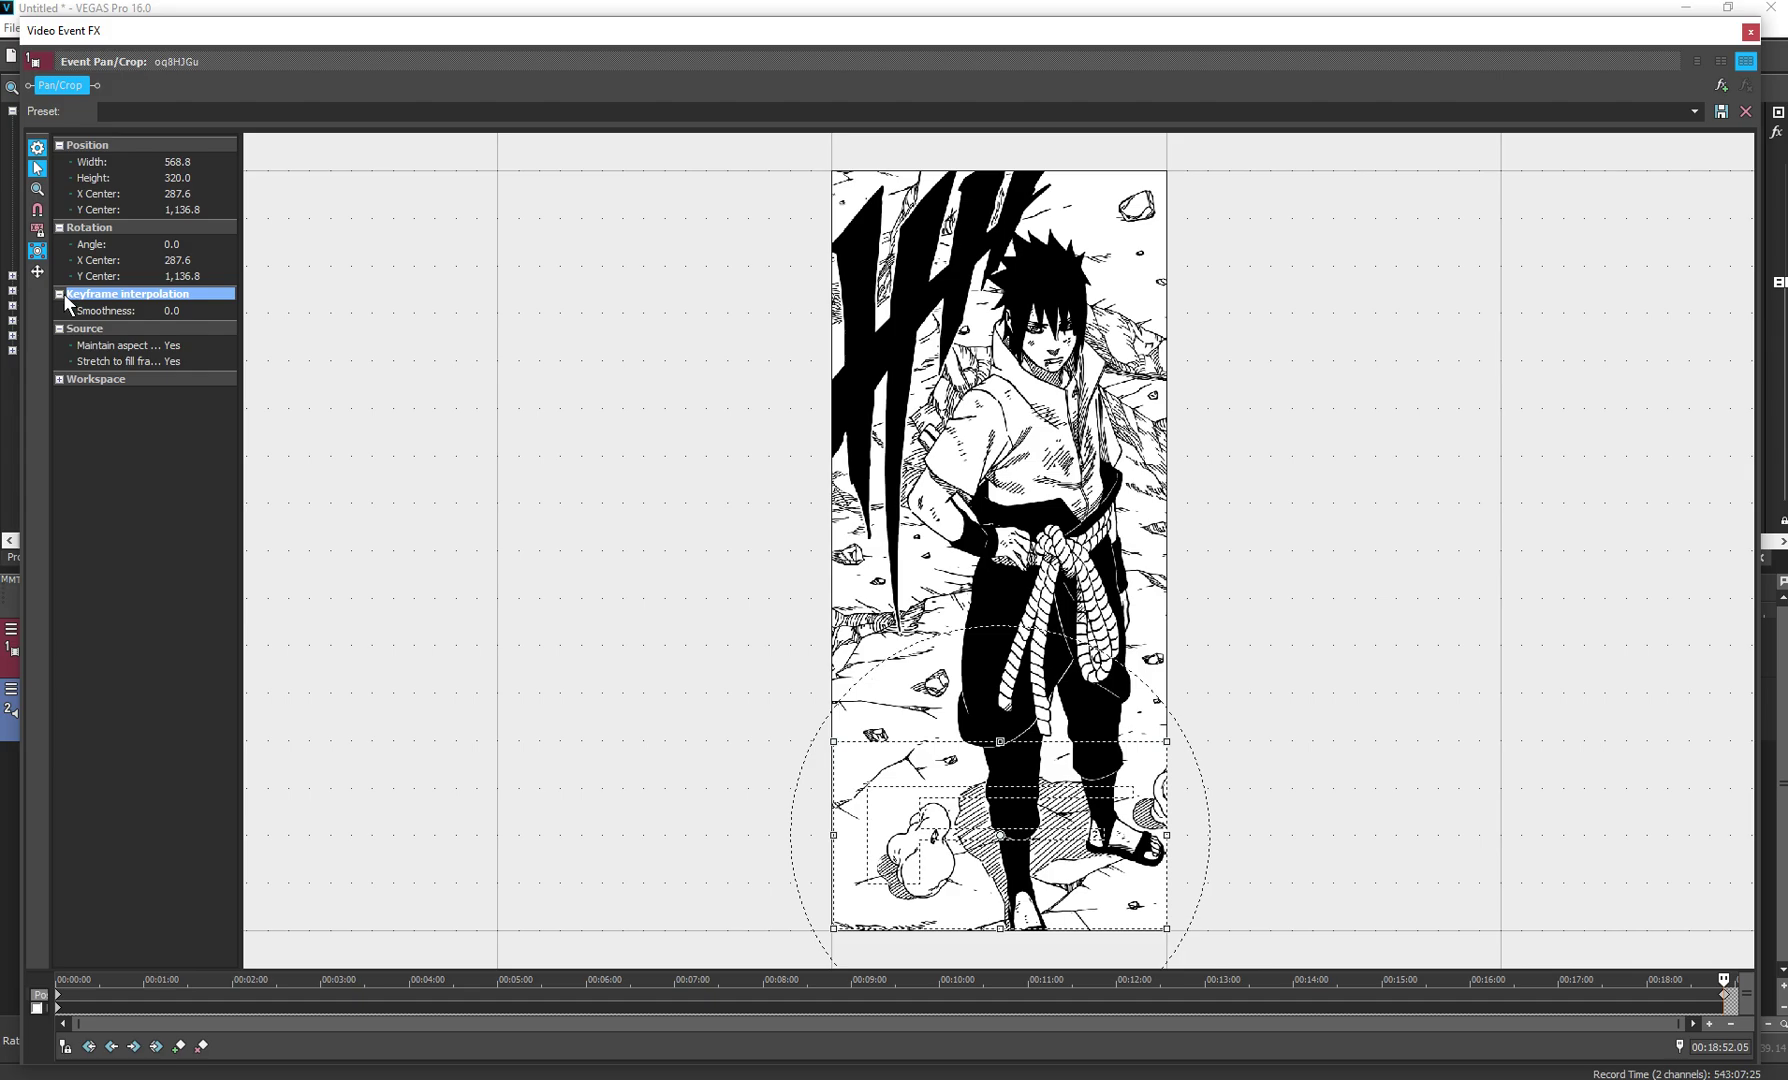
{"action": "left_click", "coordinate": [59, 294]}
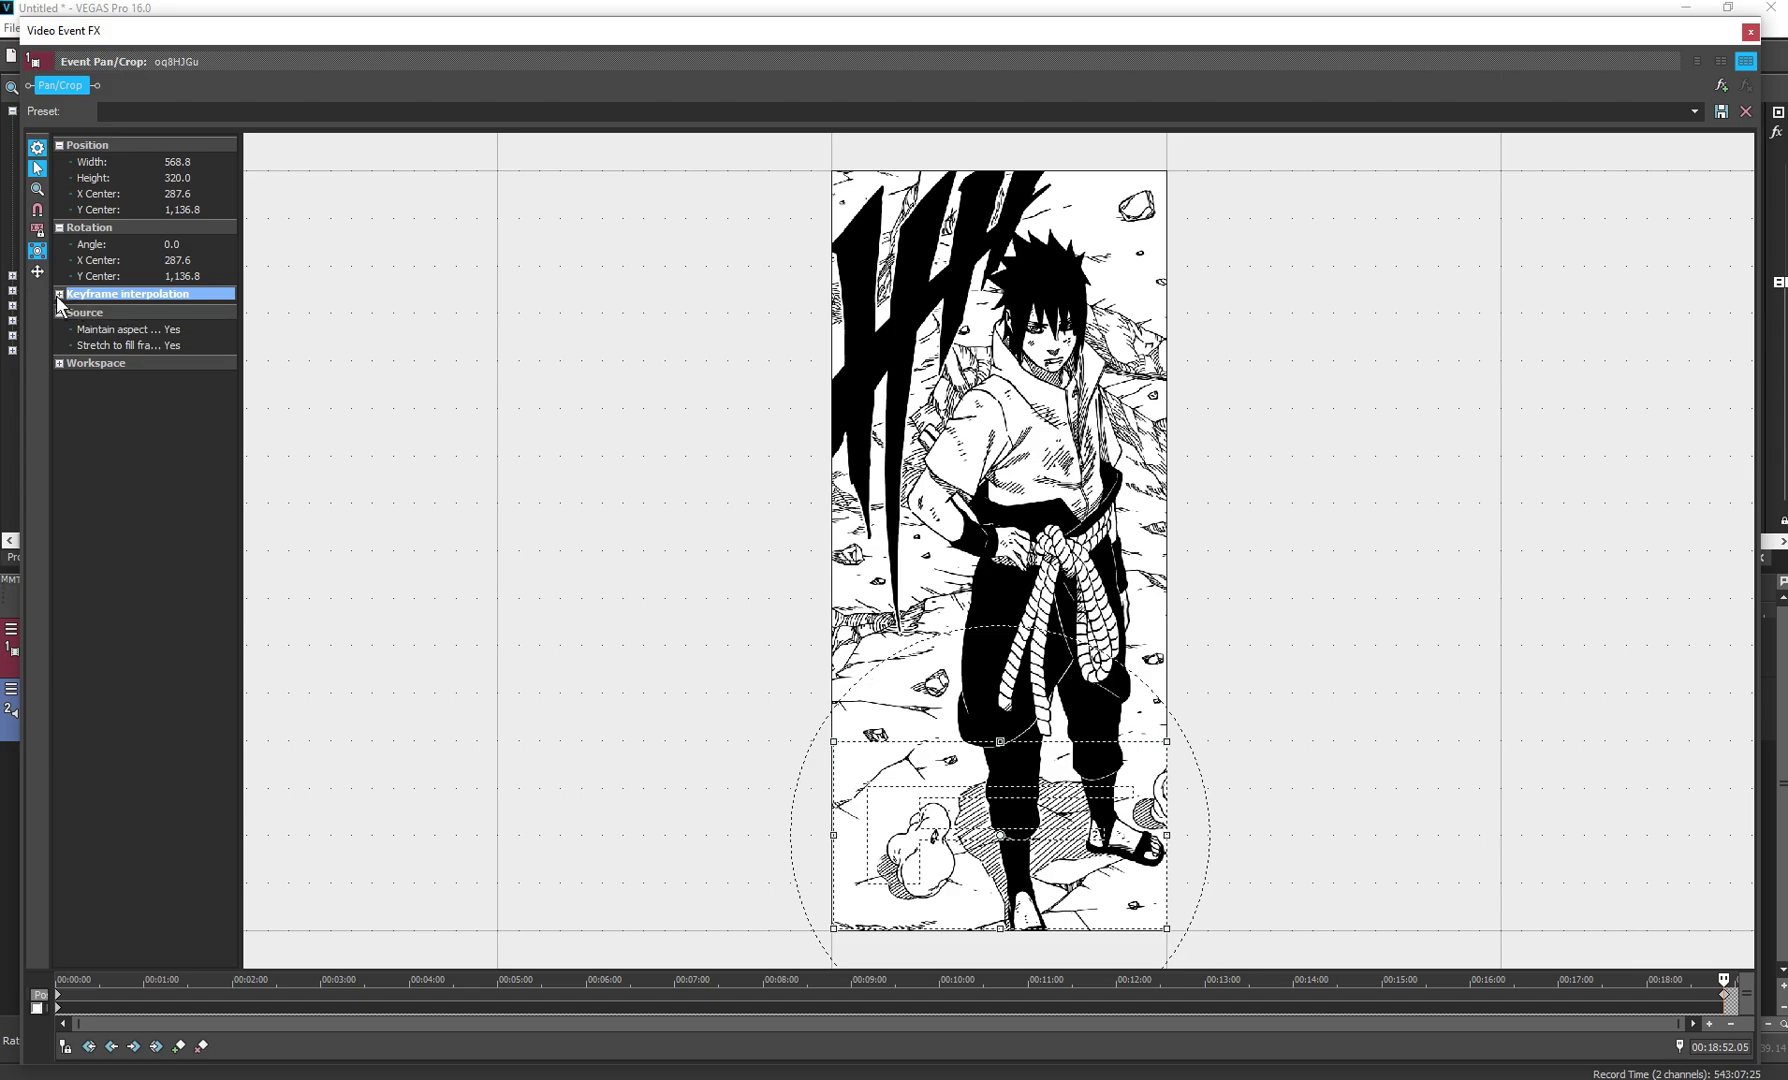
{"action": "left_click", "coordinate": [59, 294]}
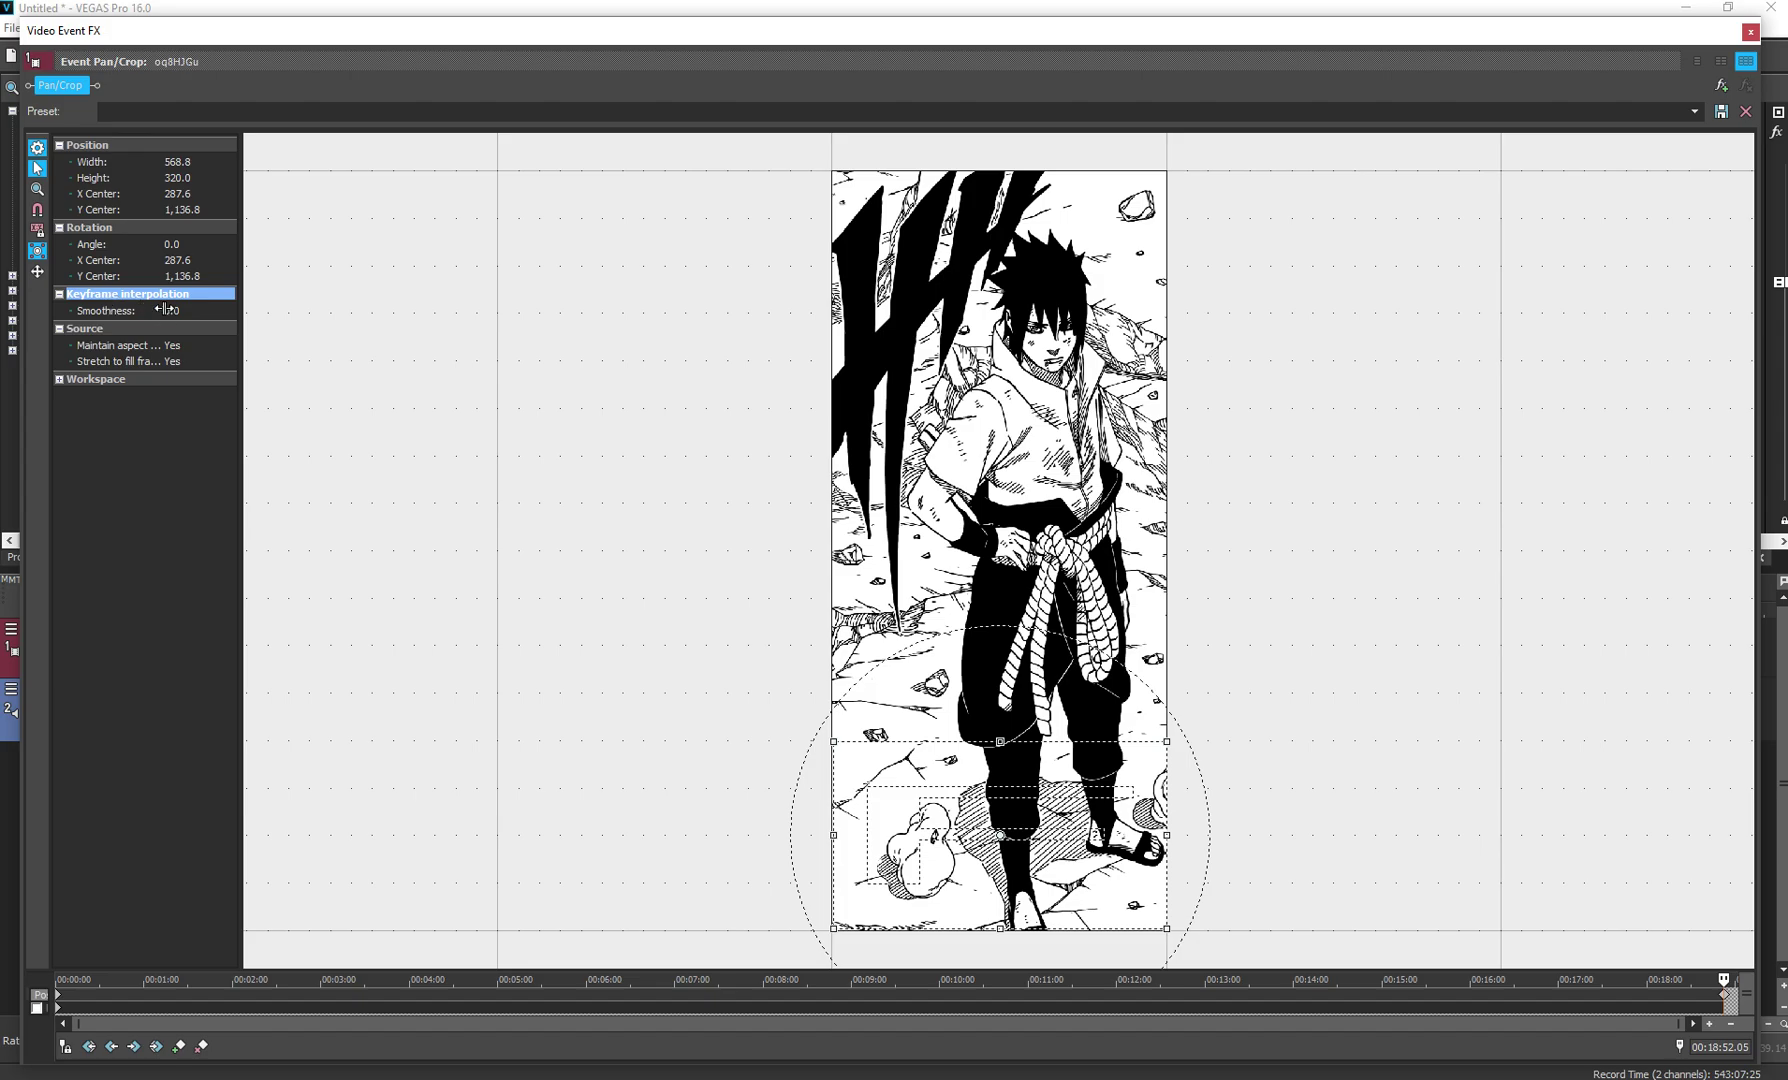
{"action": "left_click_drag", "start_coordinate": [166, 309], "coordinate": [156, 309]}
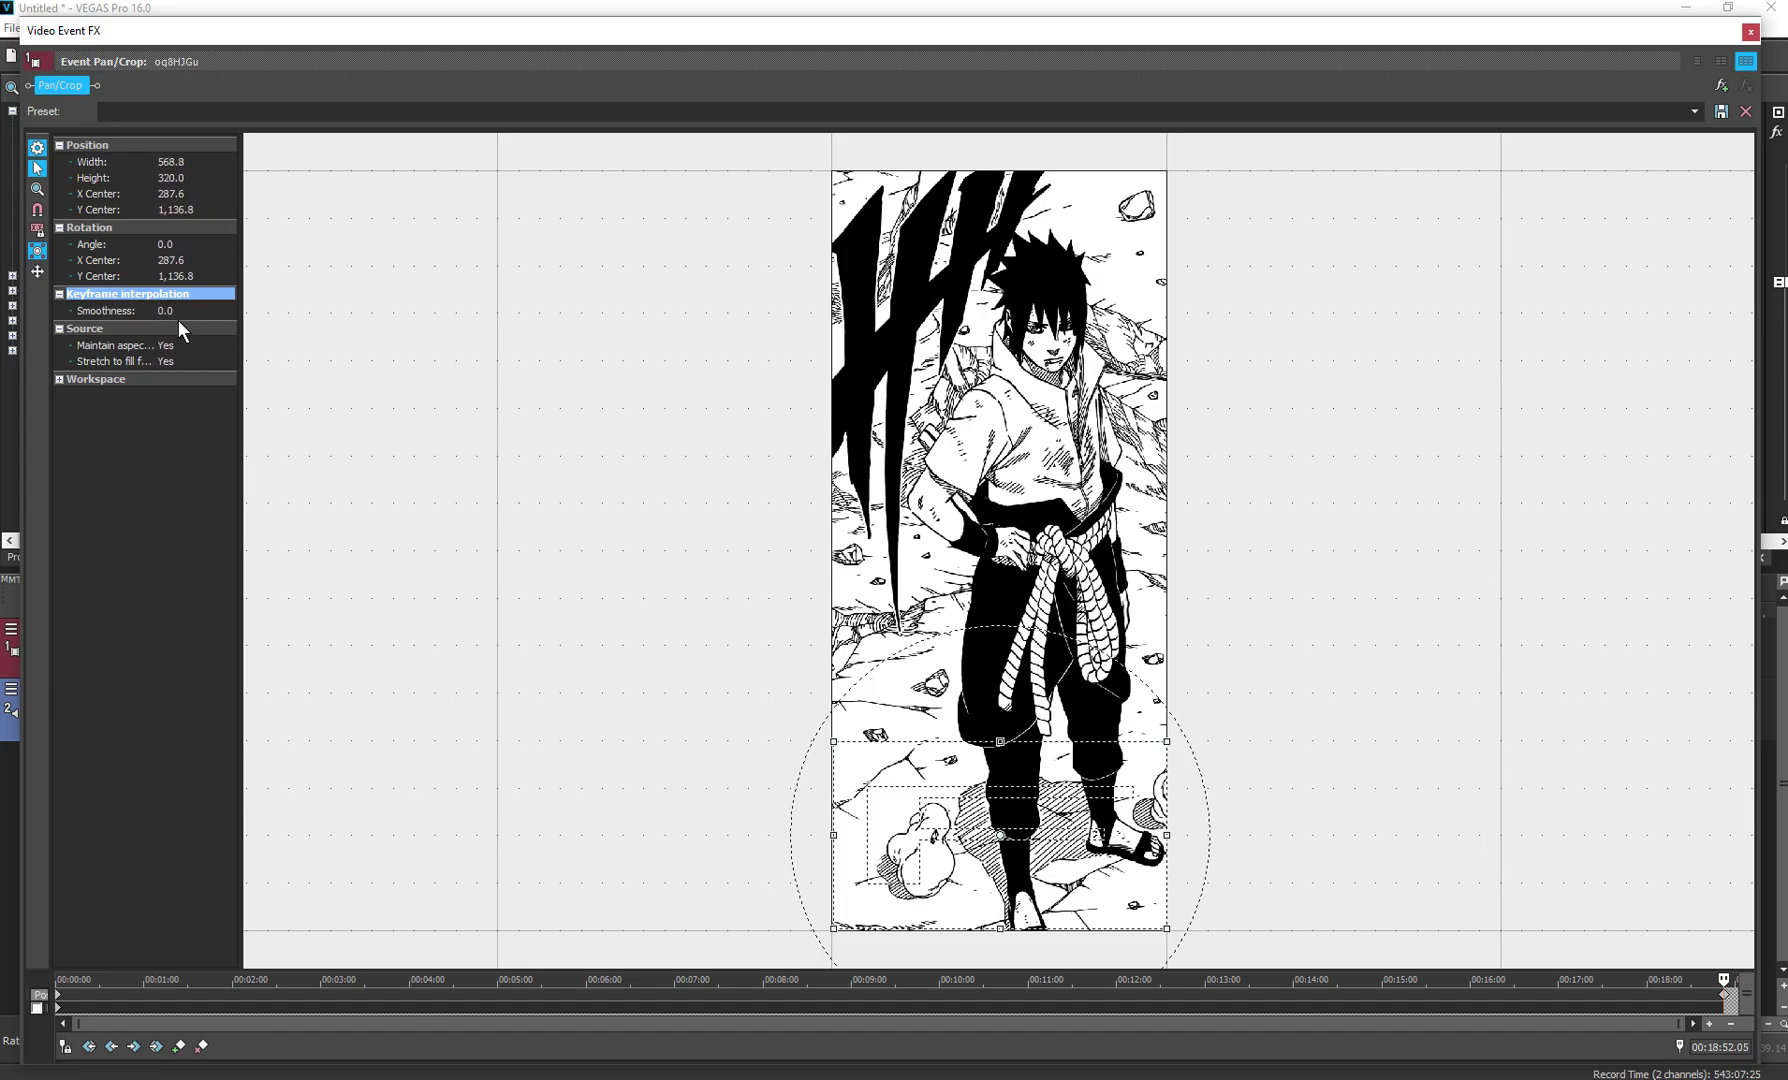
{"action": "left_click", "coordinate": [171, 313]}
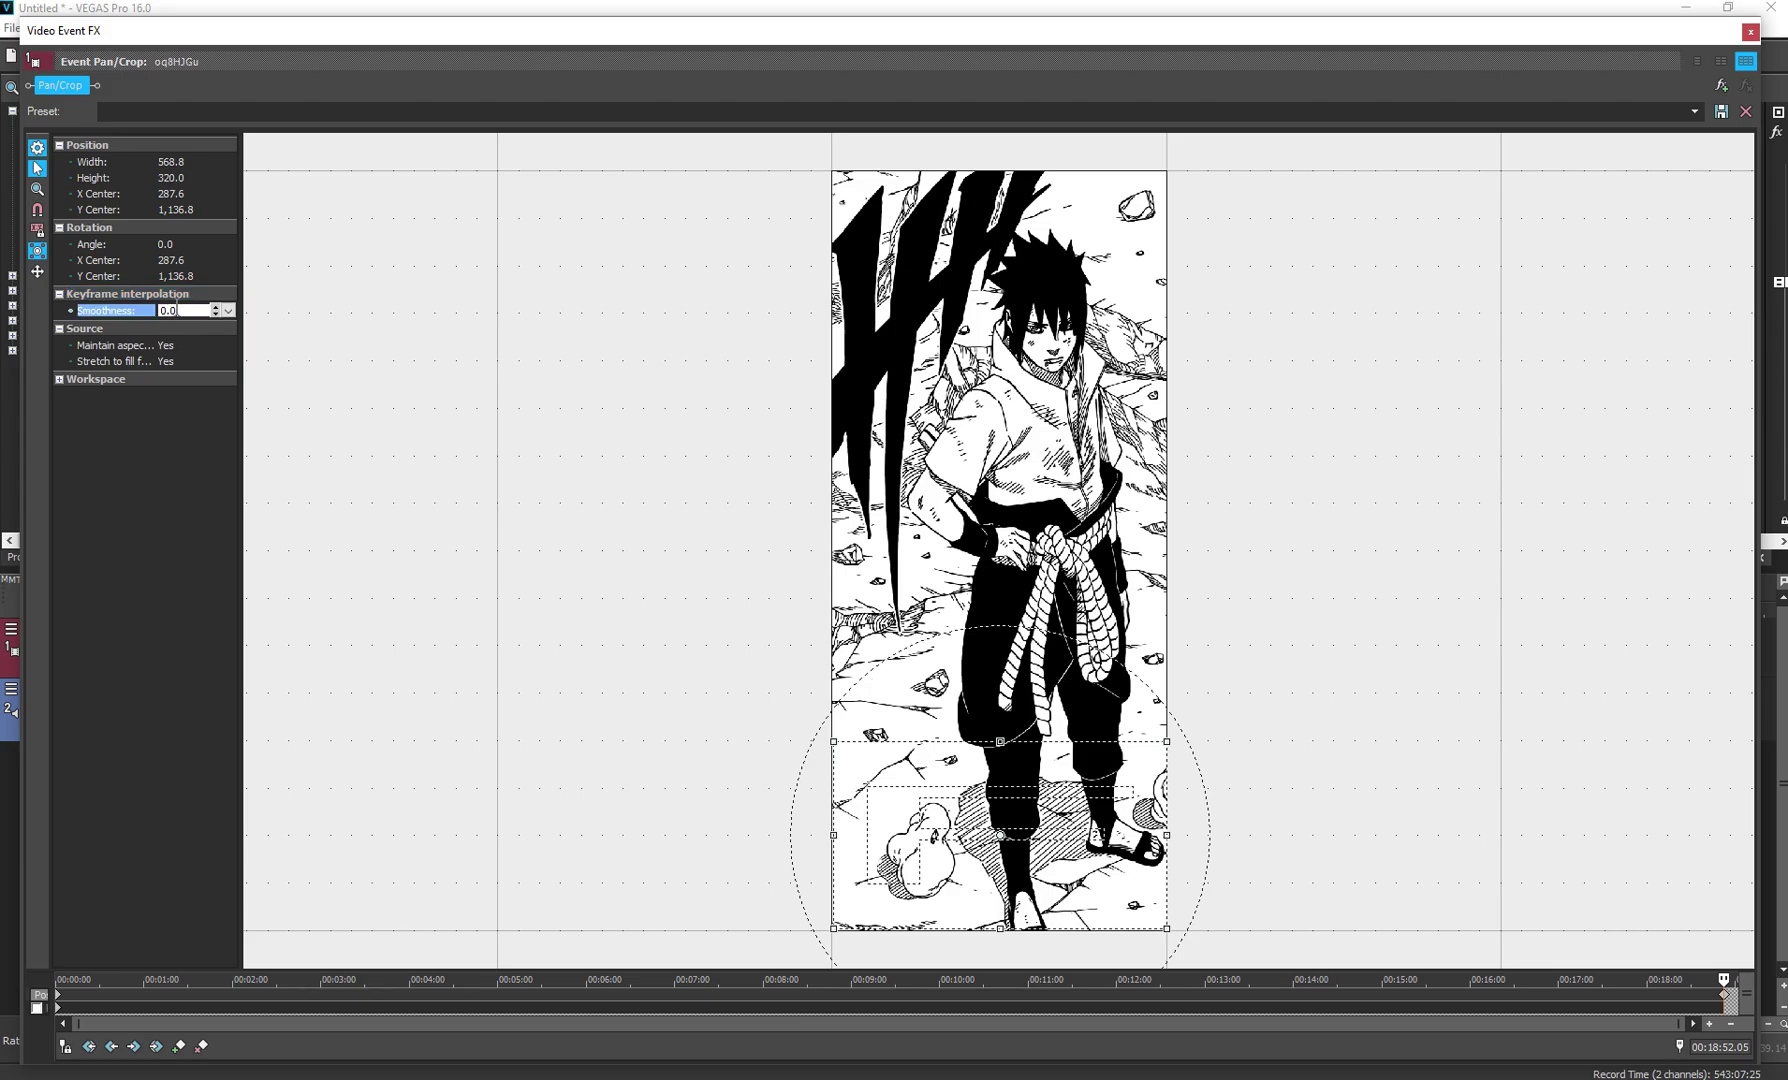
{"action": "type", "text": "10"}
{"action": "key", "text": "Return"}
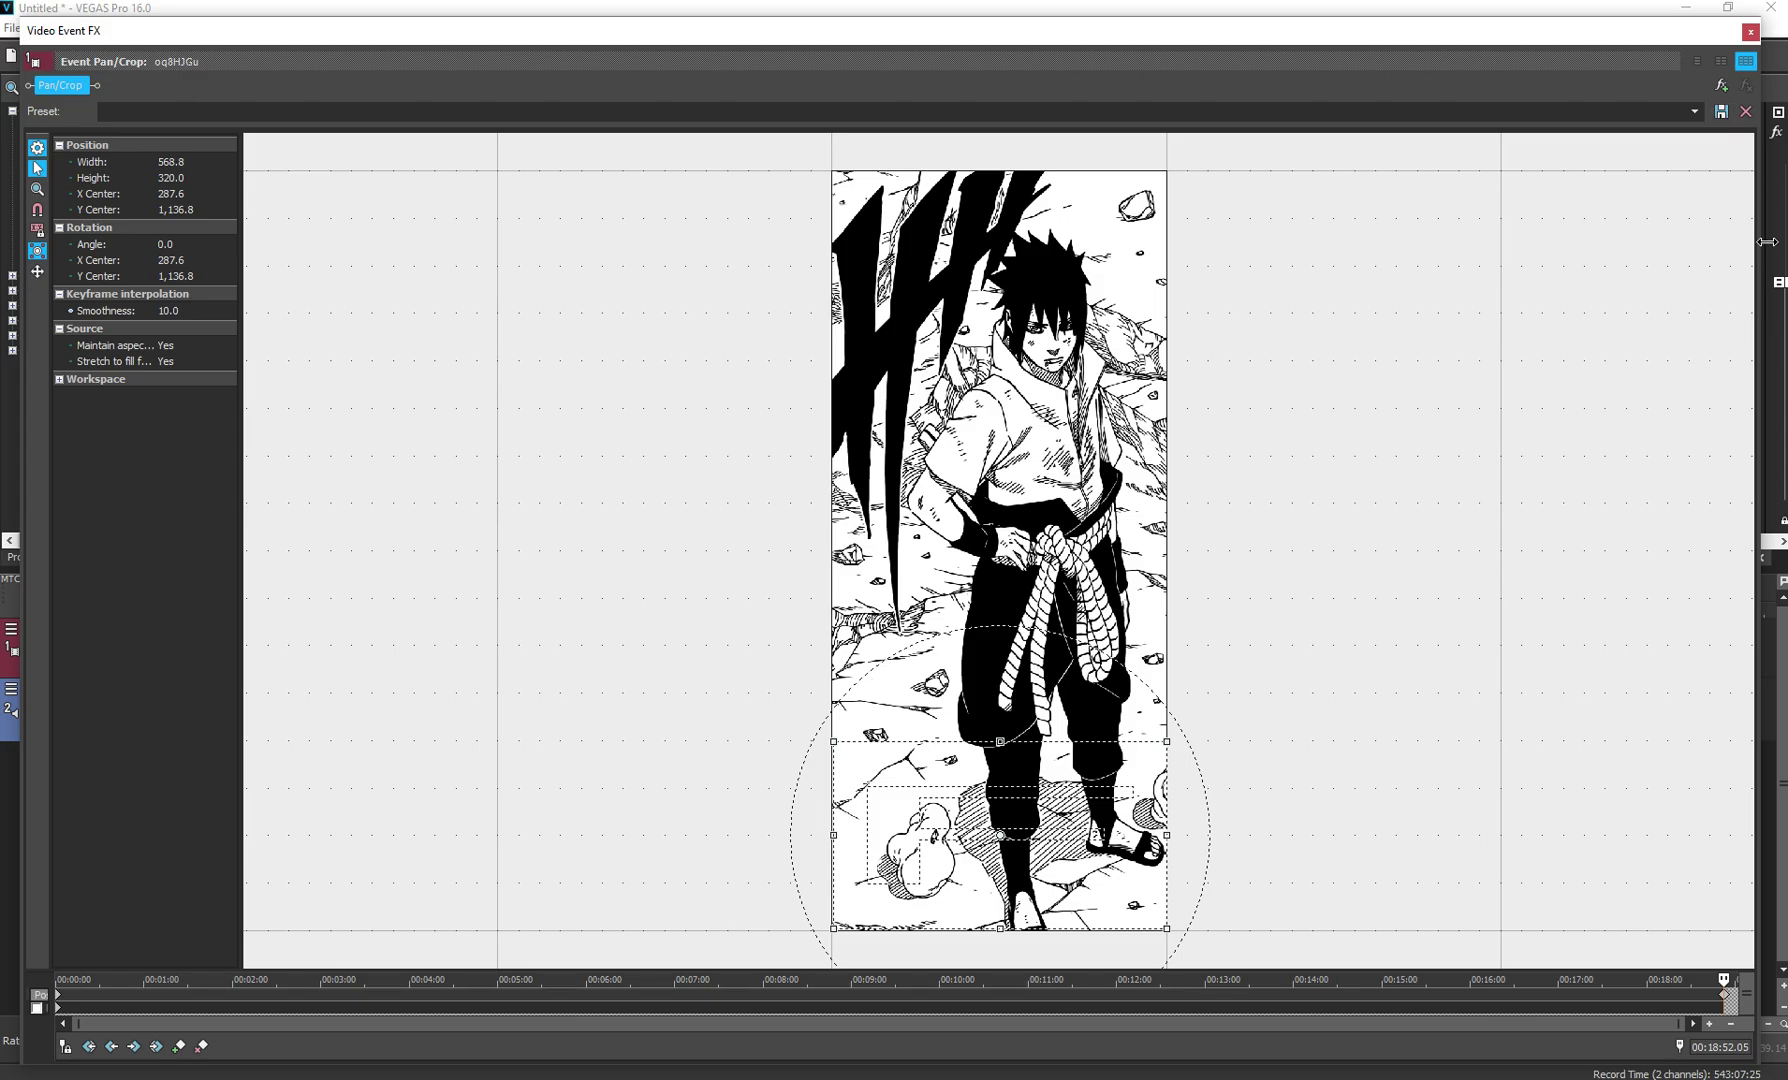
Preview the pan with the changed smoothness from the start and around 00:12:53
{"action": "left_click_drag", "start_coordinate": [1600, 30], "coordinate": [820, 74]}
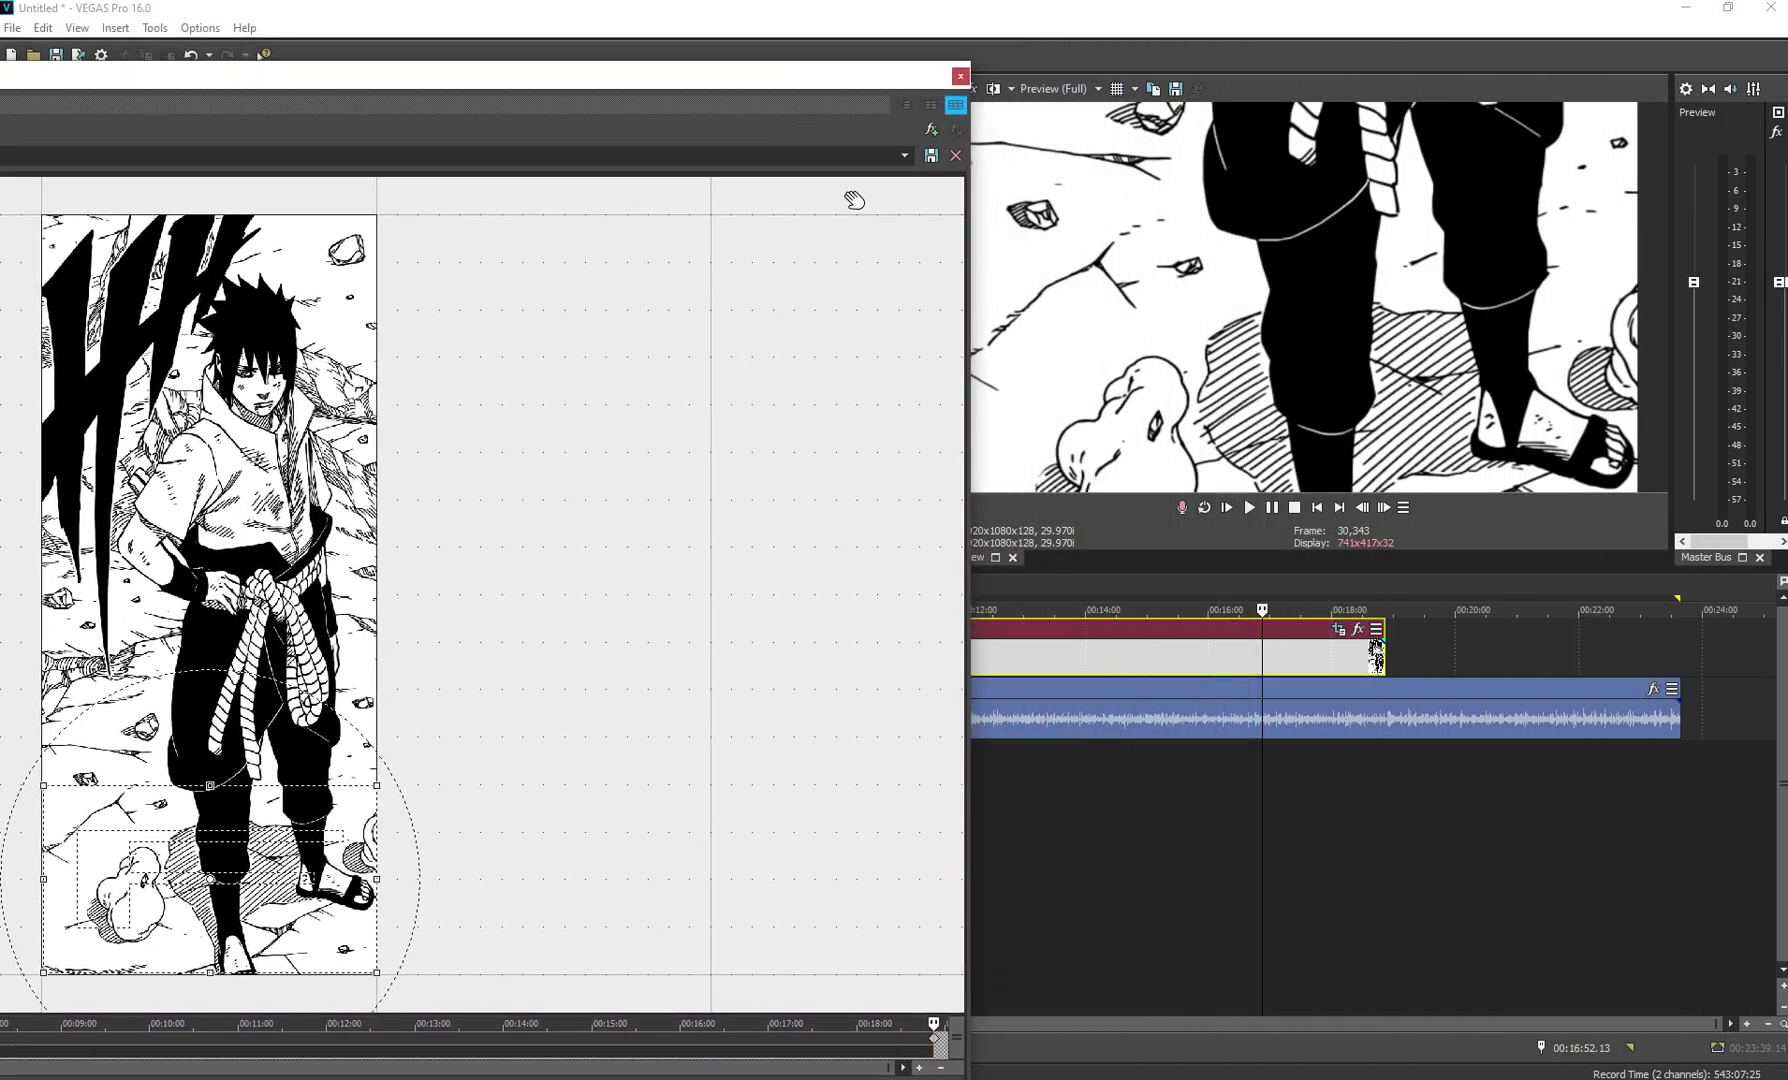
{"action": "double_click", "coordinate": [1182, 581]}
{"action": "key", "text": "space"}
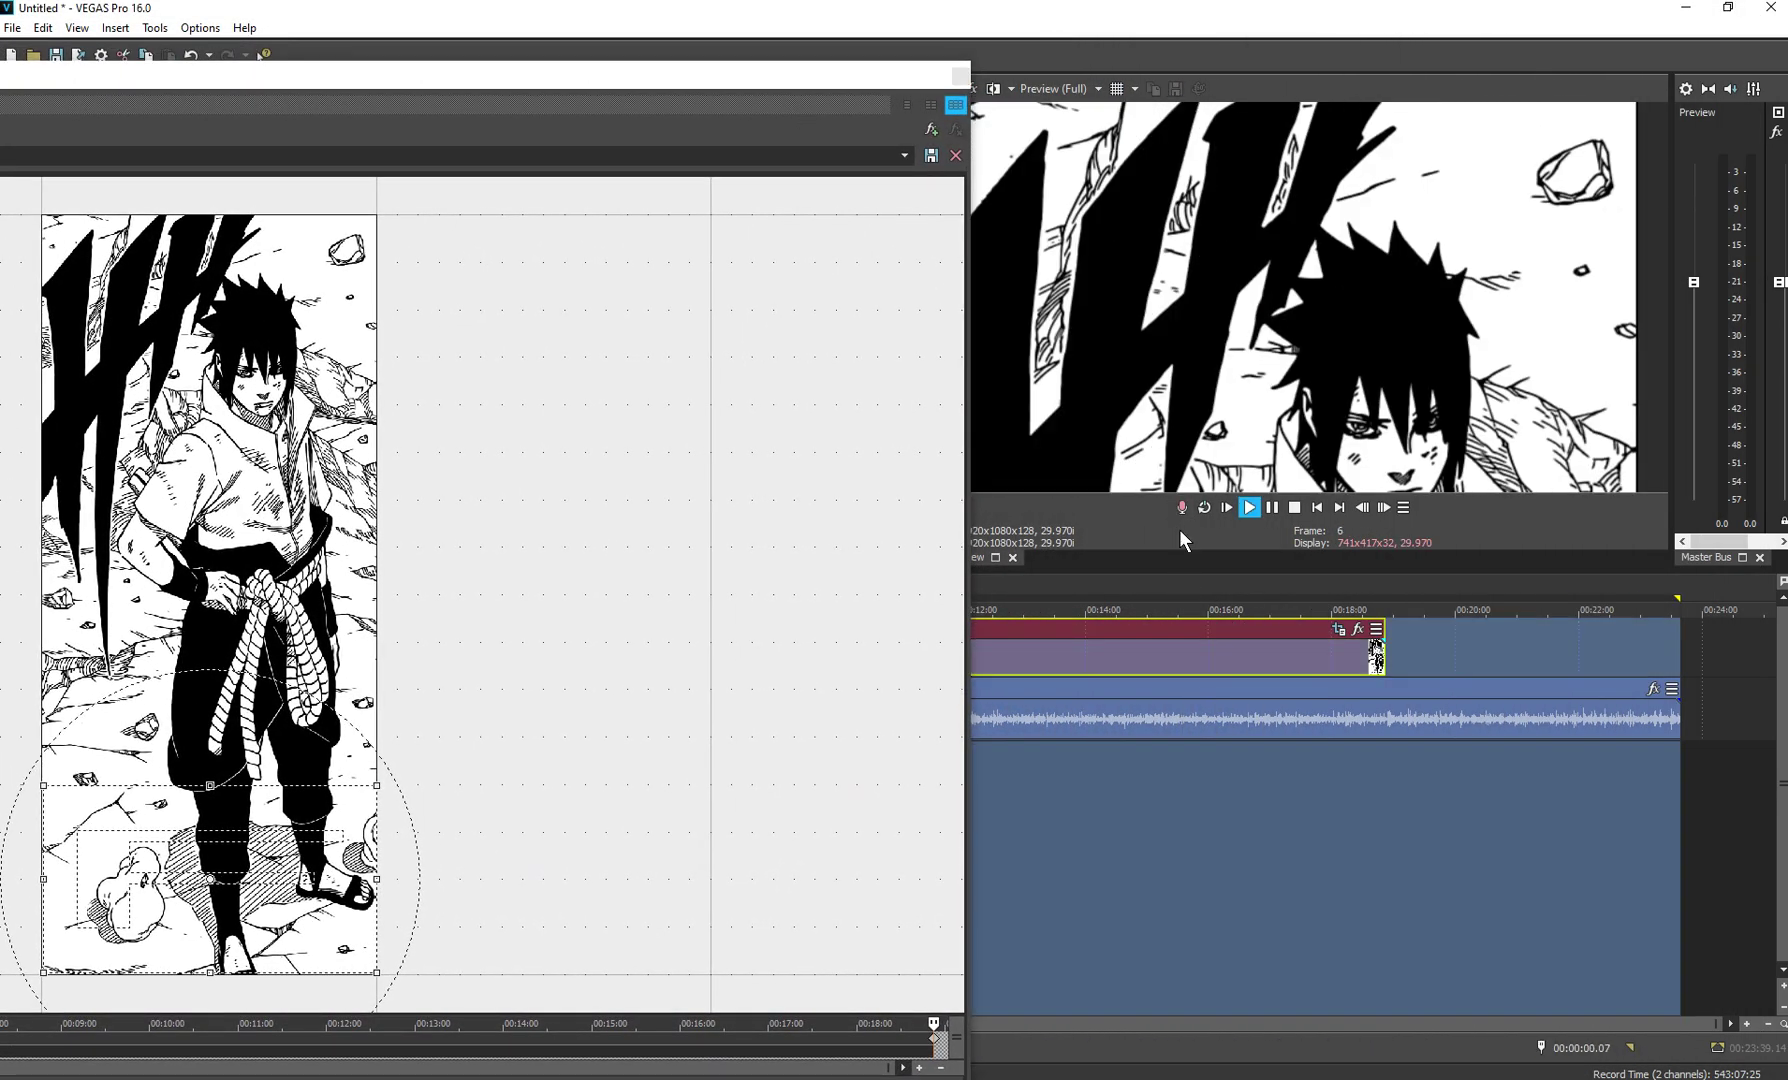
{"action": "left_click", "coordinate": [1016, 585]}
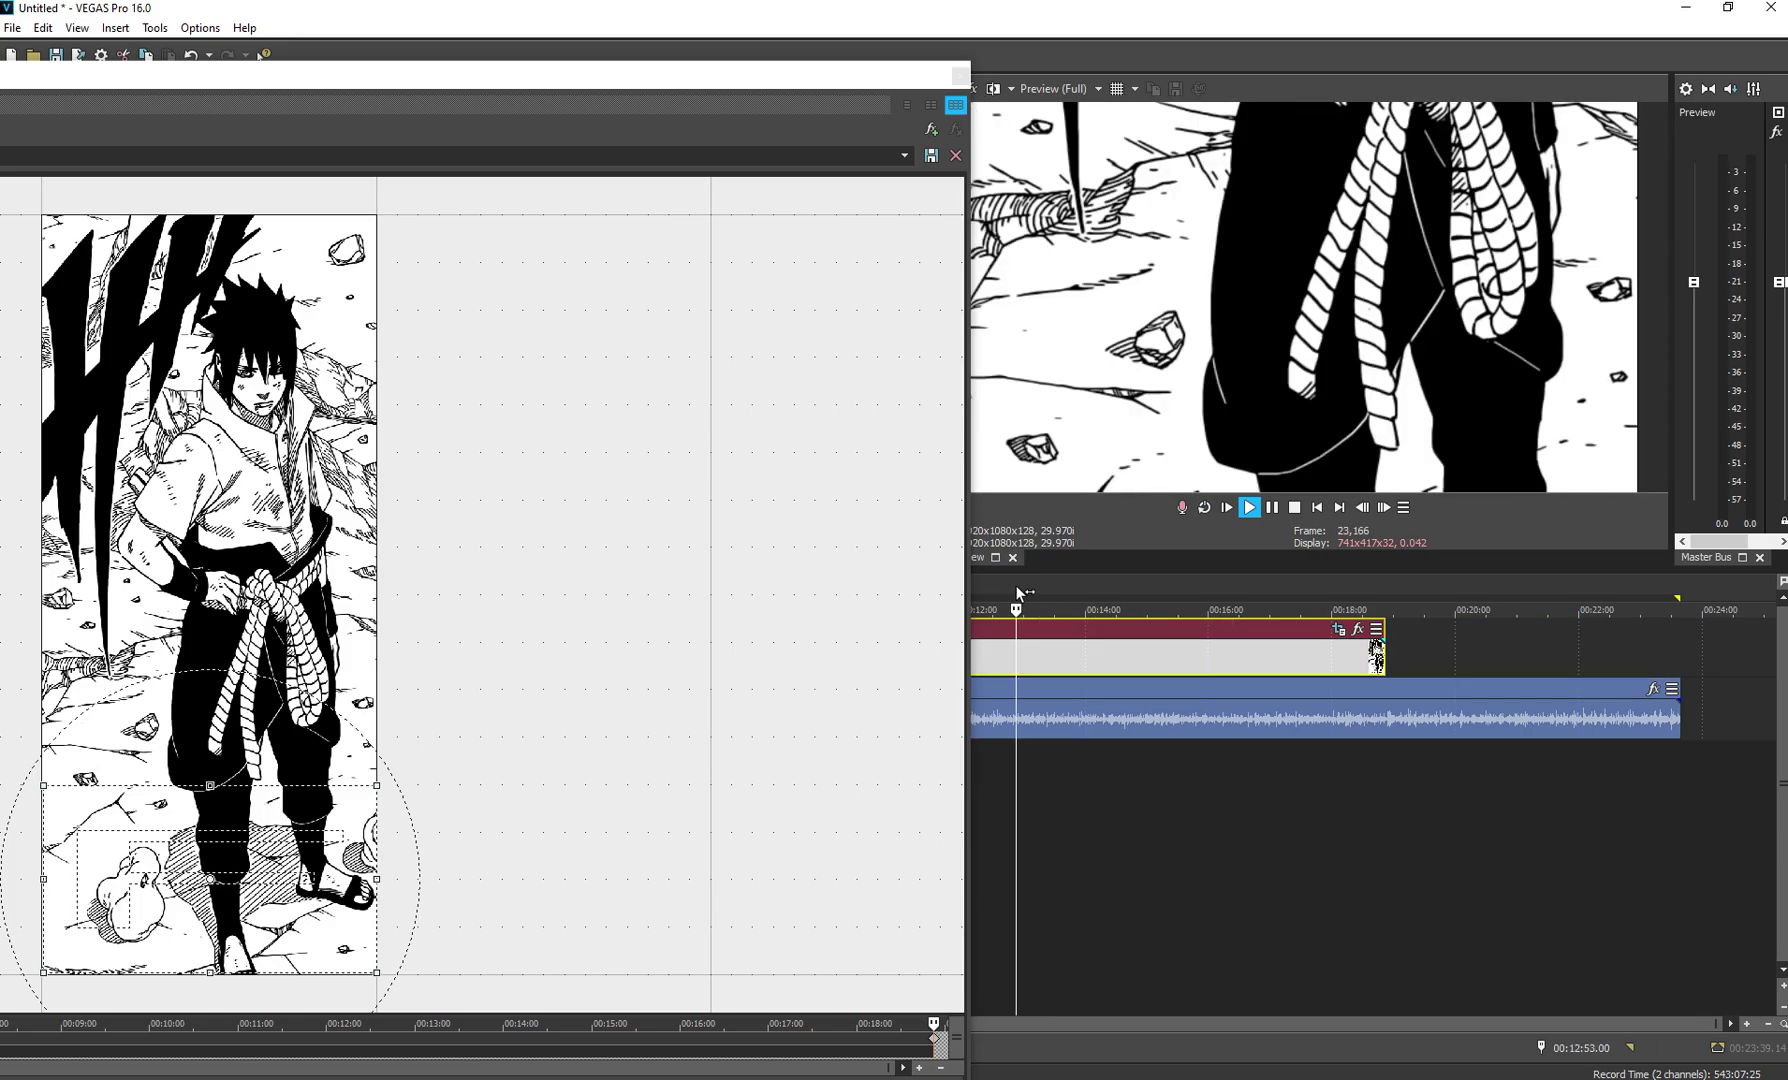
{"action": "left_click", "coordinate": [1272, 507]}
Set the end keyframe's interpolation smoothness to 0 and close the pan/crop settings
{"action": "left_click_drag", "start_coordinate": [592, 85], "coordinate": [1181, 12]}
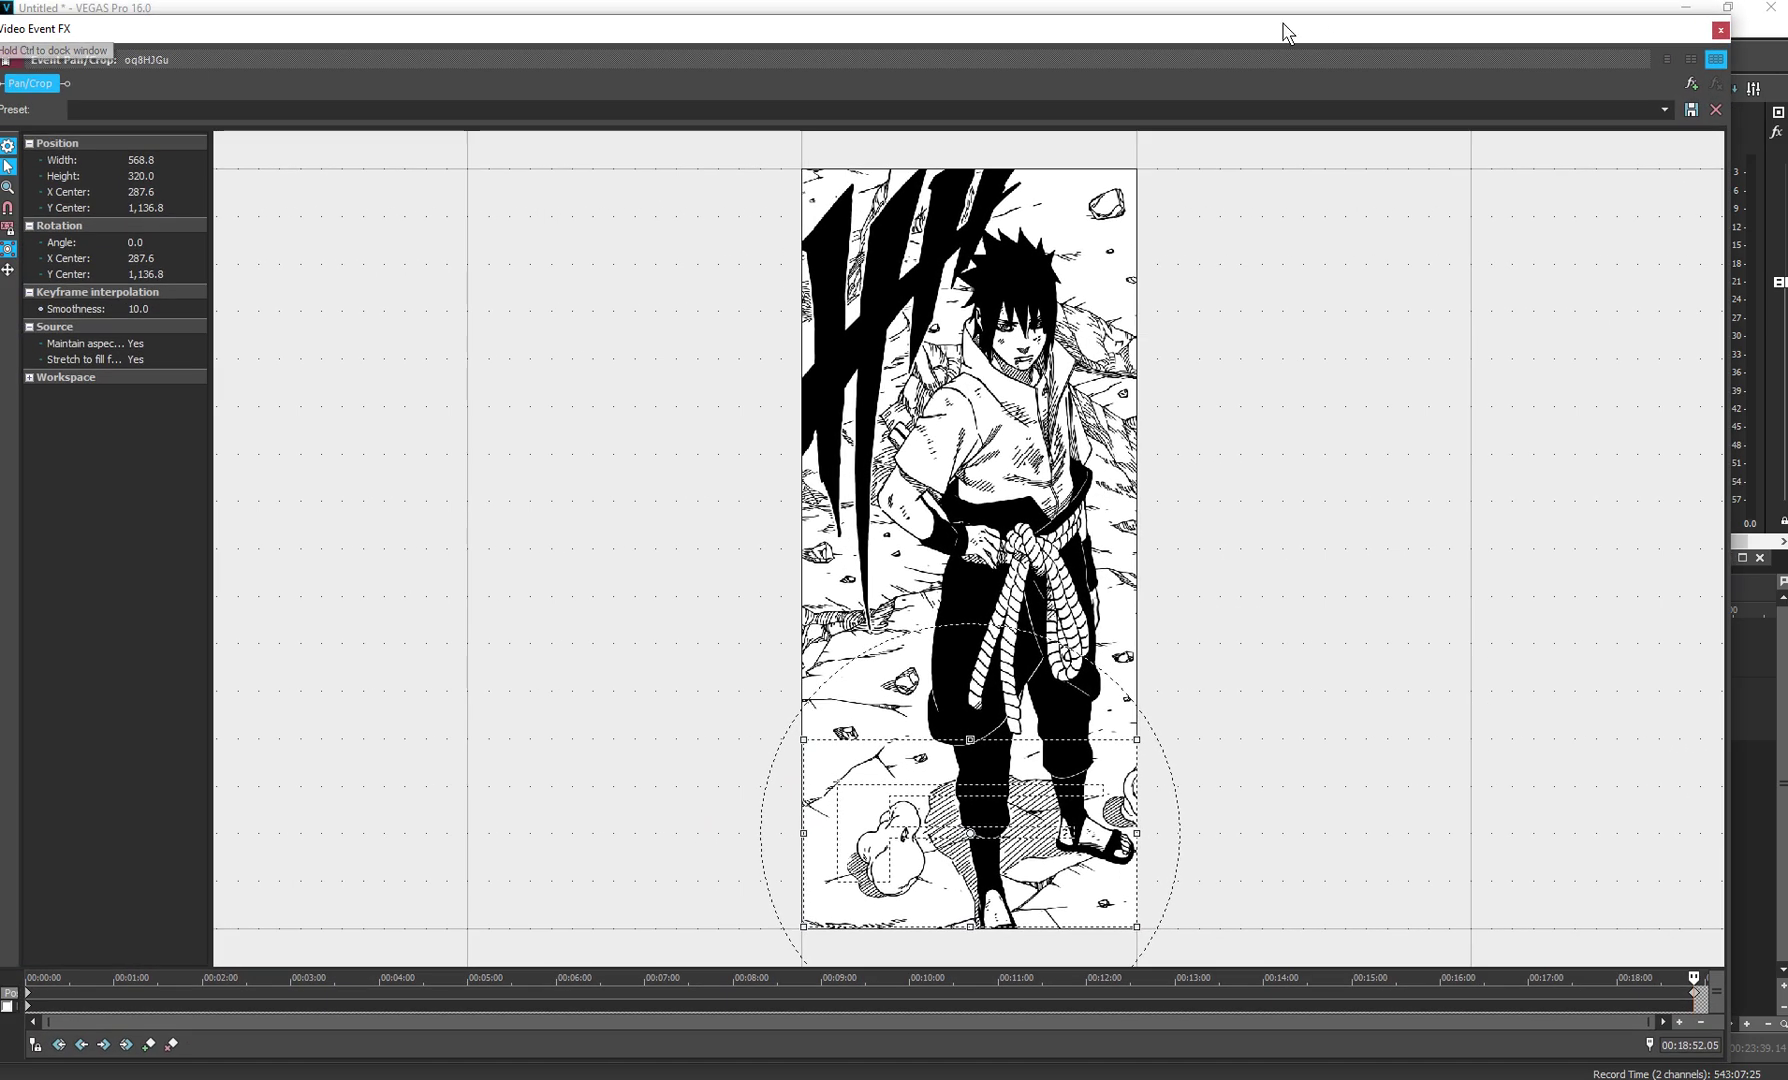
{"action": "left_click", "coordinate": [155, 309]}
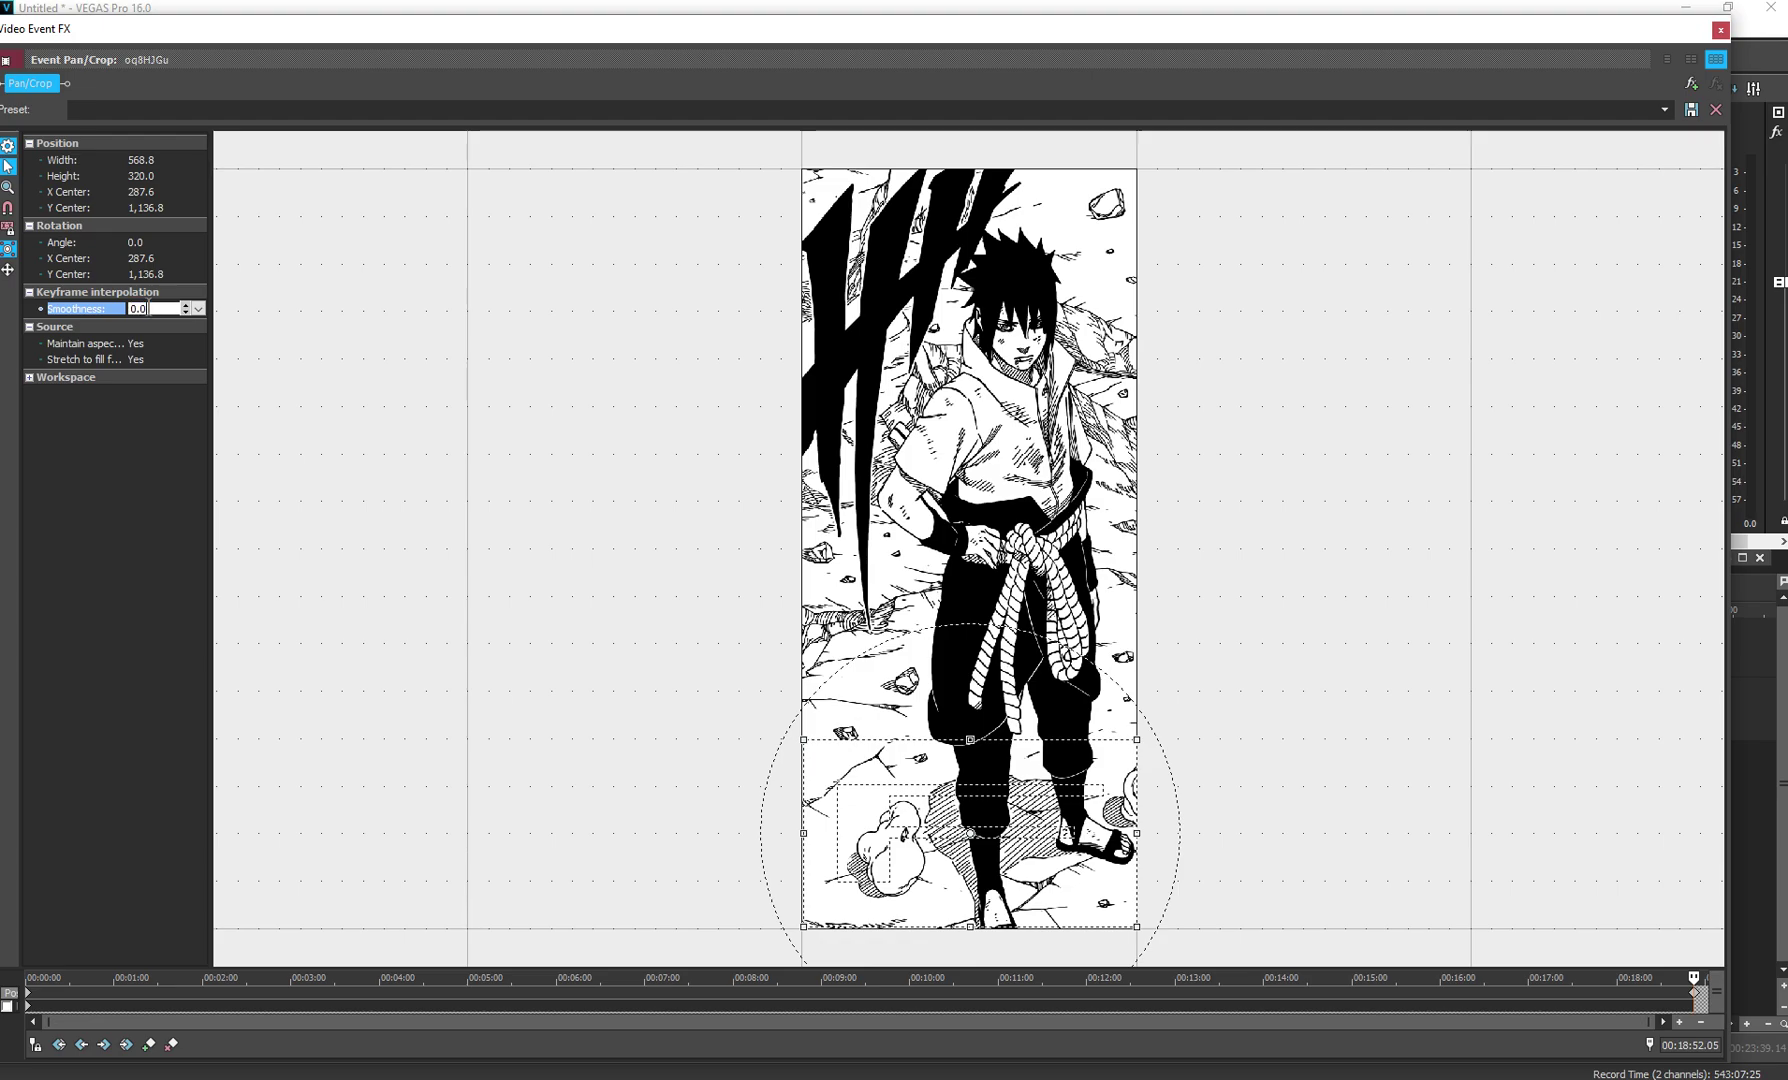
{"action": "key", "text": "Return"}
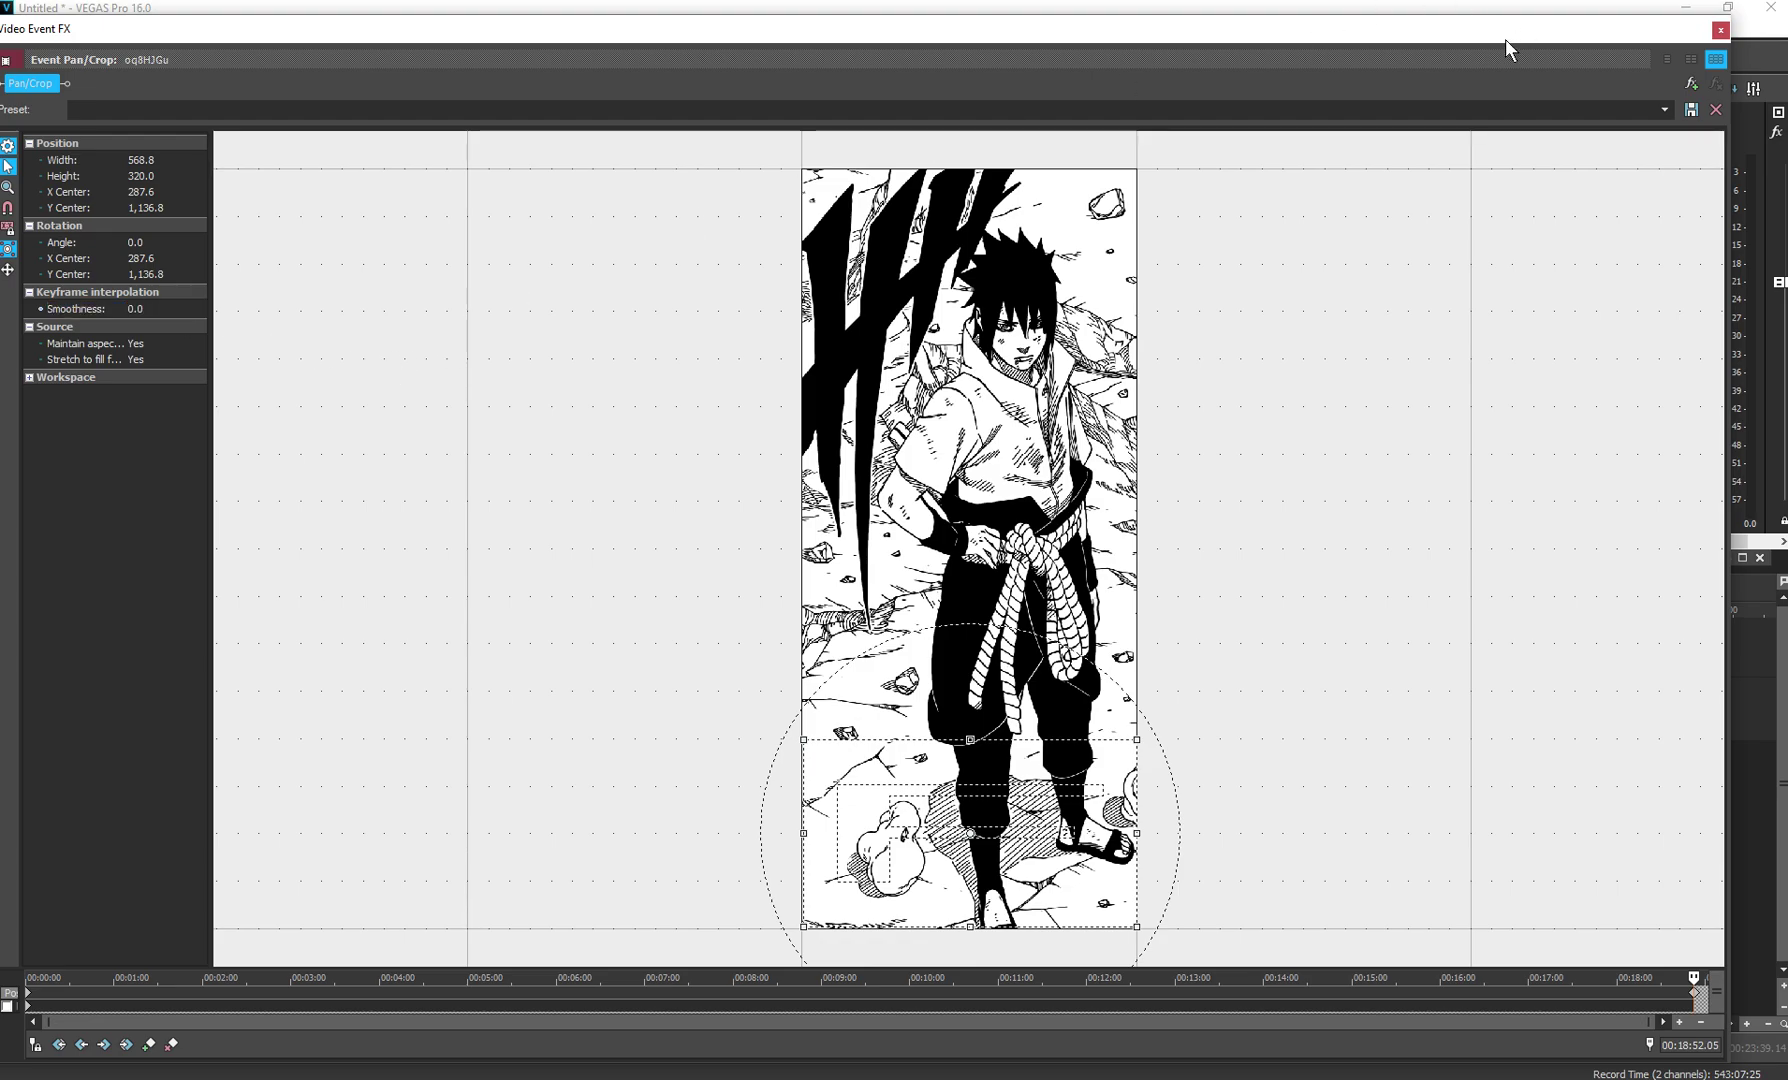
{"action": "left_click_drag", "start_coordinate": [1504, 39], "coordinate": [1397, 133]}
{"action": "left_click_drag", "start_coordinate": [1558, 132], "coordinate": [760, 45]}
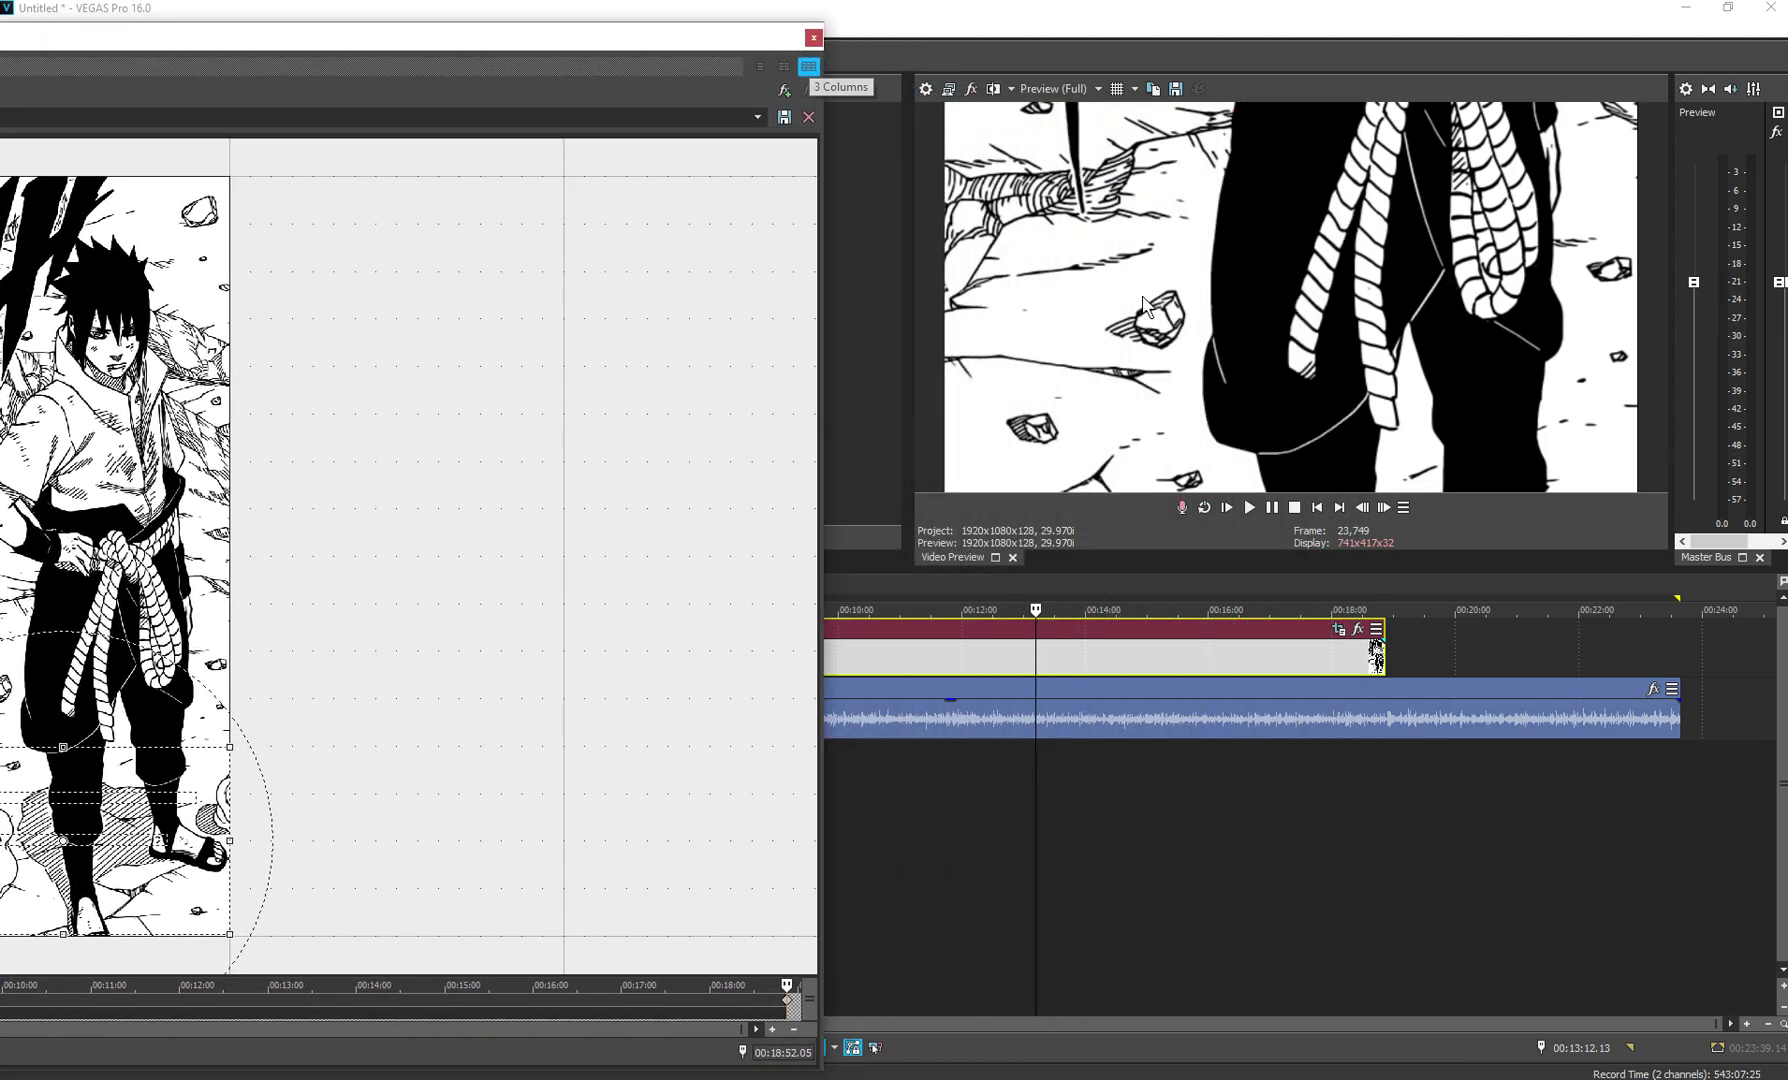
{"action": "left_click", "coordinate": [812, 38]}
Set the playback range to the whole timeline and preview the project from the start
{"action": "scroll", "coordinate": [796, 600], "scroll_direction": "up", "scroll_amount": 2}
{"action": "scroll", "coordinate": [798, 620], "scroll_direction": "down", "scroll_amount": 2}
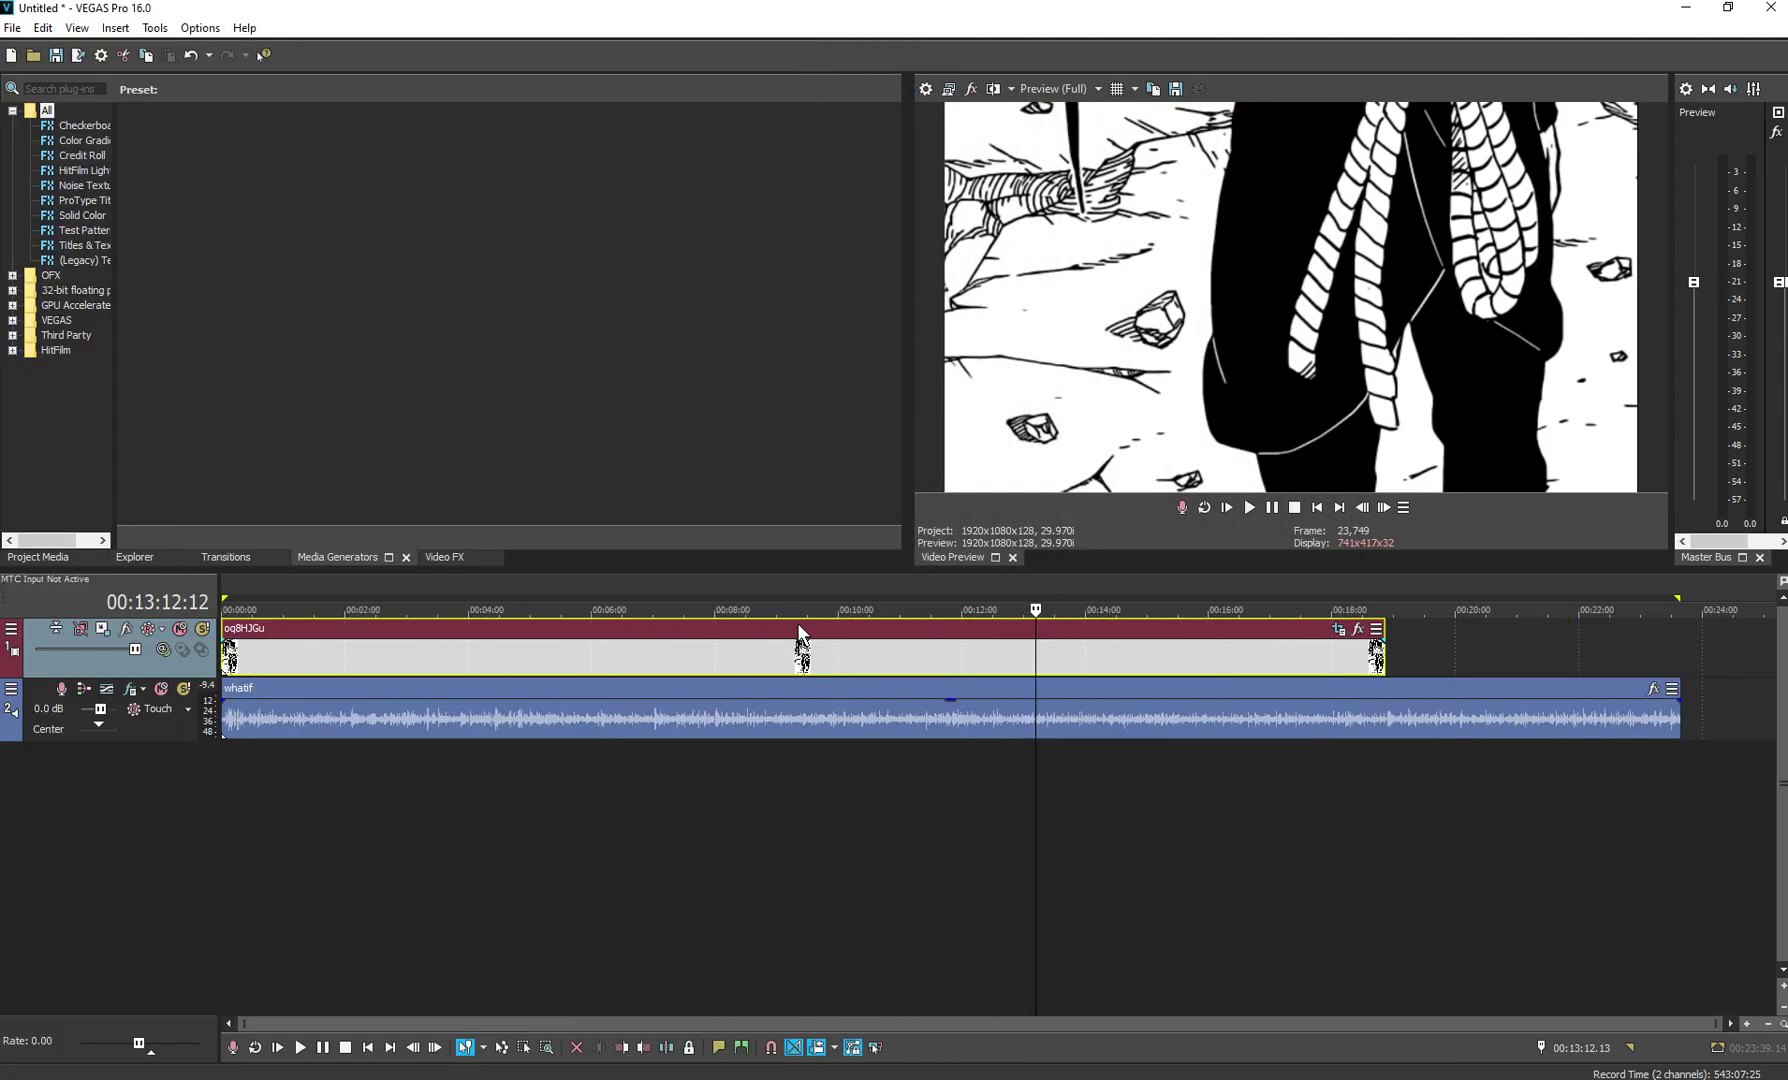
{"action": "key", "text": "ctrl+a"}
{"action": "key", "text": "space"}
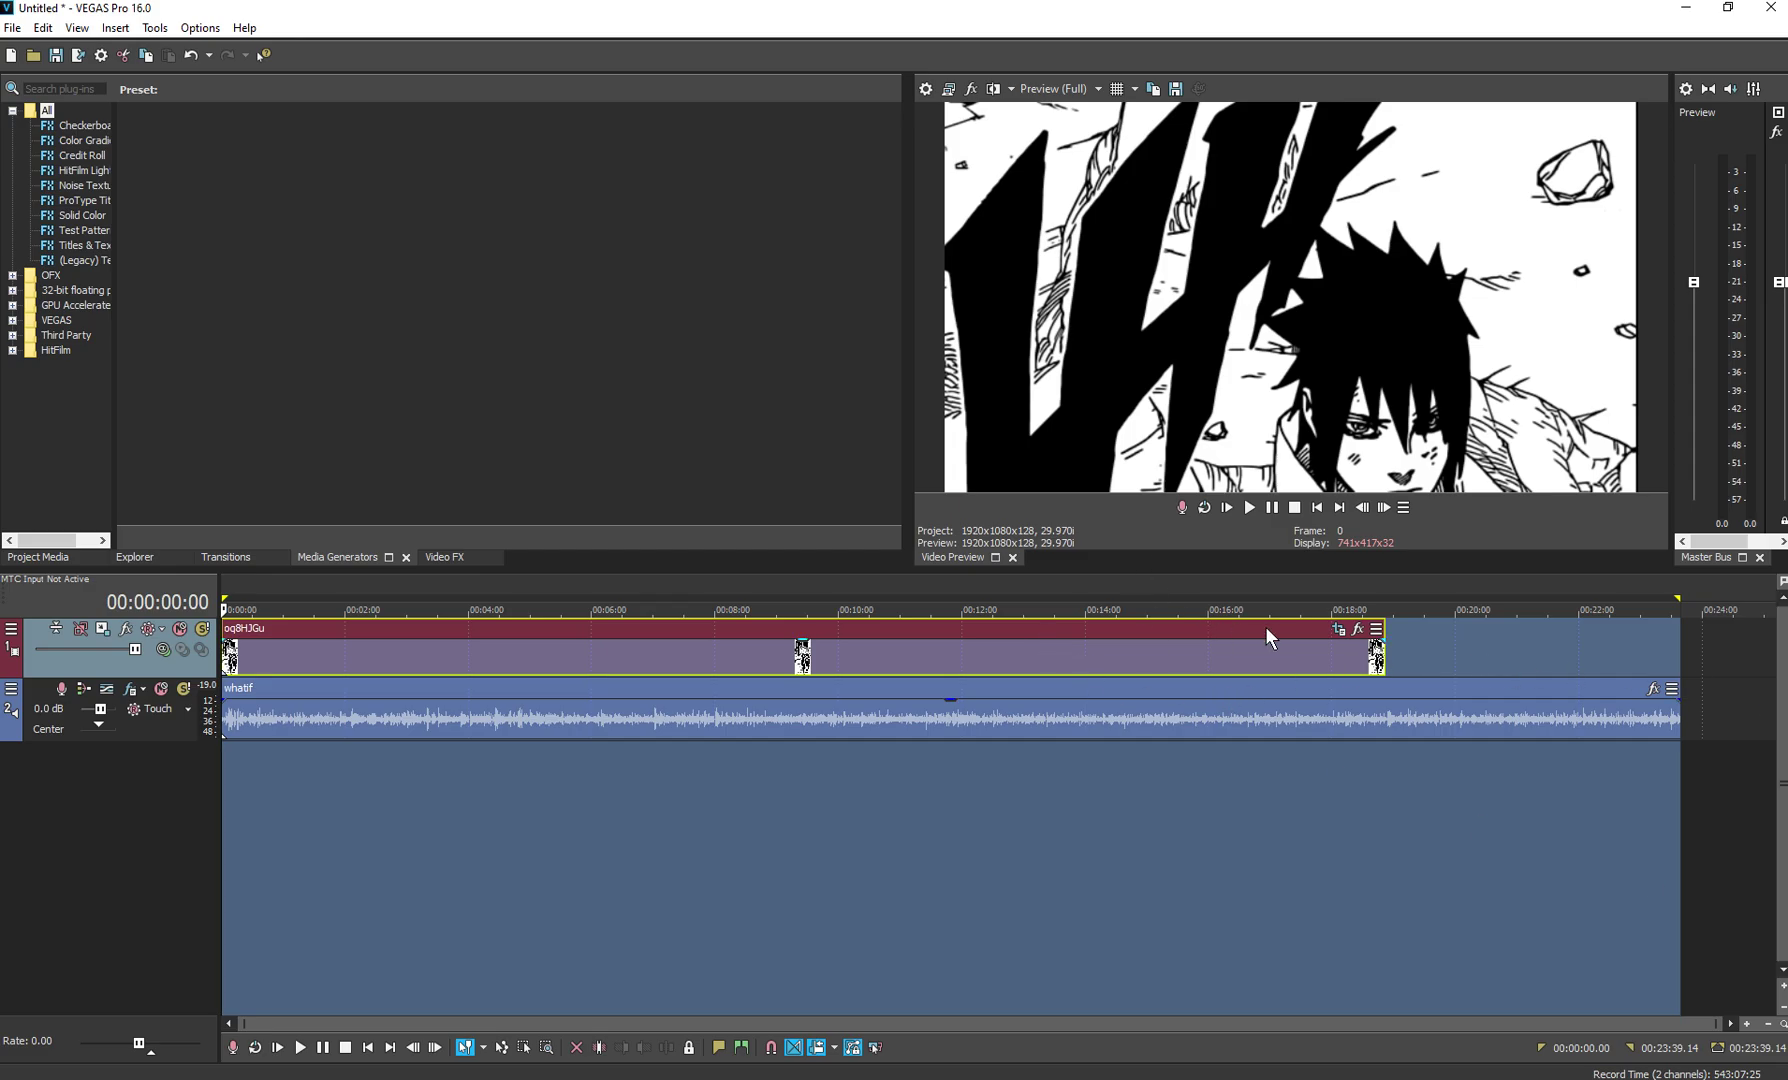
Add the VEGAS Gaussian Blur effect to the image event
{"action": "left_click", "coordinate": [1357, 629]}
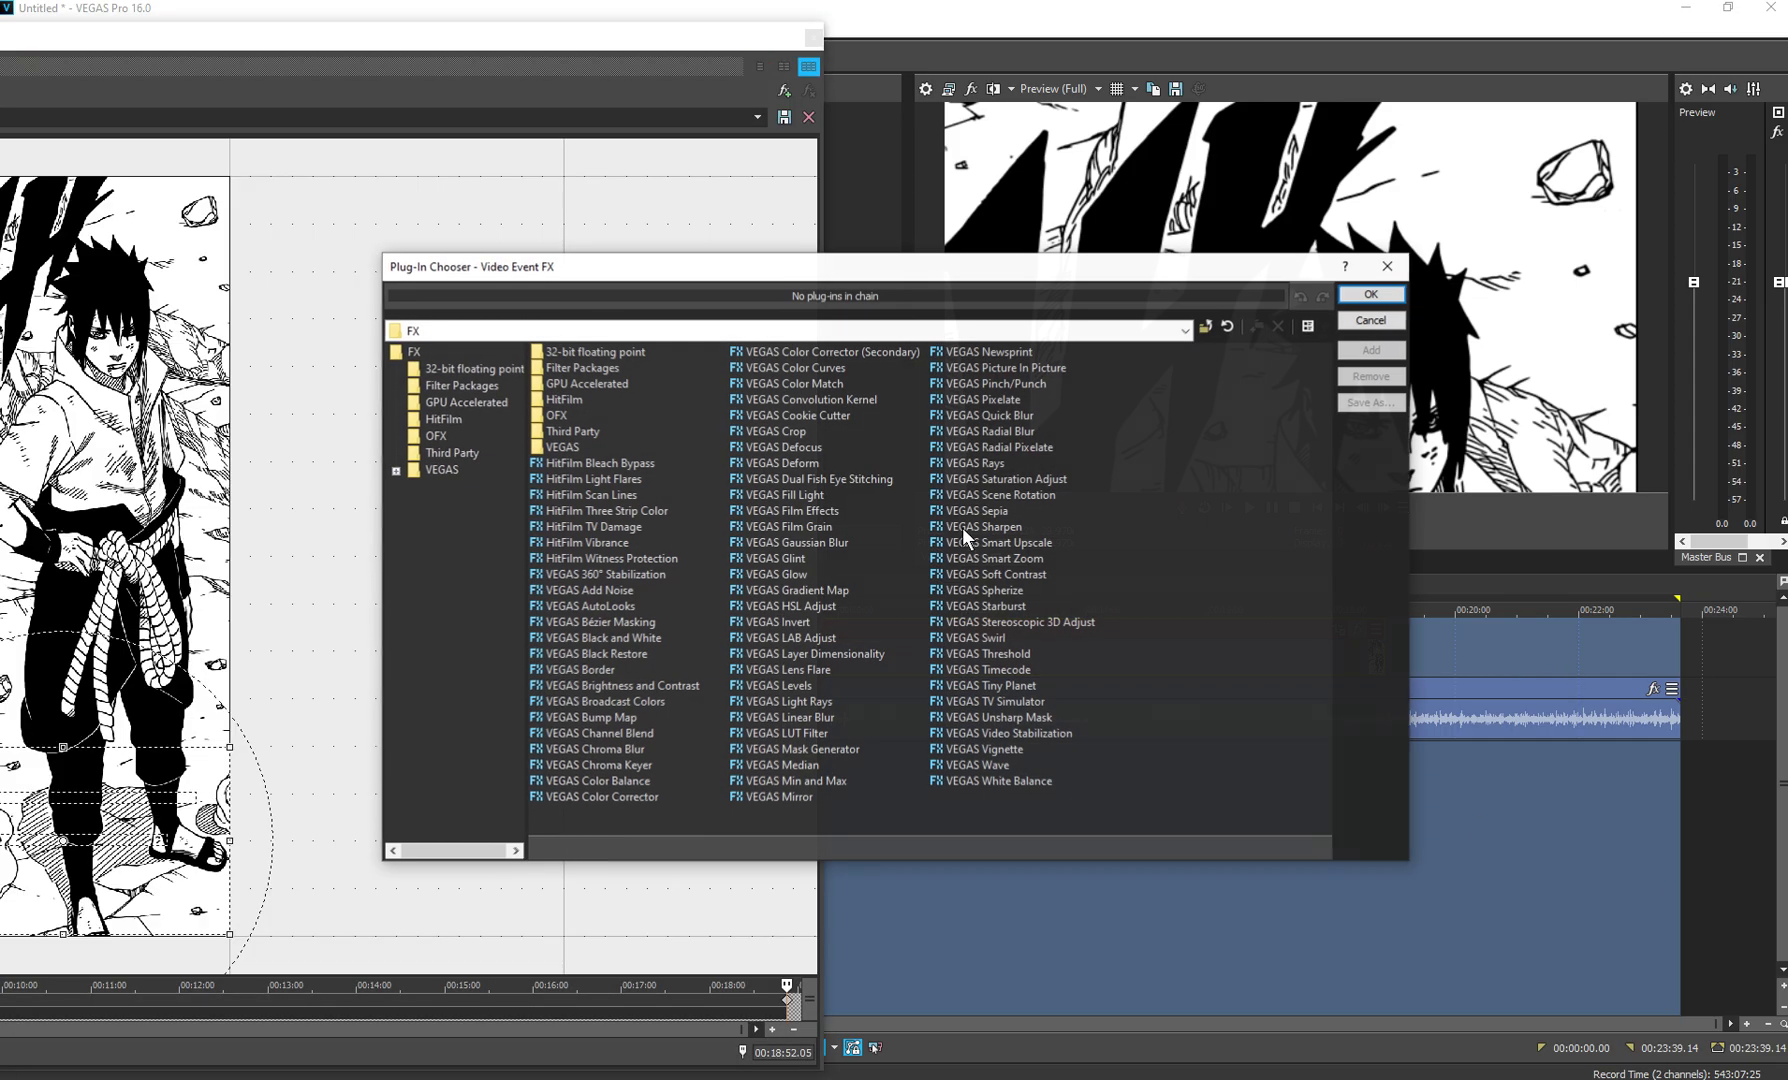
{"action": "left_click_drag", "start_coordinate": [869, 279], "coordinate": [888, 272]}
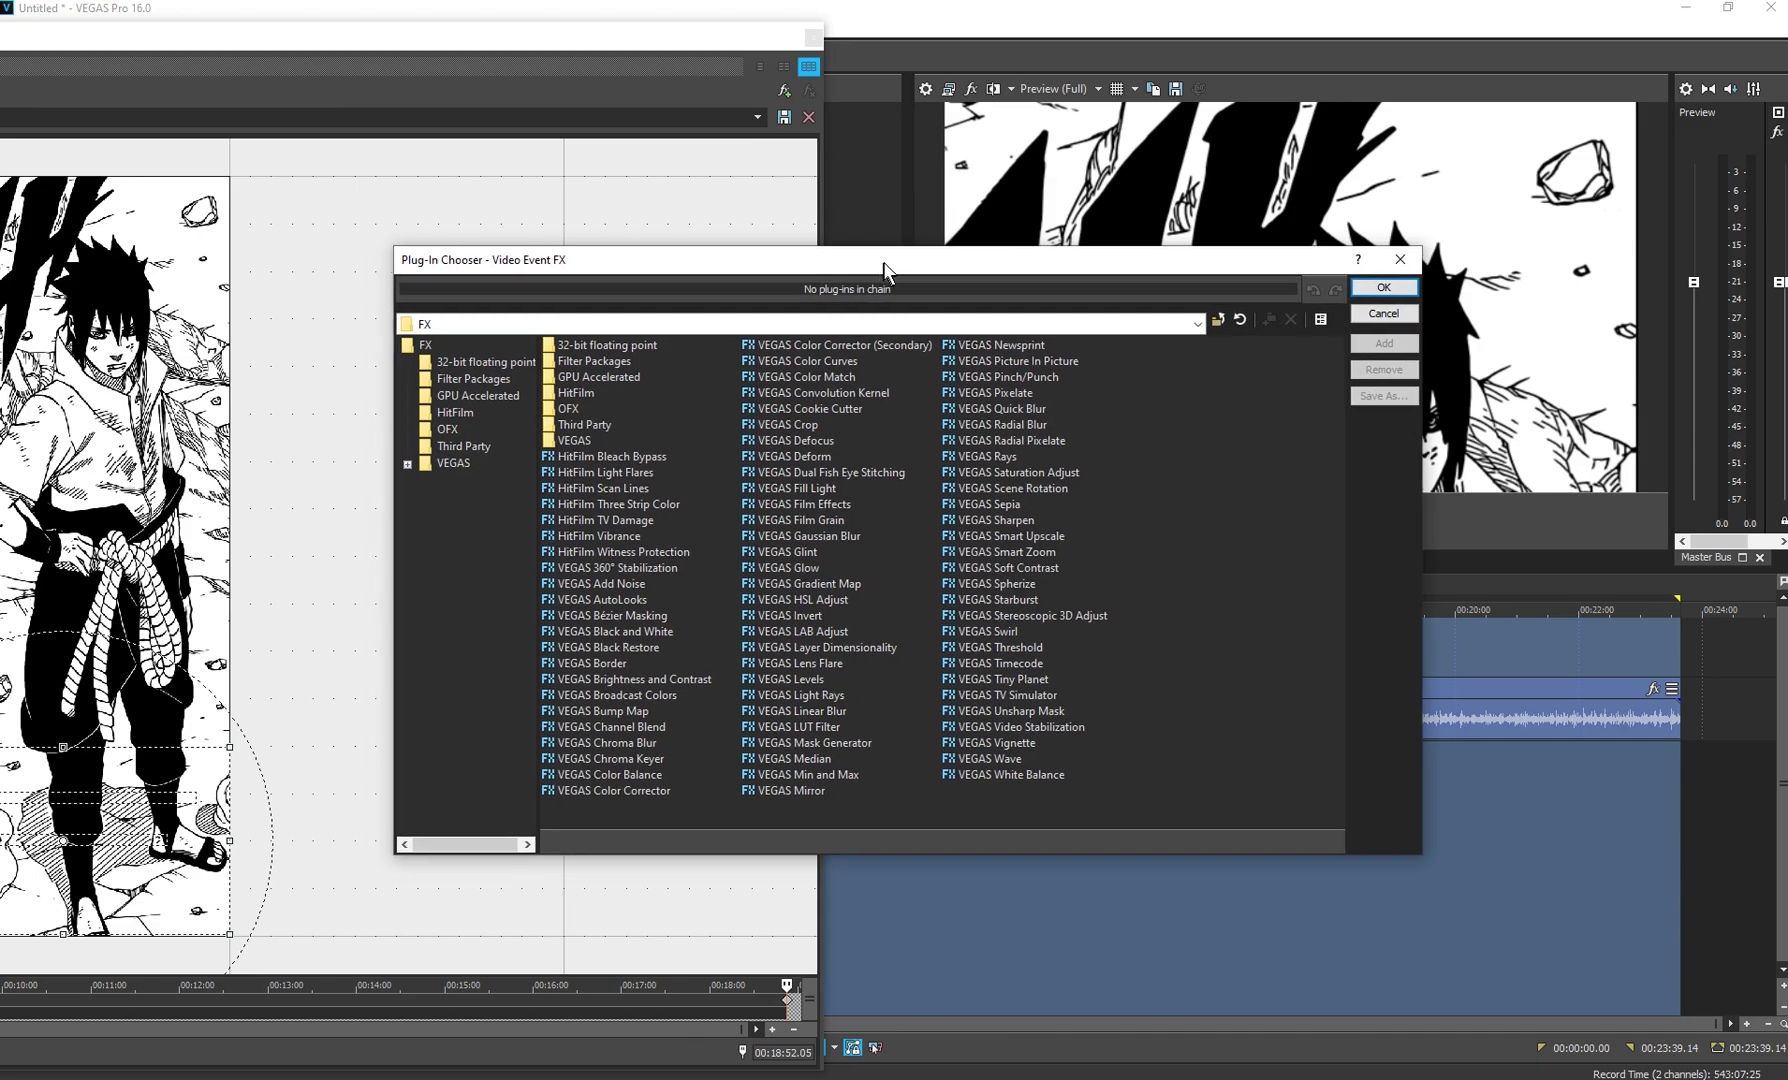
{"action": "left_click", "coordinate": [822, 535]}
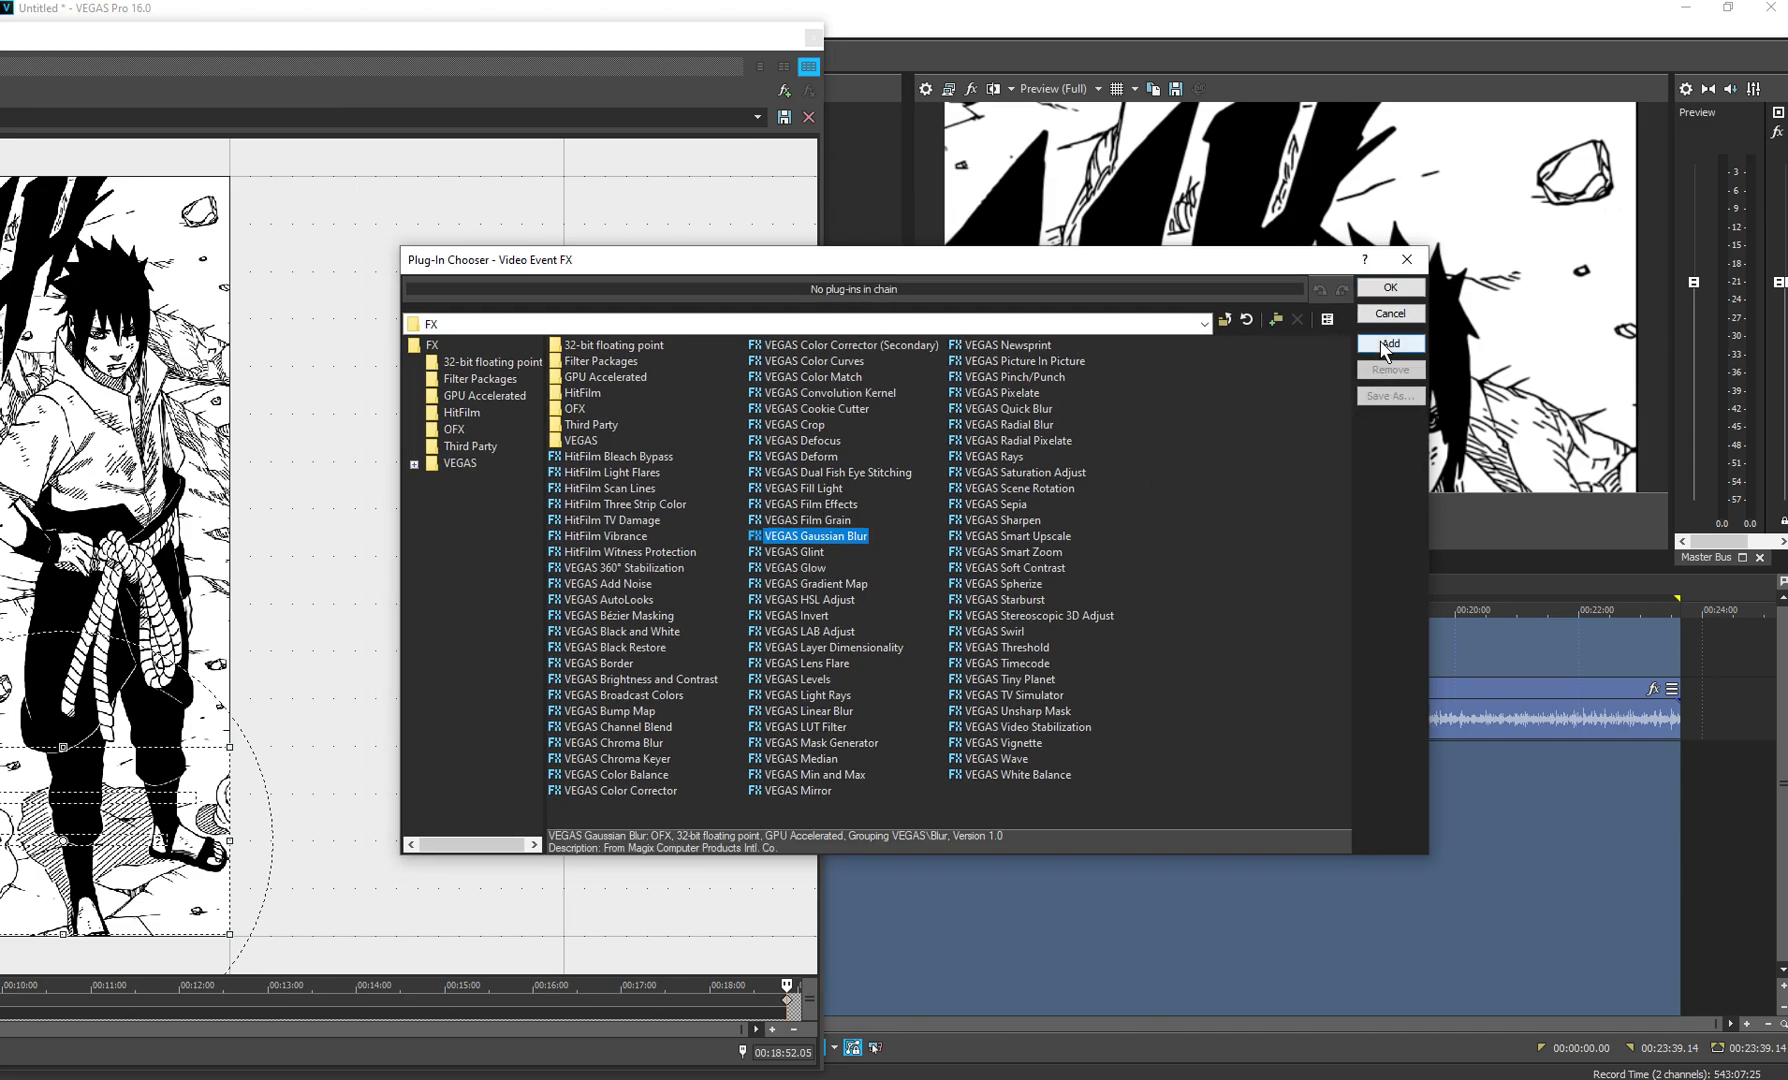
{"action": "left_click", "coordinate": [1388, 343]}
{"action": "left_click", "coordinate": [1390, 287]}
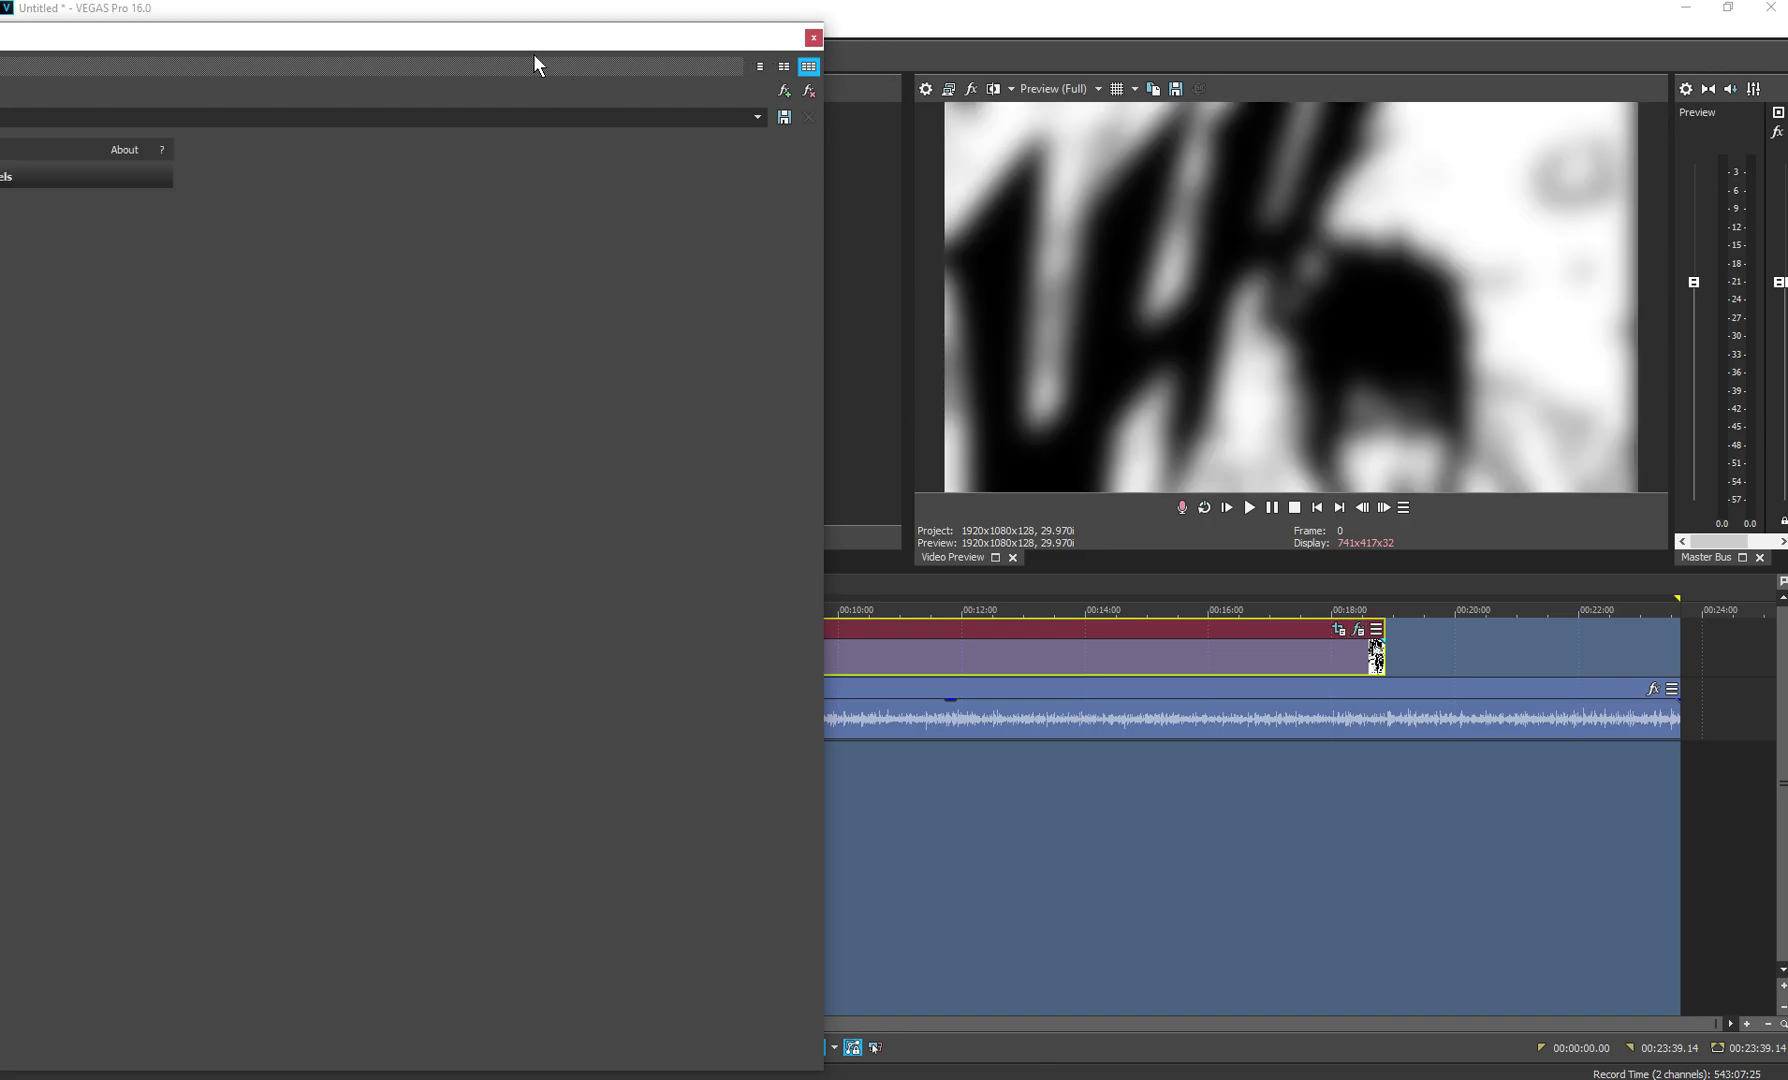
Close the effect window and add the 13-136649_naruto-png image on a new track above the manga image, matching that event's start and end
{"action": "left_click", "coordinate": [814, 38]}
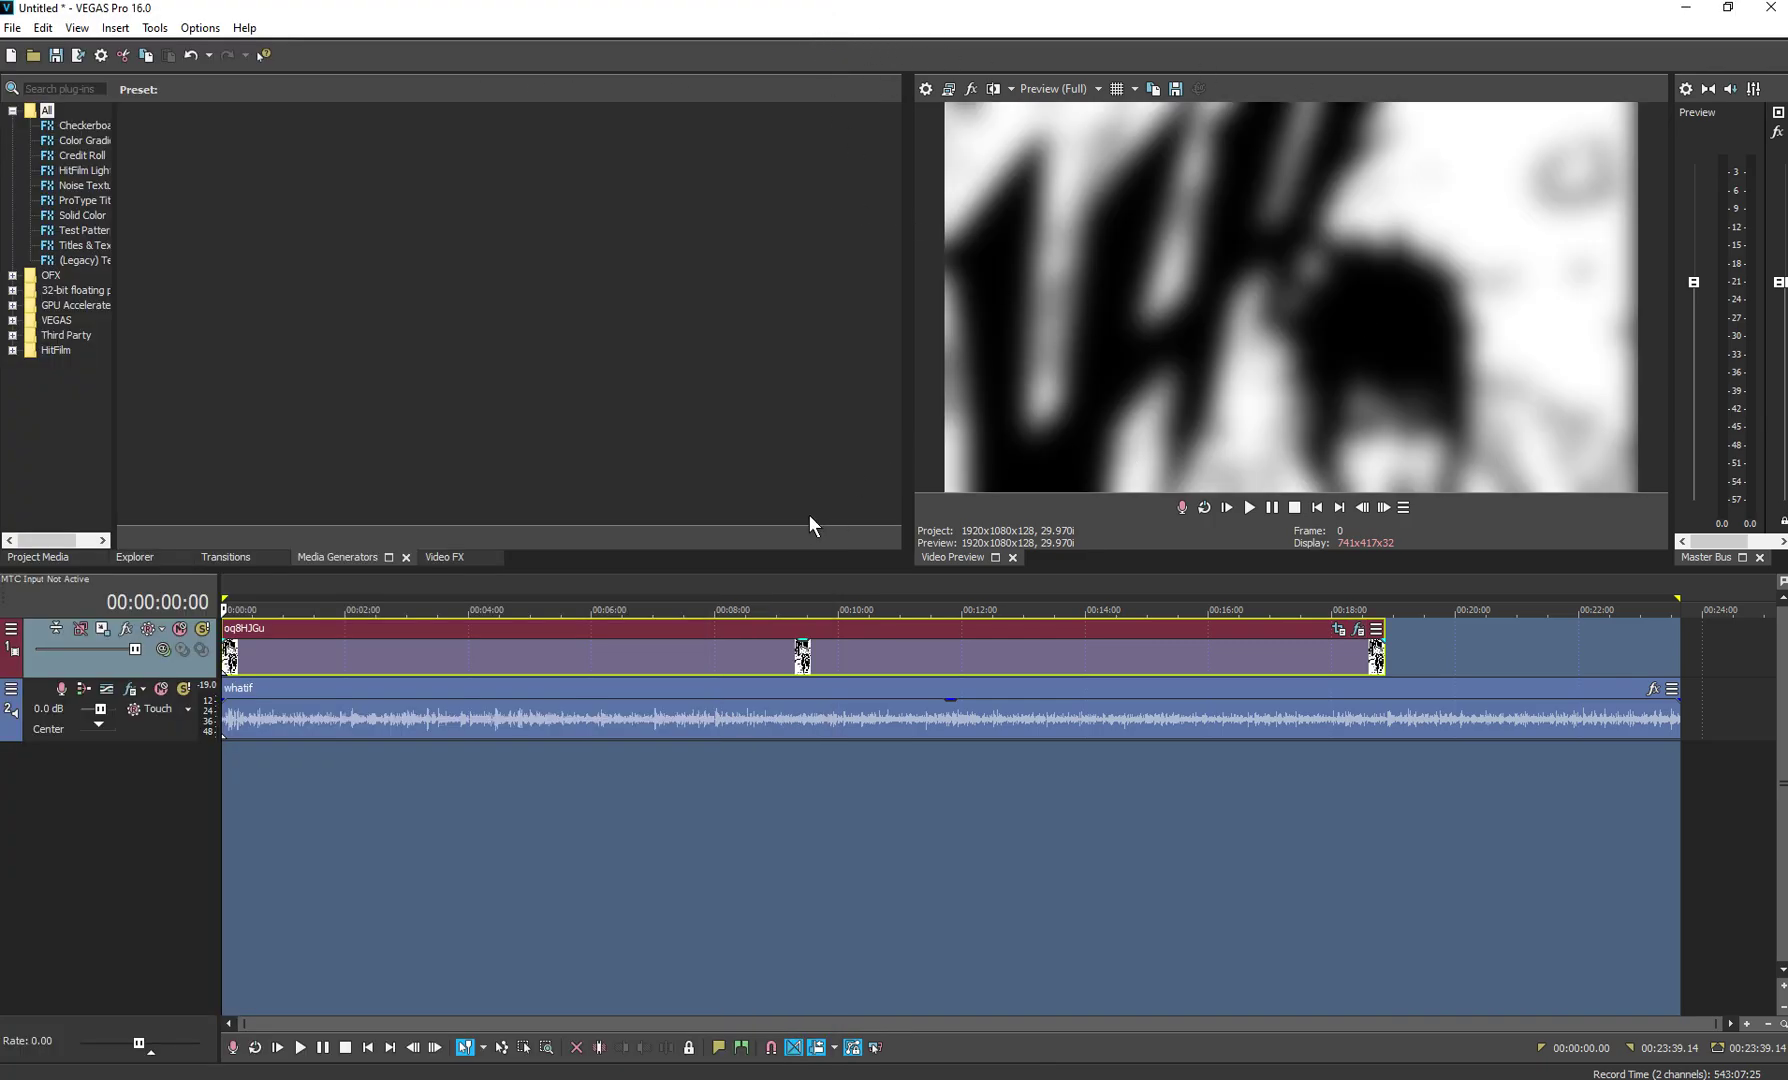
{"action": "left_click_drag", "start_coordinate": [747, 590], "coordinate": [964, 590]}
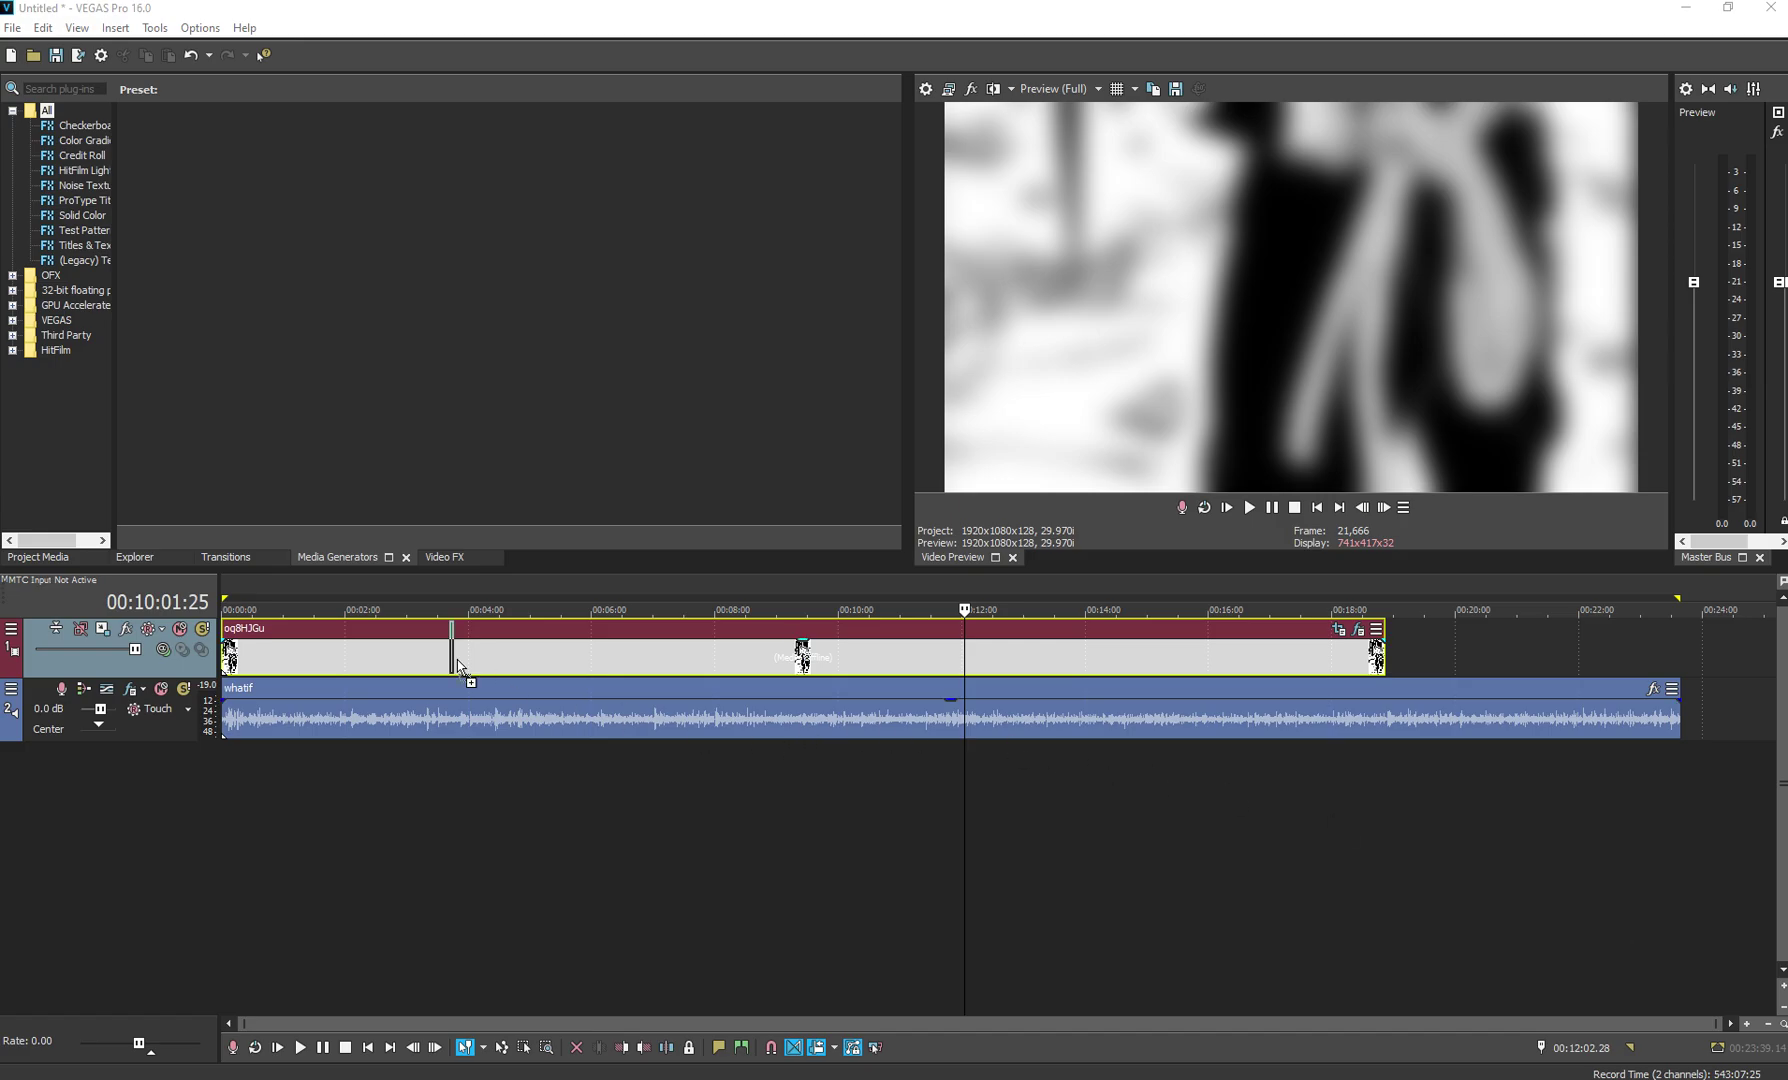
{"action": "left_click_drag", "start_coordinate": [277, 604], "coordinate": [1254, 648]}
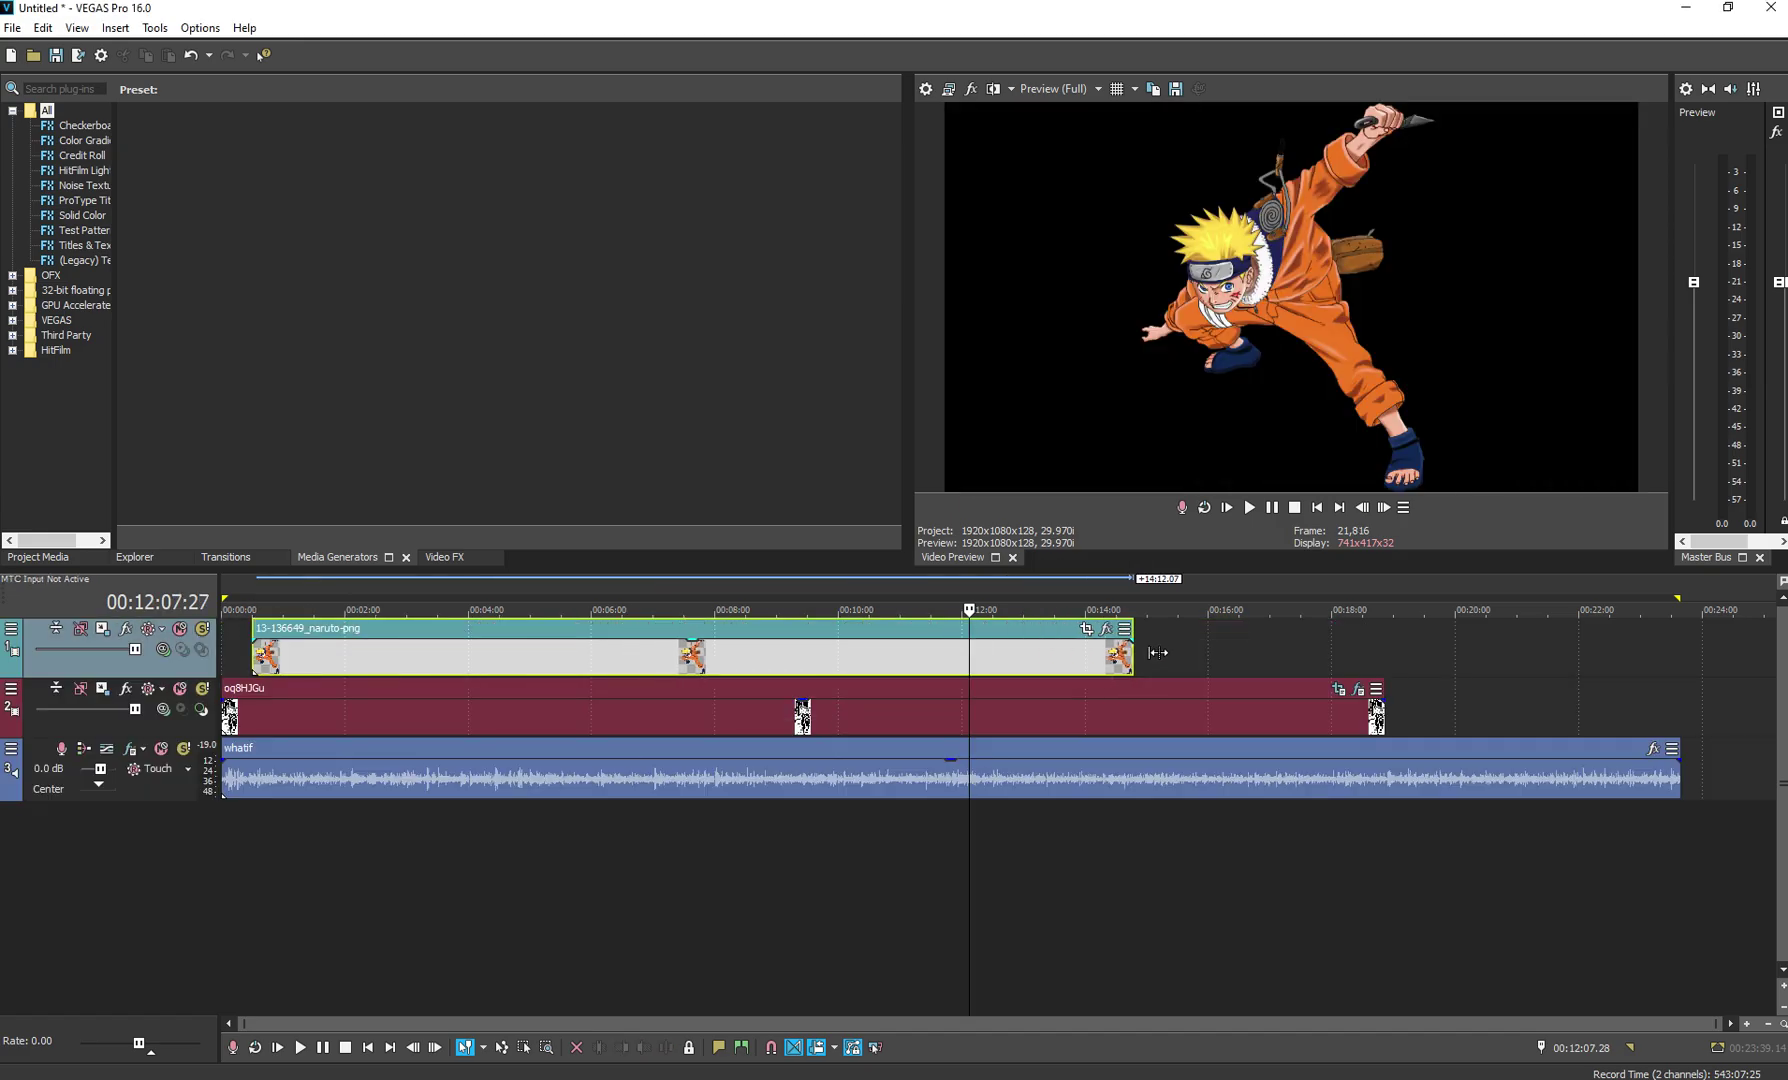
{"action": "left_click", "coordinate": [759, 630]}
{"action": "left_click", "coordinate": [660, 640]}
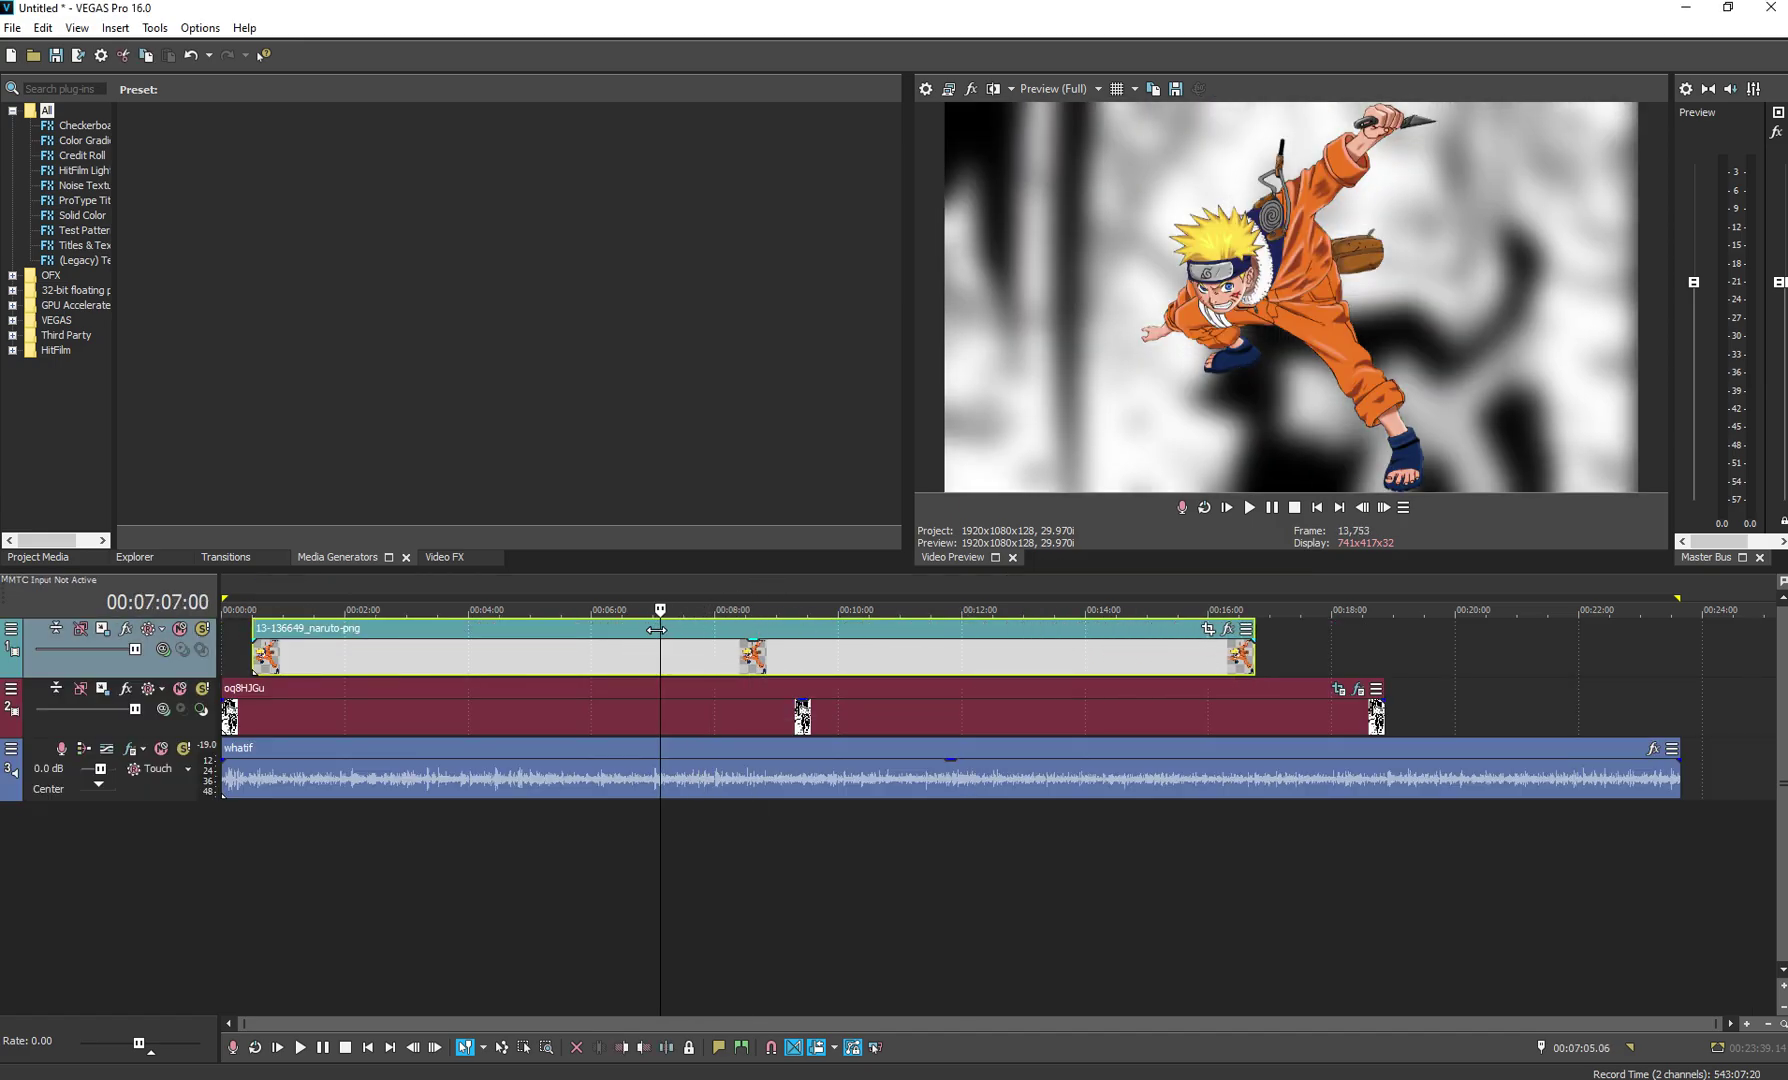
{"action": "left_click_drag", "start_coordinate": [660, 645], "coordinate": [628, 645]}
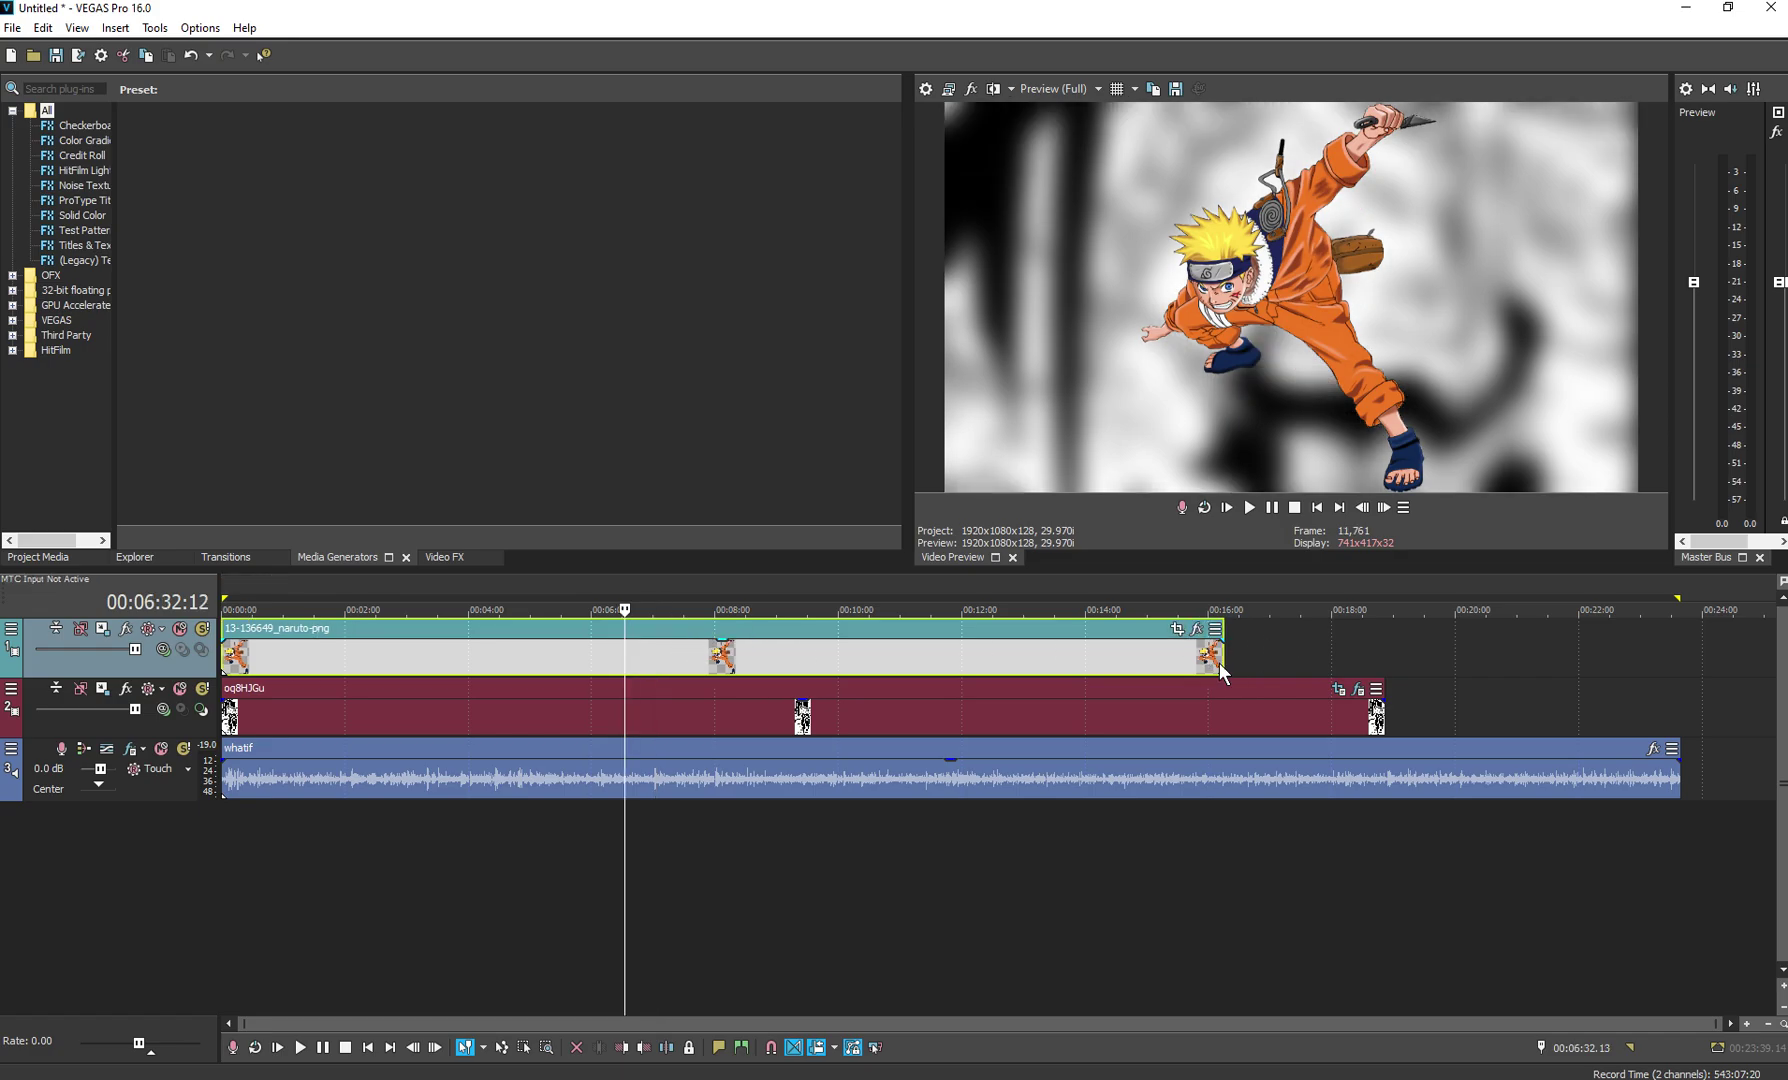
{"action": "left_click_drag", "start_coordinate": [1222, 660], "coordinate": [1392, 668]}
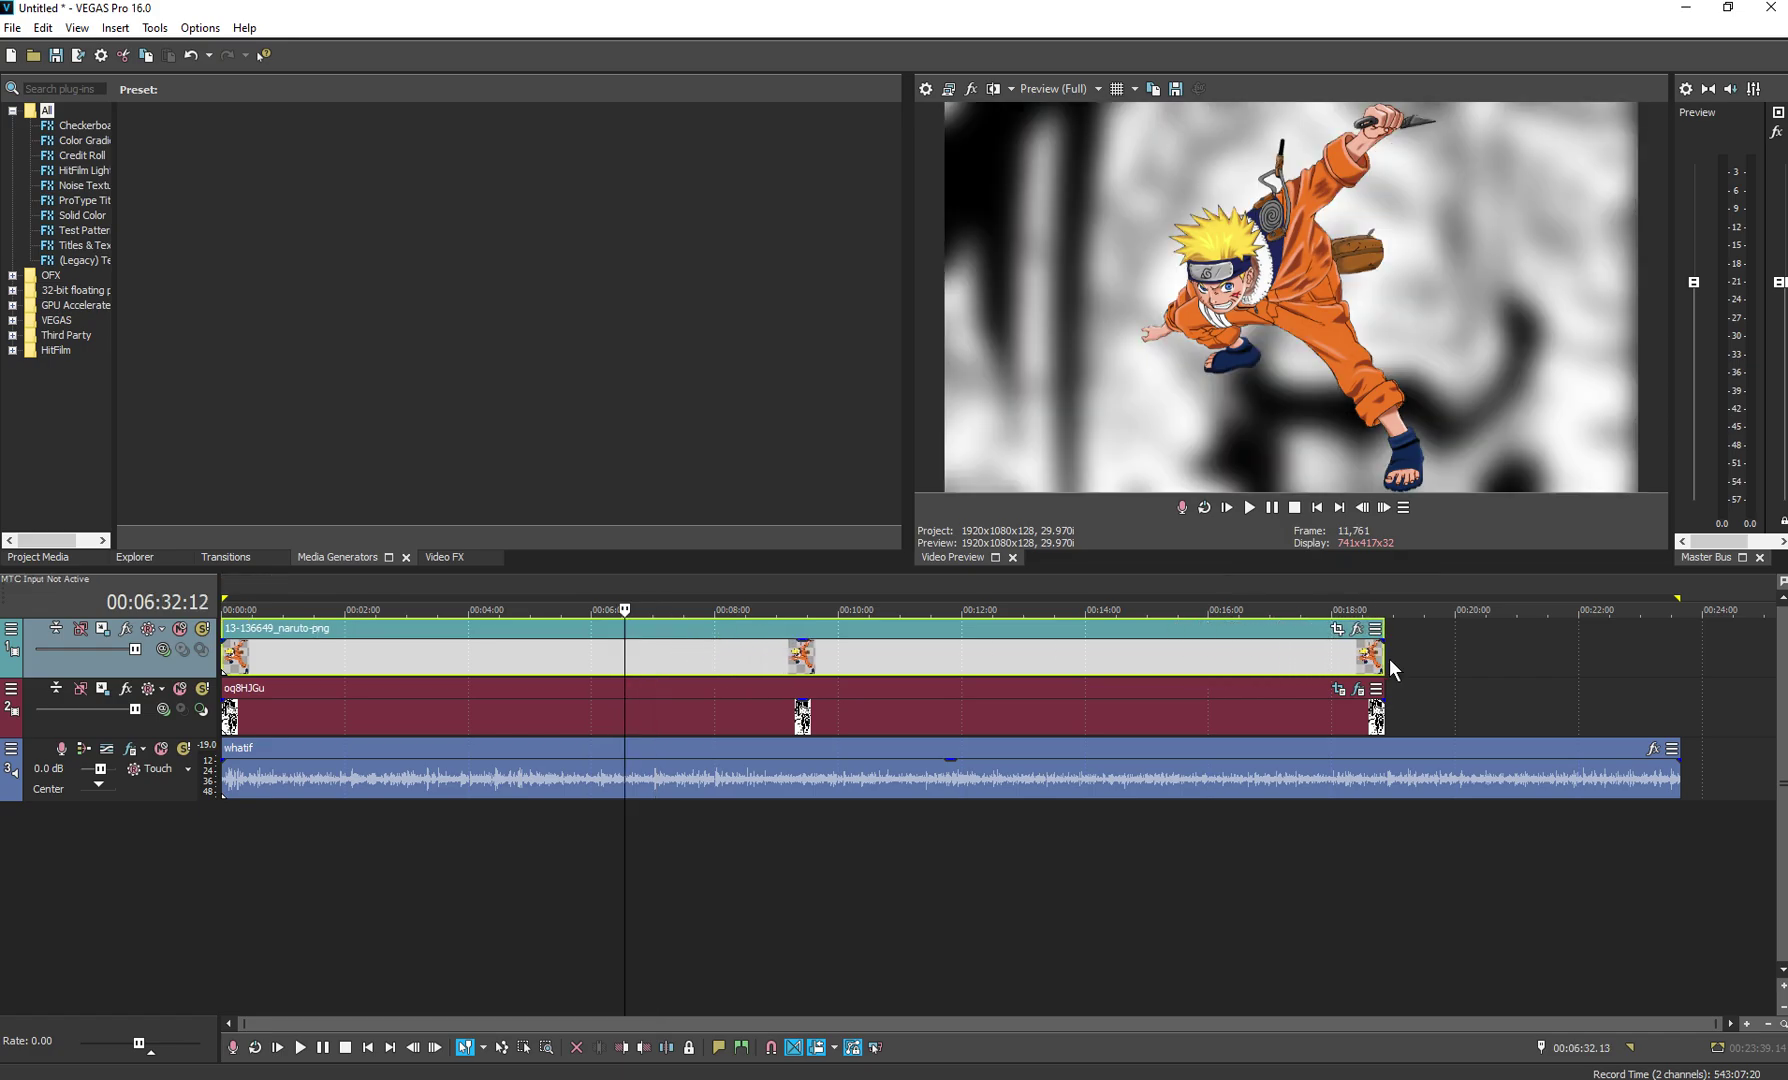
Give the manga image a fade-in of about 4 frames and the Naruto image one of about 5 frames, and play them
{"action": "double_click", "coordinate": [798, 587]}
{"action": "scroll", "coordinate": [323, 648], "scroll_direction": "up", "scroll_amount": 3}
{"action": "scroll", "coordinate": [323, 648], "scroll_direction": "up", "scroll_amount": 10}
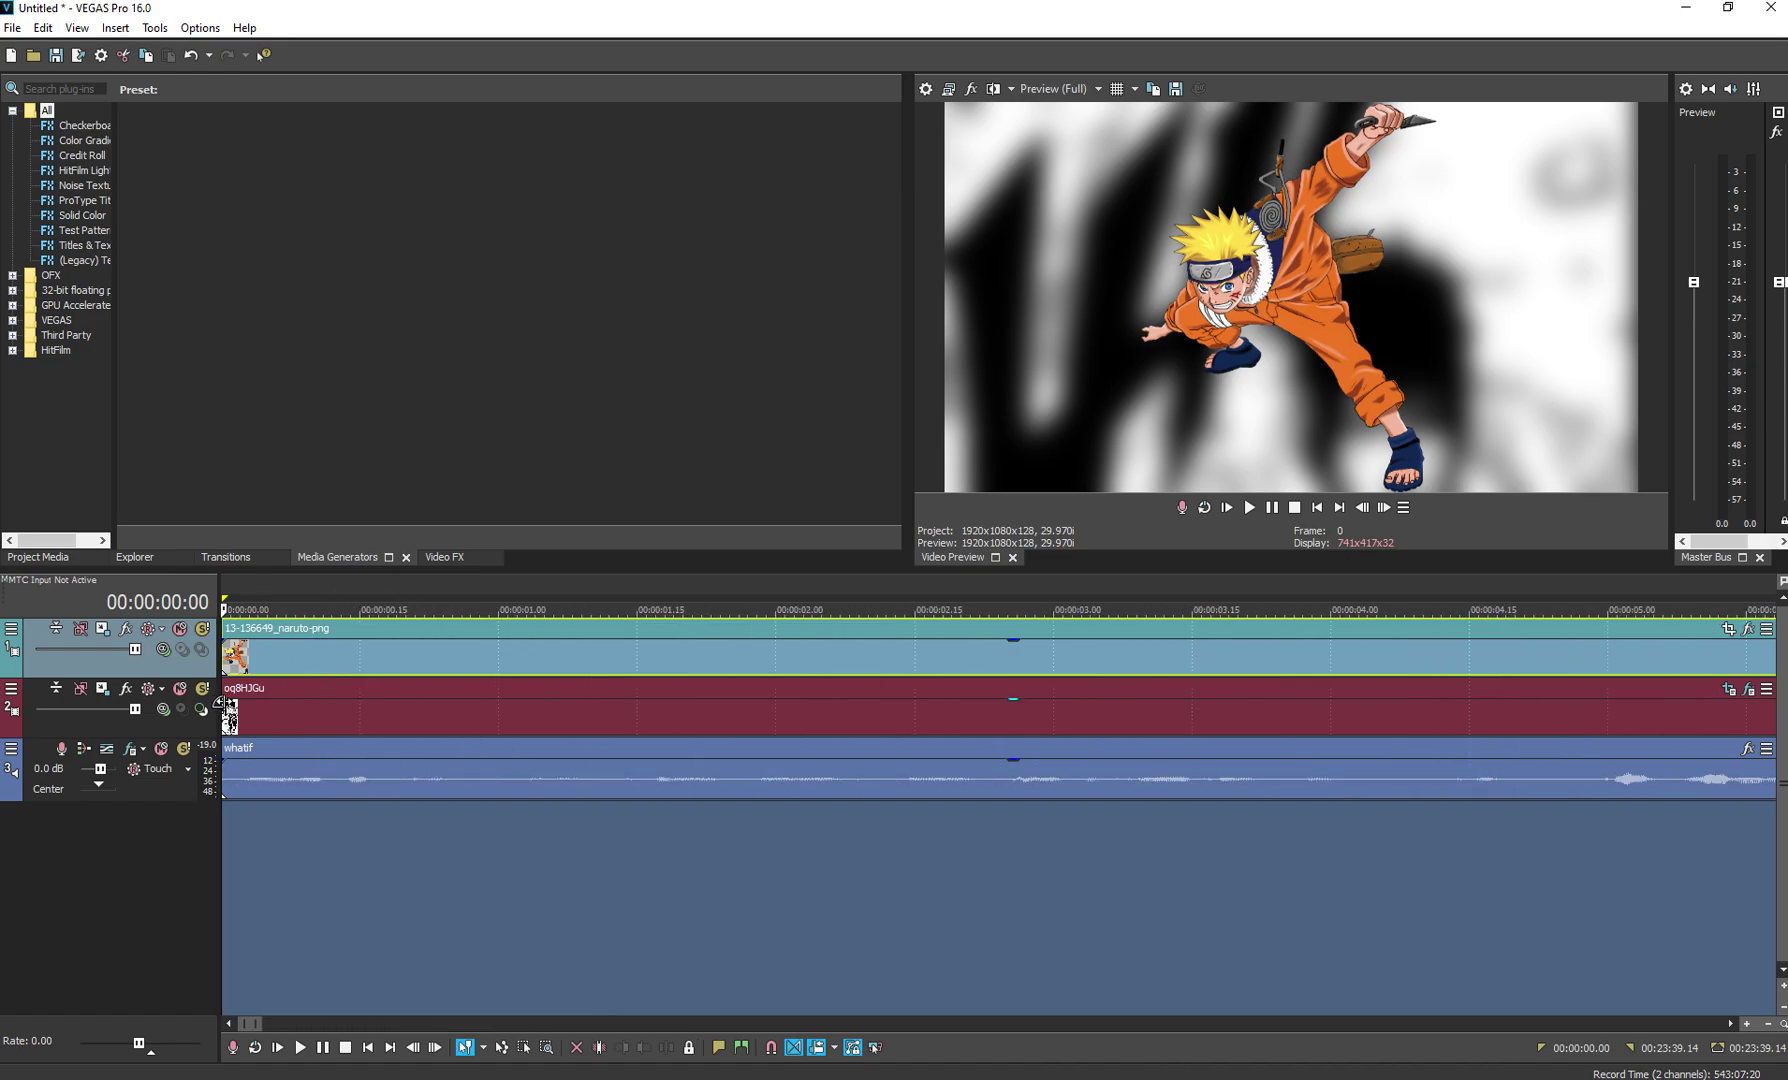
{"action": "left_click_drag", "start_coordinate": [224, 699], "coordinate": [258, 701]}
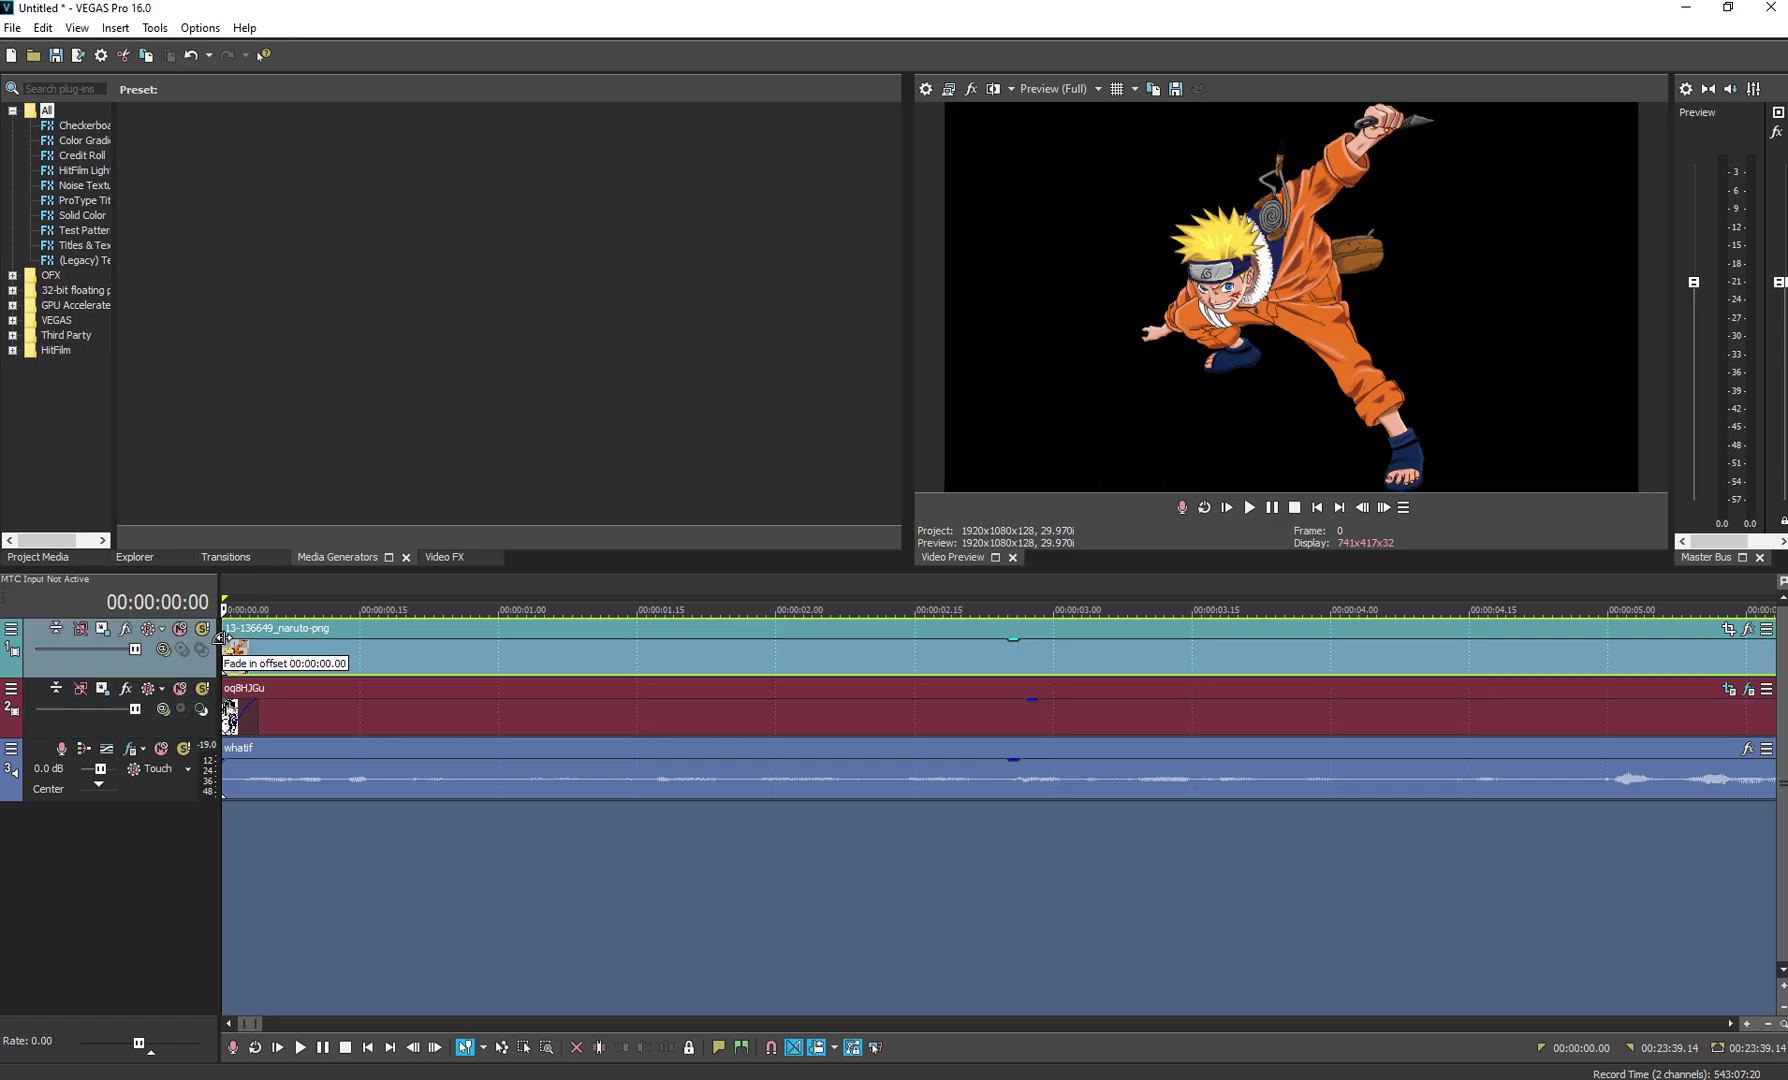
{"action": "left_click_drag", "start_coordinate": [225, 639], "coordinate": [267, 640]}
{"action": "key", "text": "space"}
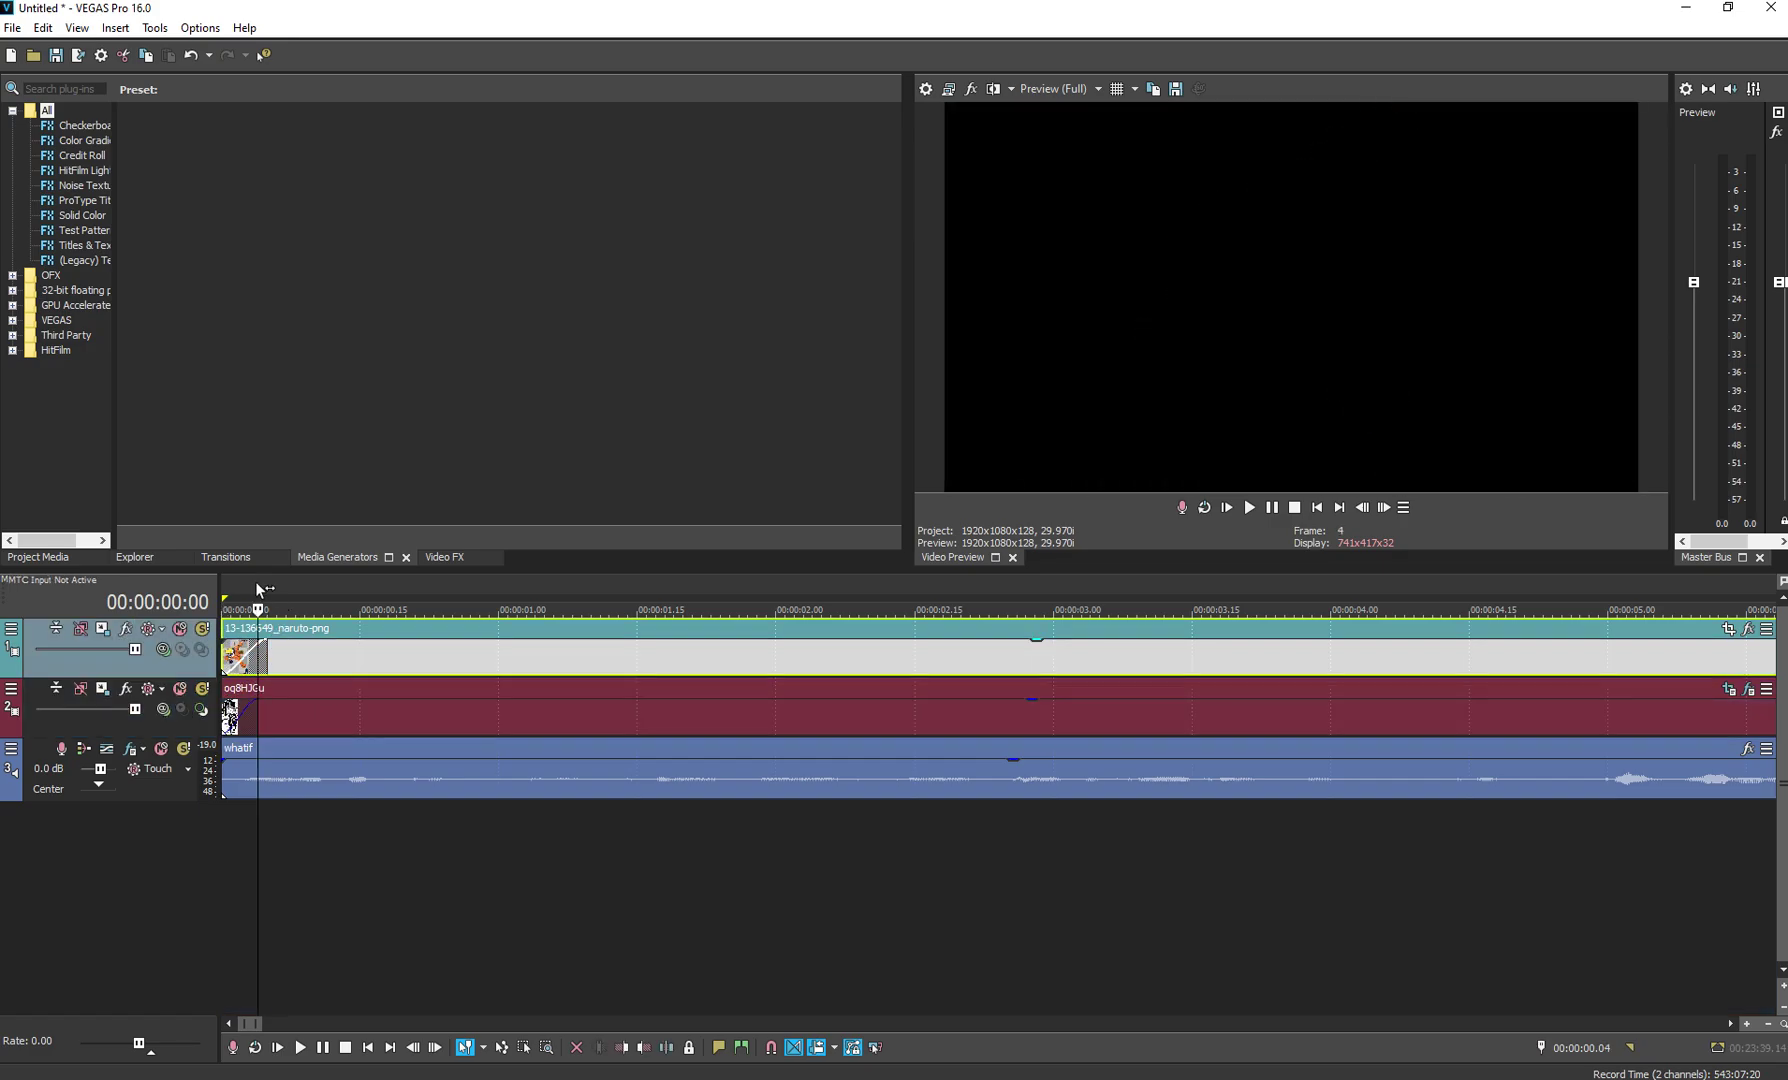
{"action": "key", "text": "space"}
Lengthen the fade-ins of both the Naruto and manga images to about 1.4 seconds and preview them from the start
{"action": "left_click_drag", "start_coordinate": [252, 652], "coordinate": [610, 640]}
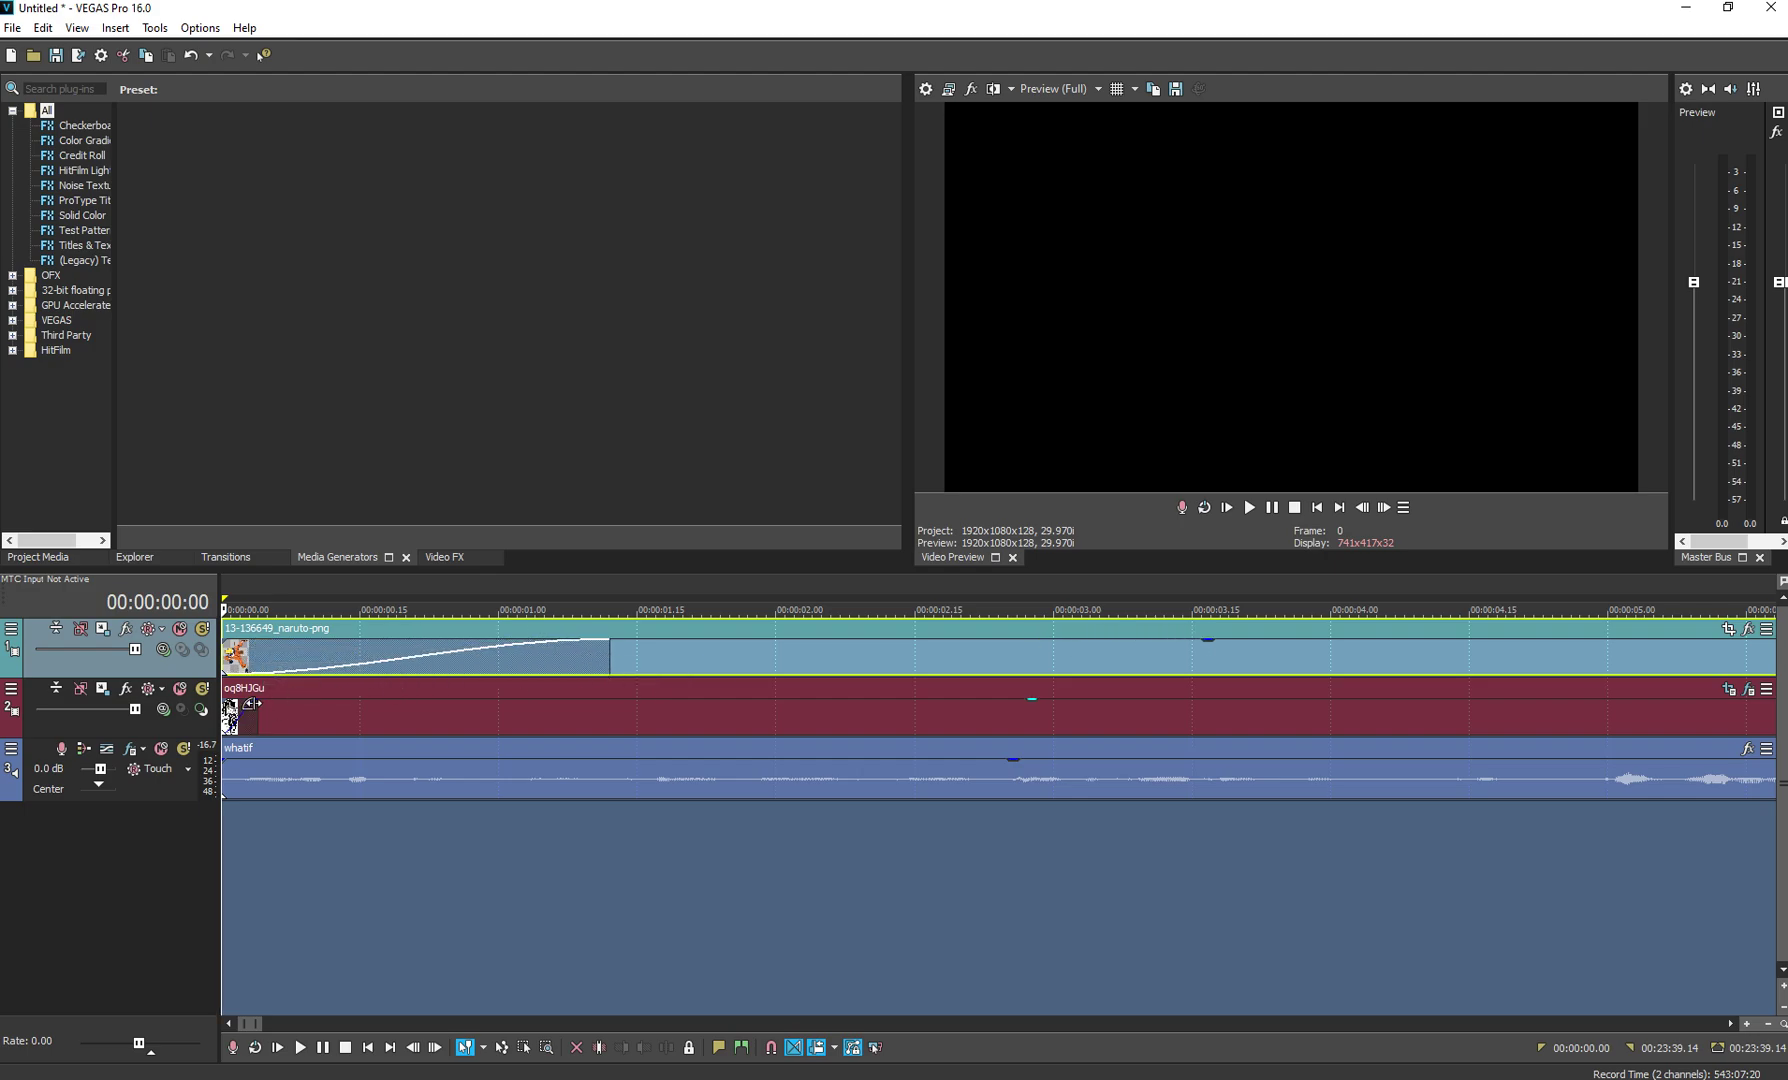
{"action": "left_click_drag", "start_coordinate": [257, 699], "coordinate": [600, 706]}
{"action": "left_click", "coordinate": [609, 587]}
{"action": "key", "text": "space"}
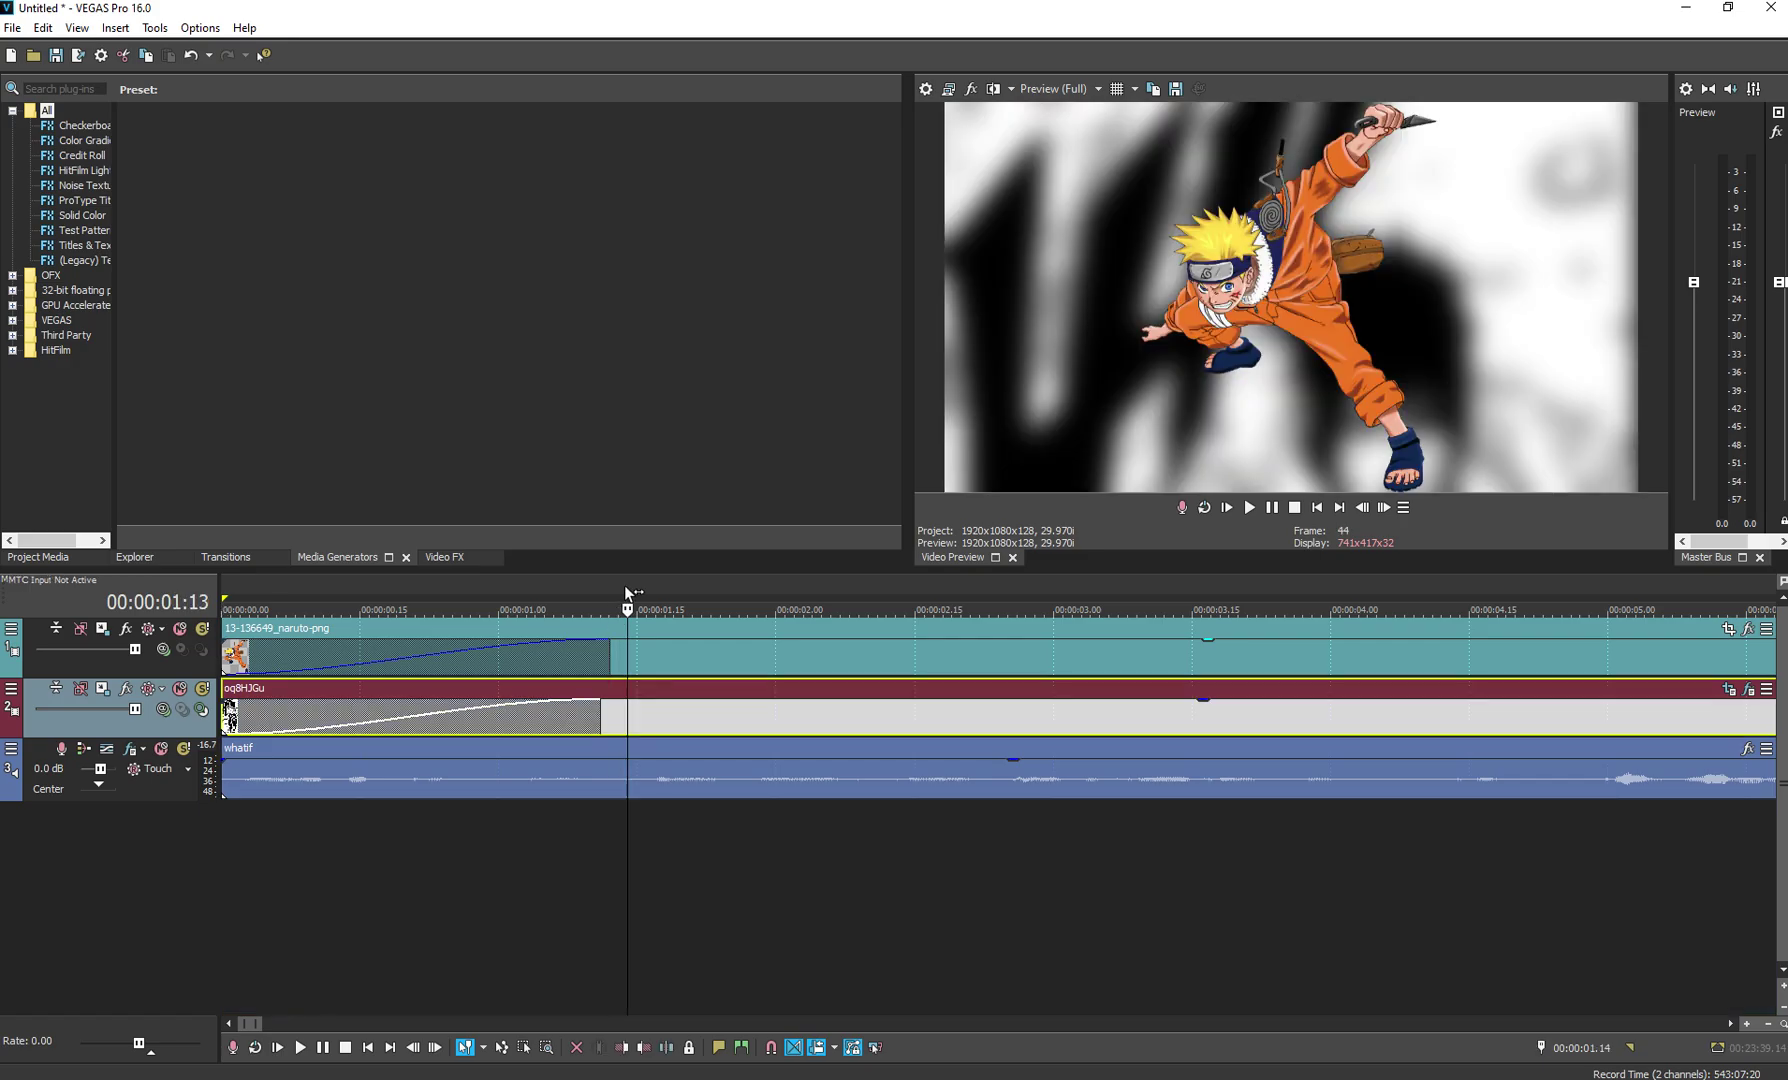
{"action": "double_click", "coordinate": [598, 580]}
{"action": "key", "text": "space"}
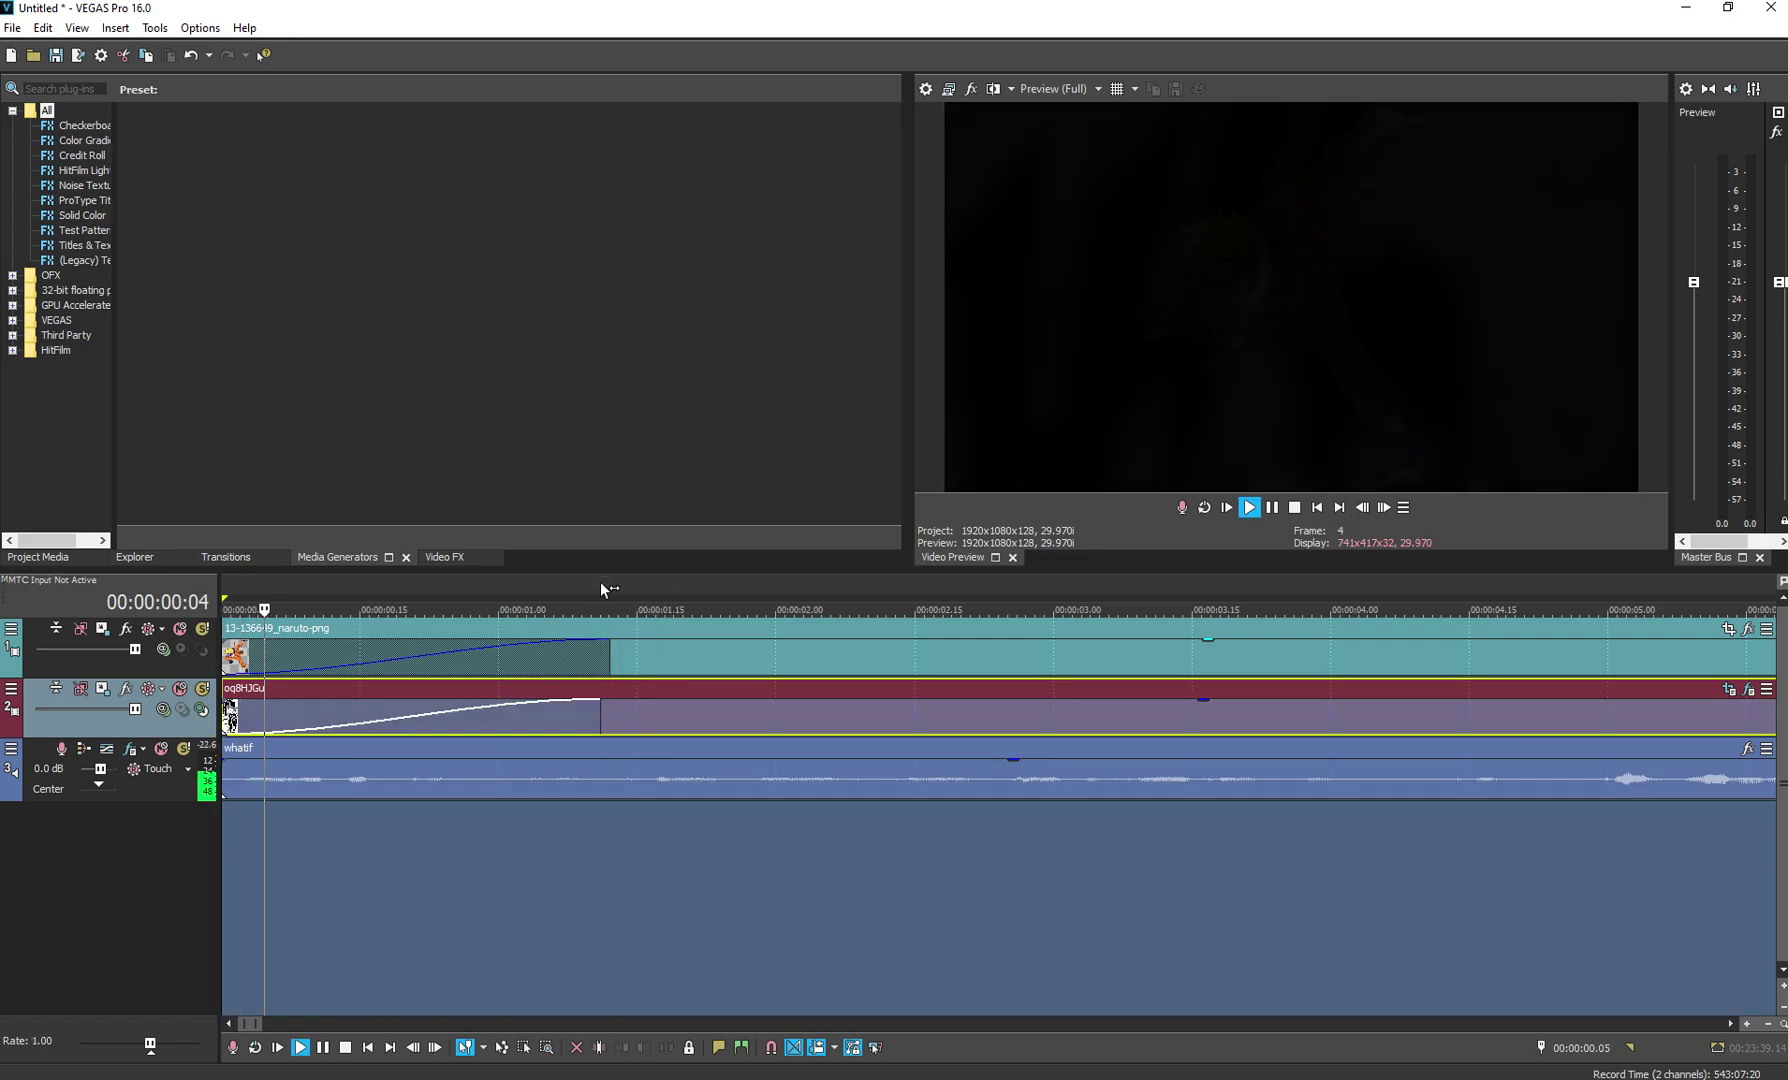
{"action": "key", "text": "space"}
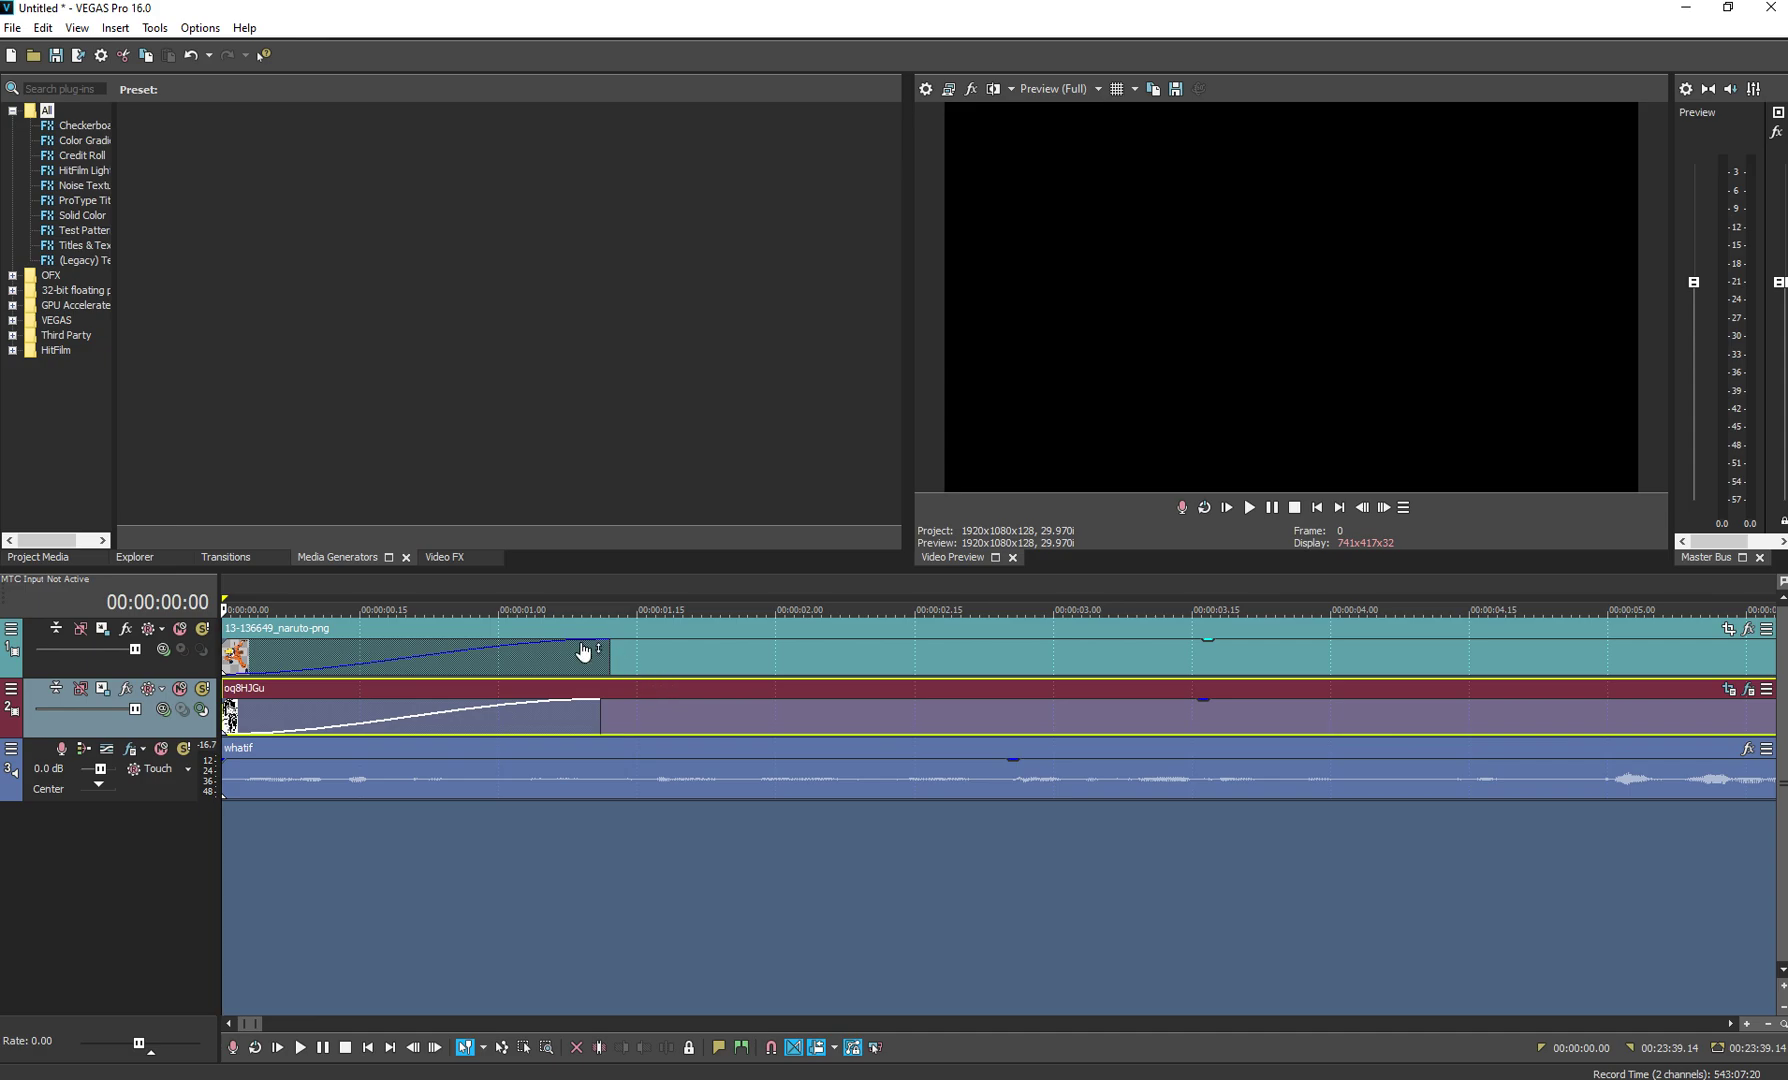
Shorten the Naruto image's fade-in to about 12 frames, previewing the result from the start
{"action": "left_click_drag", "start_coordinate": [606, 639], "coordinate": [507, 640]}
{"action": "key", "text": "space"}
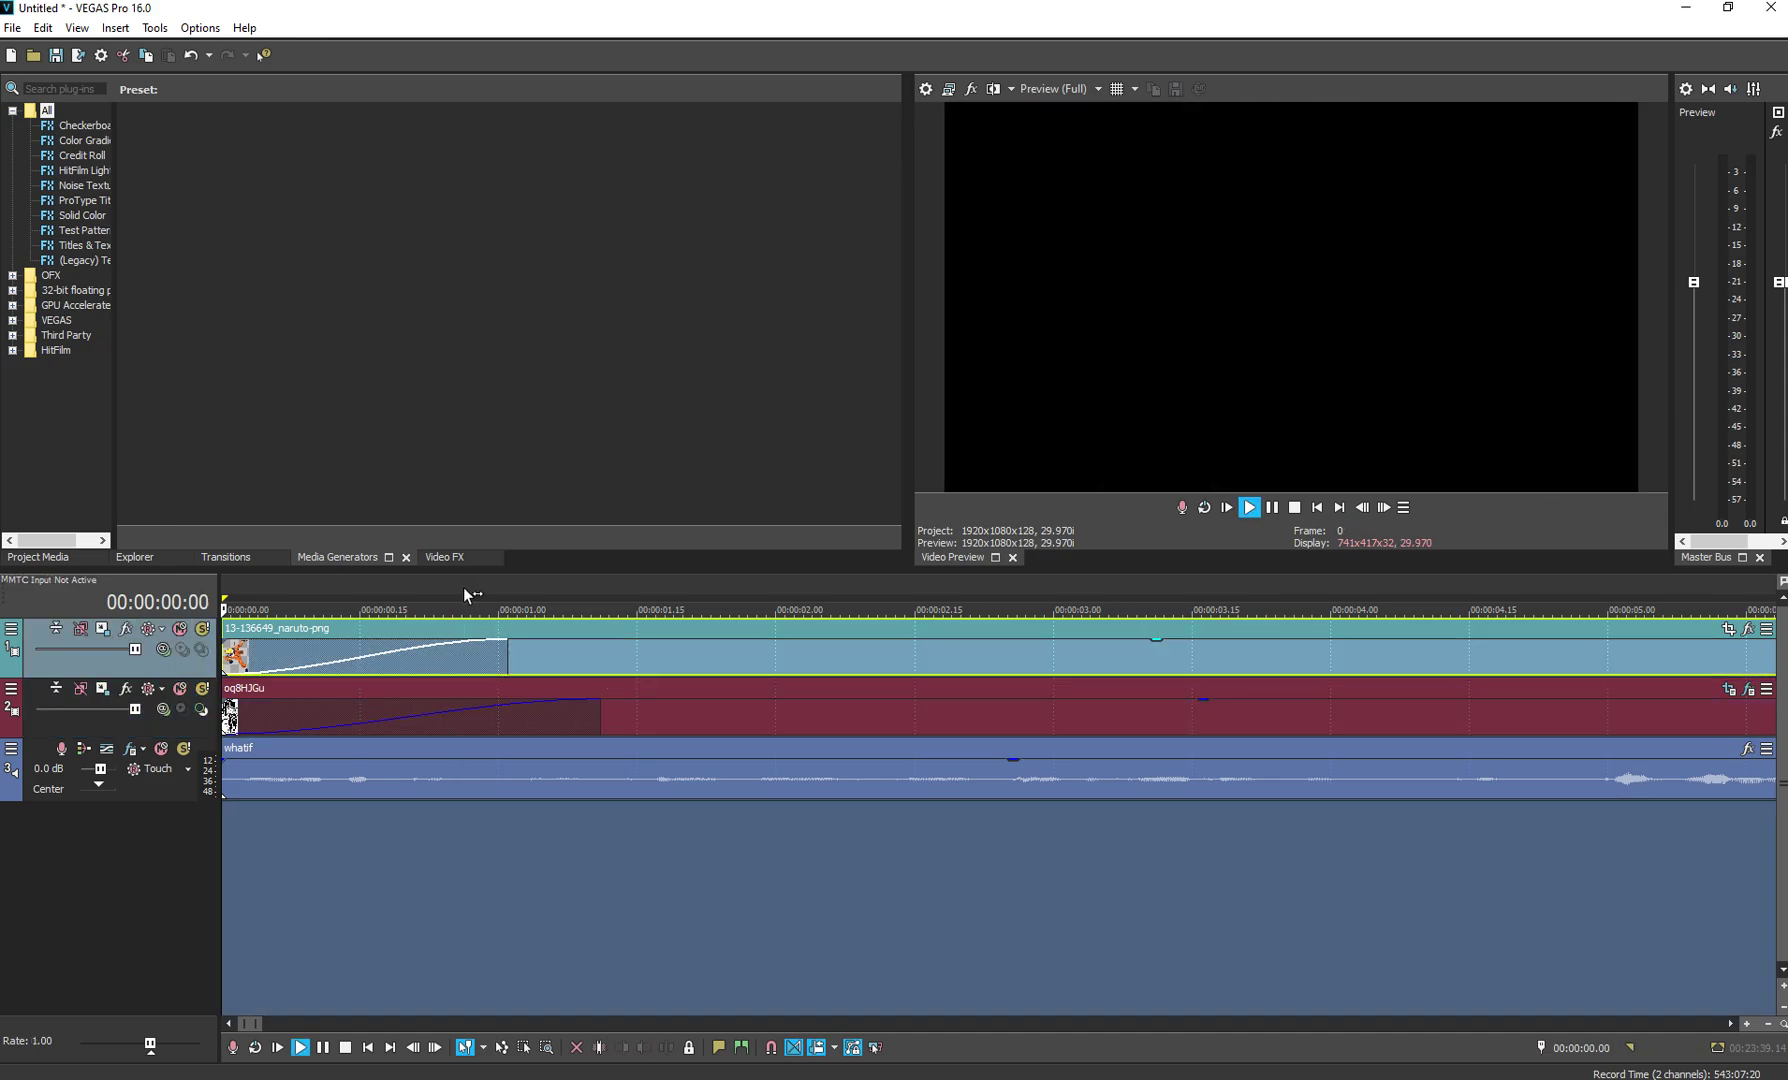
{"action": "key", "text": "space"}
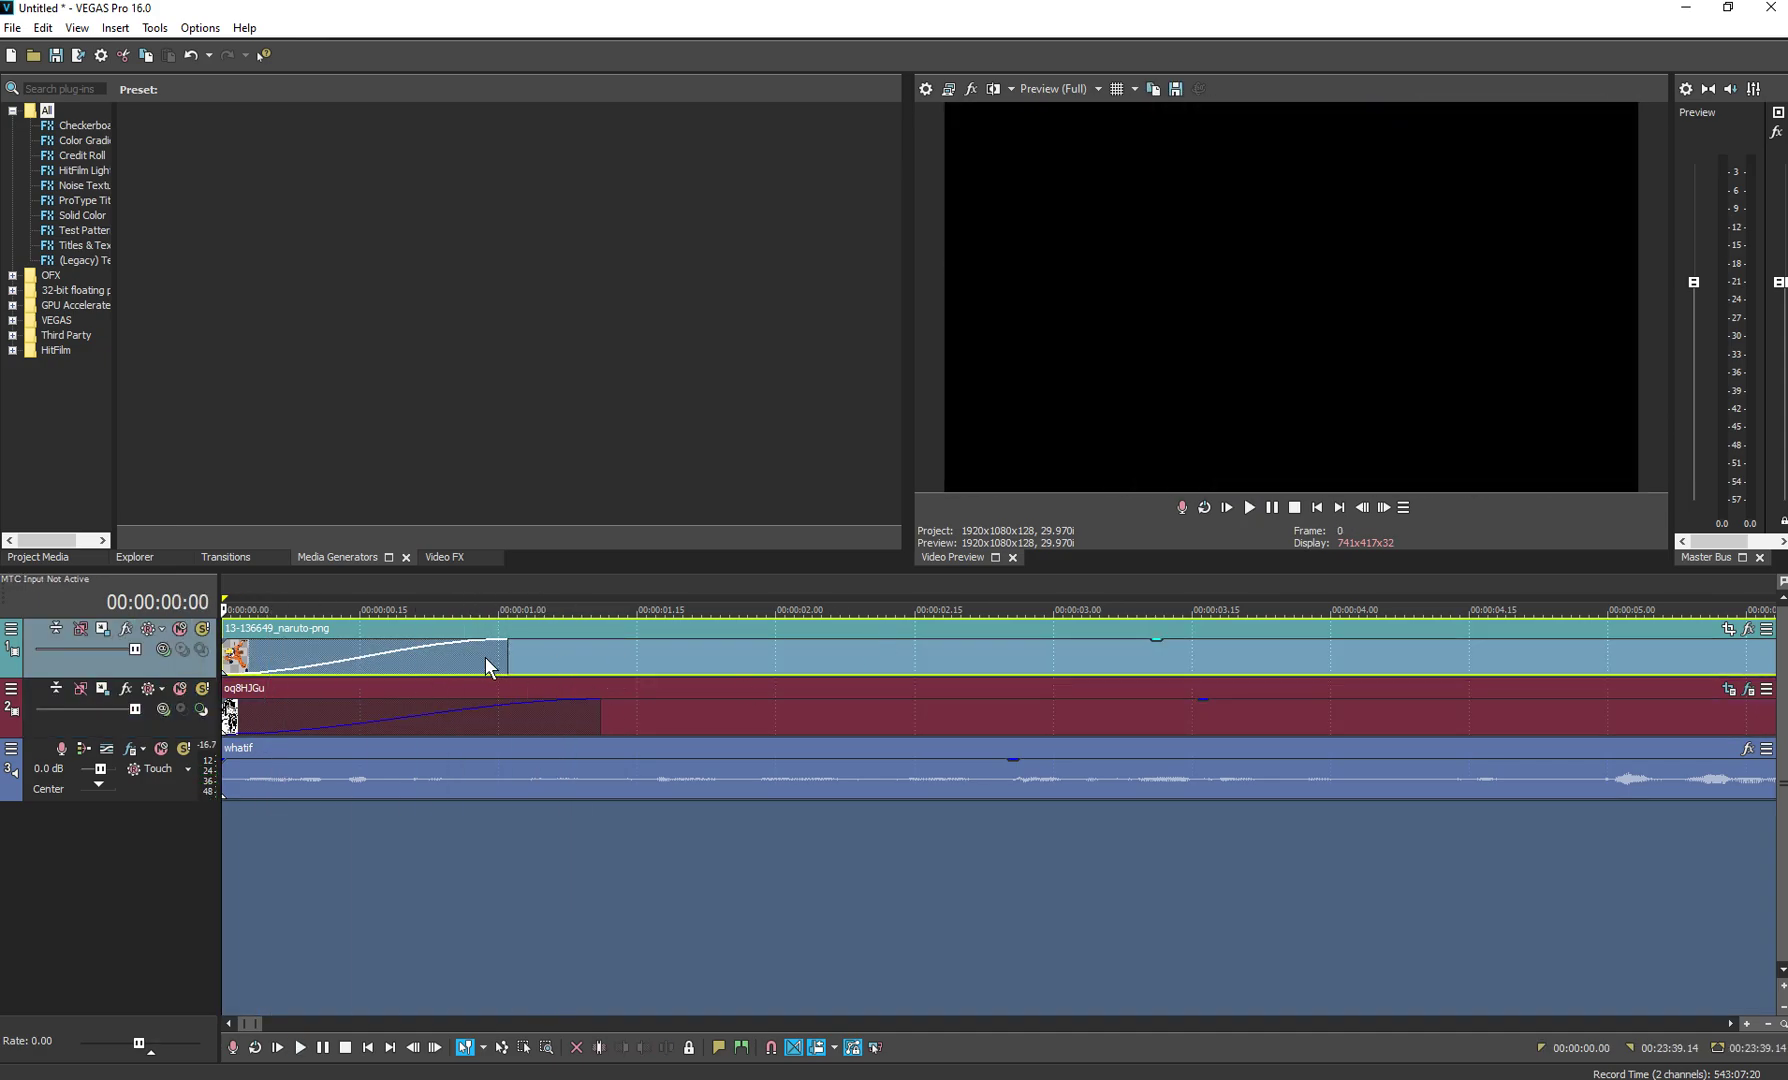
{"action": "left_click_drag", "start_coordinate": [505, 645], "coordinate": [332, 640]}
{"action": "key", "text": "space"}
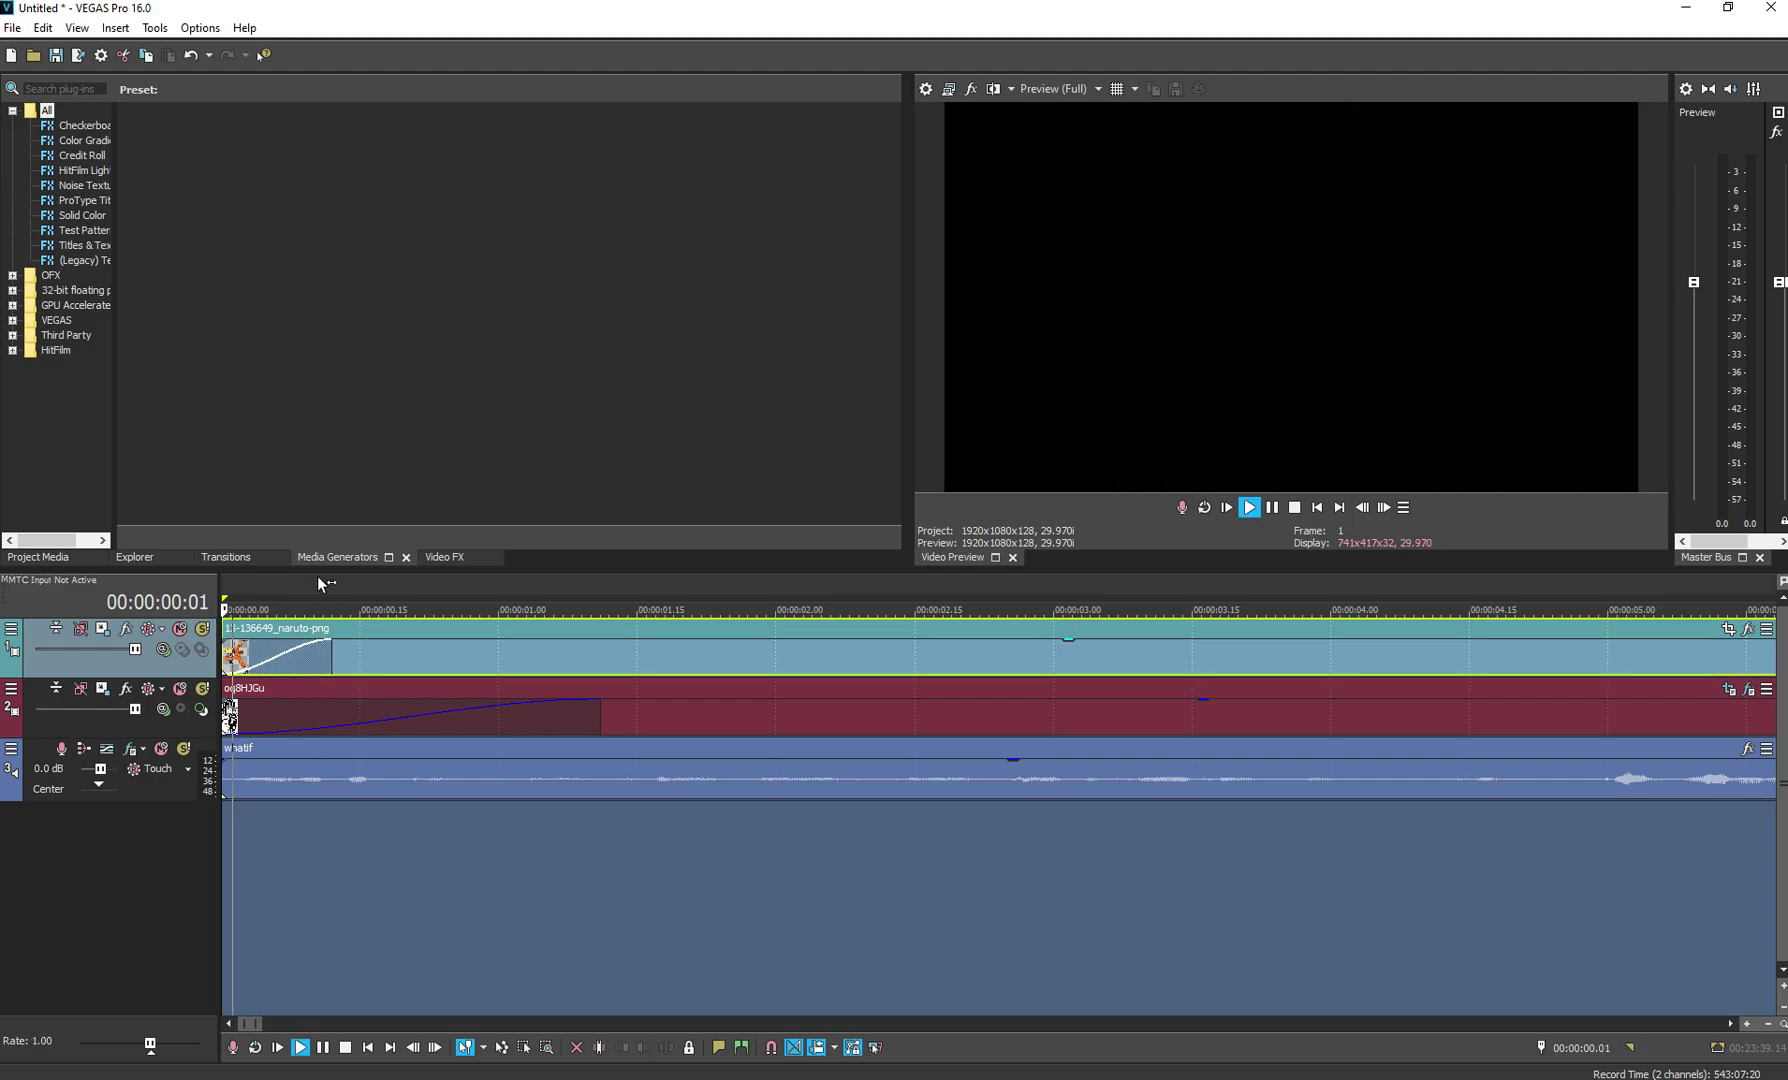
{"action": "key", "text": "space"}
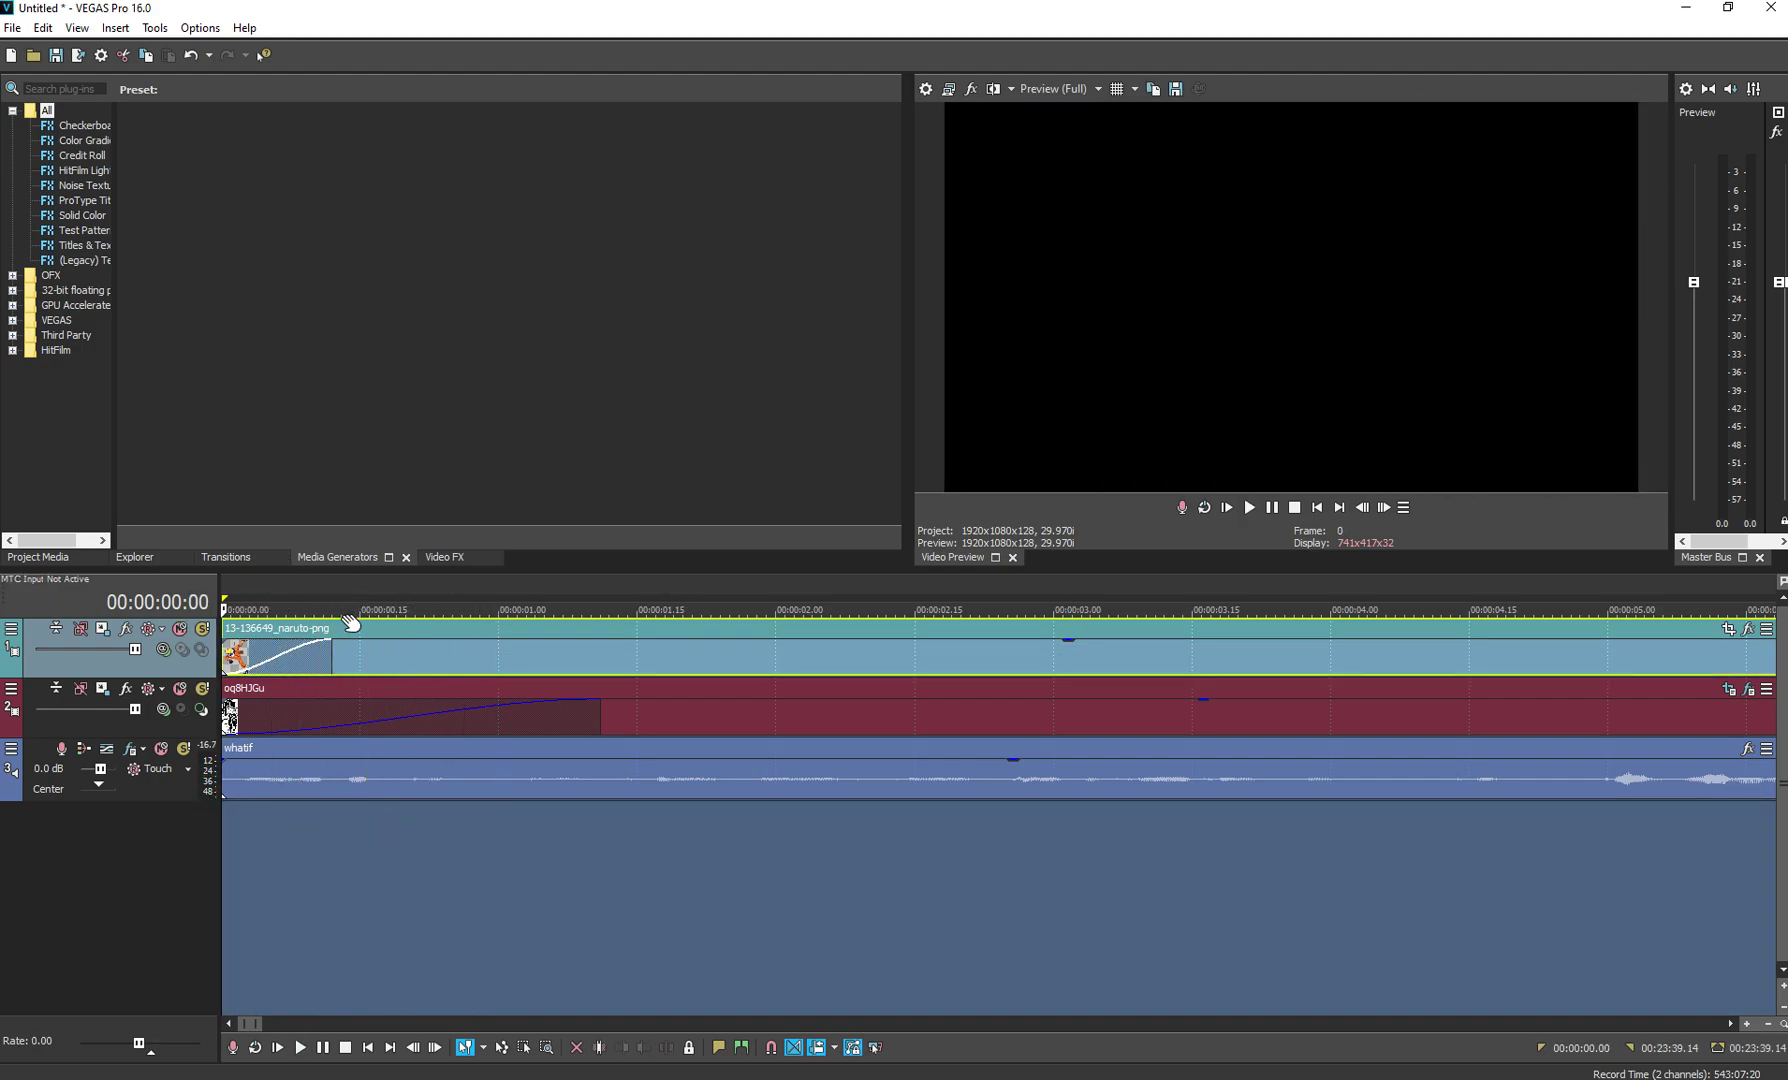
Try a fade-in of about 26 frames on the whatif audio event, preview it and remove the fade
{"action": "scroll", "coordinate": [390, 615], "scroll_direction": "down", "scroll_amount": 4}
{"action": "scroll", "coordinate": [483, 659], "scroll_direction": "up", "scroll_amount": 4}
{"action": "left_click_drag", "start_coordinate": [224, 752], "coordinate": [467, 760]}
{"action": "key", "text": "space"}
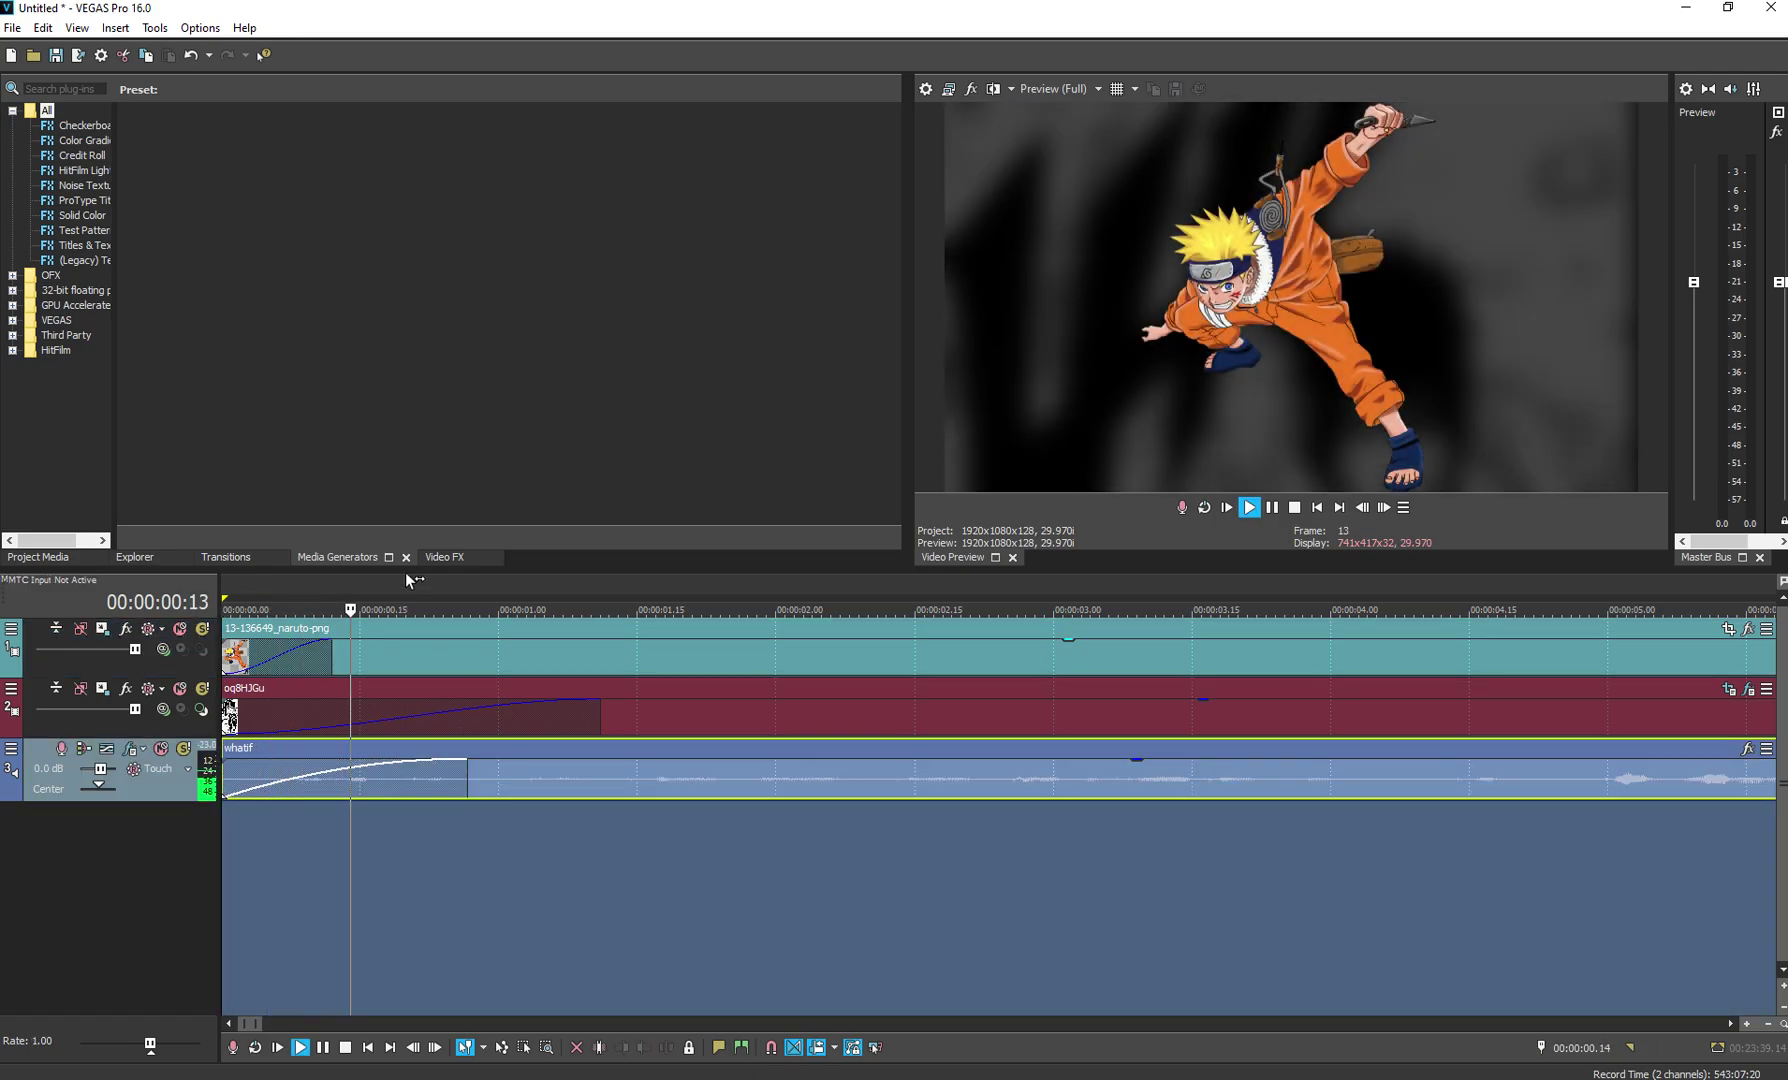
{"action": "key", "text": "space"}
{"action": "left_click_drag", "start_coordinate": [472, 754], "coordinate": [226, 756]}
Examine the start of the timeline and the faded-in images at frame 9 and at 00:00:04.07
{"action": "scroll", "coordinate": [415, 708], "scroll_direction": "down", "scroll_amount": 10}
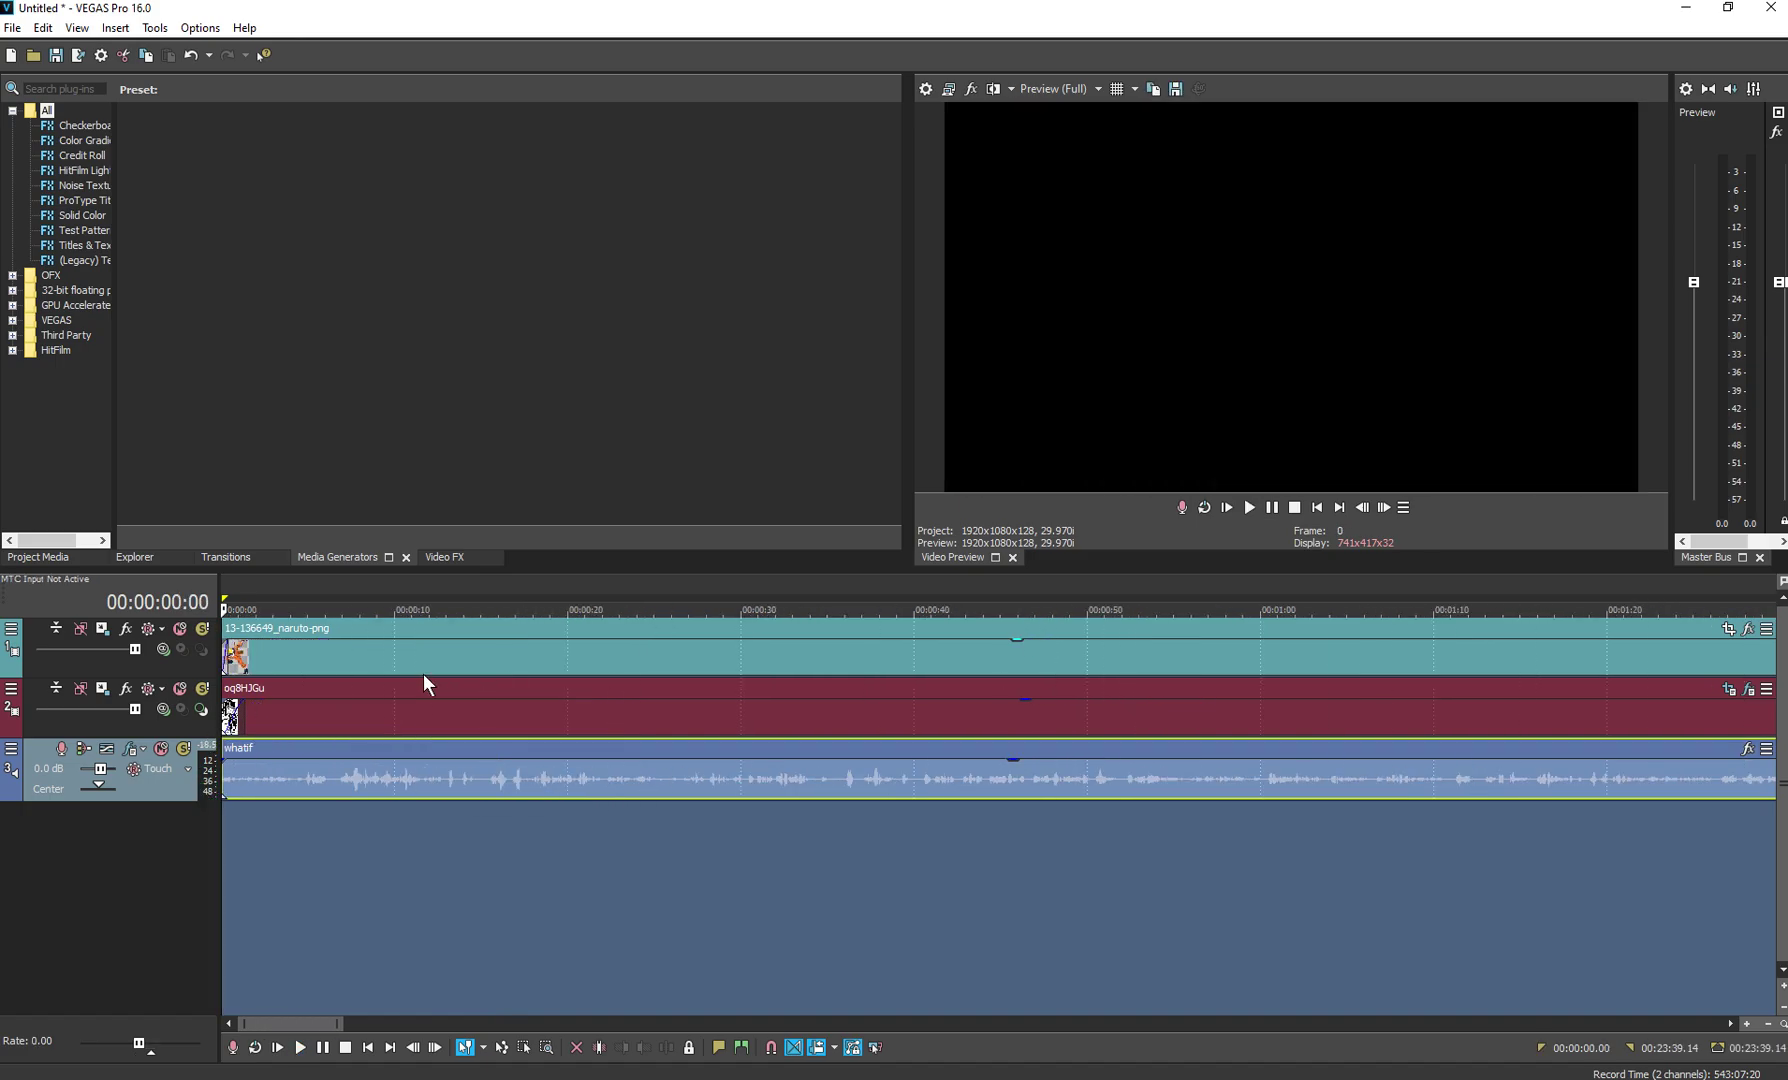
{"action": "scroll", "coordinate": [423, 680], "scroll_direction": "up", "scroll_amount": 6}
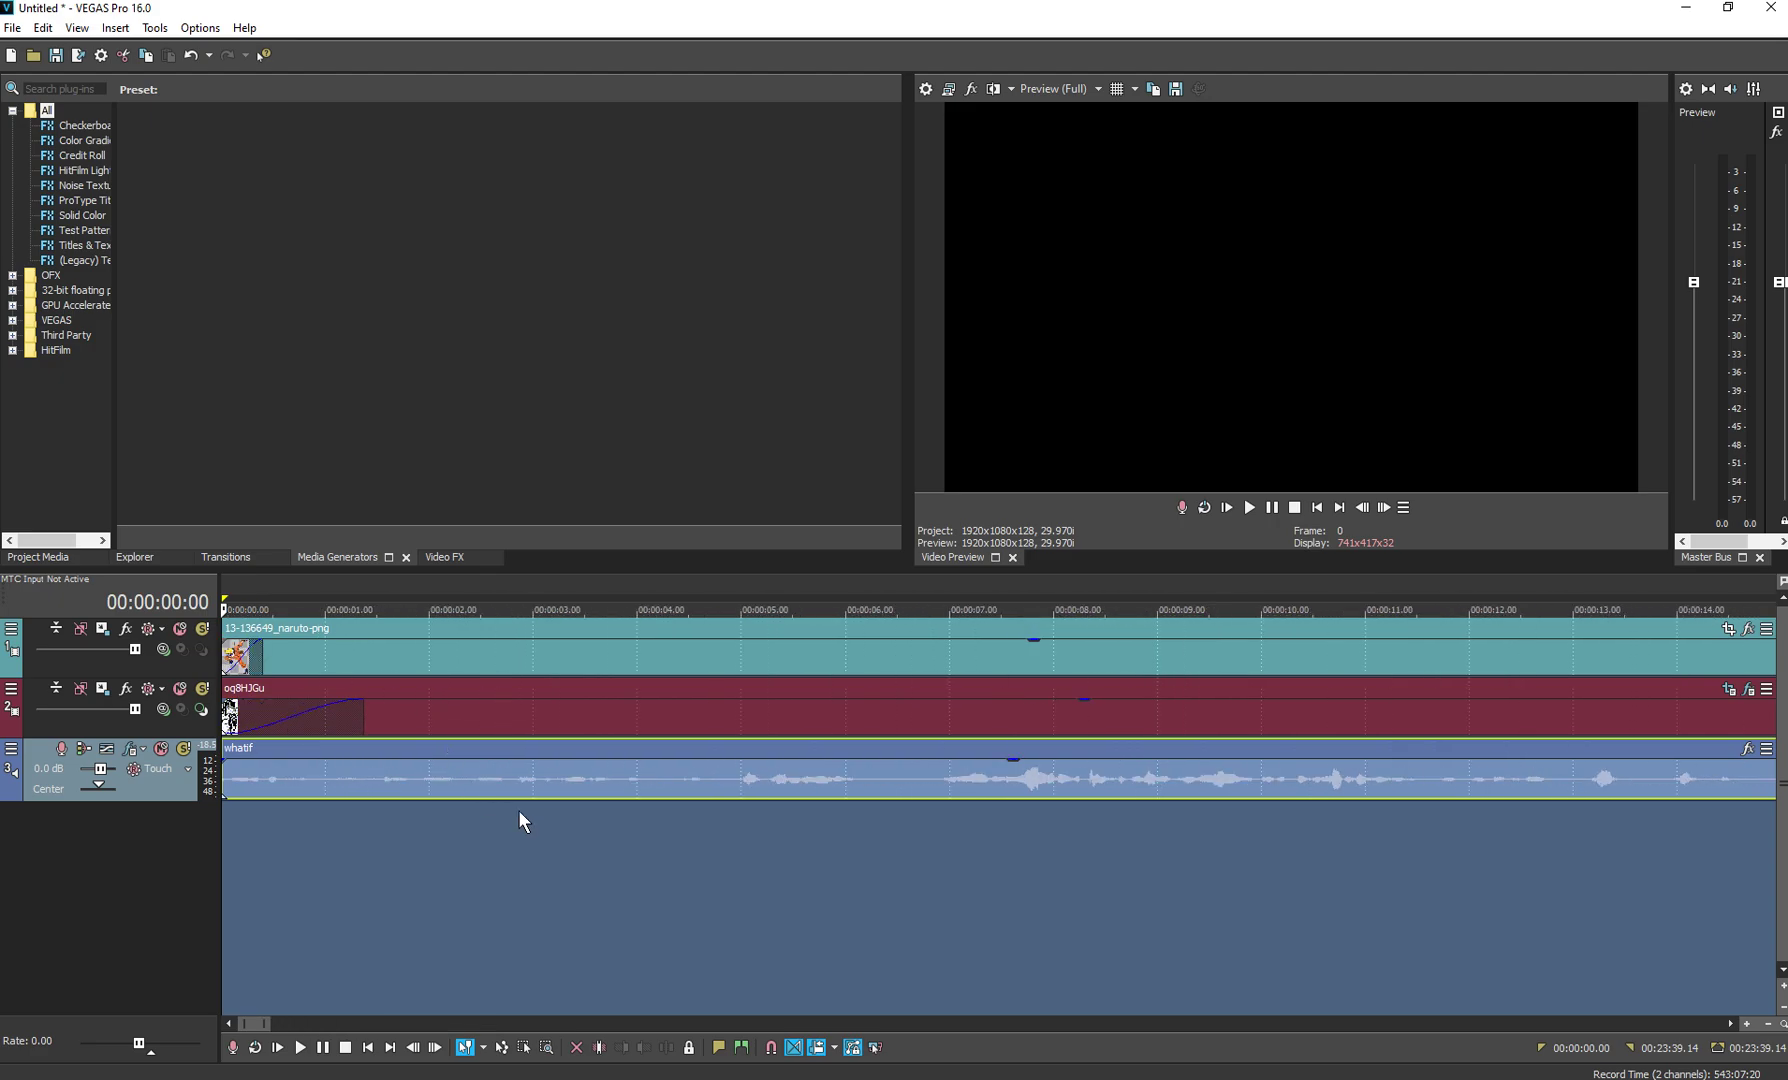
{"action": "scroll", "coordinate": [599, 816], "scroll_direction": "up", "scroll_amount": 8}
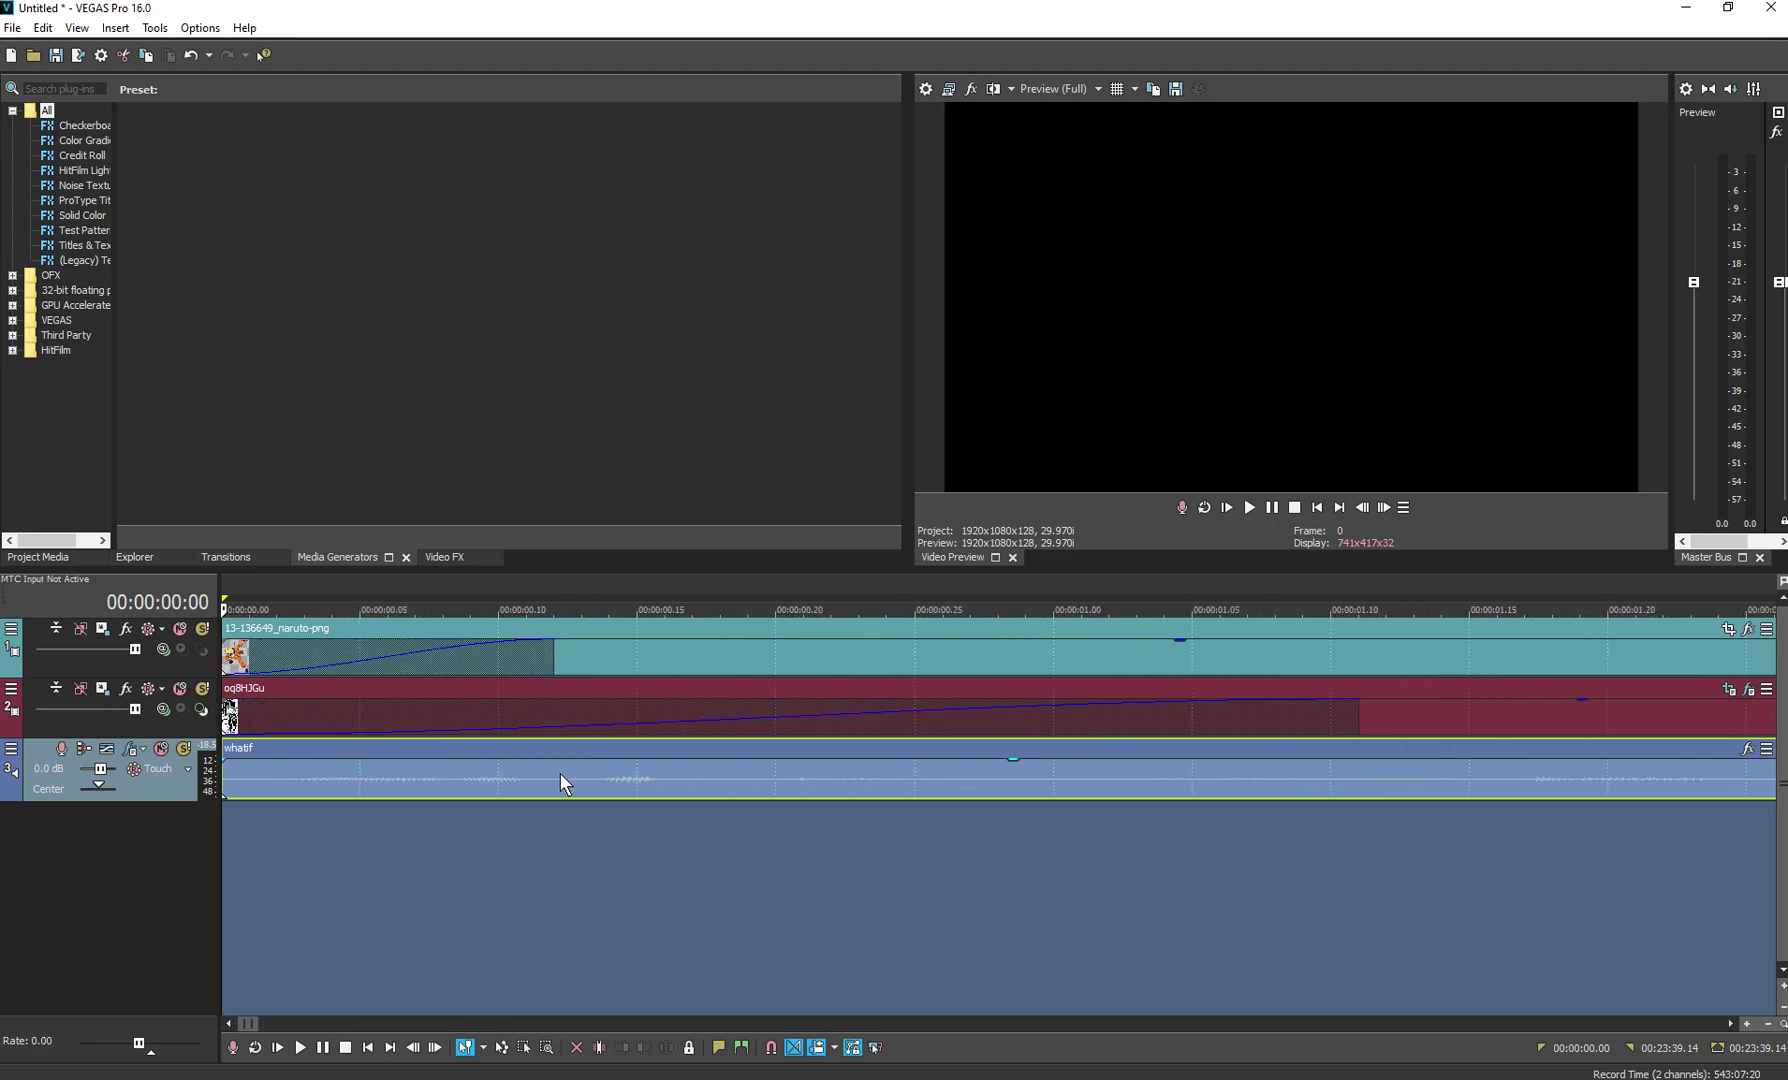
{"action": "scroll", "coordinate": [555, 768], "scroll_direction": "down", "scroll_amount": 2}
{"action": "left_click", "coordinate": [388, 606]}
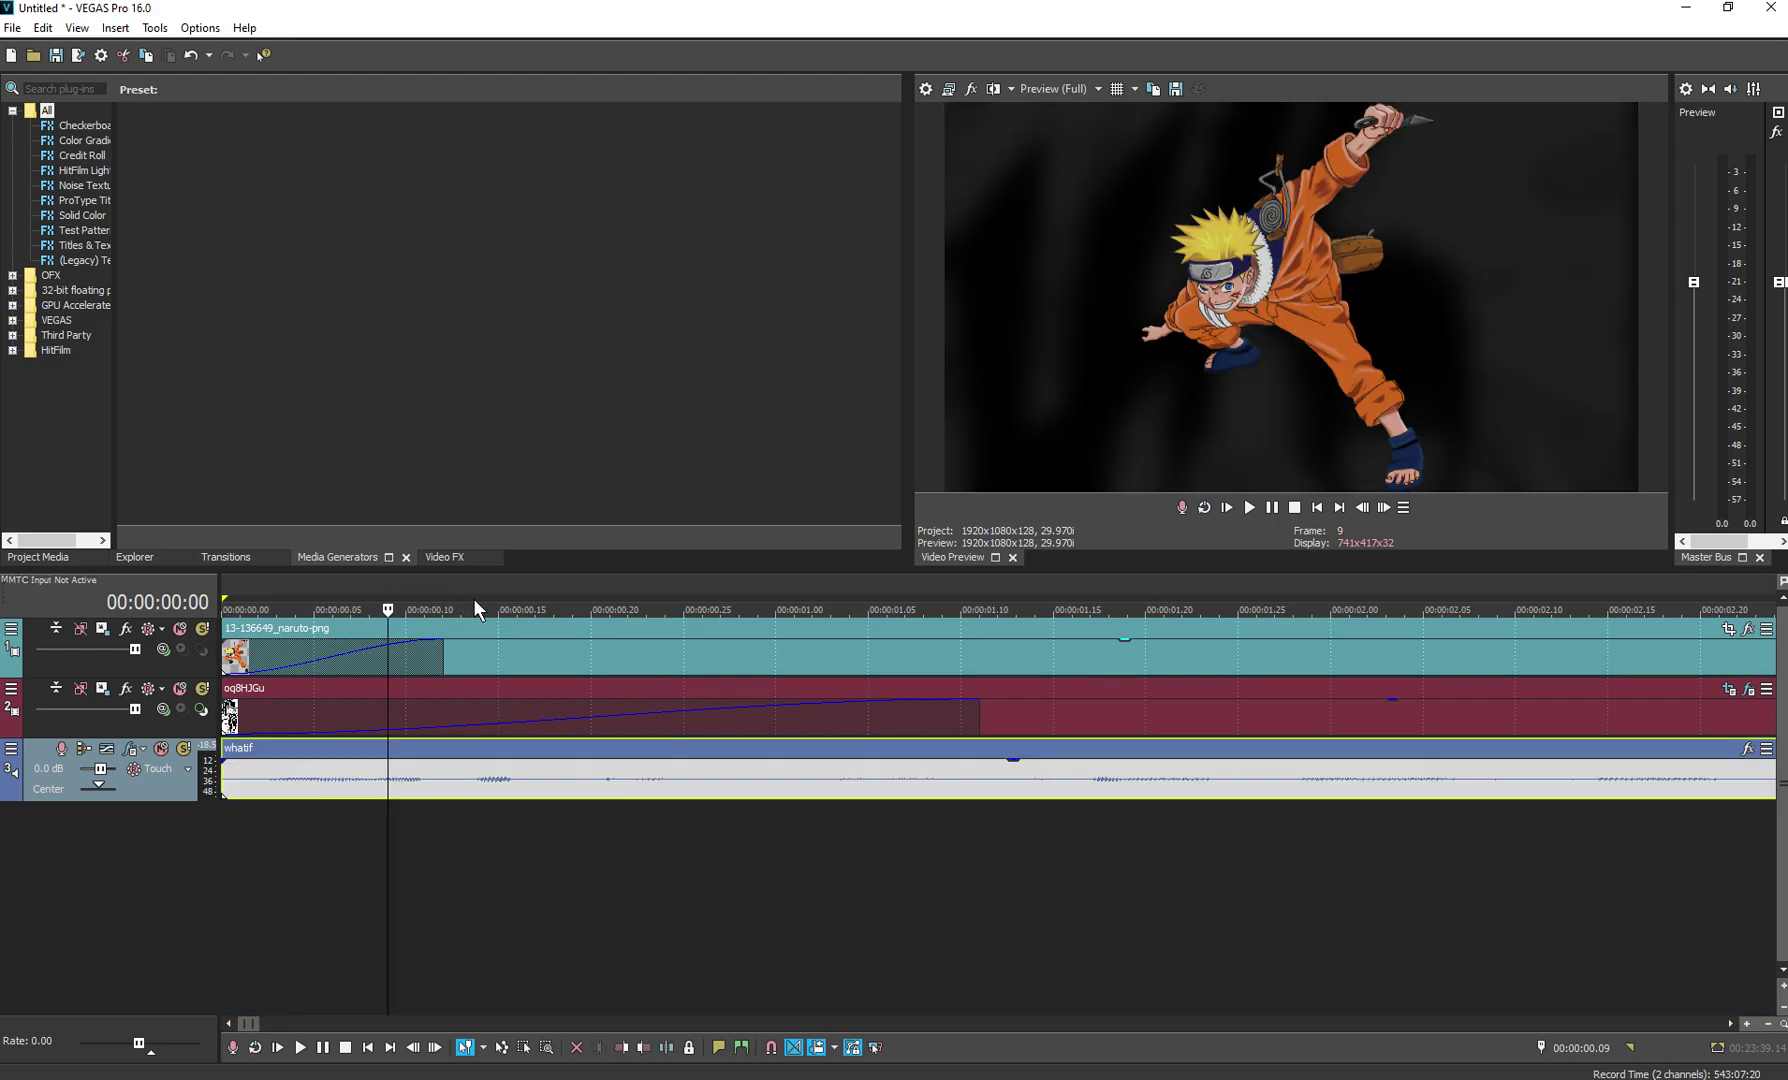
{"action": "scroll", "coordinate": [650, 620], "scroll_direction": "down", "scroll_amount": 3}
{"action": "left_click", "coordinate": [807, 584]}
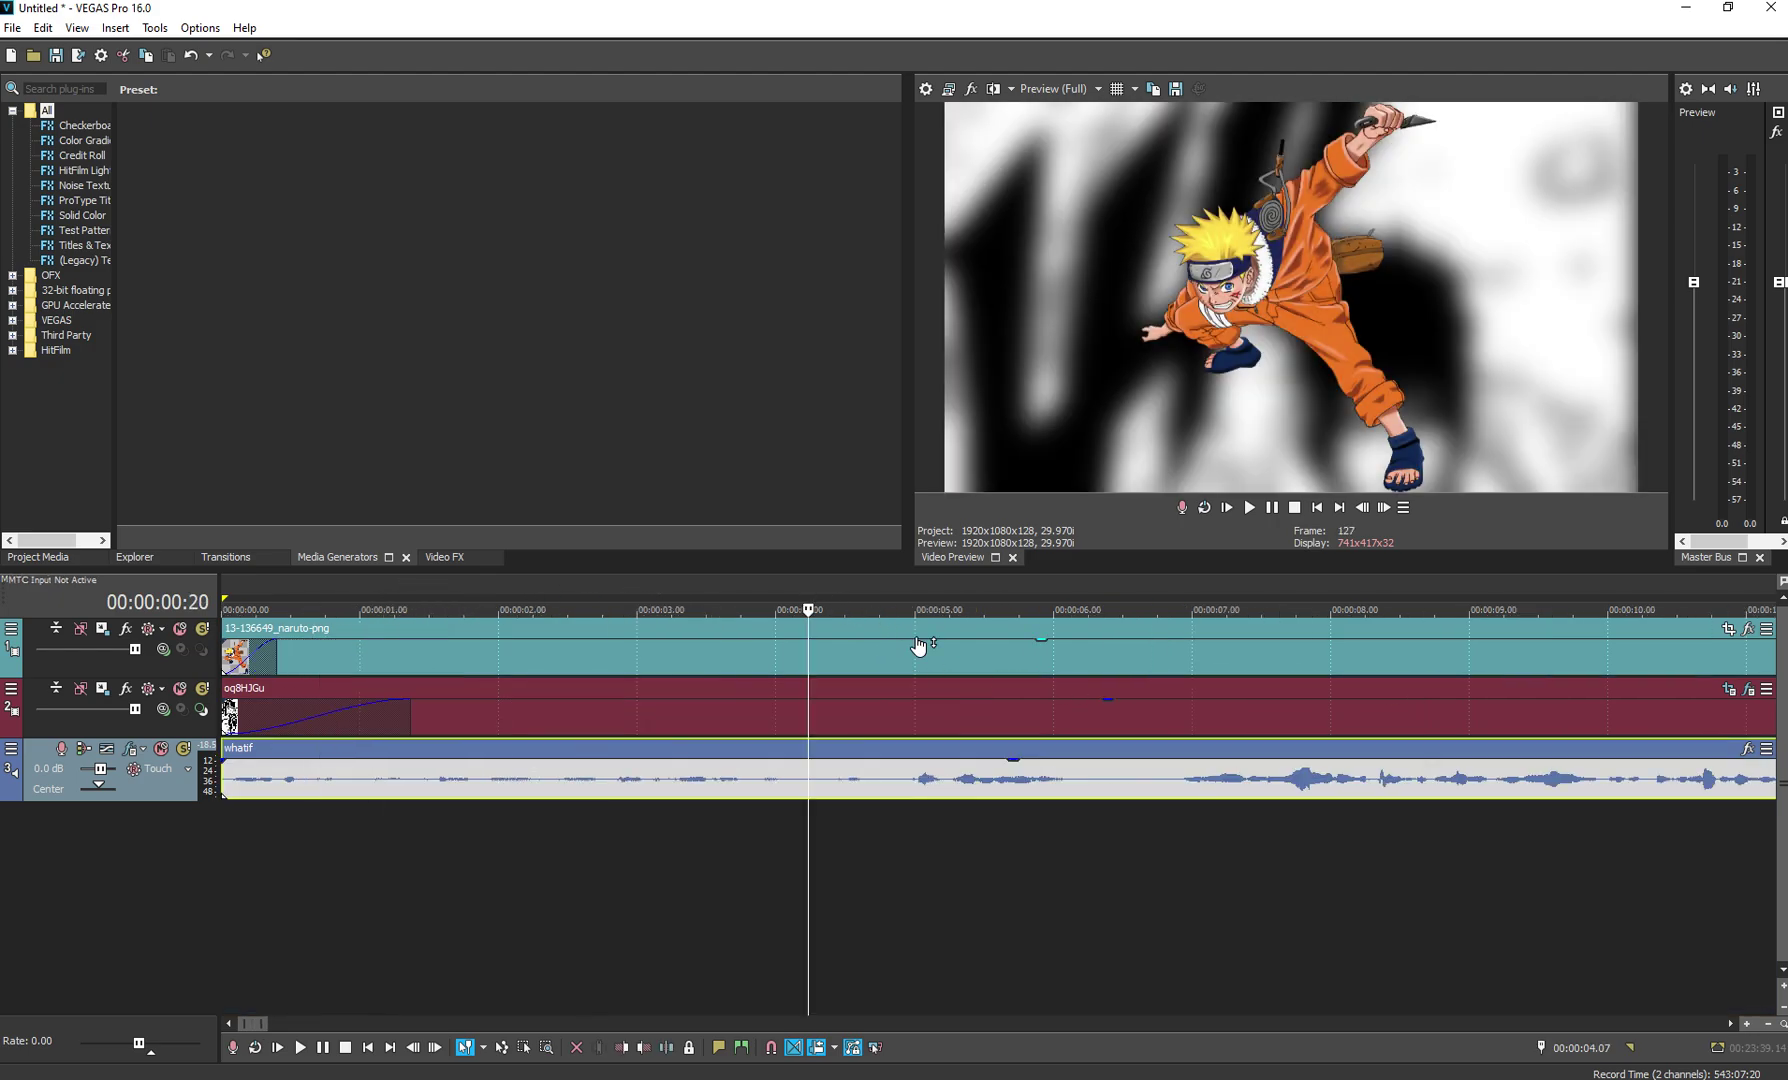
{"action": "scroll", "coordinate": [1338, 897], "scroll_direction": "up", "scroll_amount": 2}
{"action": "scroll", "coordinate": [1095, 697], "scroll_direction": "up", "scroll_amount": 1}
{"action": "scroll", "coordinate": [1095, 697], "scroll_direction": "down", "scroll_amount": 2}
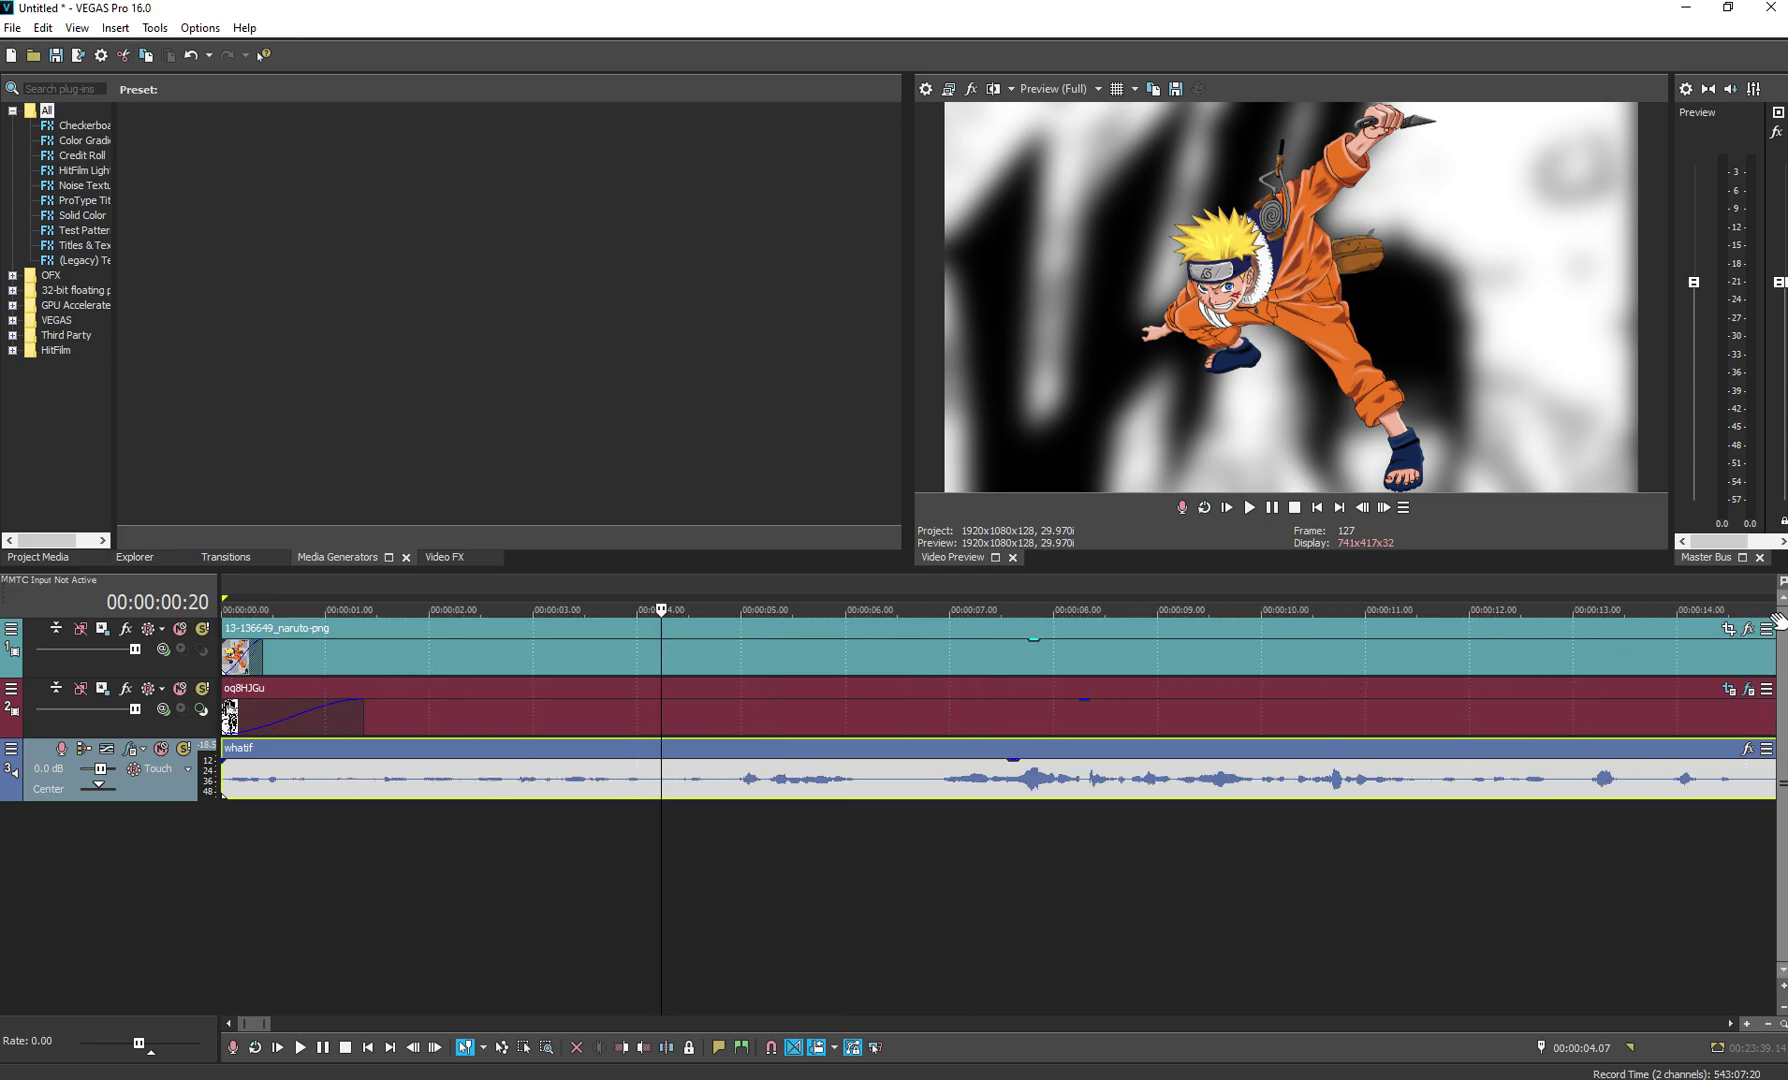
Shrink the Naruto image in the preview by enlarging its pan/crop frame to about 1,335 by 1,031
{"action": "left_click", "coordinate": [1728, 628]}
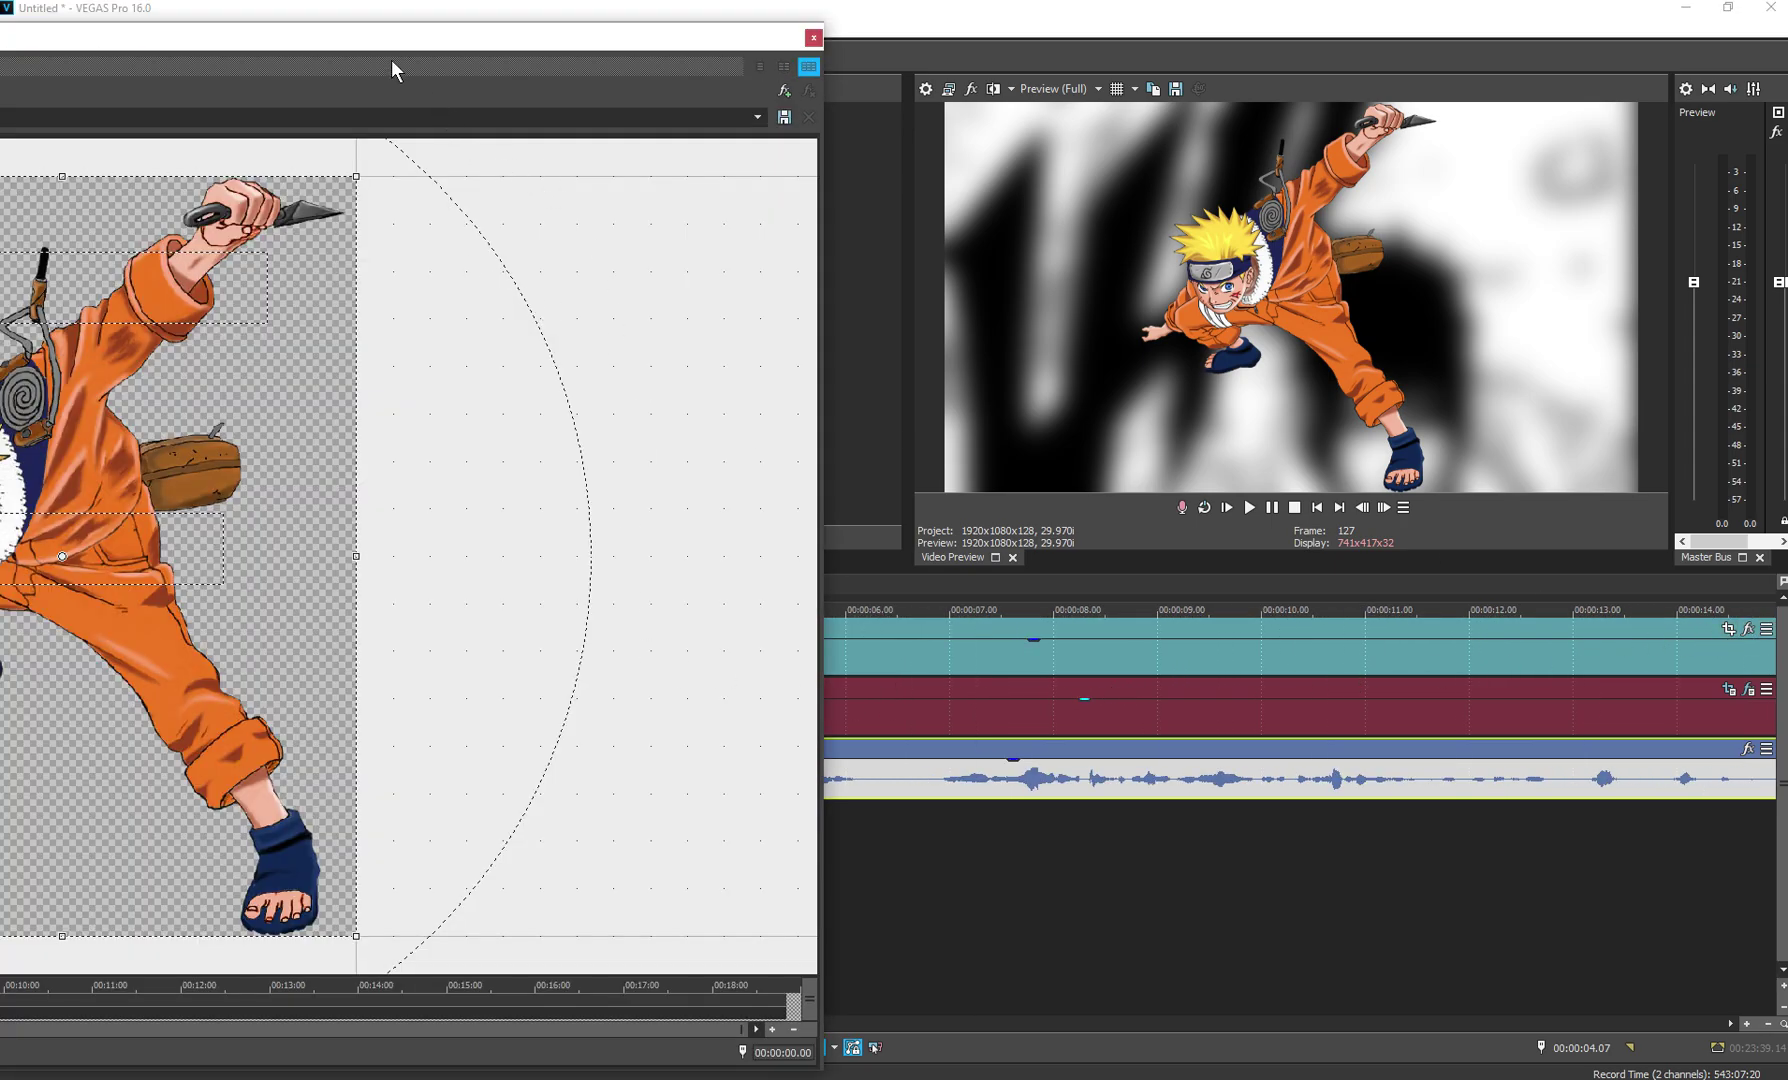
{"action": "left_click_drag", "start_coordinate": [400, 40], "coordinate": [716, 50]}
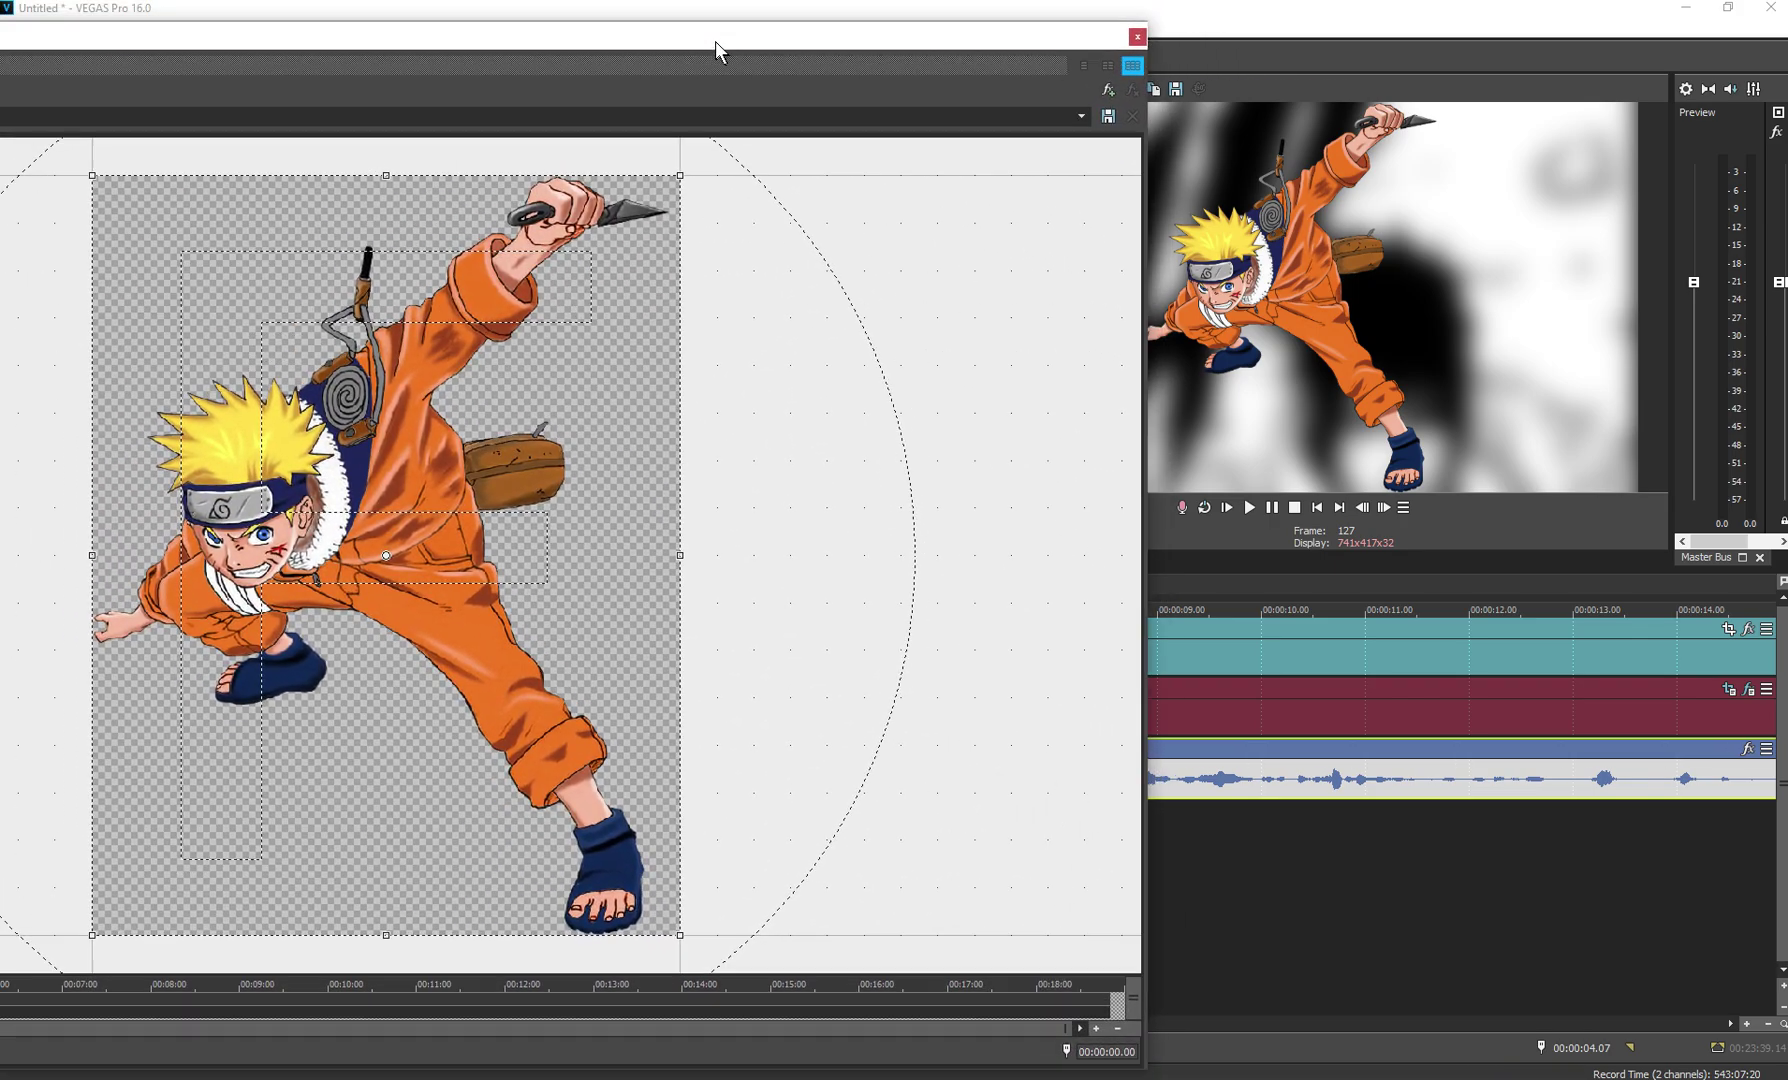
{"action": "scroll", "coordinate": [673, 760], "scroll_direction": "down", "scroll_amount": 2}
{"action": "left_click_drag", "start_coordinate": [617, 850], "coordinate": [1030, 982]}
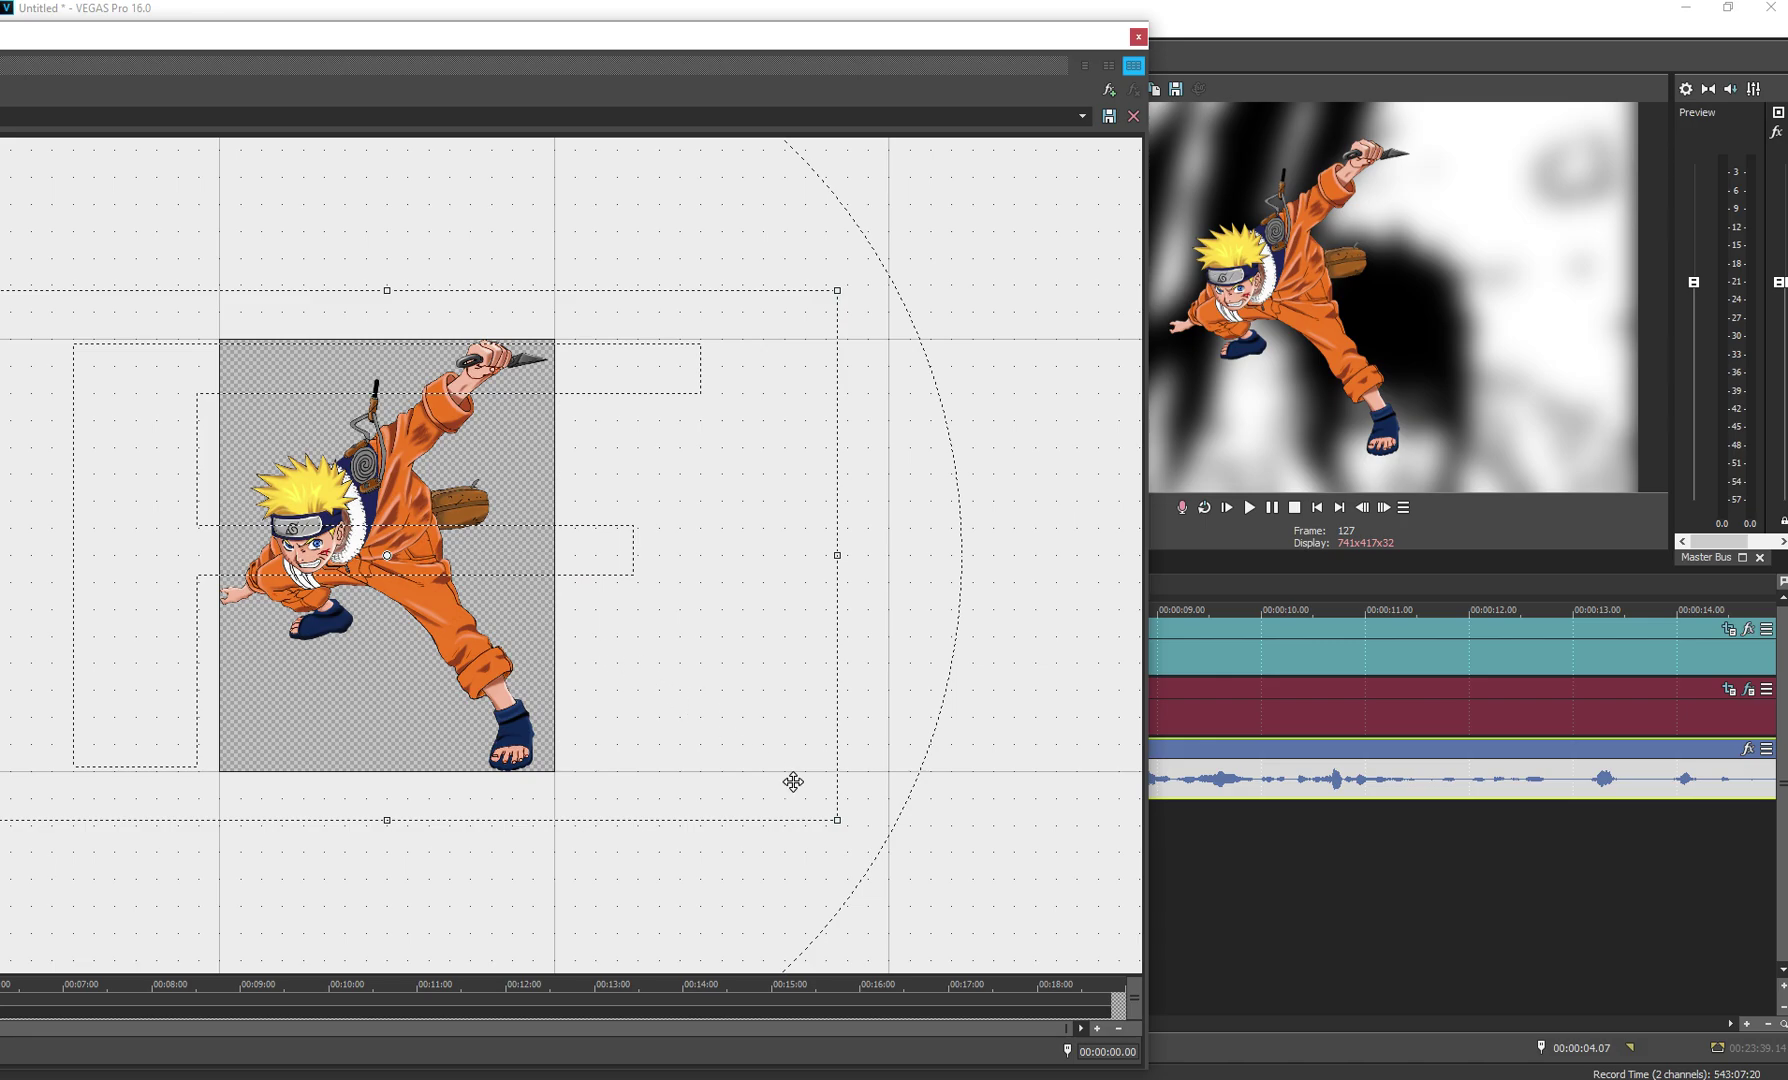
{"action": "left_click_drag", "start_coordinate": [837, 820], "coordinate": [698, 797]}
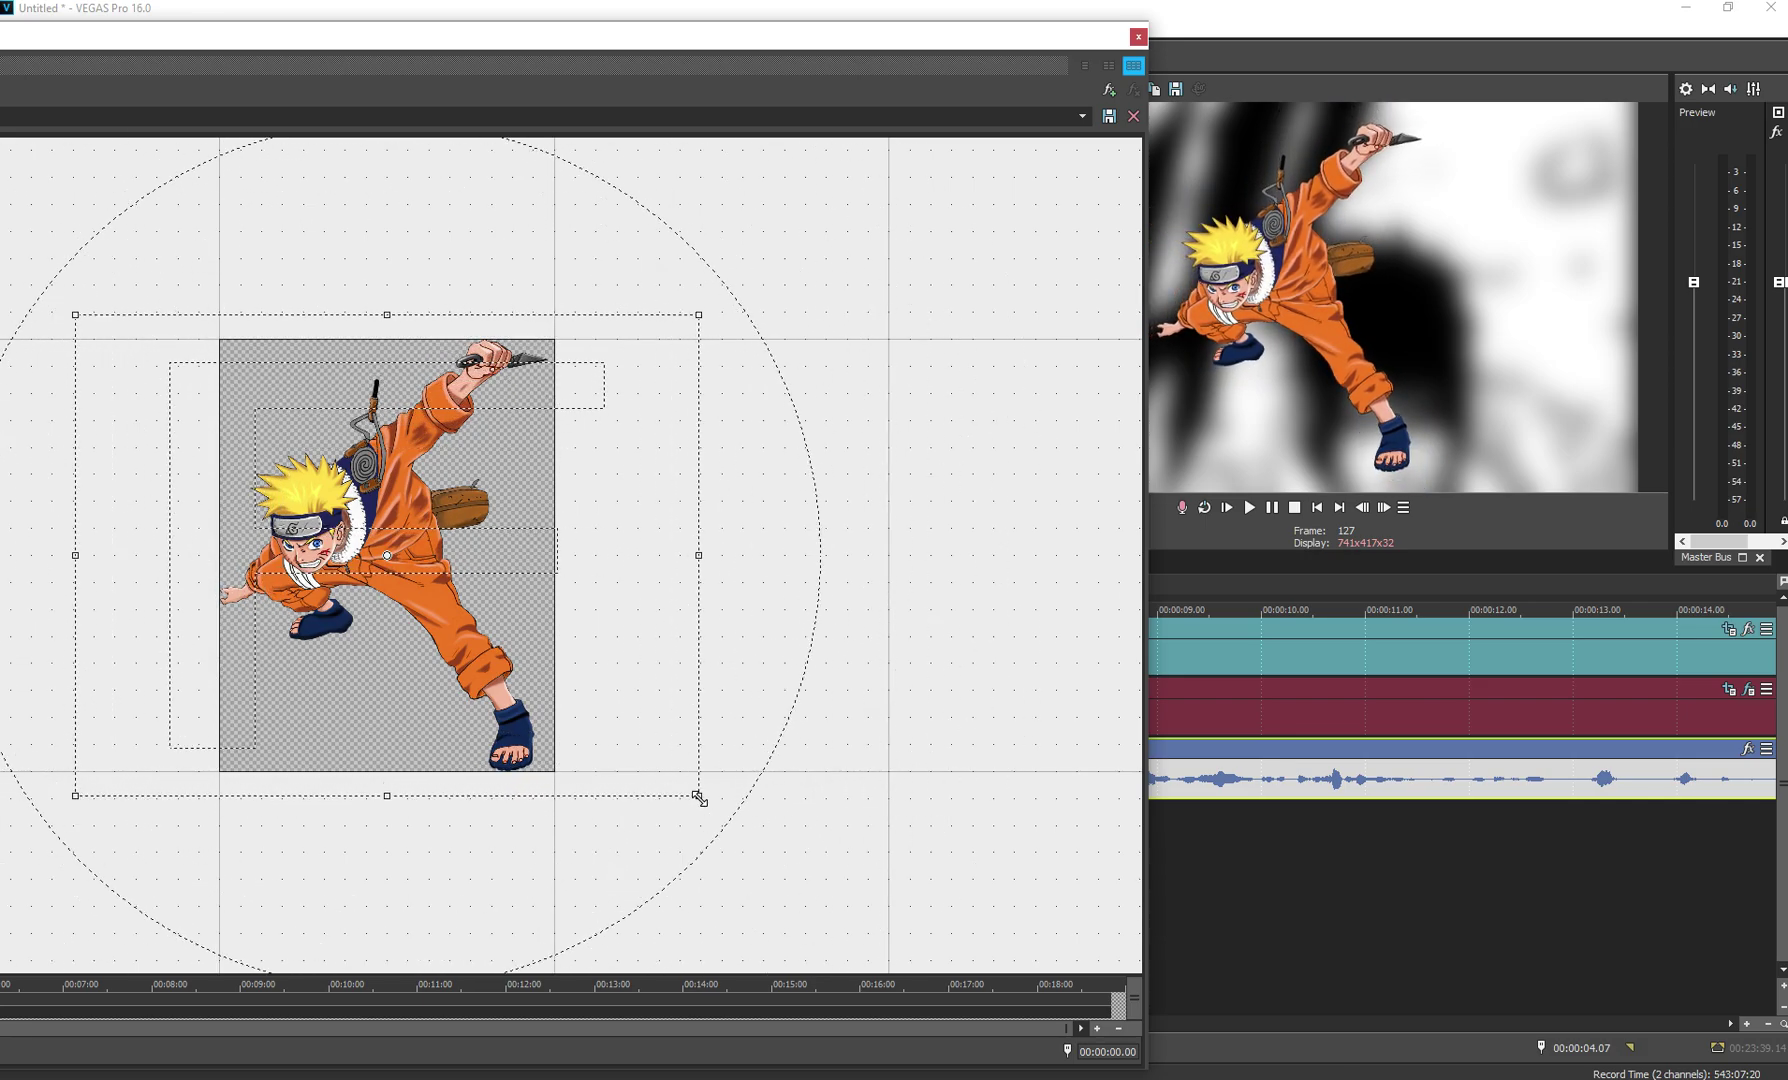
{"action": "left_click_drag", "start_coordinate": [633, 36], "coordinate": [1220, 41]}
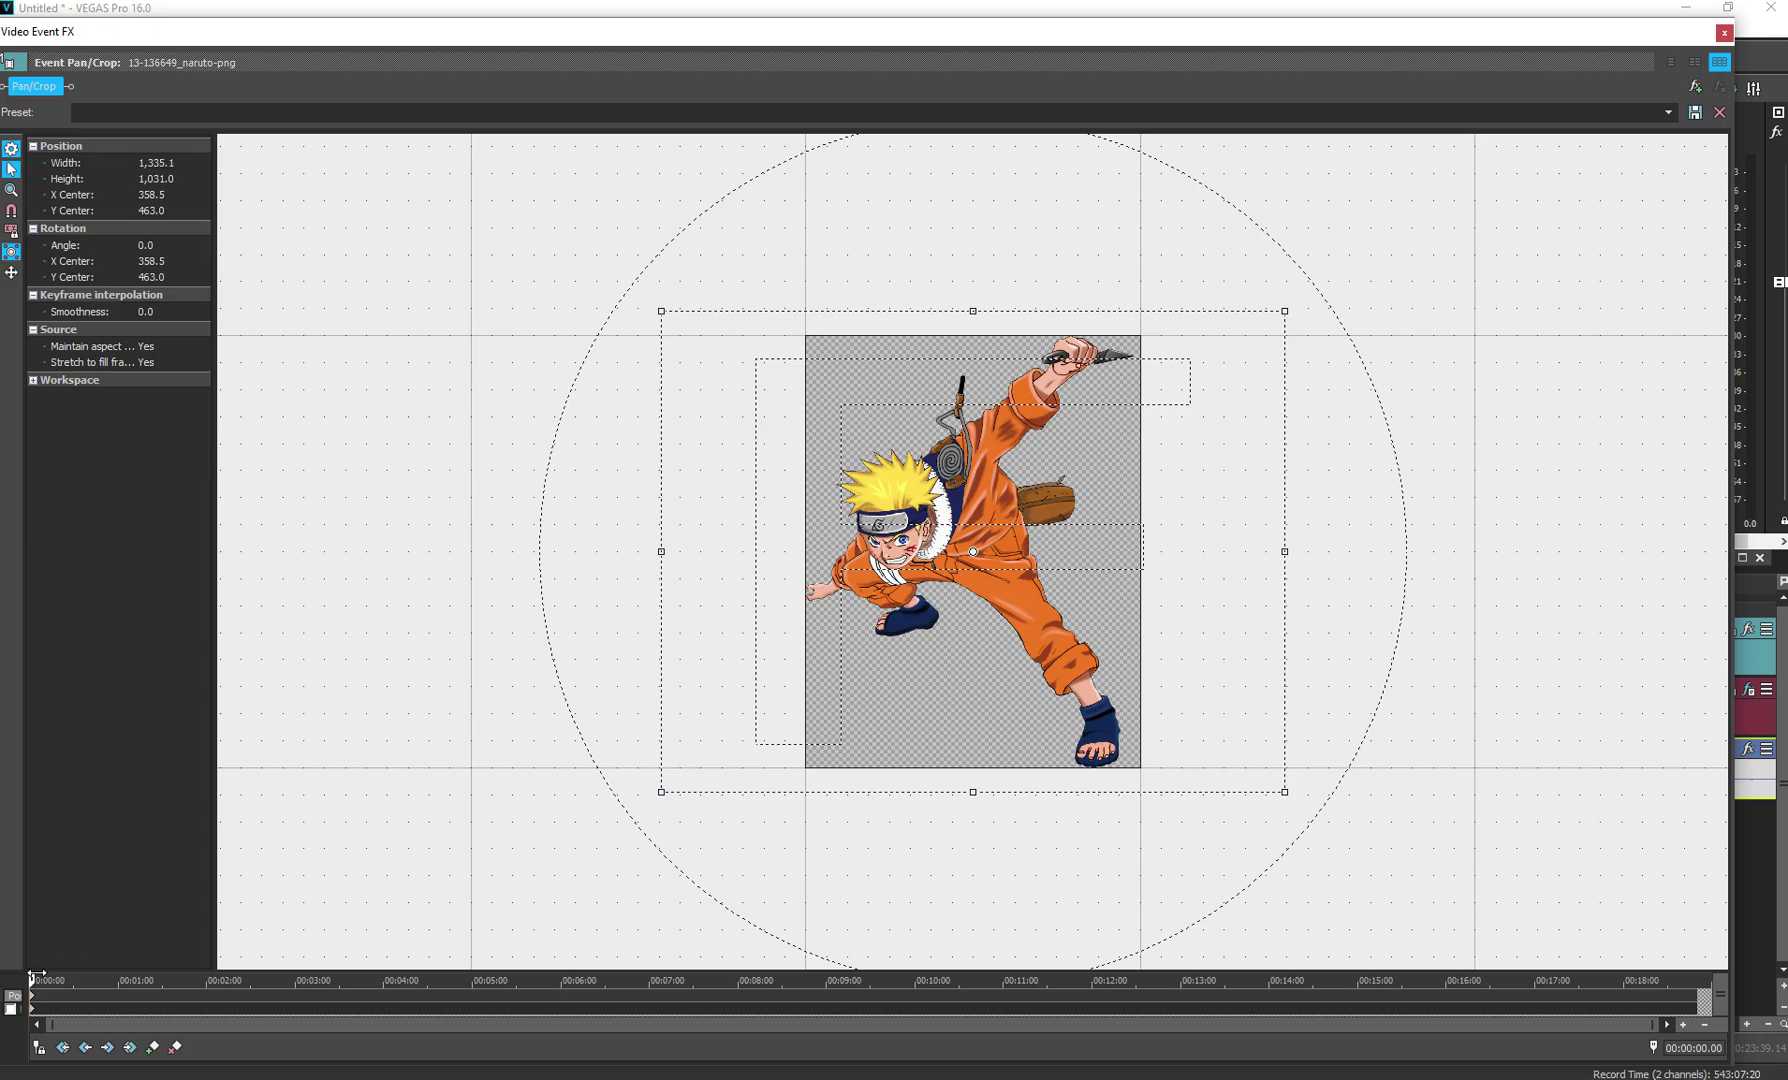
Keyframe the Naruto image's crop rotation to swing back and forth, including 7.1 at 00:00:46.28, -17.1 at about 00:01:12 and 20.3 at 00:01:44.01
{"action": "left_click", "coordinate": [152, 1047]}
{"action": "left_click_drag", "start_coordinate": [782, 885], "coordinate": [545, 926]}
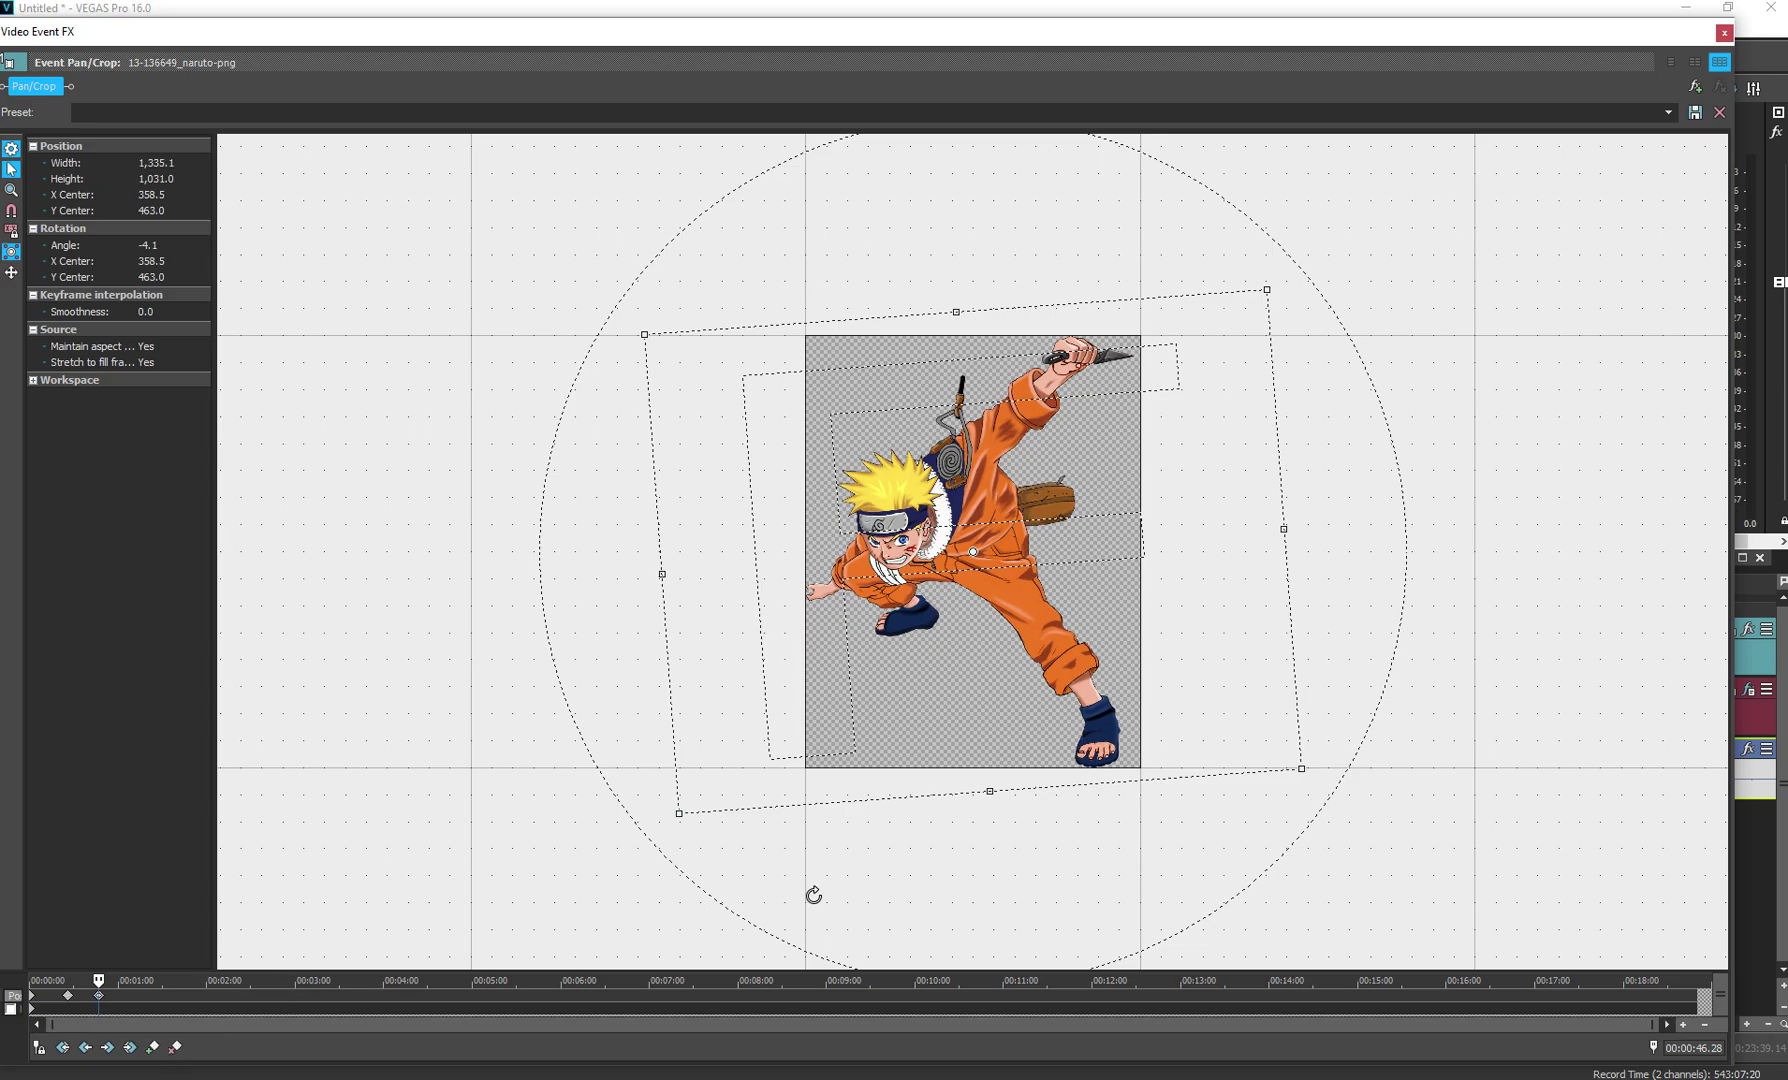
{"action": "left_click_drag", "start_coordinate": [881, 909], "coordinate": [760, 940]}
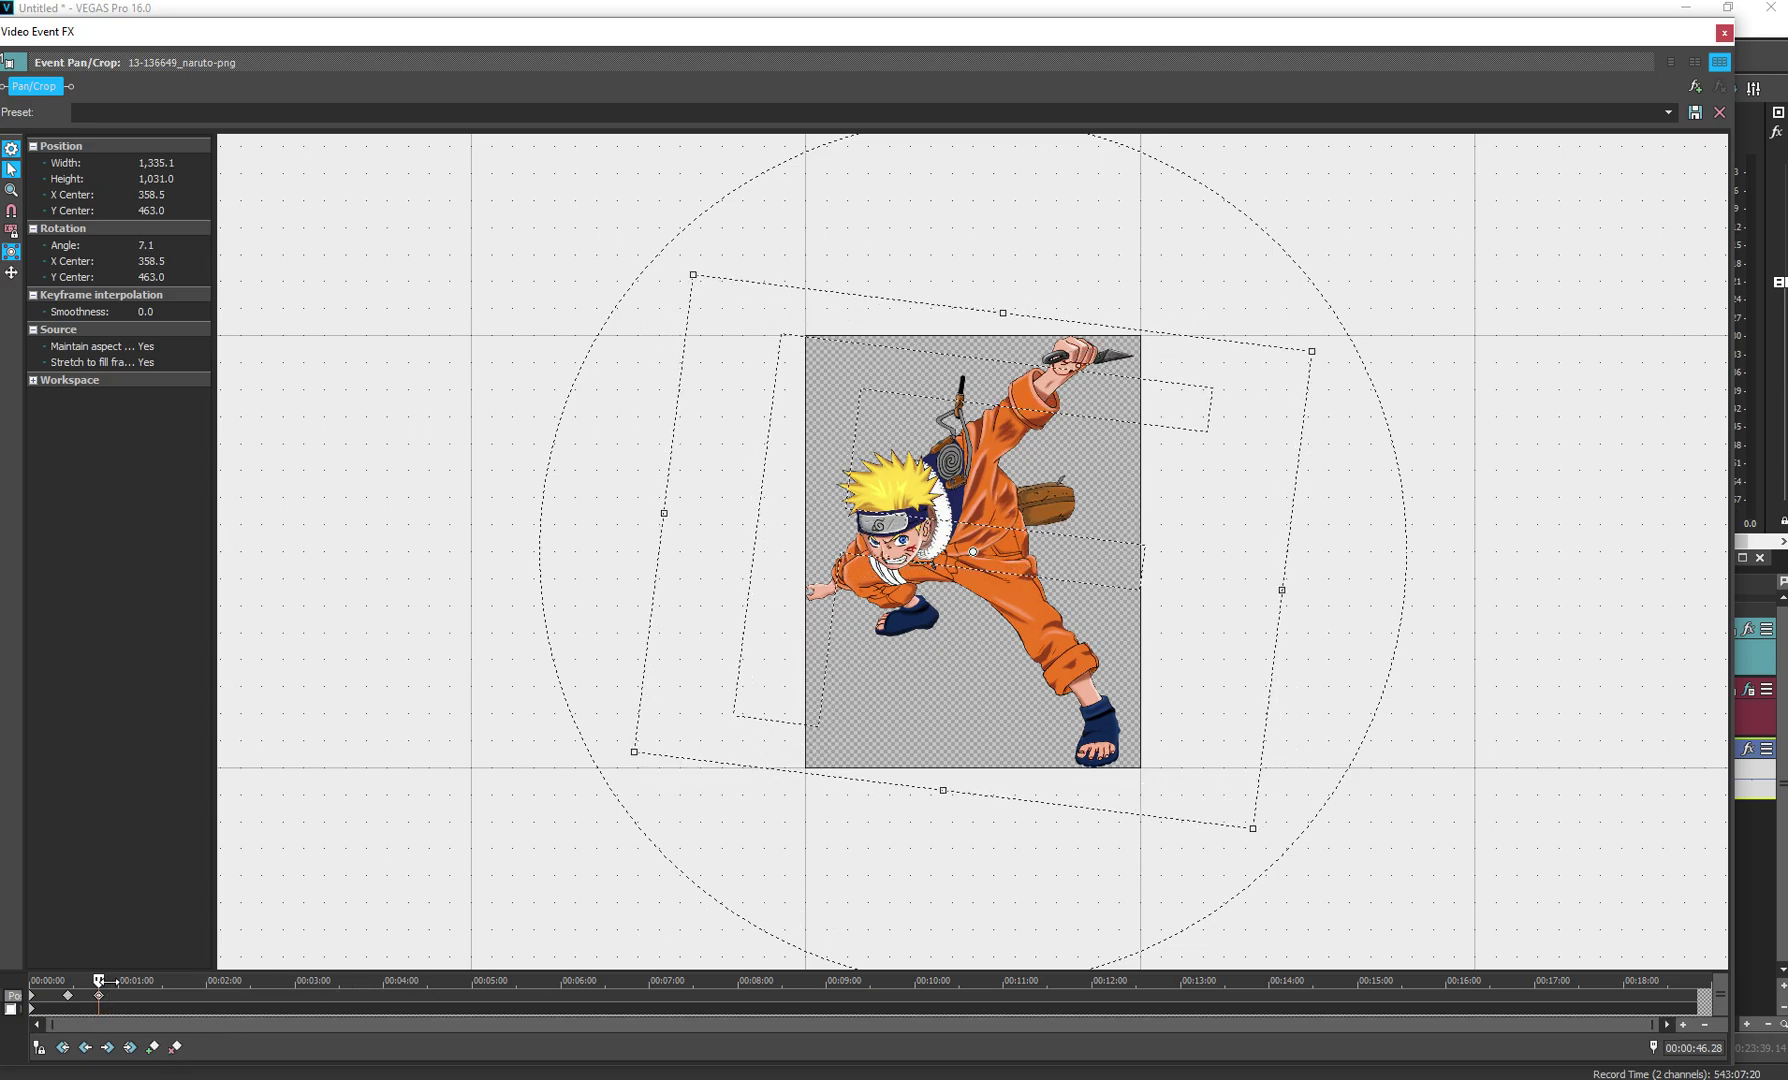
{"action": "left_click_drag", "start_coordinate": [134, 981], "coordinate": [136, 981]}
{"action": "left_click_drag", "start_coordinate": [714, 885], "coordinate": [900, 848]}
{"action": "left_click_drag", "start_coordinate": [181, 981], "coordinate": [183, 981]}
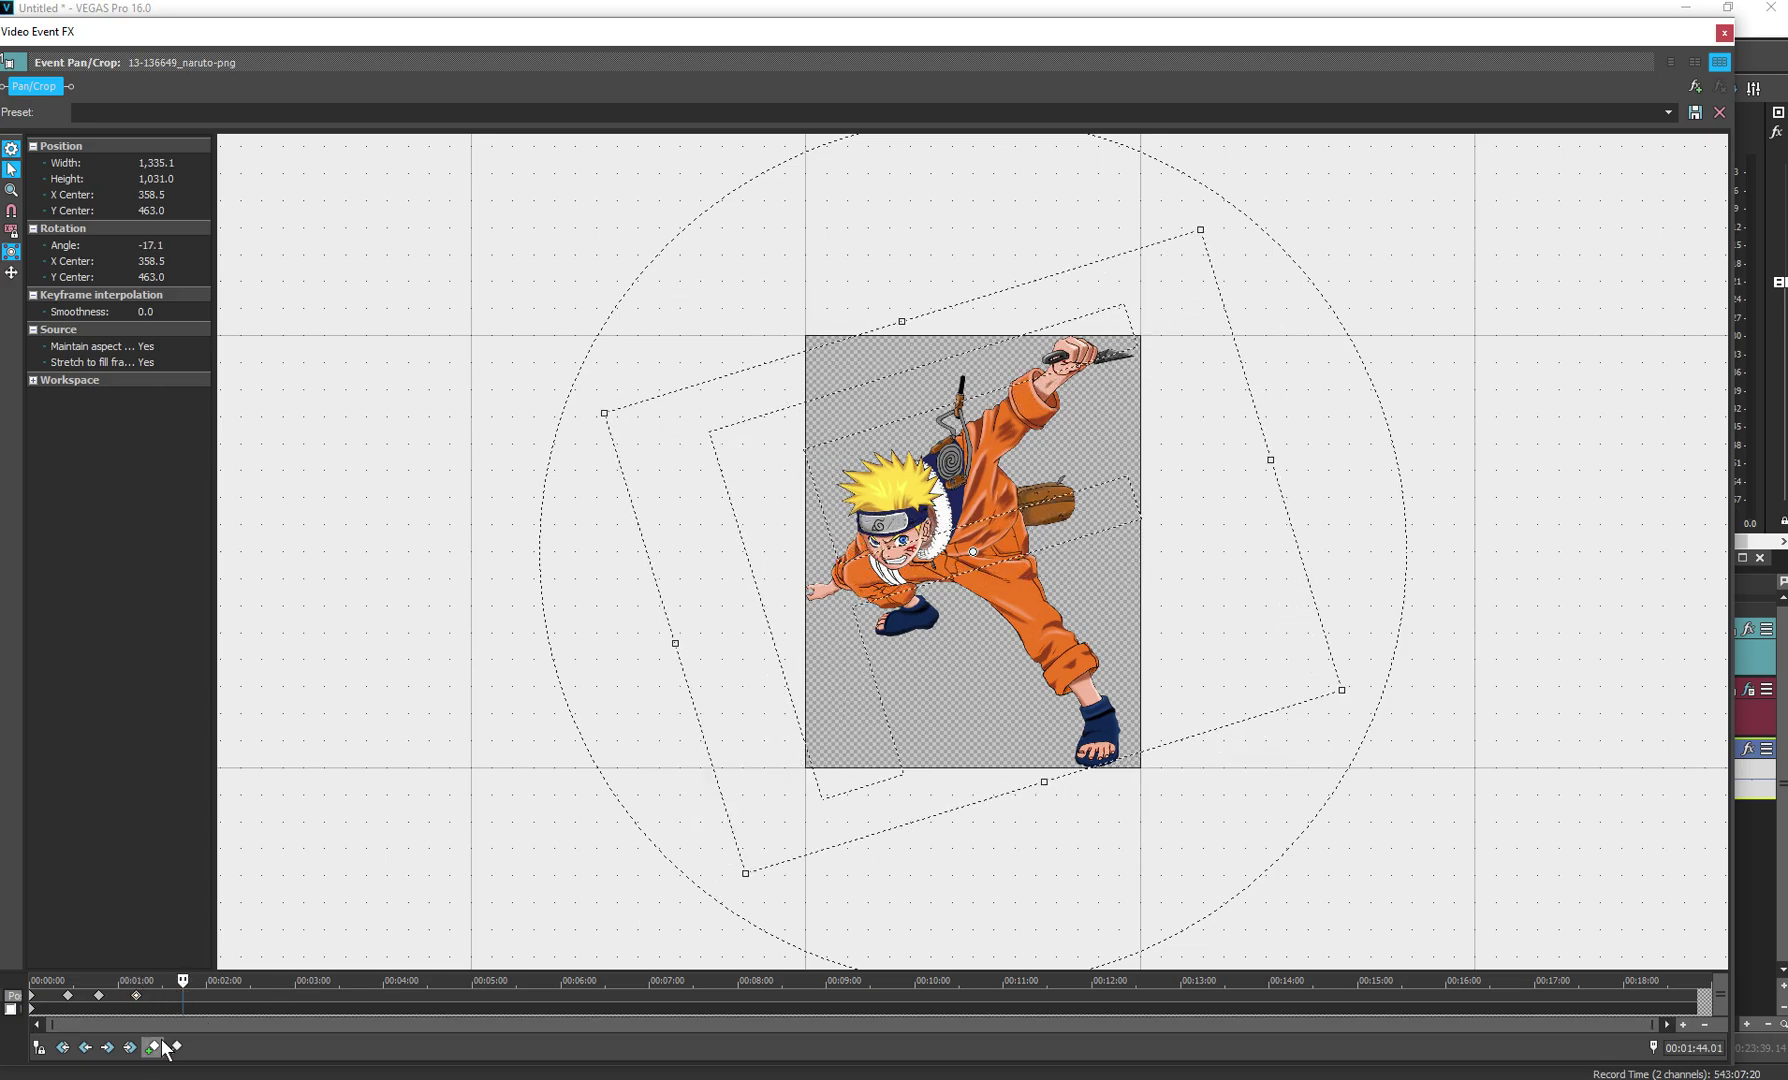
{"action": "left_click_drag", "start_coordinate": [905, 862], "coordinate": [688, 823]}
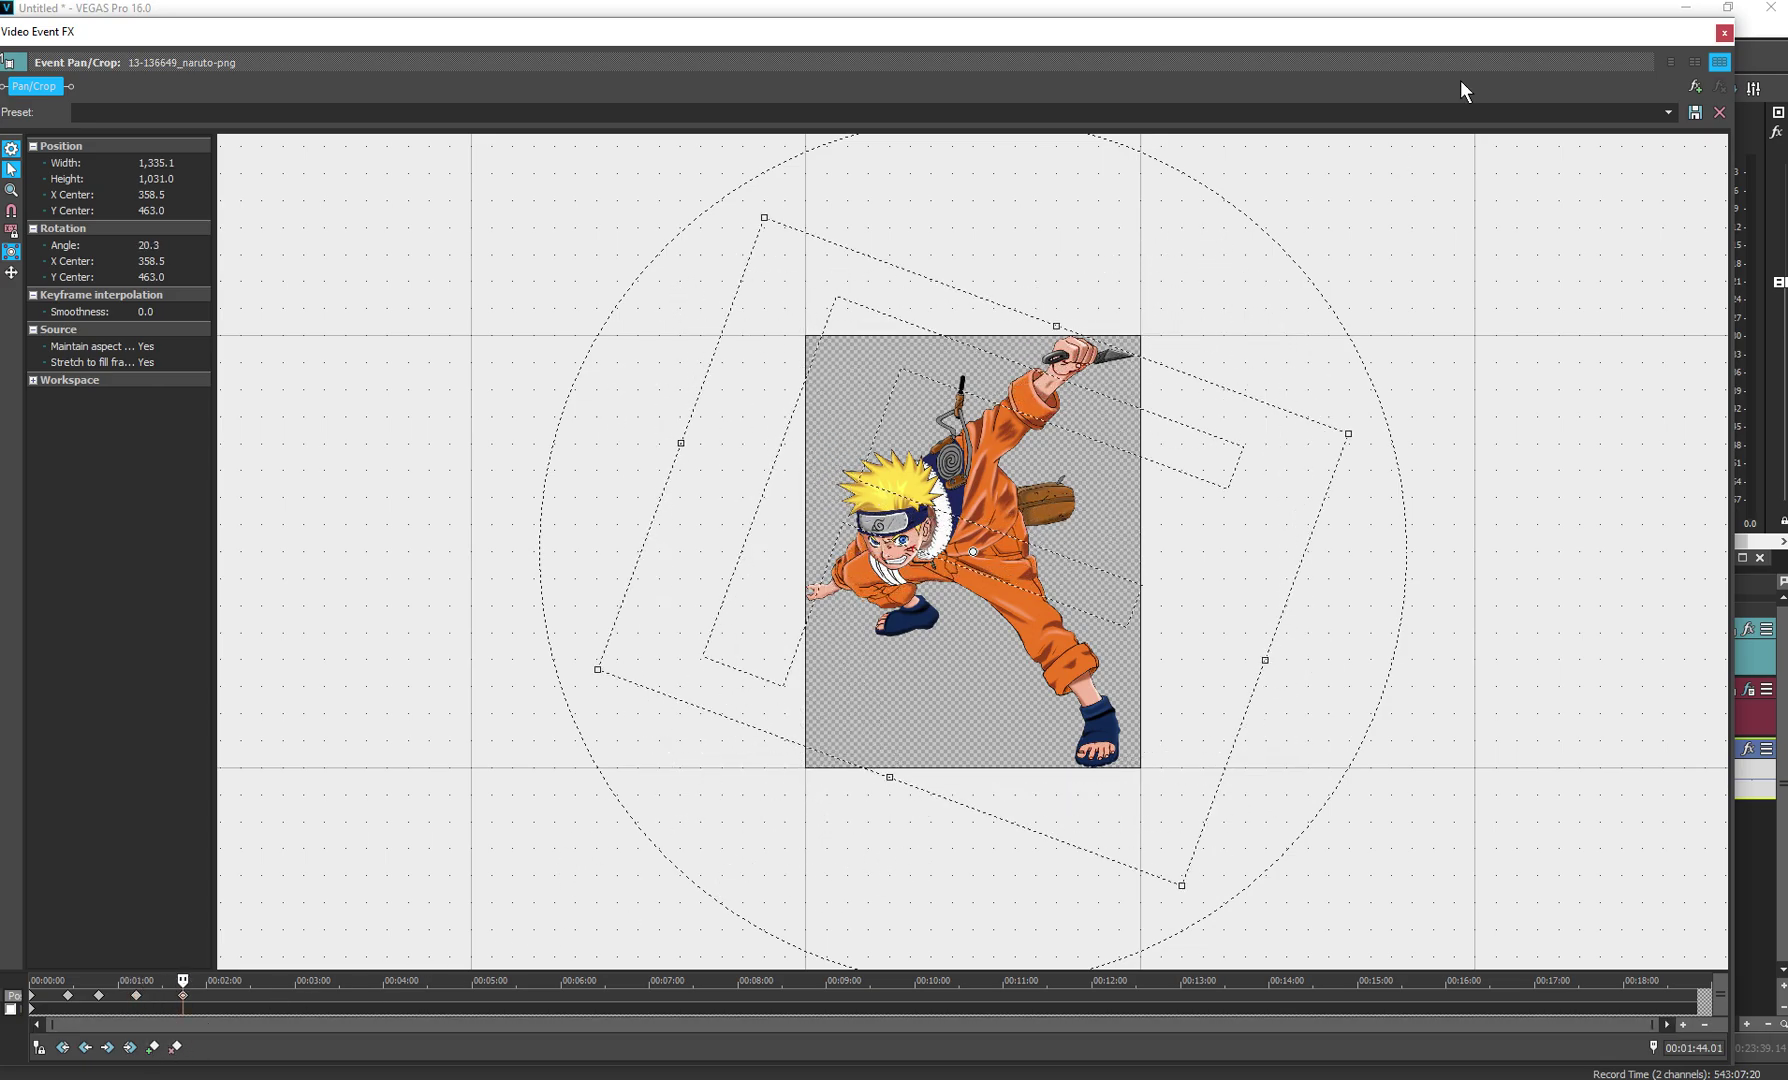
Play the project from the start to check the Naruto image's rotation sway in the preview
{"action": "left_click_drag", "start_coordinate": [1221, 40], "coordinate": [391, 48]}
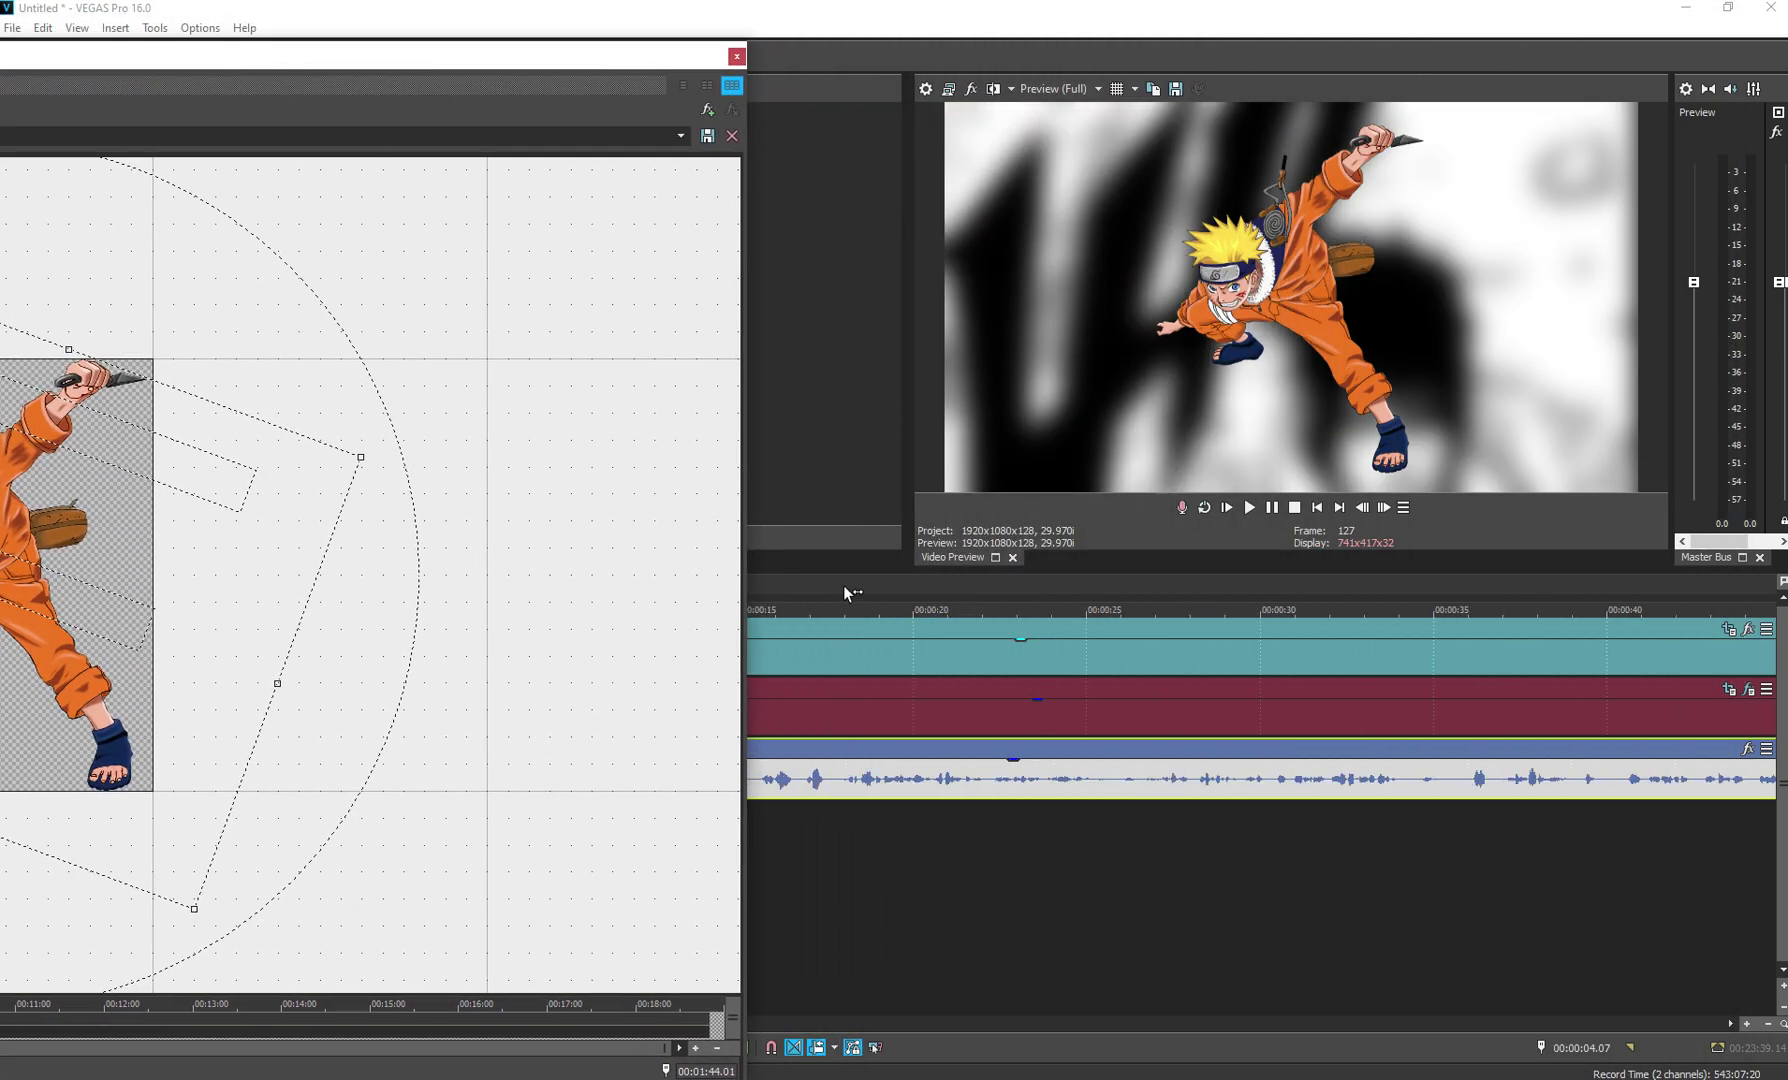
{"action": "double_click", "coordinate": [845, 587]}
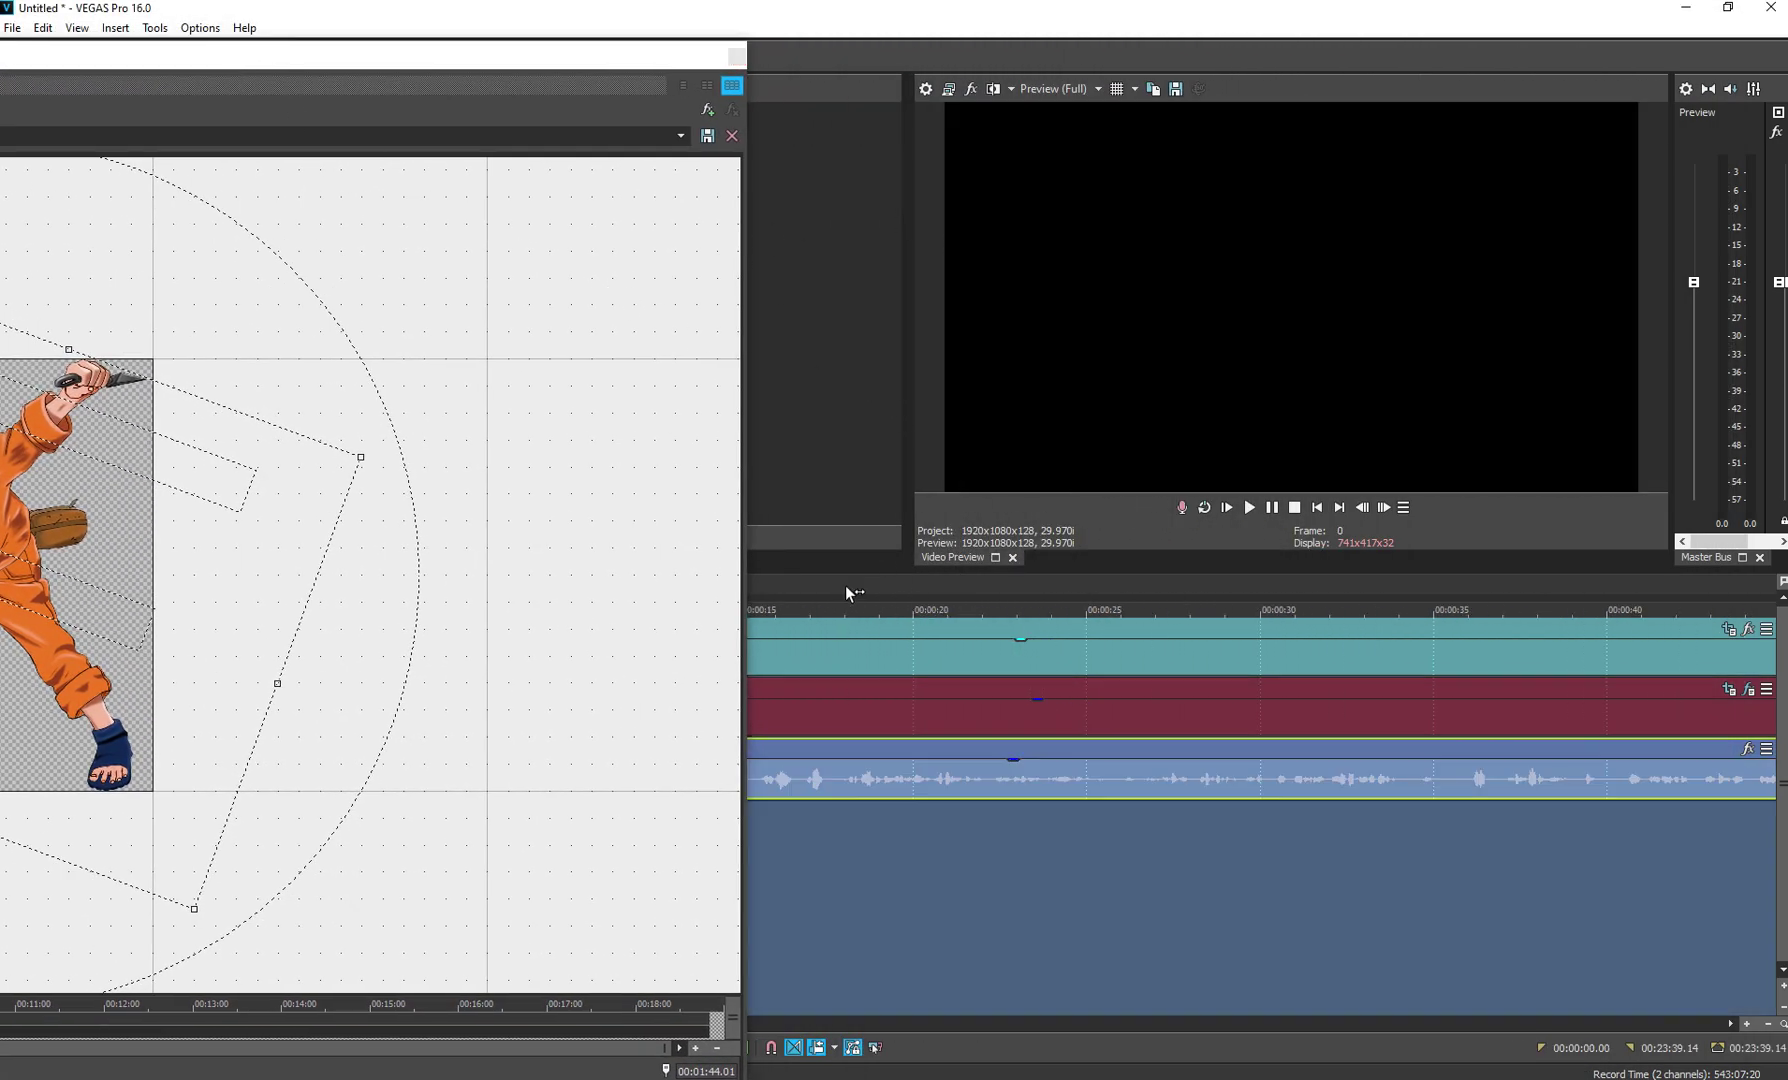
{"action": "left_click", "coordinate": [1245, 507]}
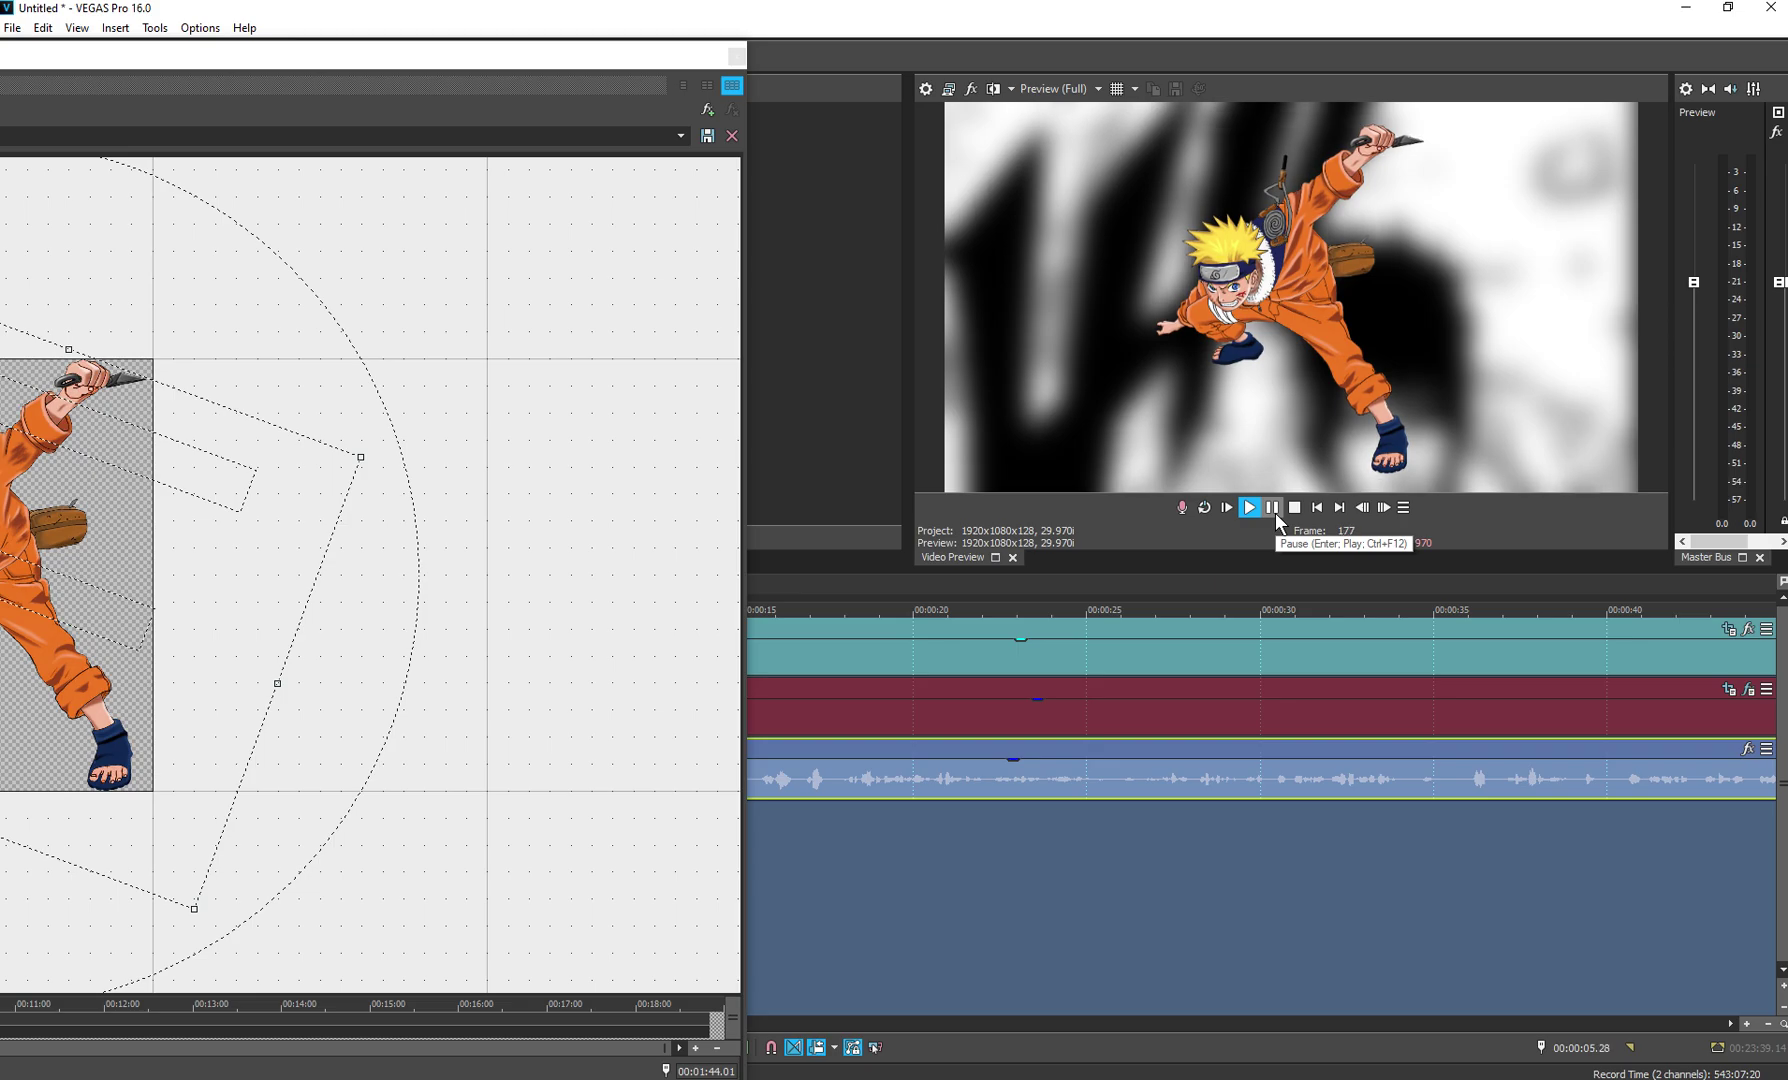
{"action": "left_click_drag", "start_coordinate": [550, 68], "coordinate": [676, 108]}
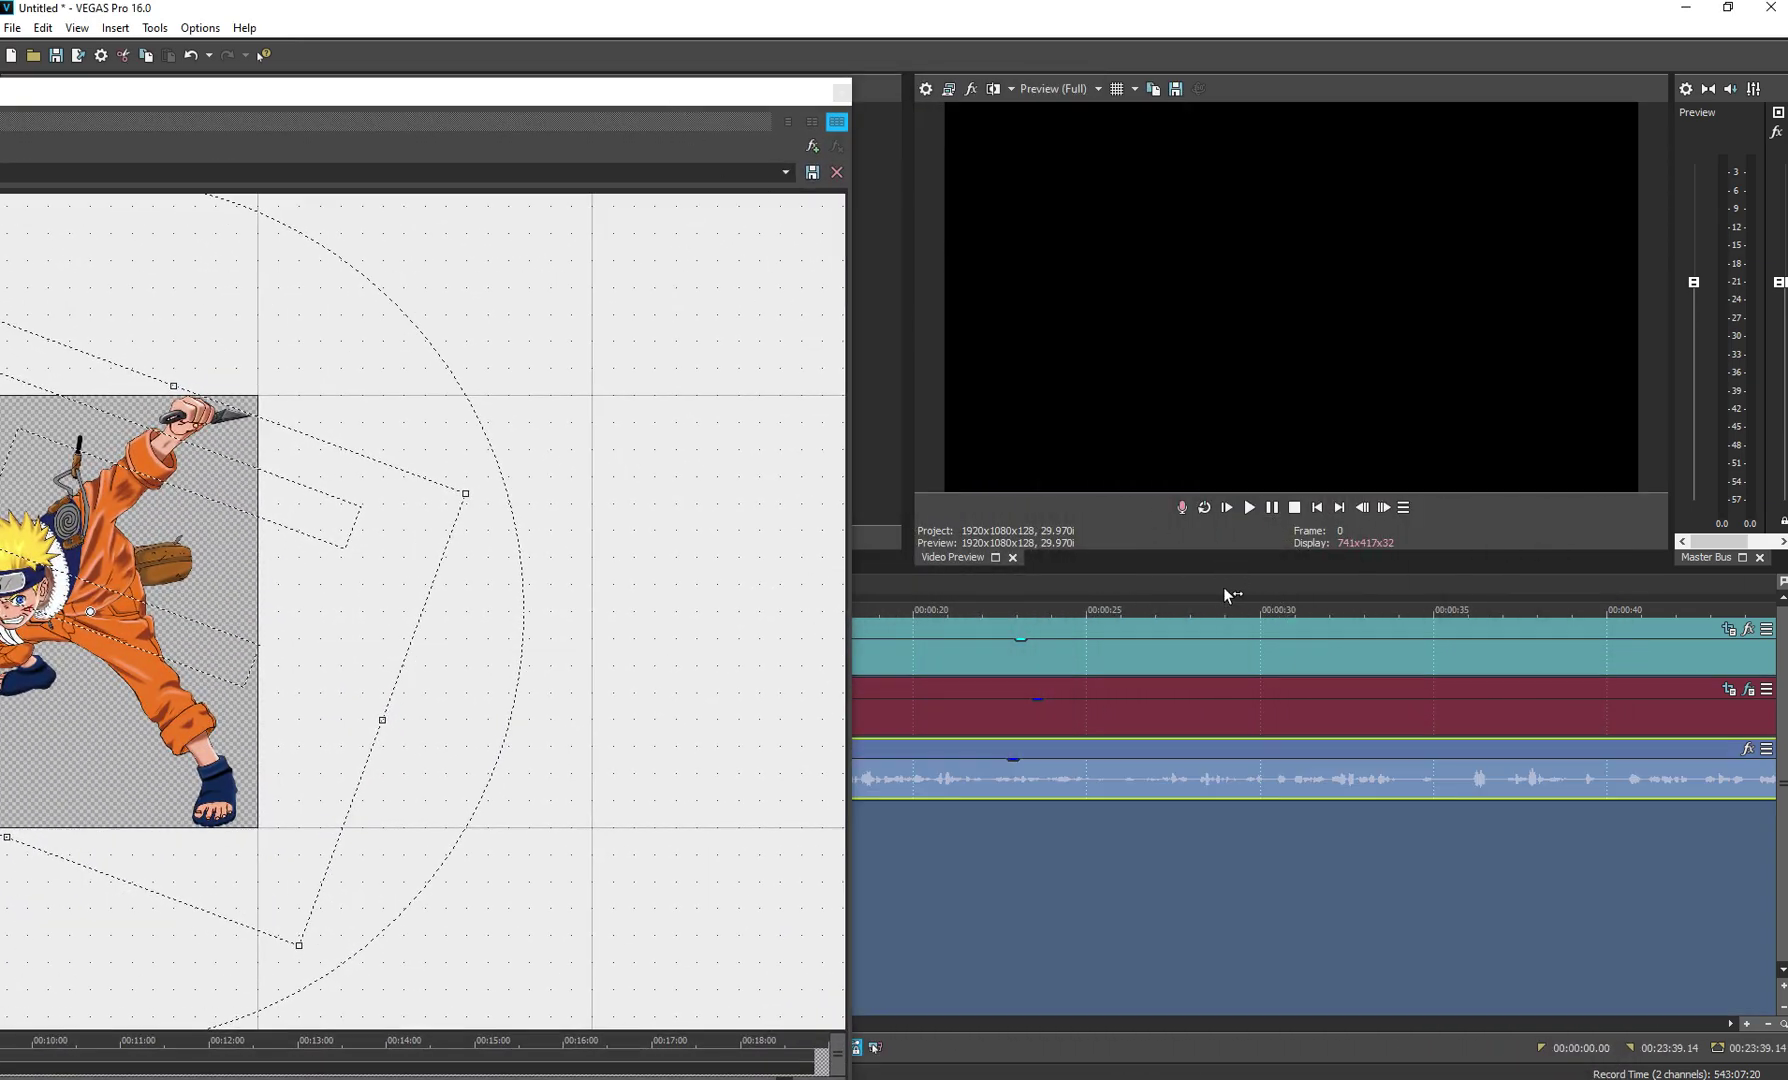
{"action": "left_click_drag", "start_coordinate": [1221, 587], "coordinate": [923, 574]}
{"action": "scroll", "coordinate": [1134, 596], "scroll_direction": "down", "scroll_amount": 10}
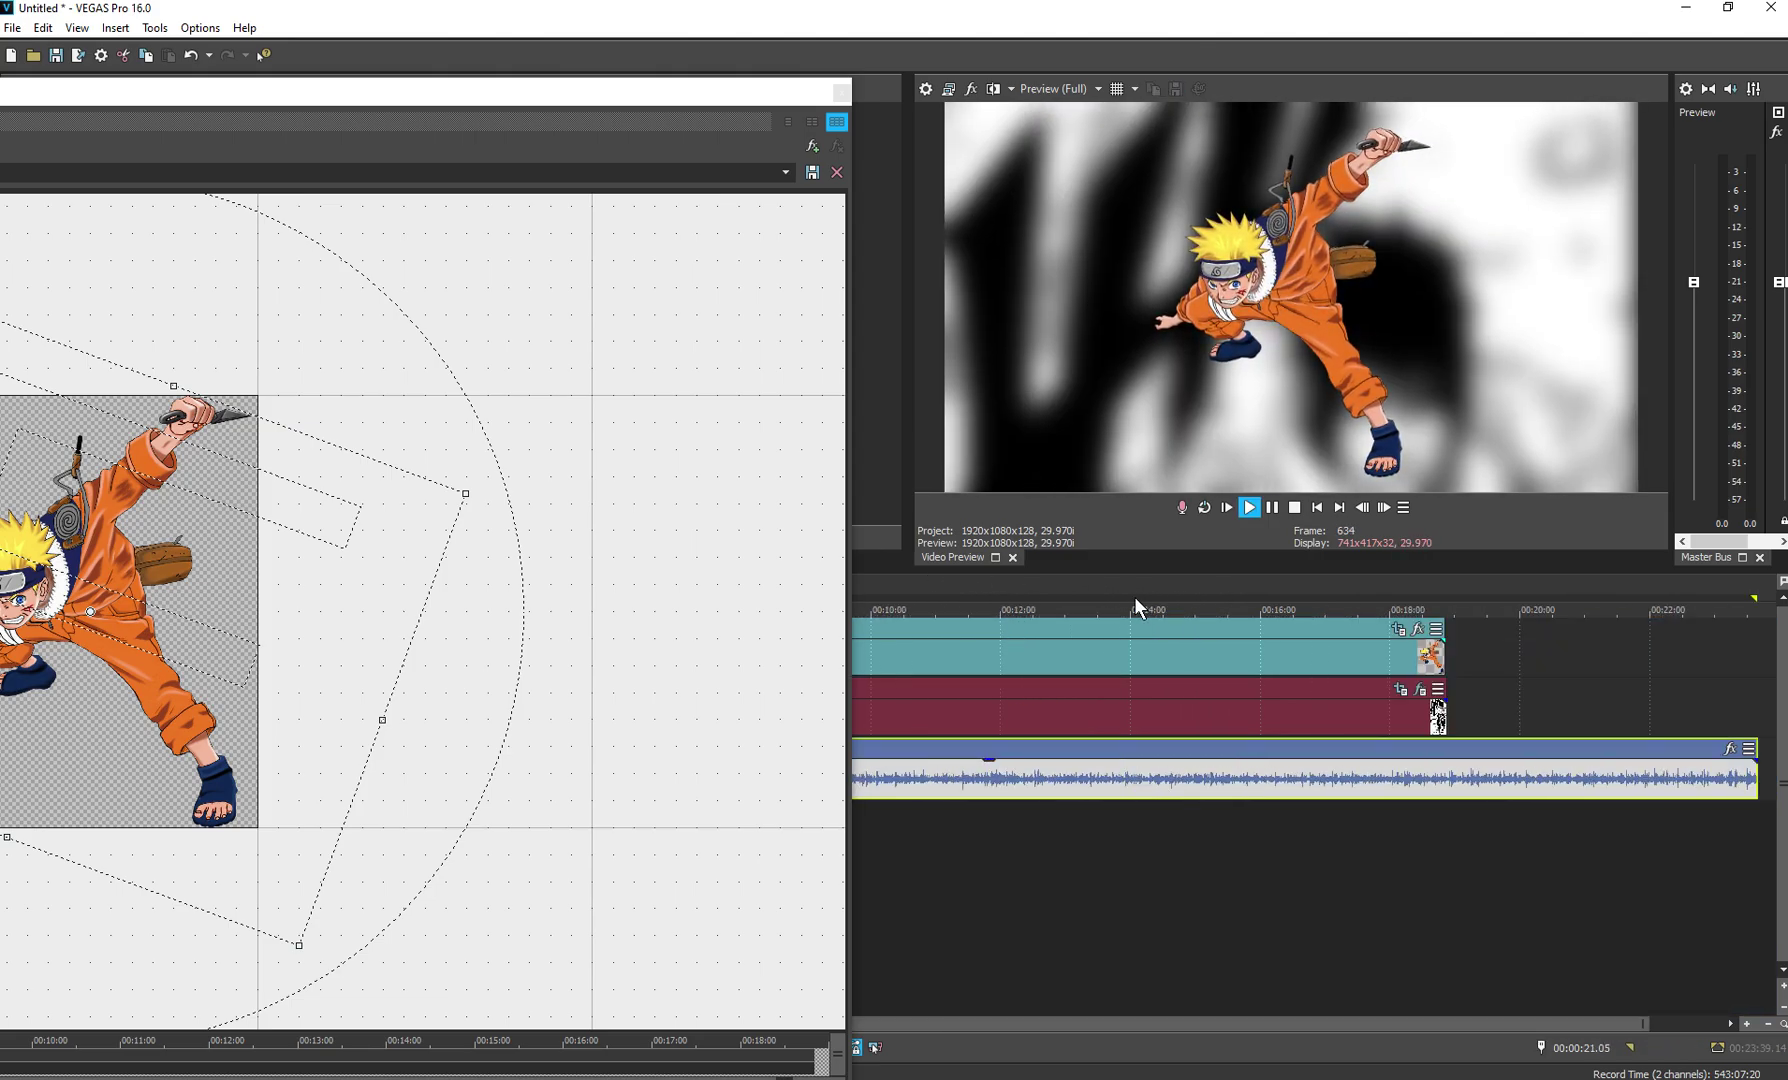
Move the Naruto image's pan/crop rotation keyframes earlier so they sit closer together near the event's start
{"action": "double_click", "coordinate": [643, 94]}
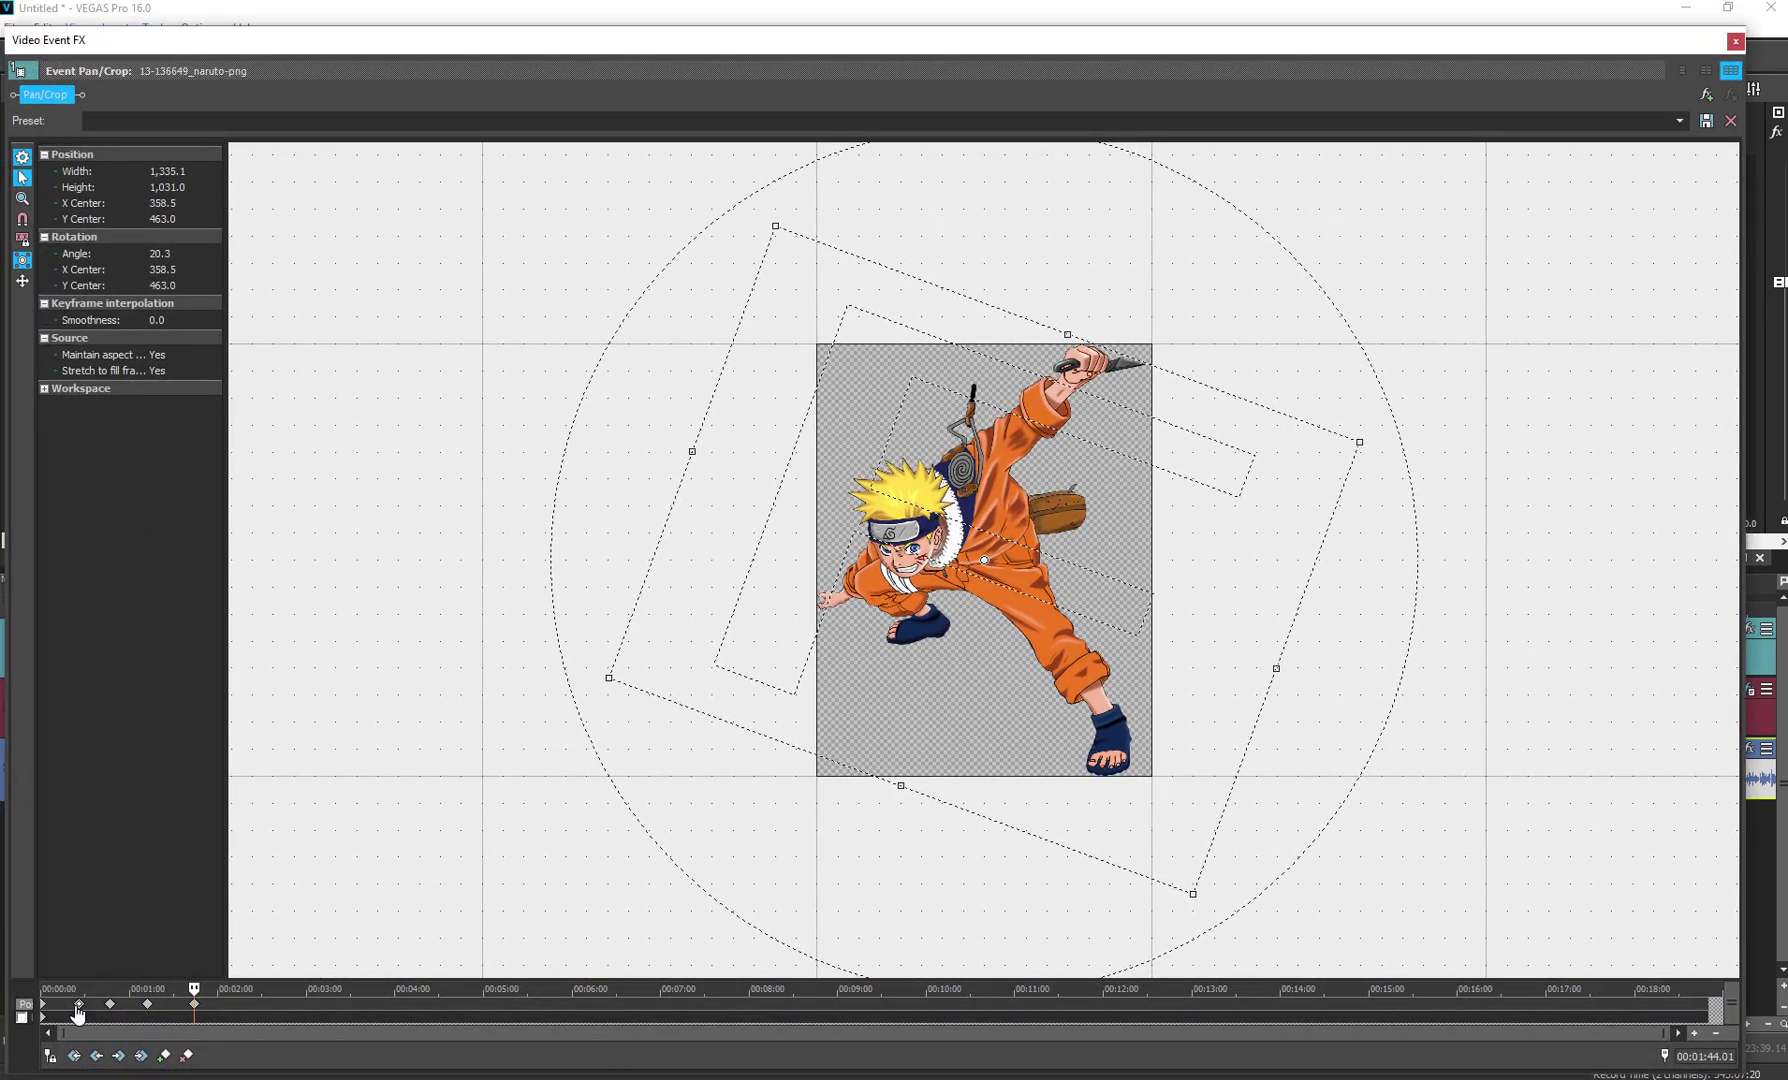
{"action": "left_click_drag", "start_coordinate": [78, 1013], "coordinate": [61, 1011]}
{"action": "mouse_move", "coordinate": [111, 1015]}
{"action": "left_mouse_down"}
{"action": "mouse_move", "coordinate": [90, 1013]}
{"action": "mouse_move", "coordinate": [144, 1014]}
{"action": "mouse_move", "coordinate": [100, 1006]}
{"action": "left_mouse_up"}
{"action": "left_click_drag", "start_coordinate": [105, 1004], "coordinate": [96, 1004]}
Preview the retimed sway from the start and check the image around 00:05:05
{"action": "left_click_drag", "start_coordinate": [1359, 50], "coordinate": [0, 226]}
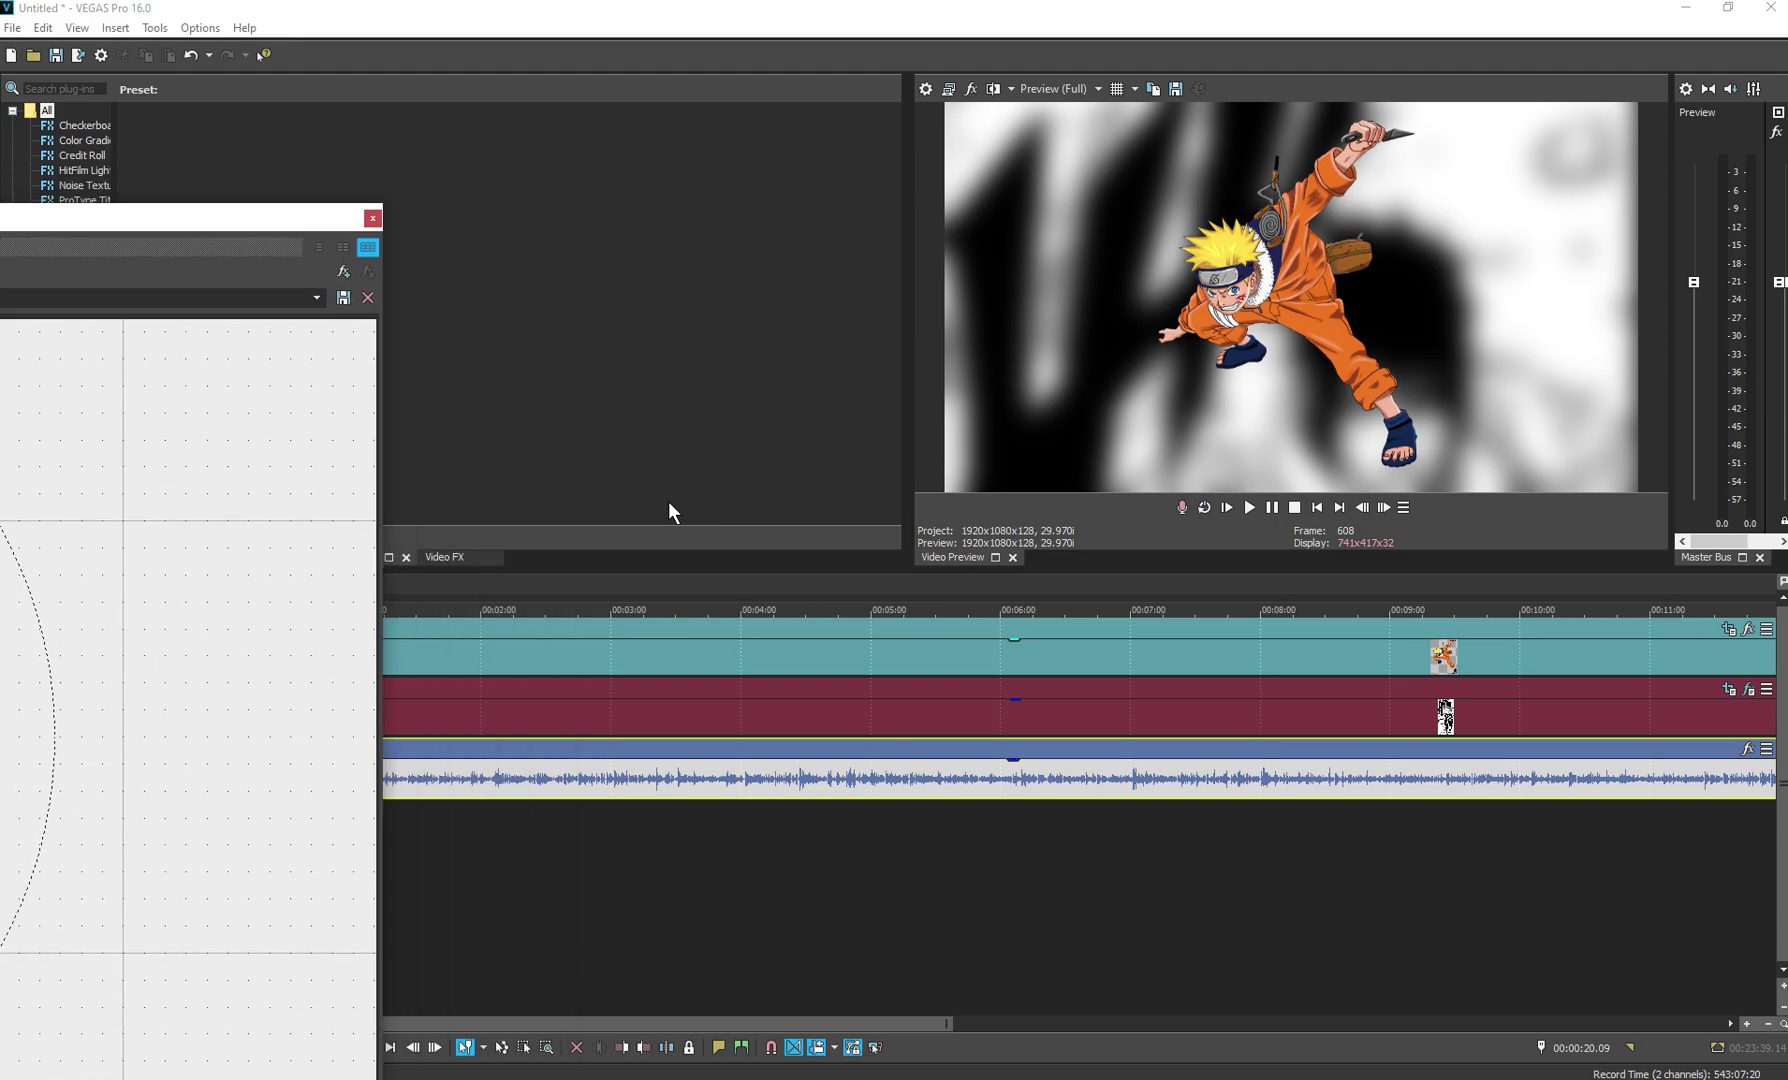
{"action": "key", "text": "space"}
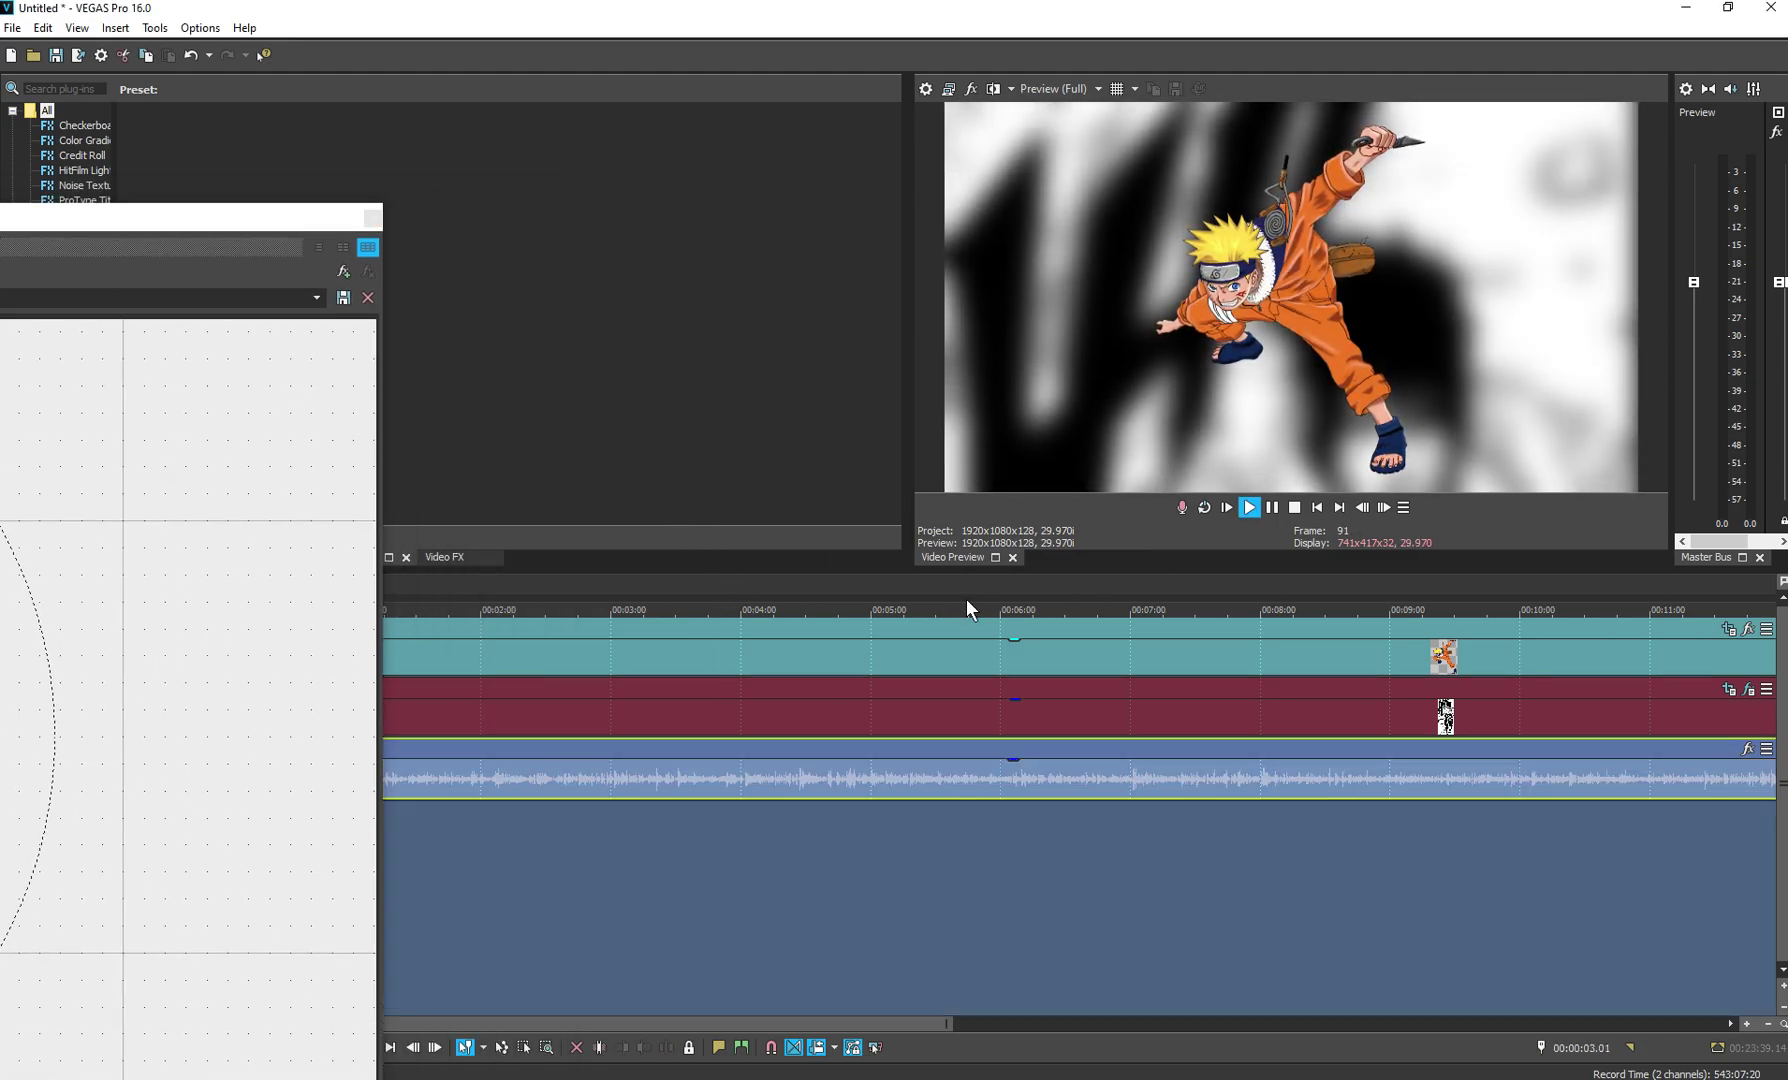
{"action": "left_click_drag", "start_coordinate": [430, 588], "coordinate": [745, 593]}
{"action": "scroll", "coordinate": [785, 590], "scroll_direction": "down", "scroll_amount": 2}
{"action": "mouse_move", "coordinate": [536, 592]}
{"action": "left_mouse_down"}
{"action": "mouse_move", "coordinate": [459, 591]}
{"action": "mouse_move", "coordinate": [551, 591]}
{"action": "left_mouse_up"}
{"action": "left_click_drag", "start_coordinate": [255, 218], "coordinate": [675, 238]}
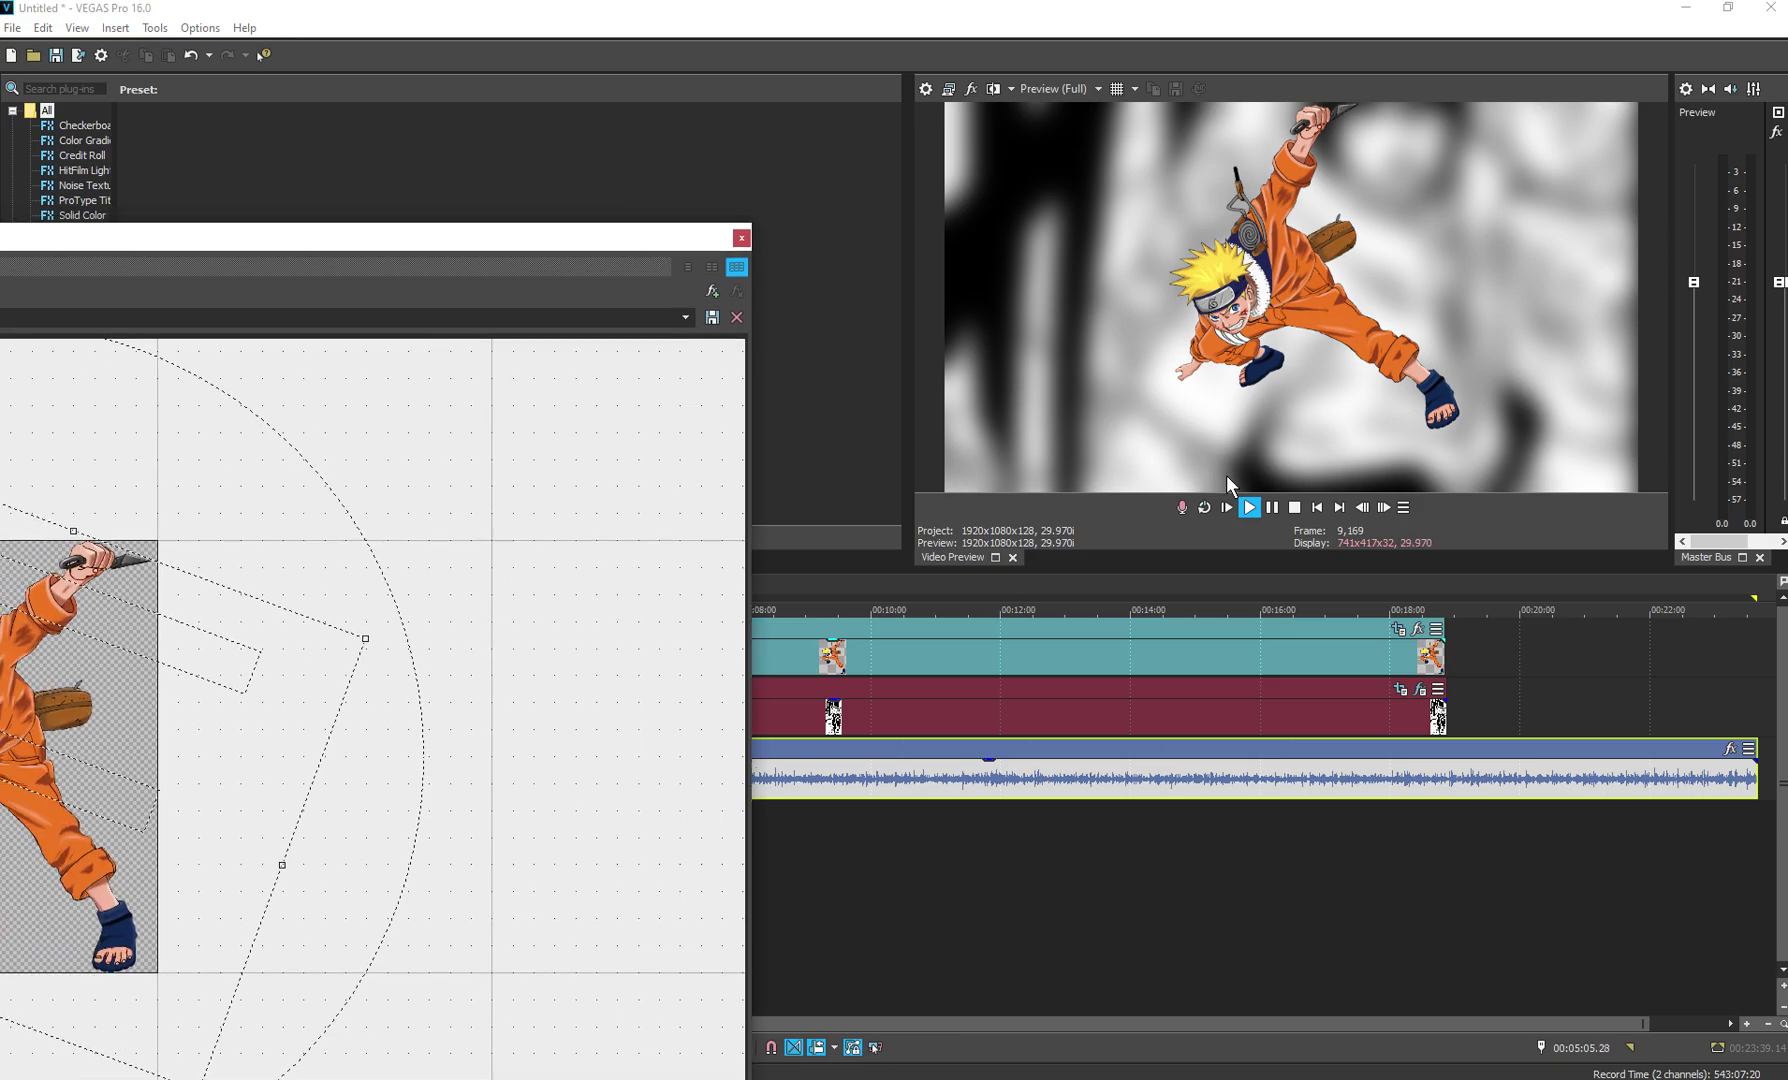
{"action": "left_click", "coordinate": [1271, 507]}
Retime the Naruto image's existing rotation keyframes so they all fall within about the first 10 seconds
{"action": "left_click_drag", "start_coordinate": [390, 245], "coordinate": [865, 118]}
{"action": "double_click", "coordinate": [865, 118]}
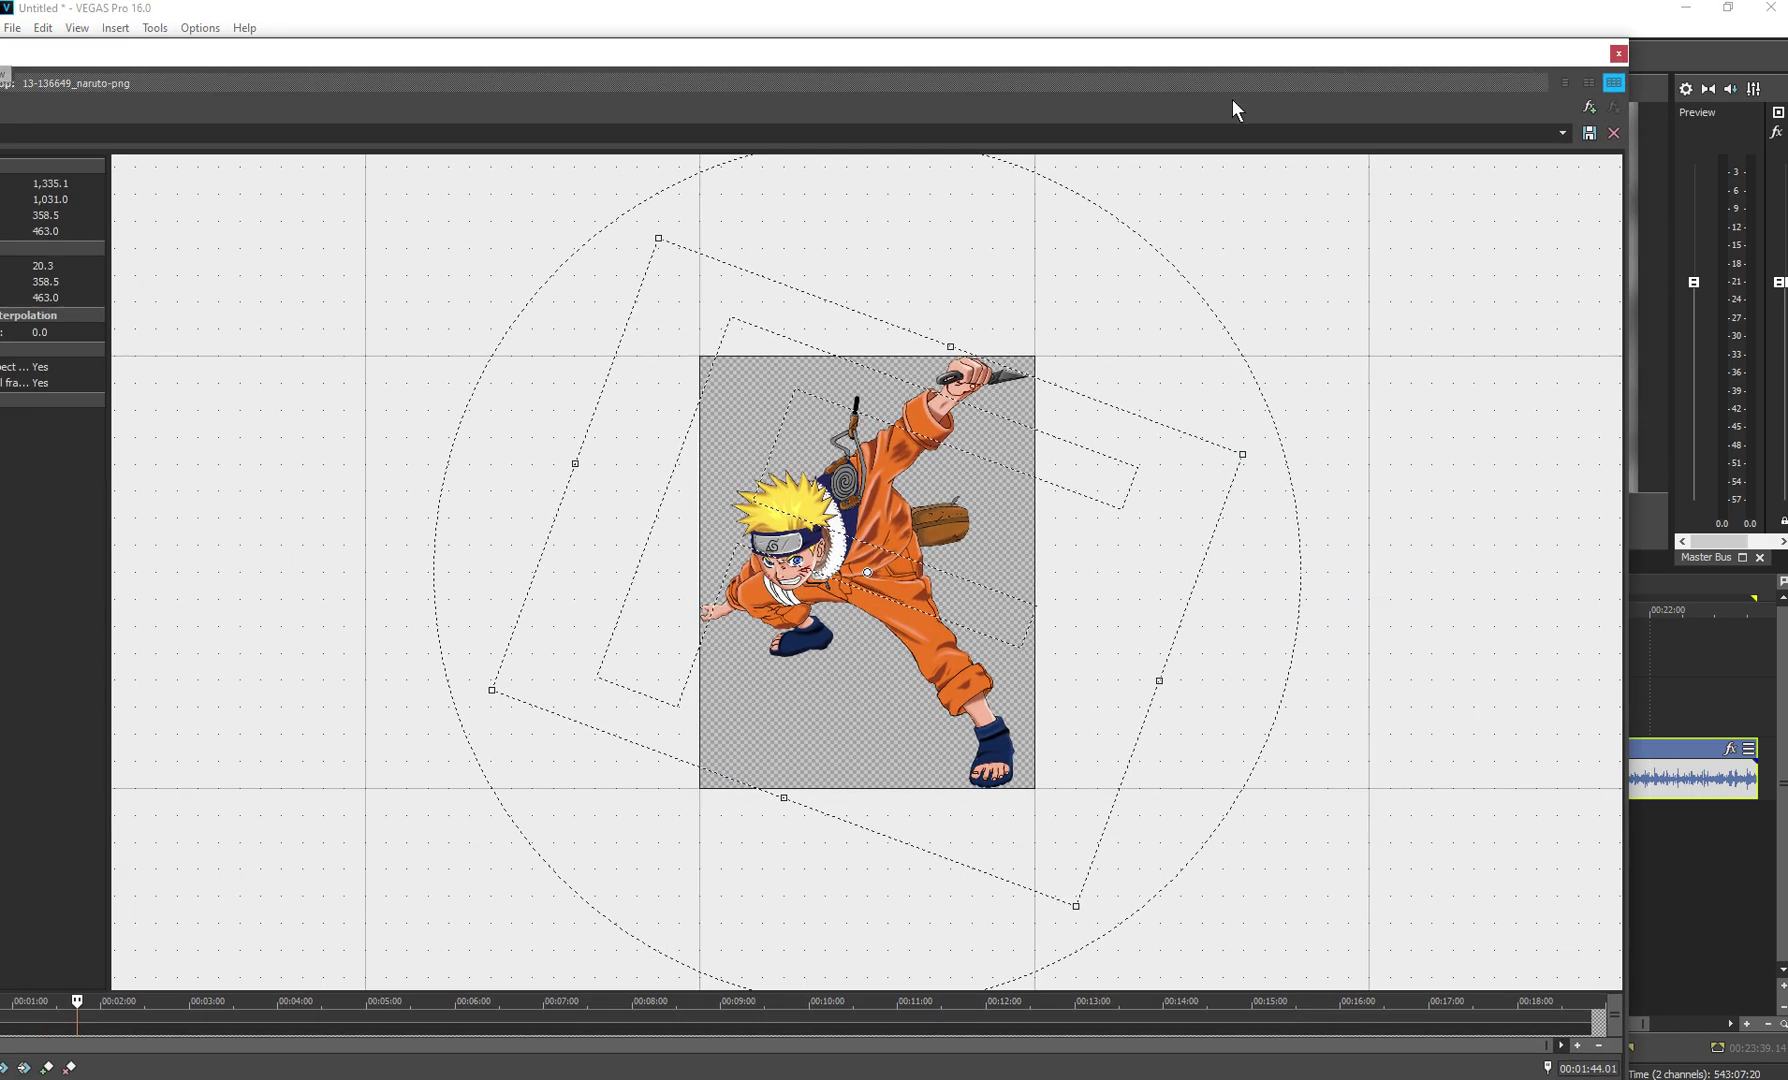
{"action": "left_click_drag", "start_coordinate": [753, 60], "coordinate": [1071, 21]}
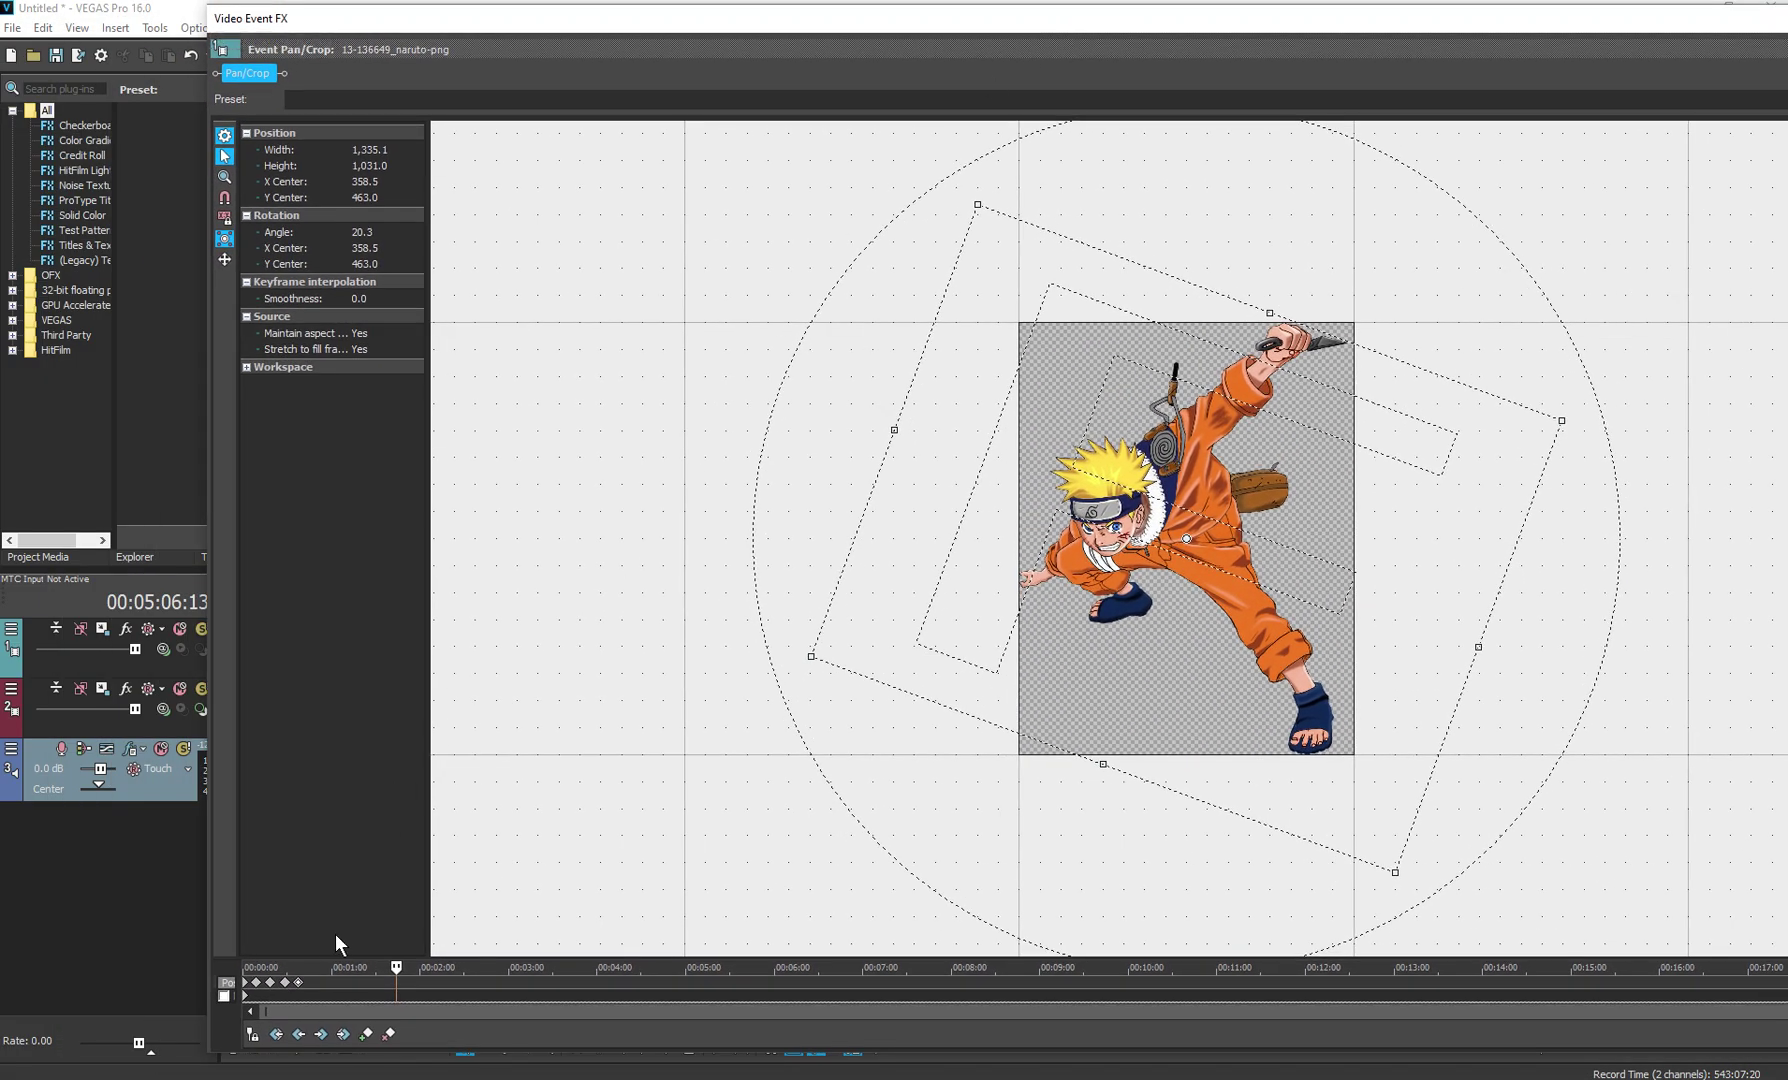
{"action": "scroll", "coordinate": [400, 970], "scroll_direction": "up", "scroll_amount": 5}
{"action": "scroll", "coordinate": [442, 967], "scroll_direction": "down", "scroll_amount": 5}
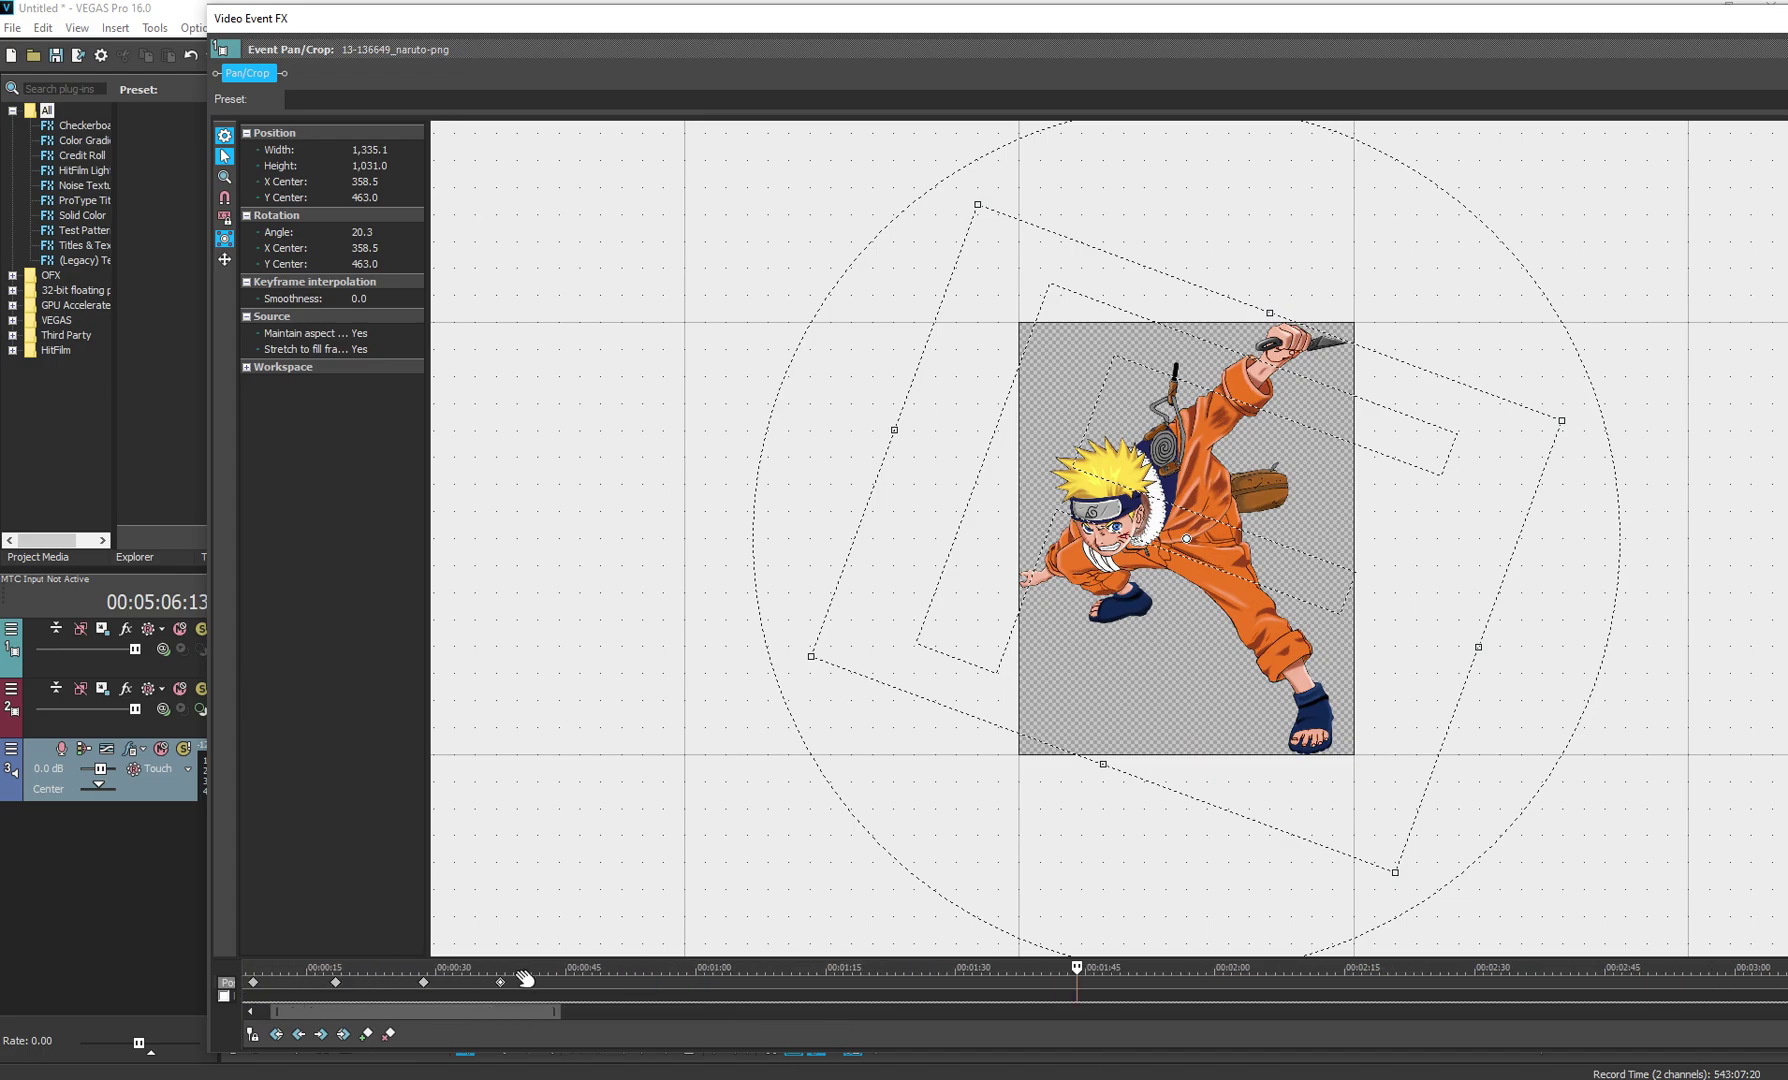
{"action": "mouse_move", "coordinate": [298, 990]}
{"action": "left_mouse_down"}
{"action": "mouse_move", "coordinate": [273, 988]}
{"action": "mouse_move", "coordinate": [291, 1002]}
{"action": "left_mouse_up"}
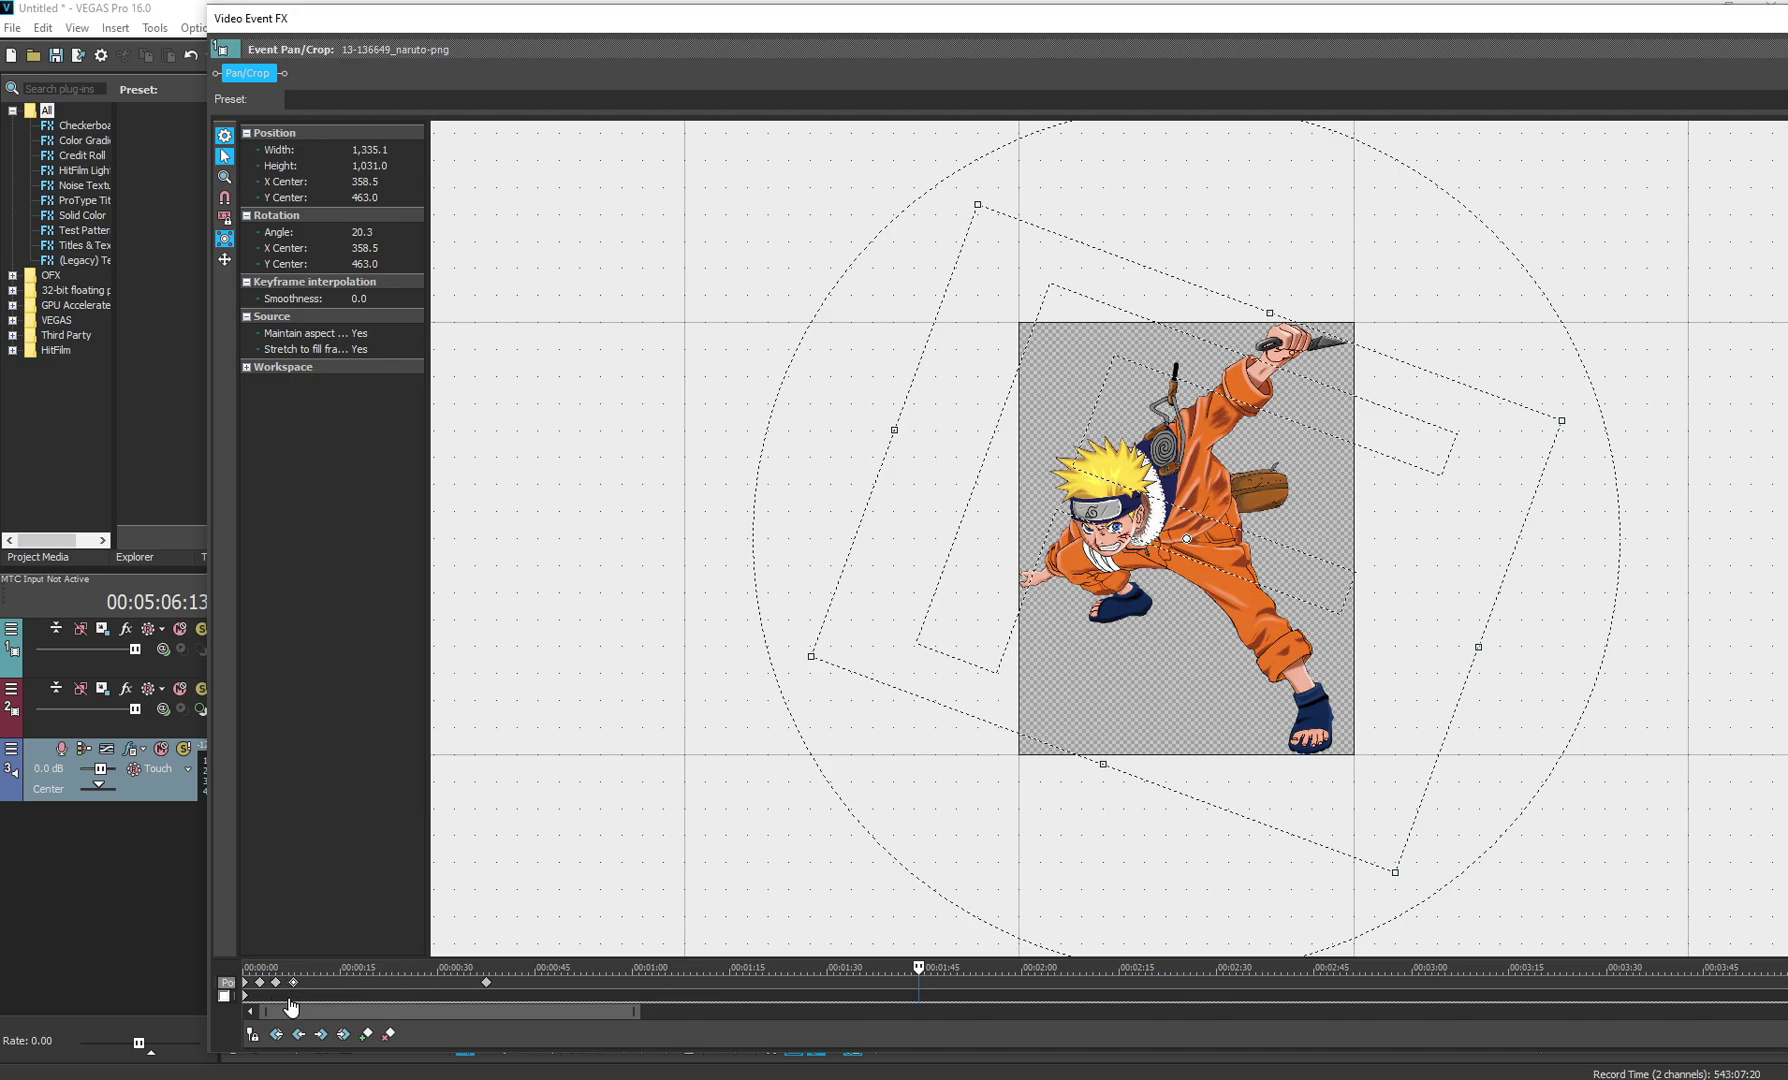
{"action": "left_click_drag", "start_coordinate": [488, 992], "coordinate": [308, 995]}
Add crop rotation keyframes from about 12 seconds to 00:00:22.11 with angles -10.0, 33.9, 31.2, -17.2 and -31.1
{"action": "double_click", "coordinate": [321, 983]}
{"action": "left_click_drag", "start_coordinate": [942, 881], "coordinate": [1240, 810]}
{"action": "left_click_drag", "start_coordinate": [321, 966], "coordinate": [329, 966]}
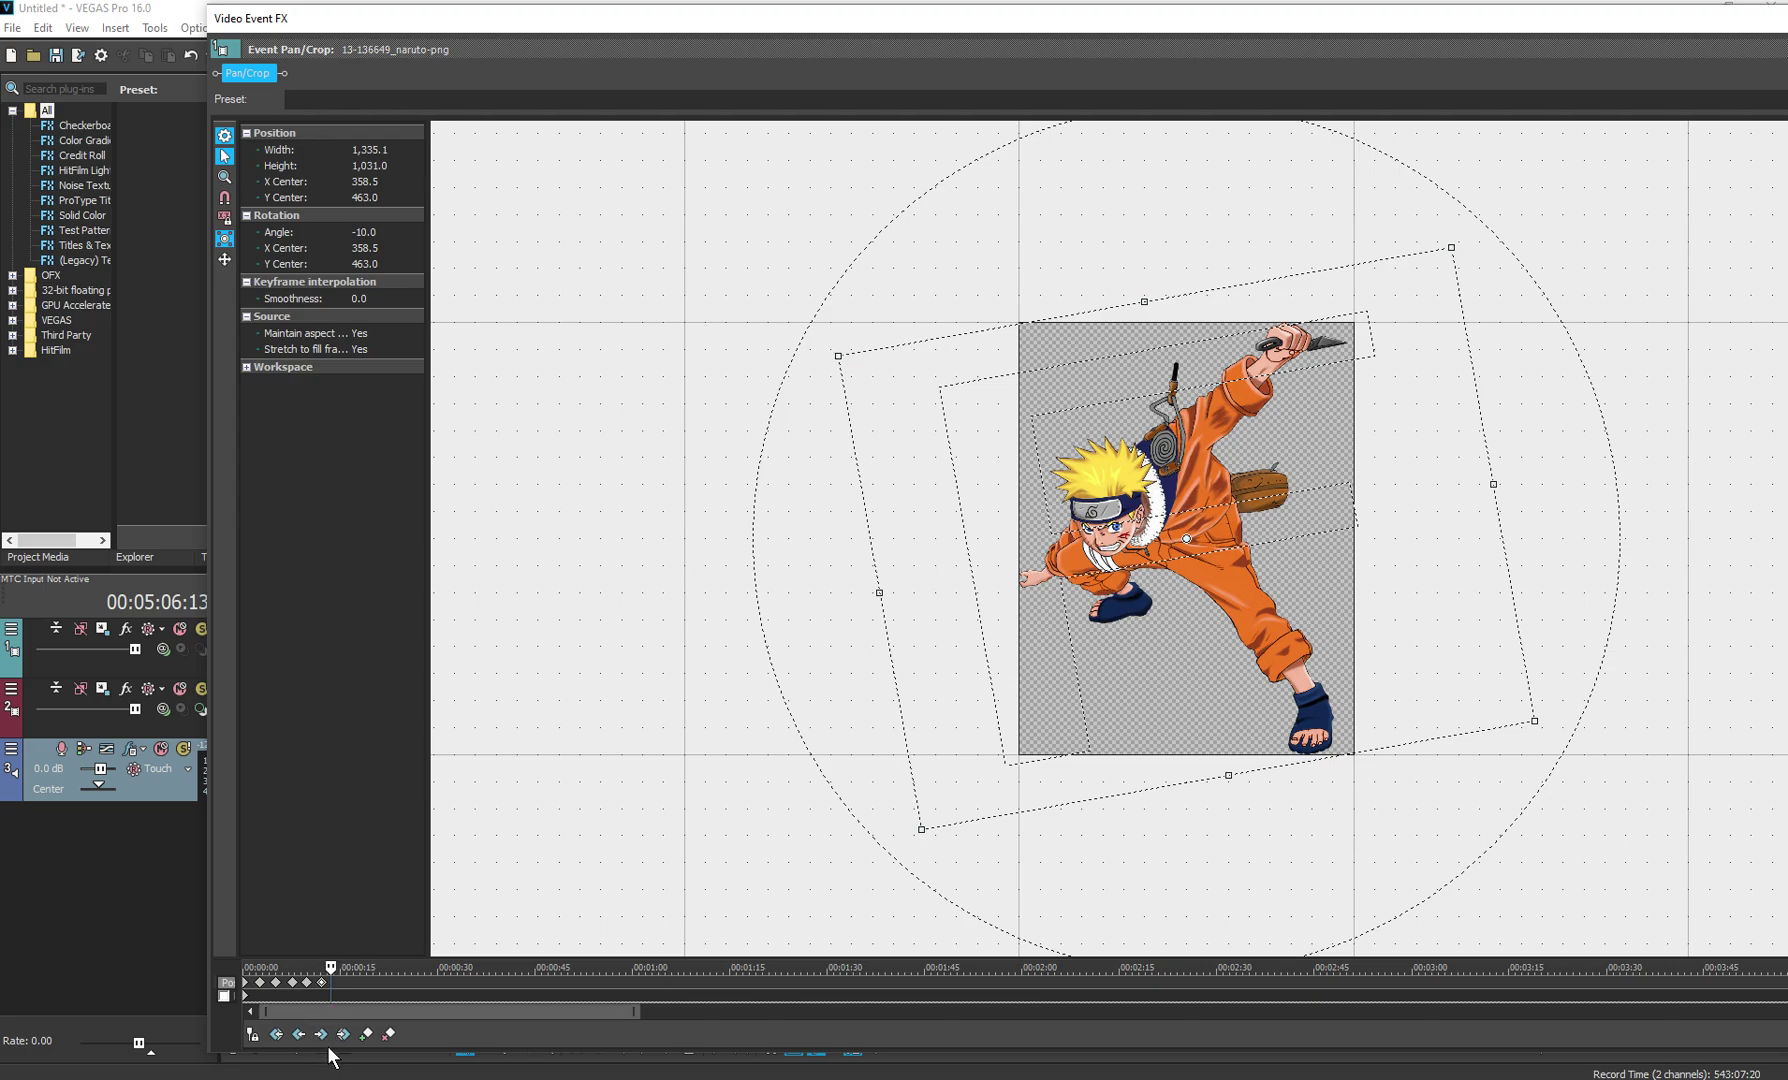
{"action": "left_click_drag", "start_coordinate": [990, 926], "coordinate": [638, 758]}
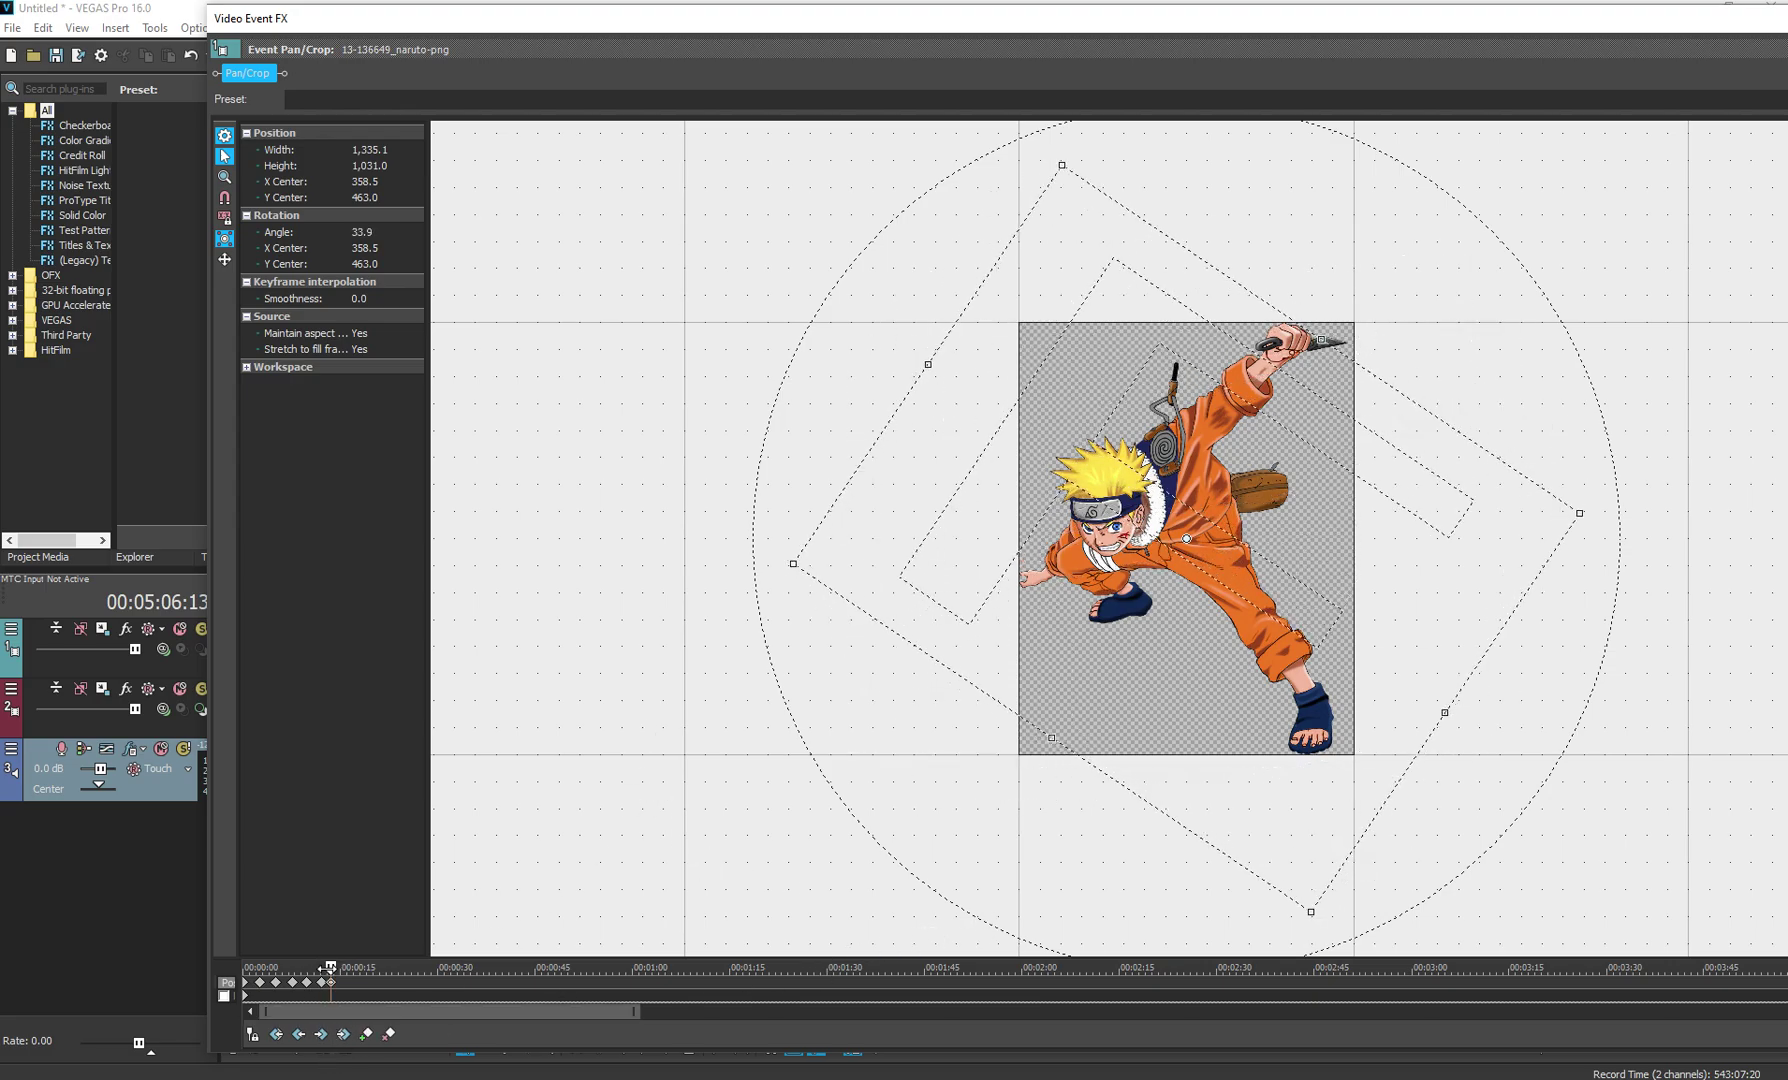
{"action": "left_click_drag", "start_coordinate": [330, 968], "coordinate": [369, 968]}
{"action": "left_click_drag", "start_coordinate": [1132, 843], "coordinate": [1035, 775]}
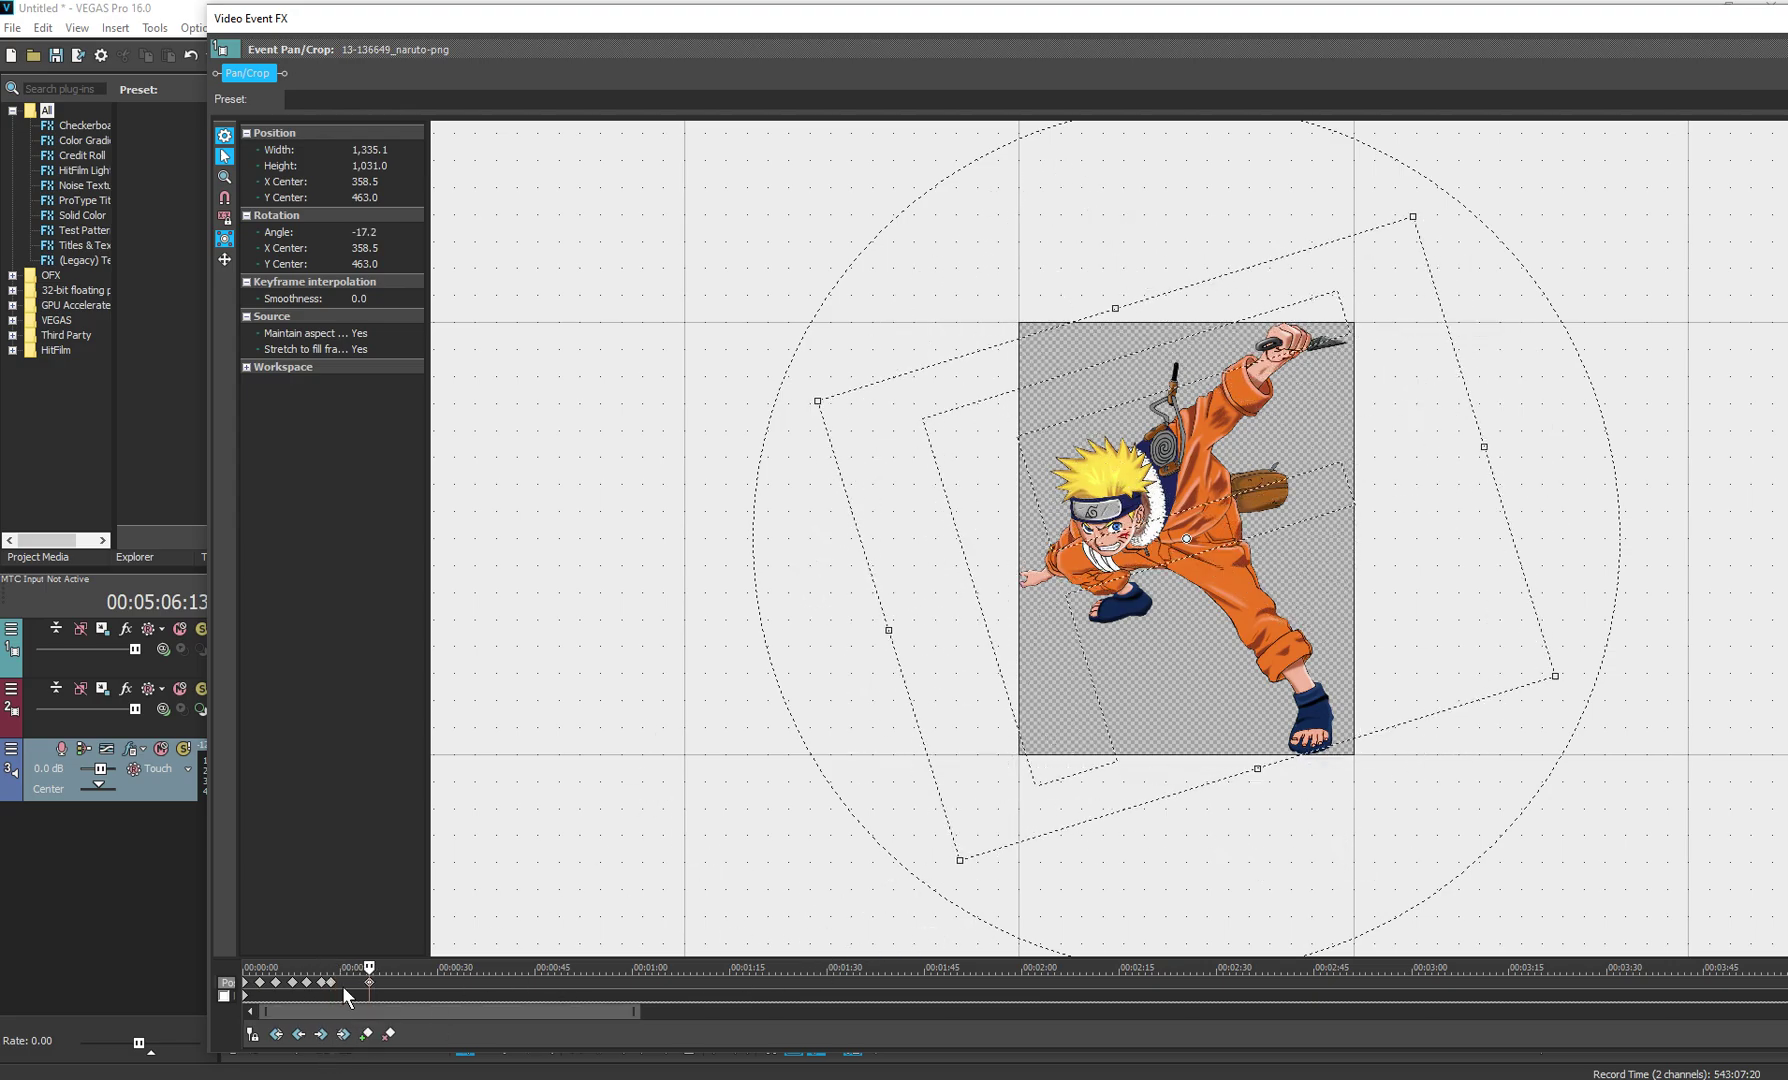
{"action": "left_click_drag", "start_coordinate": [369, 966], "coordinate": [355, 968]}
{"action": "left_click_drag", "start_coordinate": [1038, 858], "coordinate": [716, 939]}
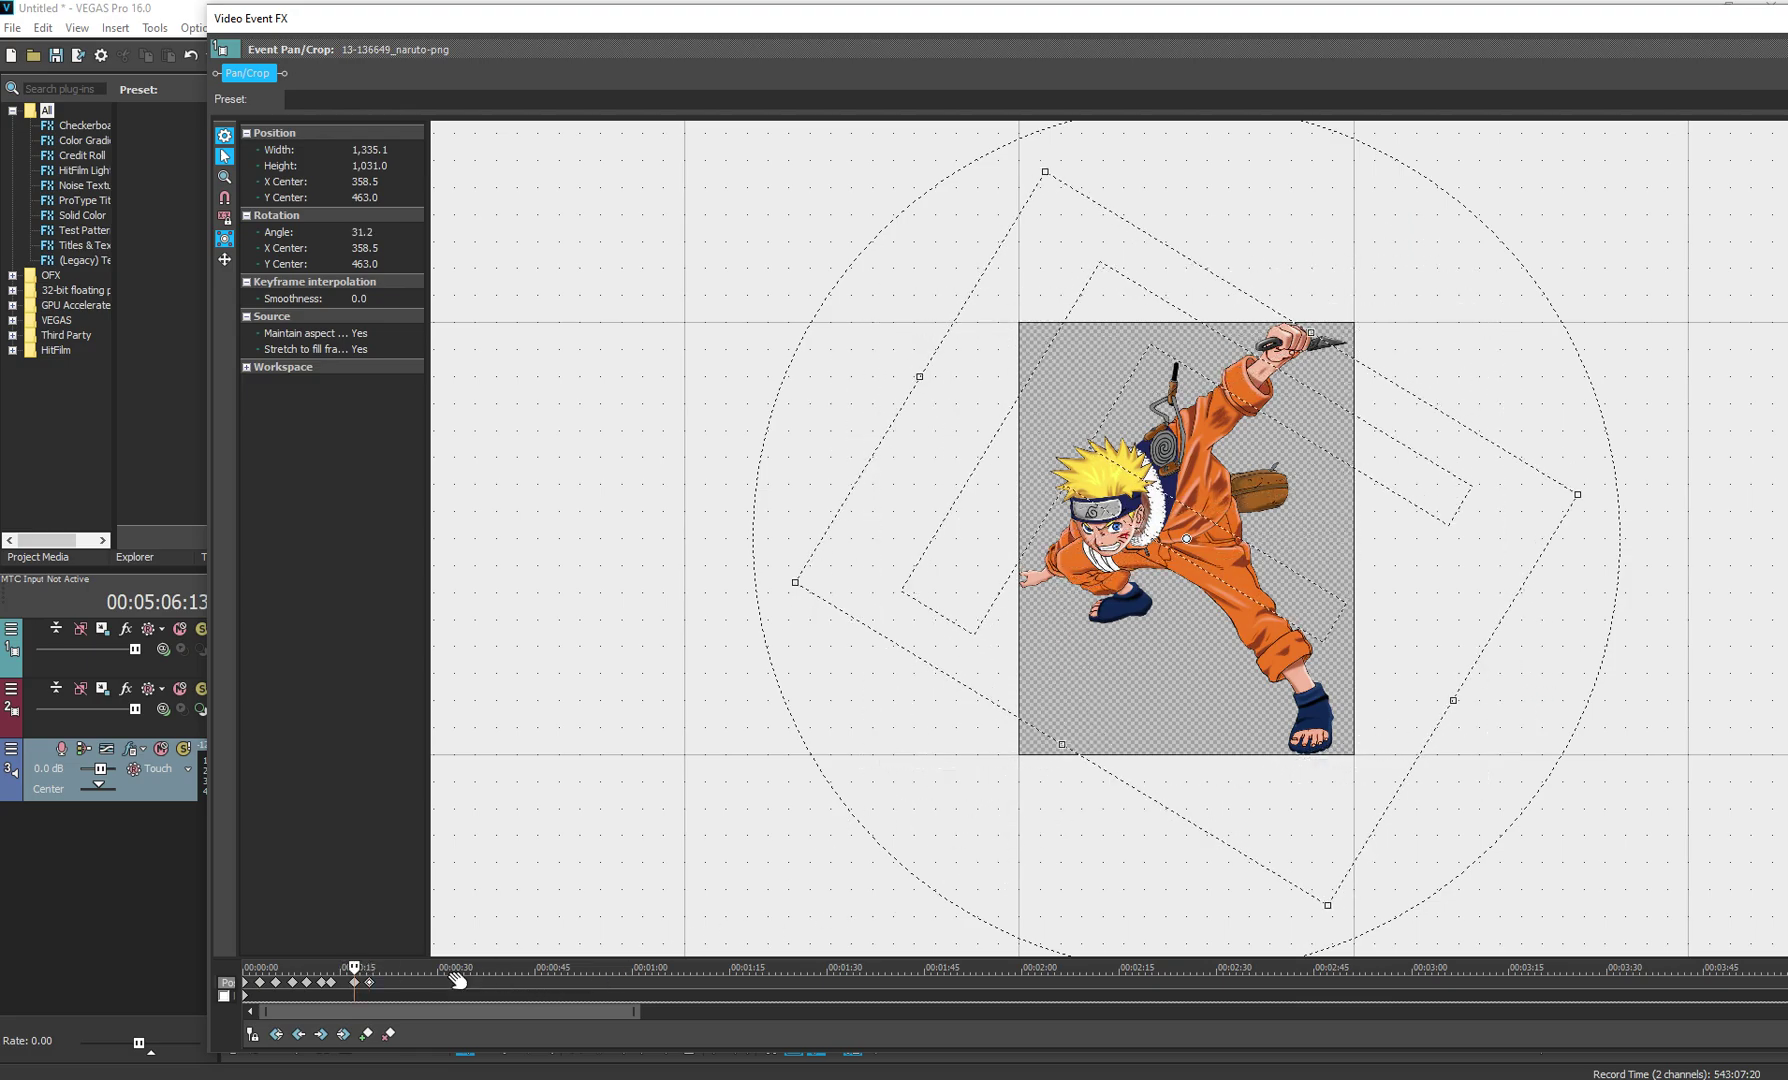
{"action": "left_click_drag", "start_coordinate": [354, 966], "coordinate": [388, 966]}
{"action": "left_click_drag", "start_coordinate": [834, 926], "coordinate": [946, 858]}
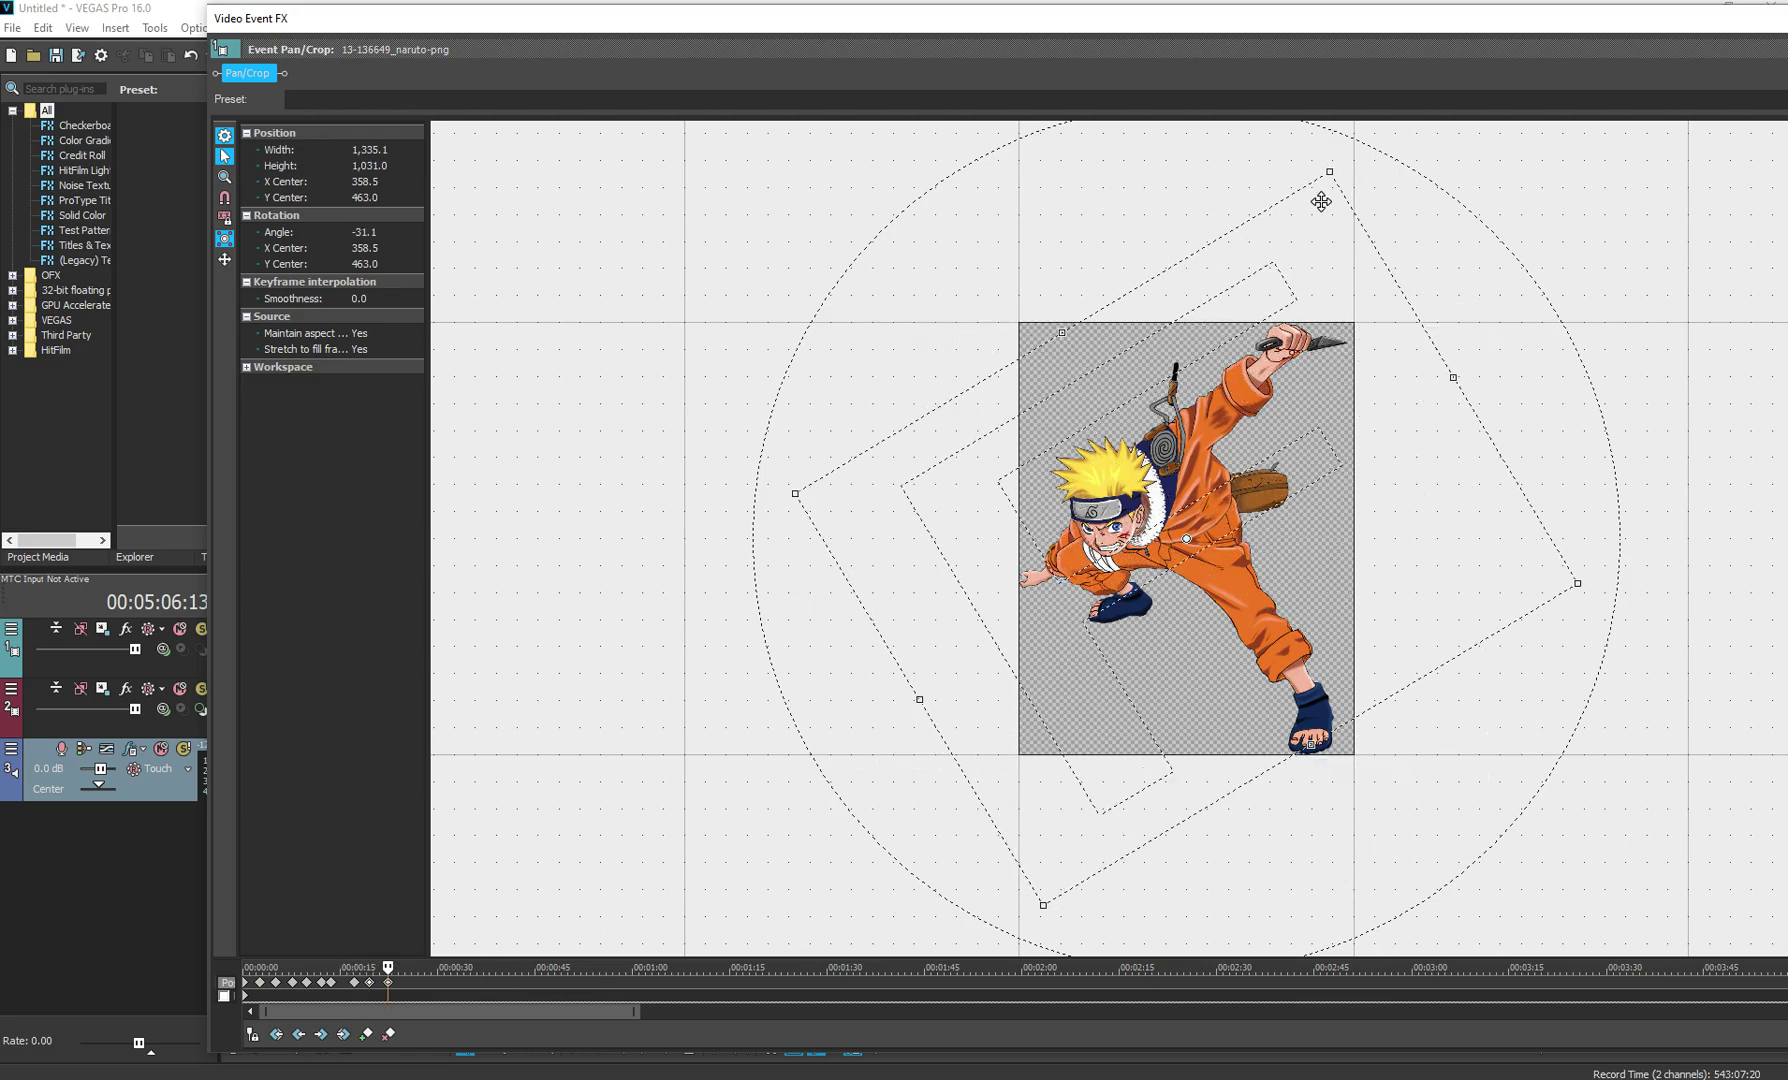
Close the pan/crop window and play the opening seconds to review the faster sway
{"action": "left_click_drag", "start_coordinate": [1386, 35], "coordinate": [738, 119]}
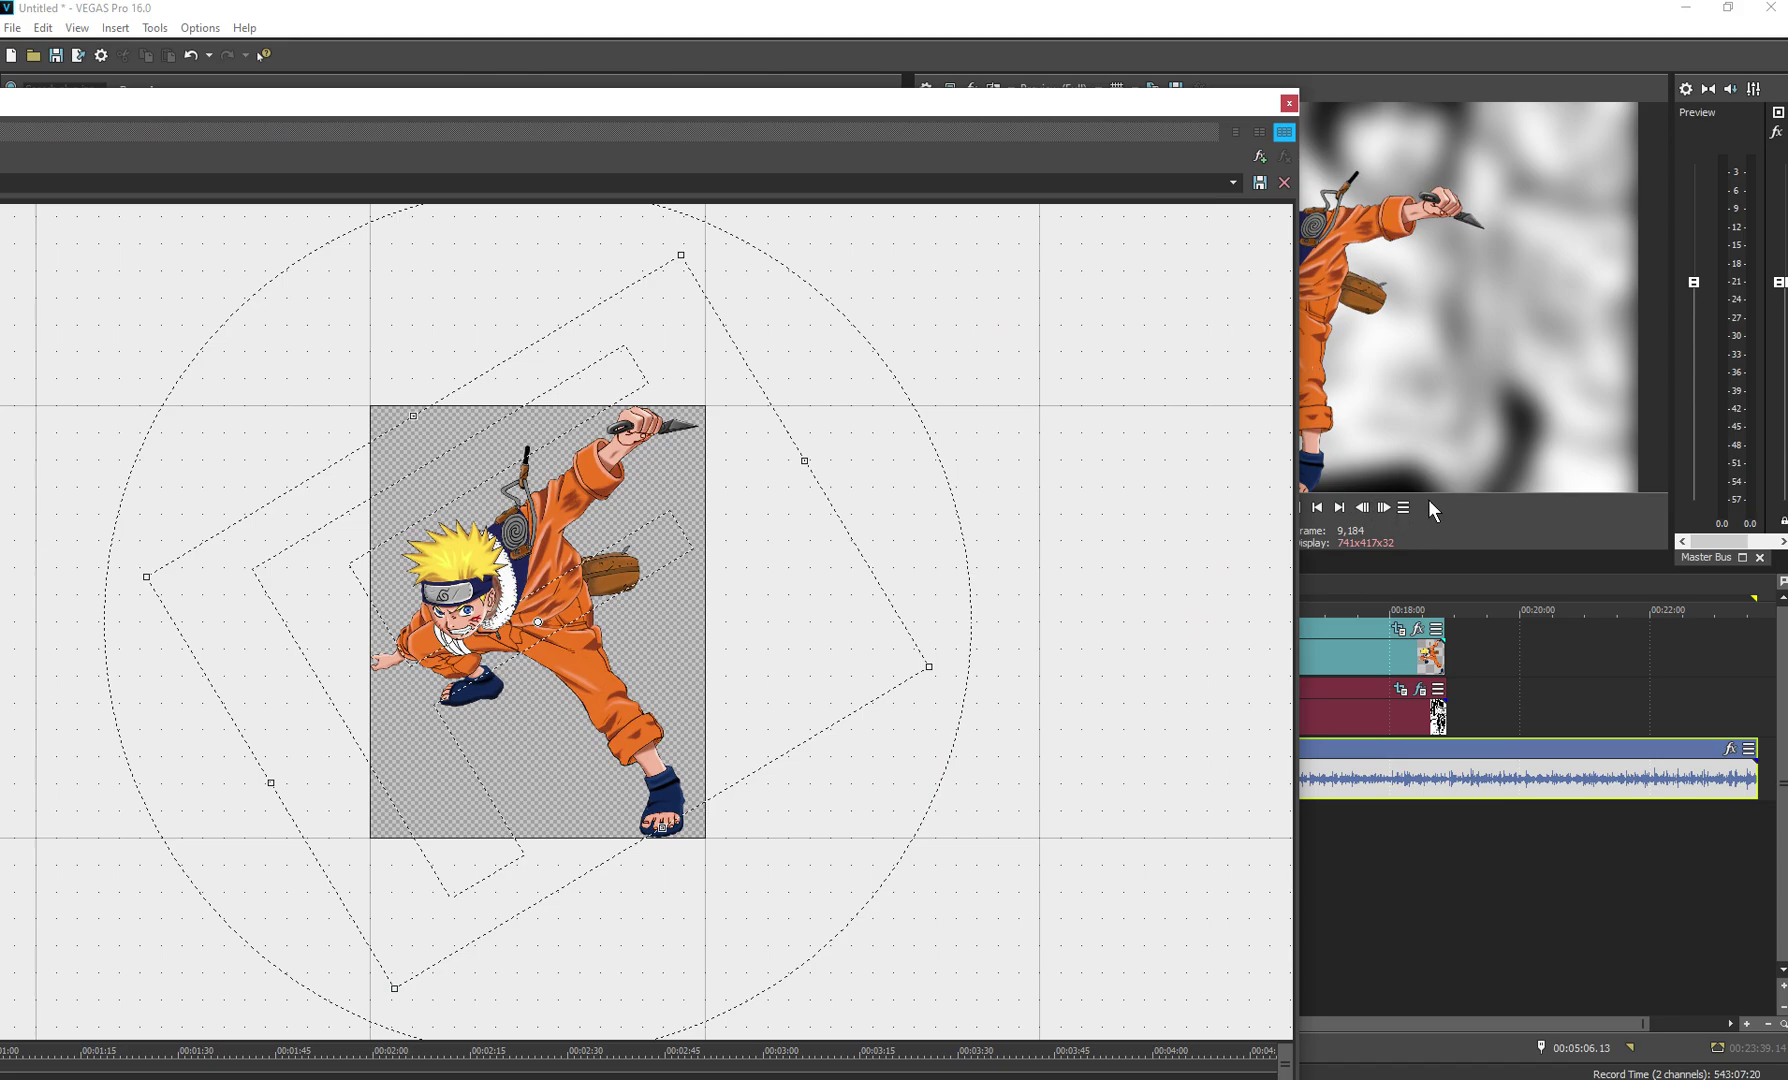
{"action": "left_click", "coordinate": [1289, 103]}
{"action": "key", "text": "Home"}
{"action": "key", "text": "space"}
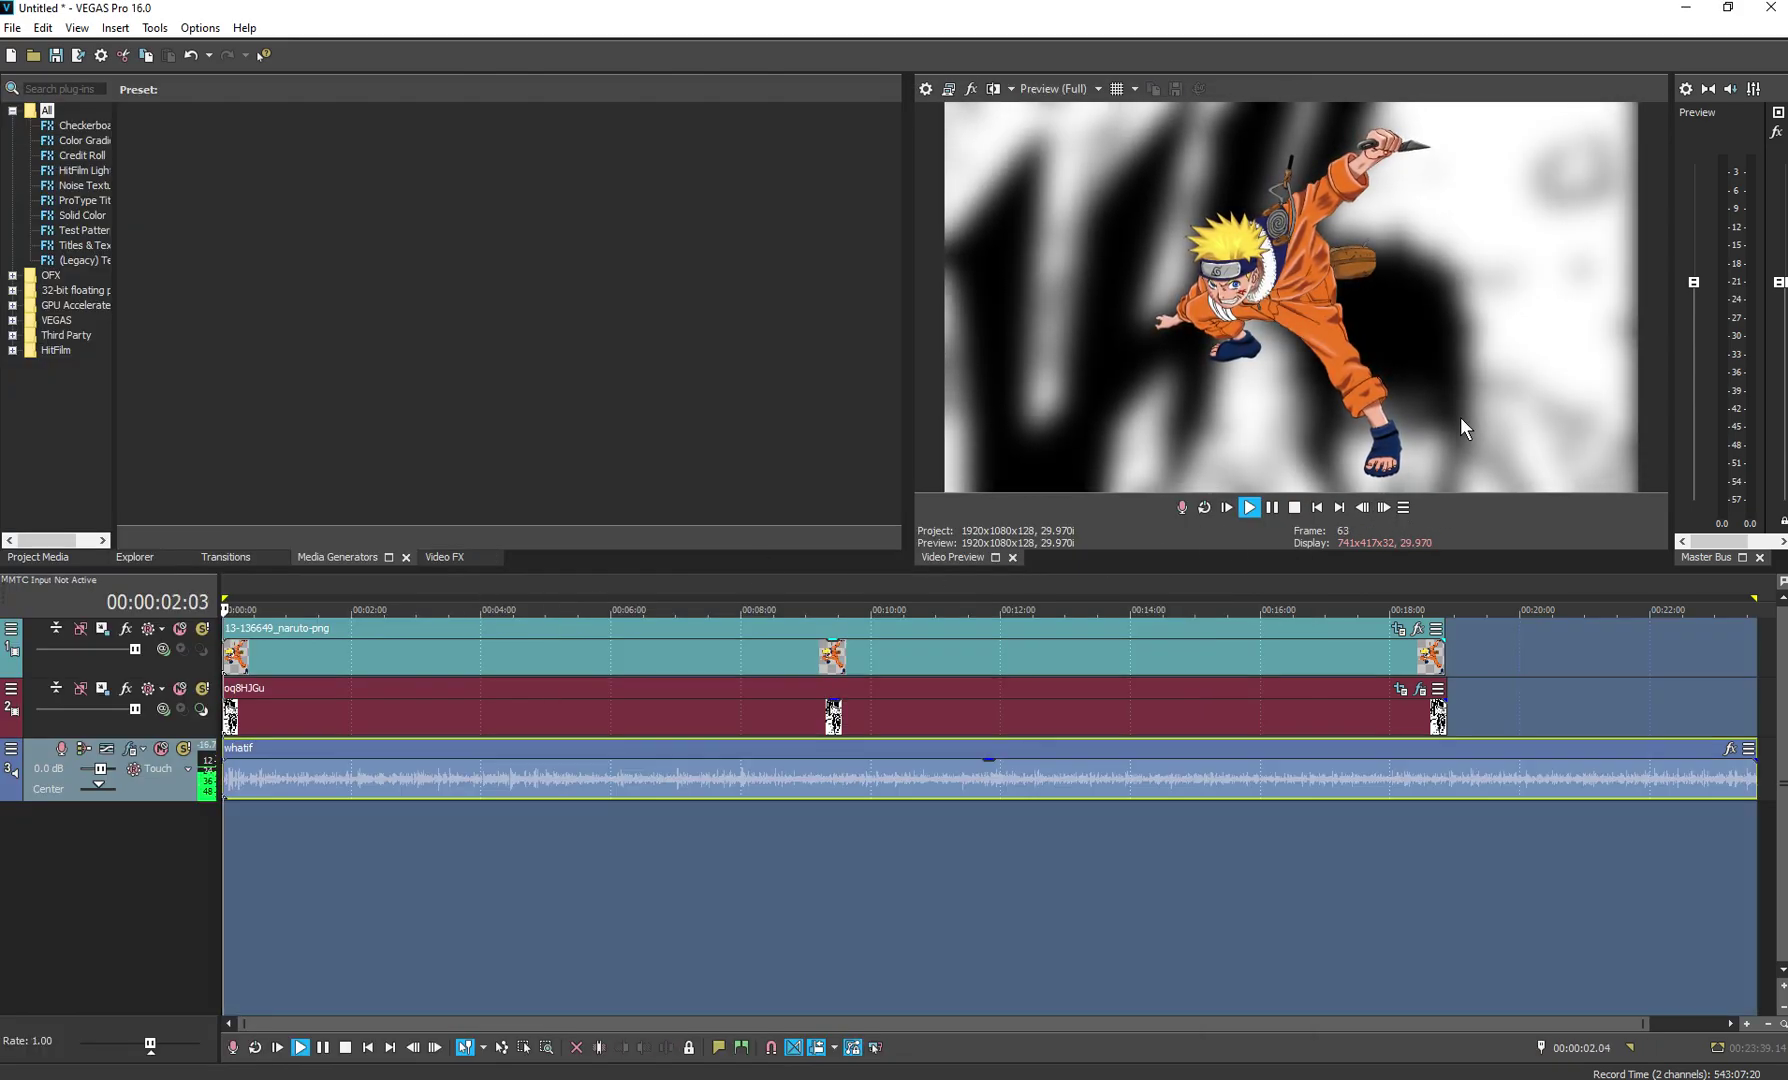
{"action": "left_click", "coordinate": [1273, 506]}
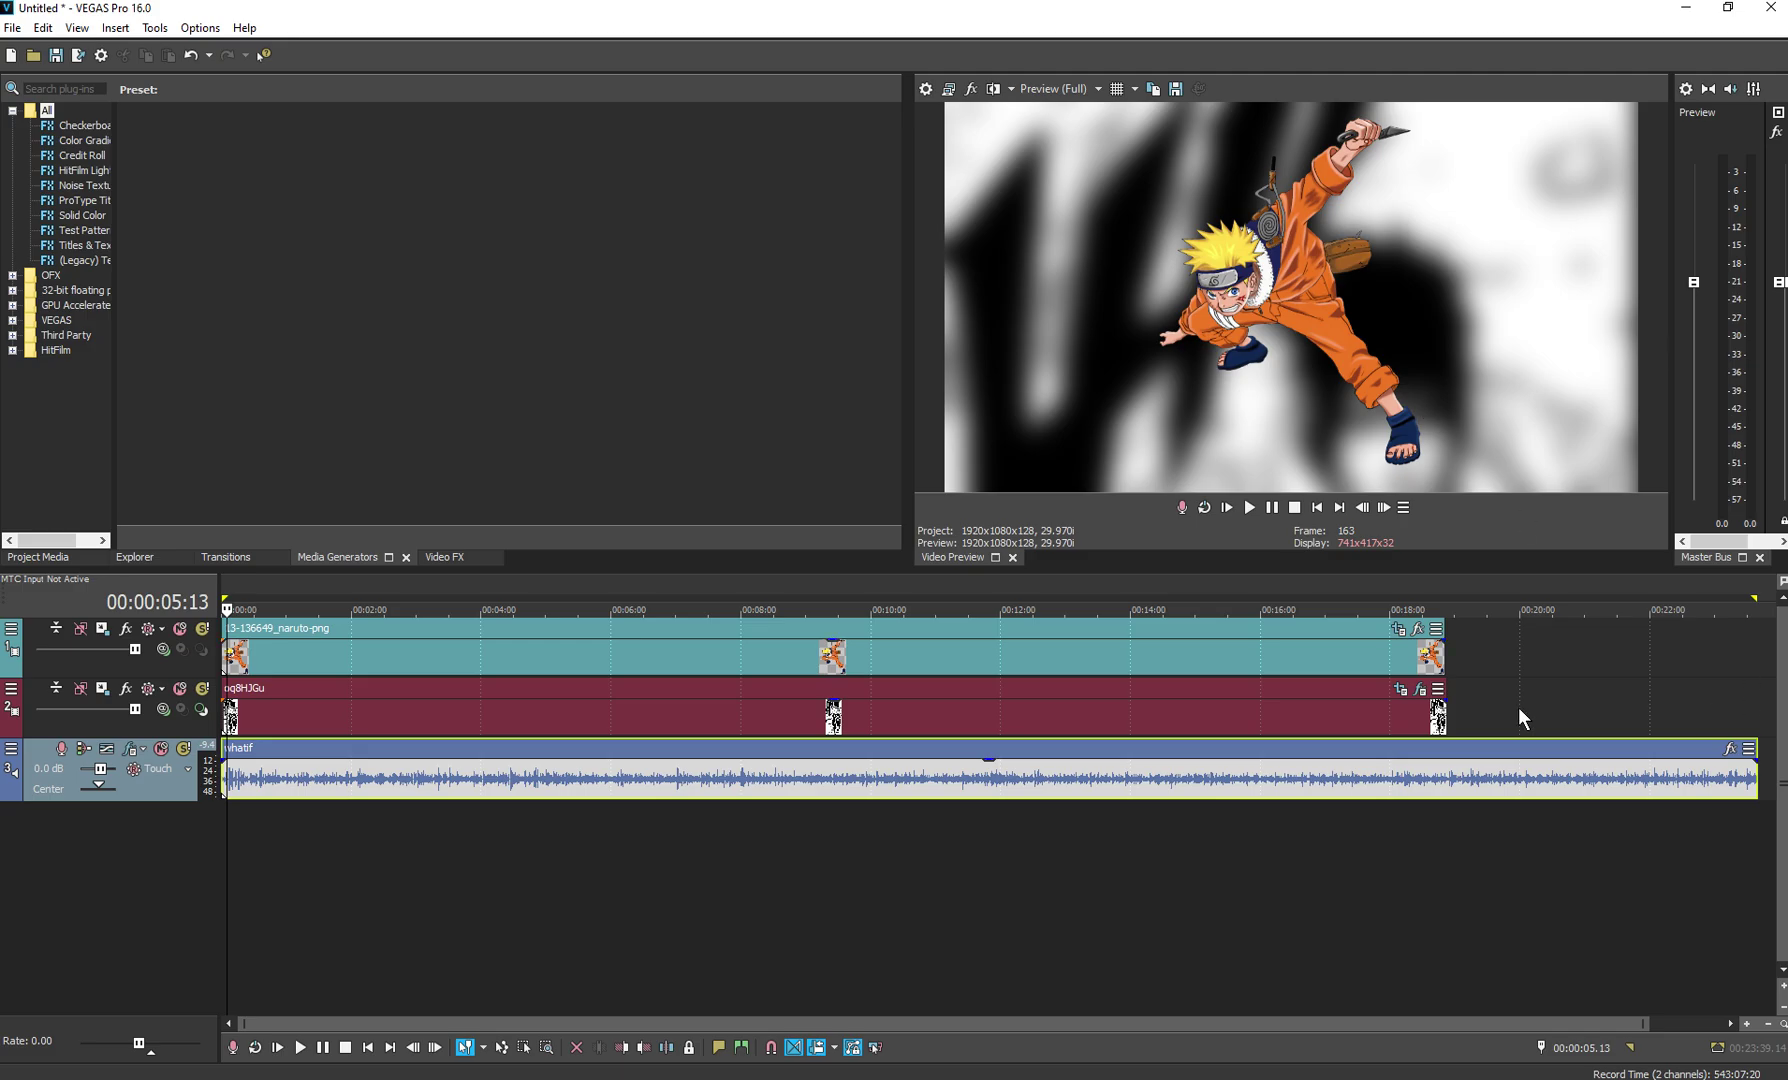
{"action": "scroll", "coordinate": [1497, 672], "scroll_direction": "up", "scroll_amount": 3}
{"action": "scroll", "coordinate": [1480, 664], "scroll_direction": "down", "scroll_amount": 4}
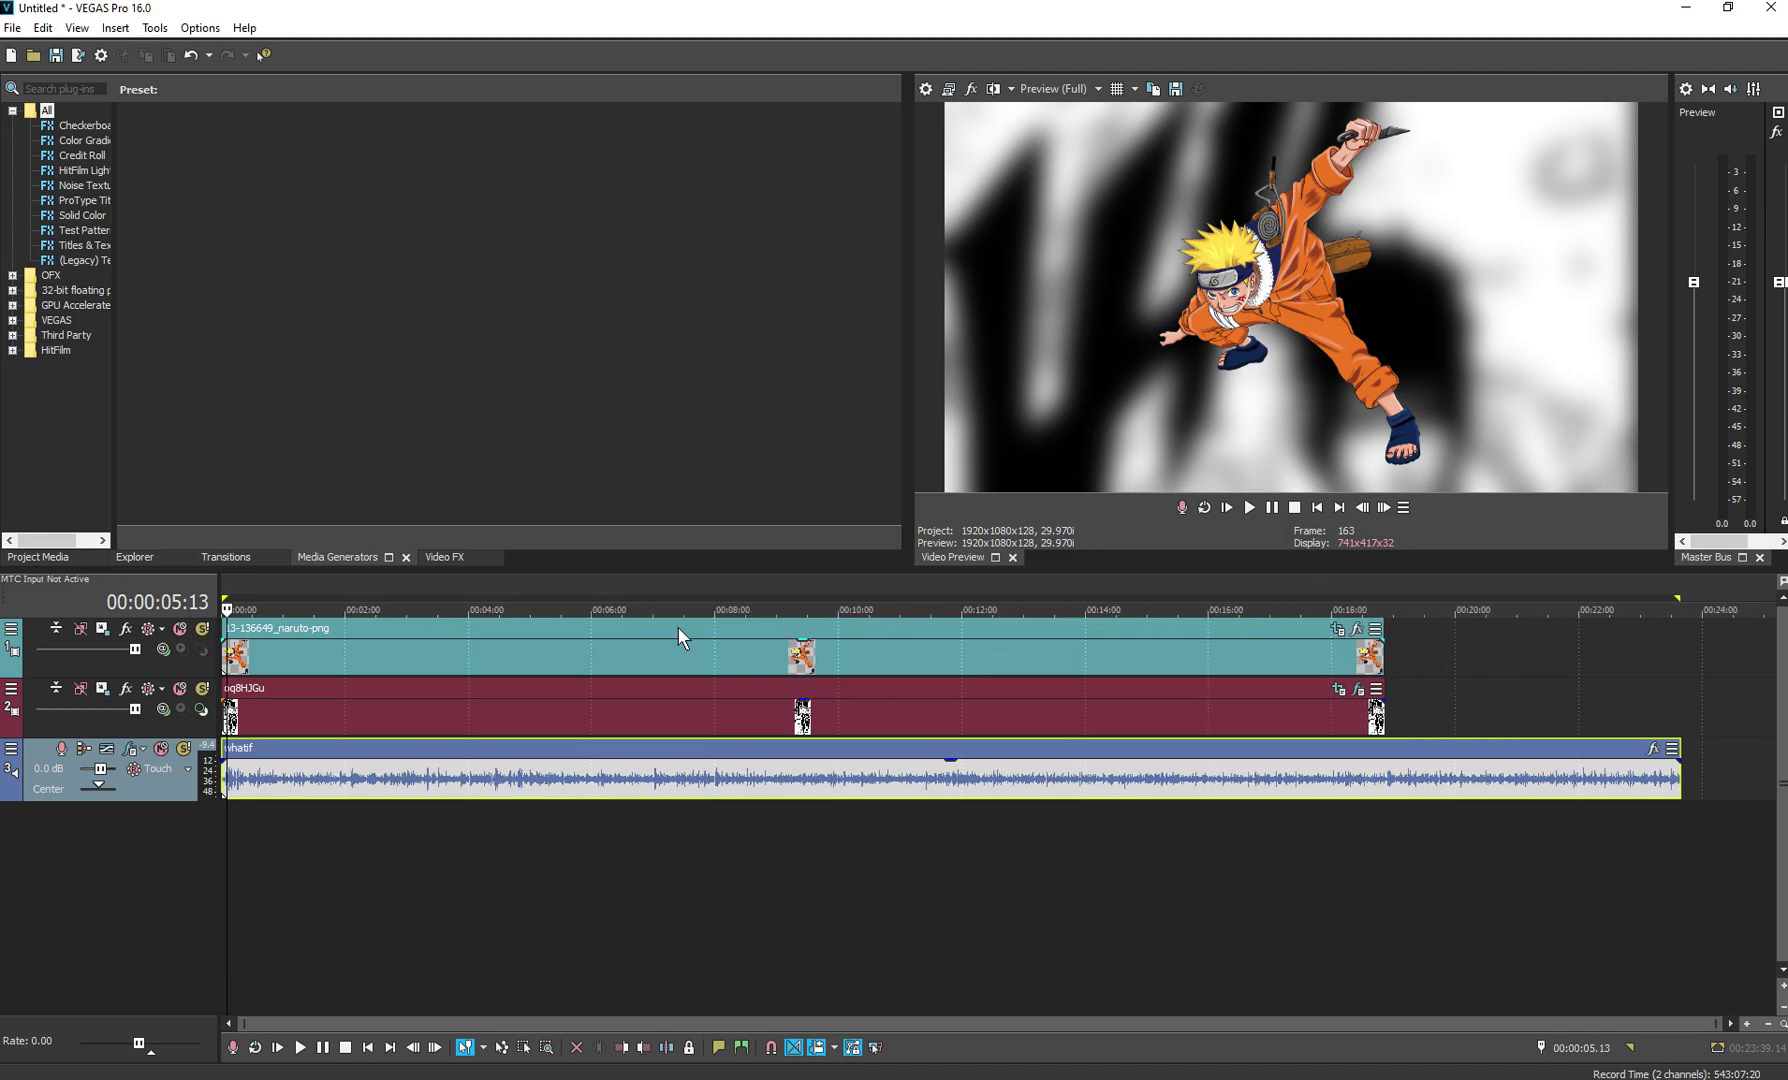
{"action": "scroll", "coordinate": [726, 666], "scroll_direction": "up", "scroll_amount": 5}
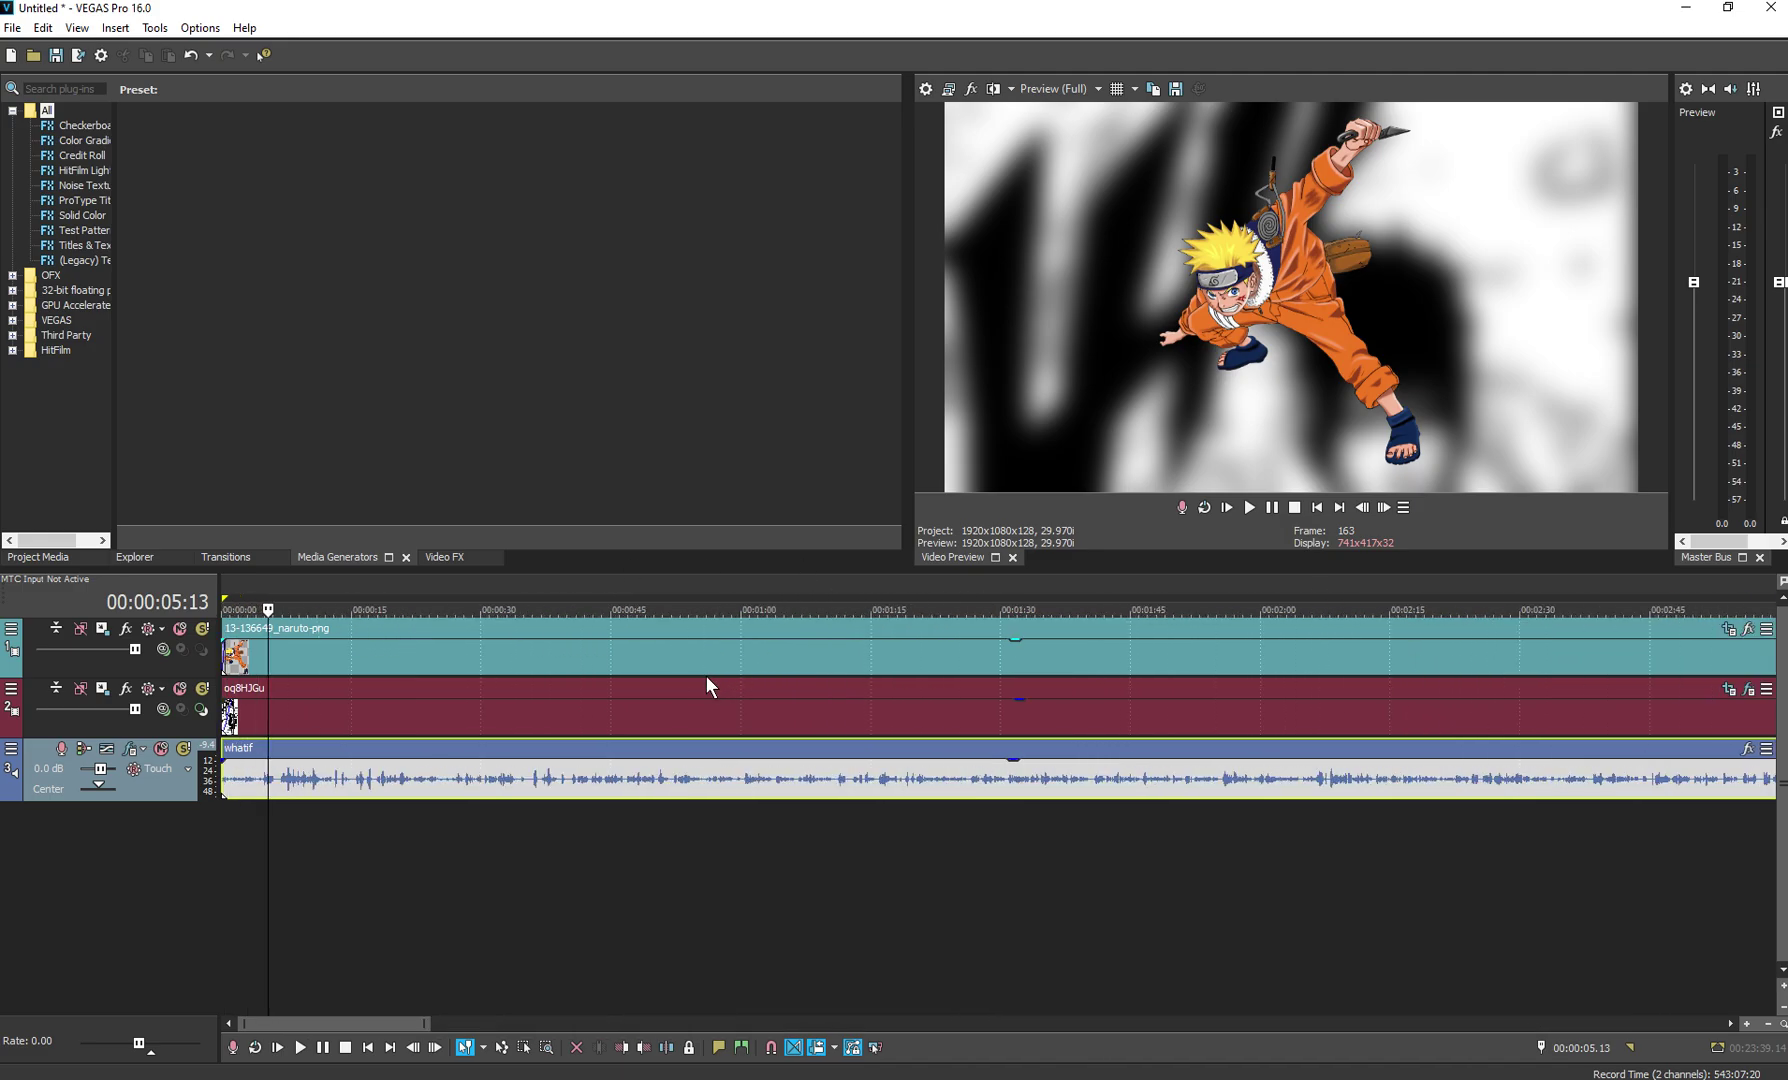
{"action": "scroll", "coordinate": [697, 675], "scroll_direction": "down", "scroll_amount": 5}
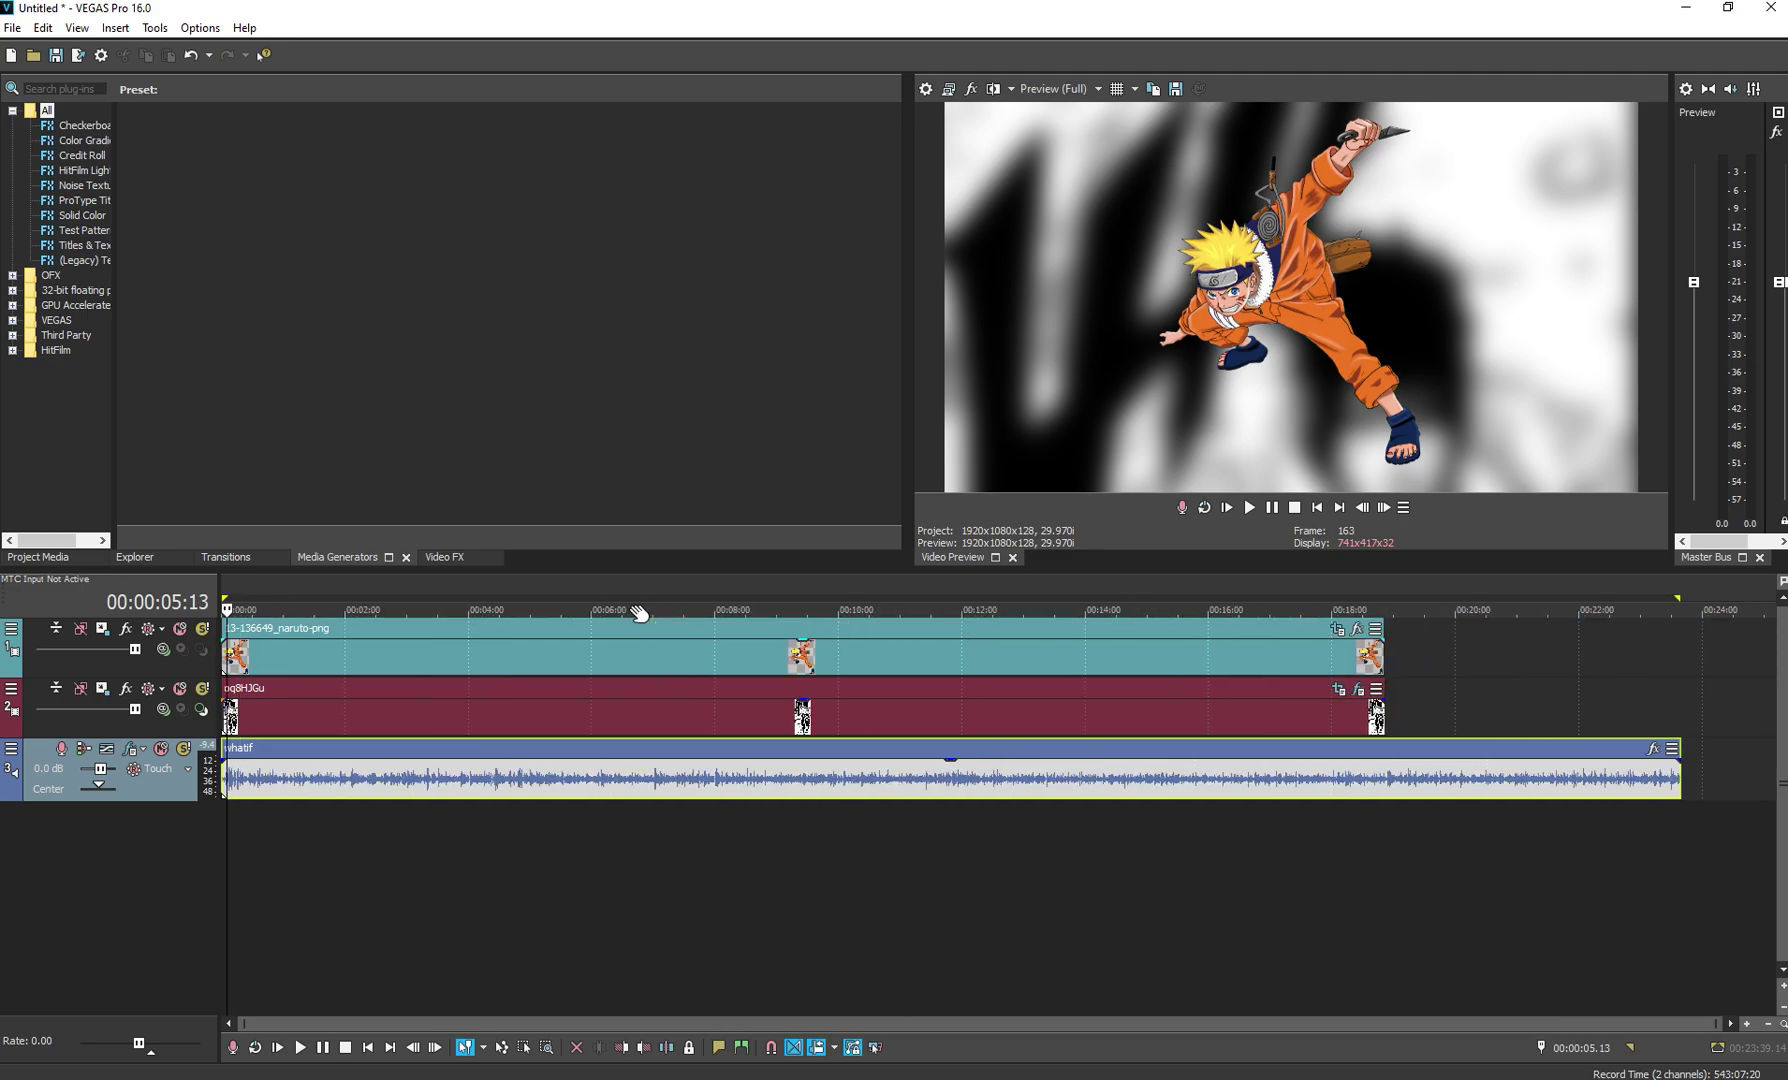
Keyframe the Naruto image's pan/crop frame at 00:12:39.09 with its centre moved to 705.1, 458.6
{"action": "left_click", "coordinate": [1338, 630]}
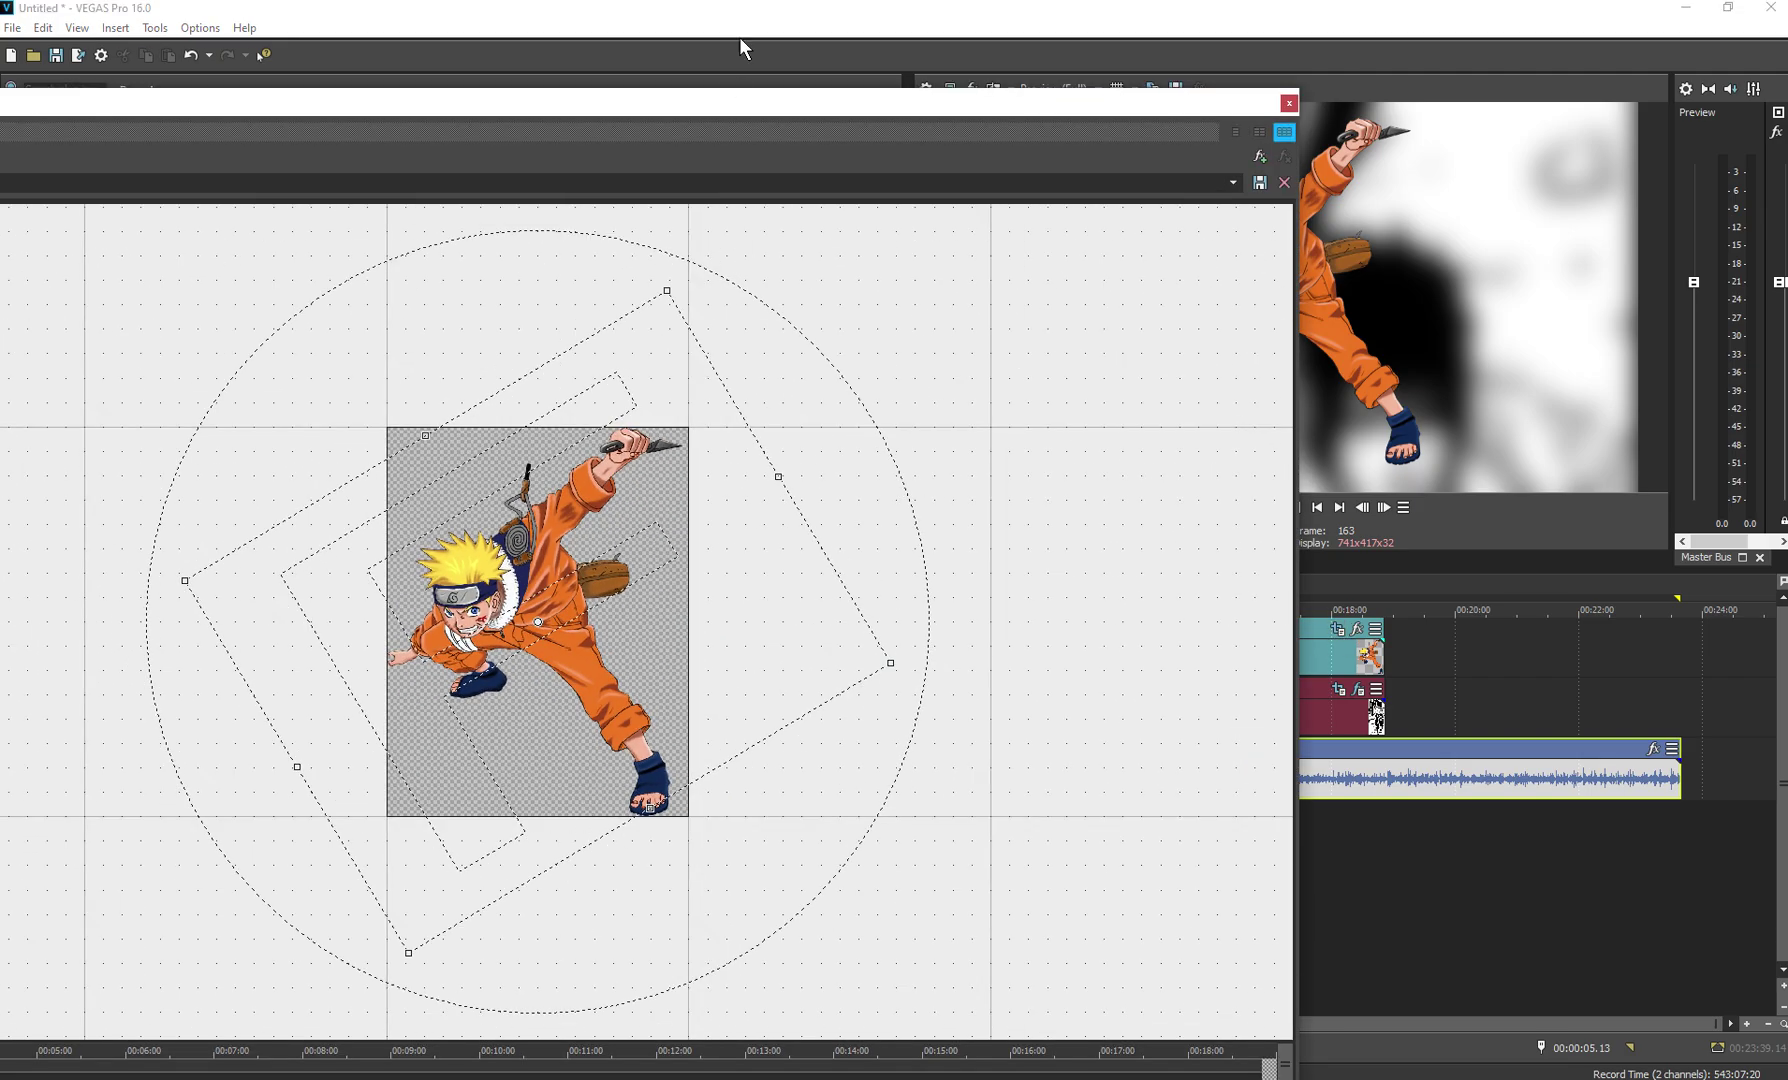
{"action": "left_click_drag", "start_coordinate": [723, 96], "coordinate": [1068, 41]}
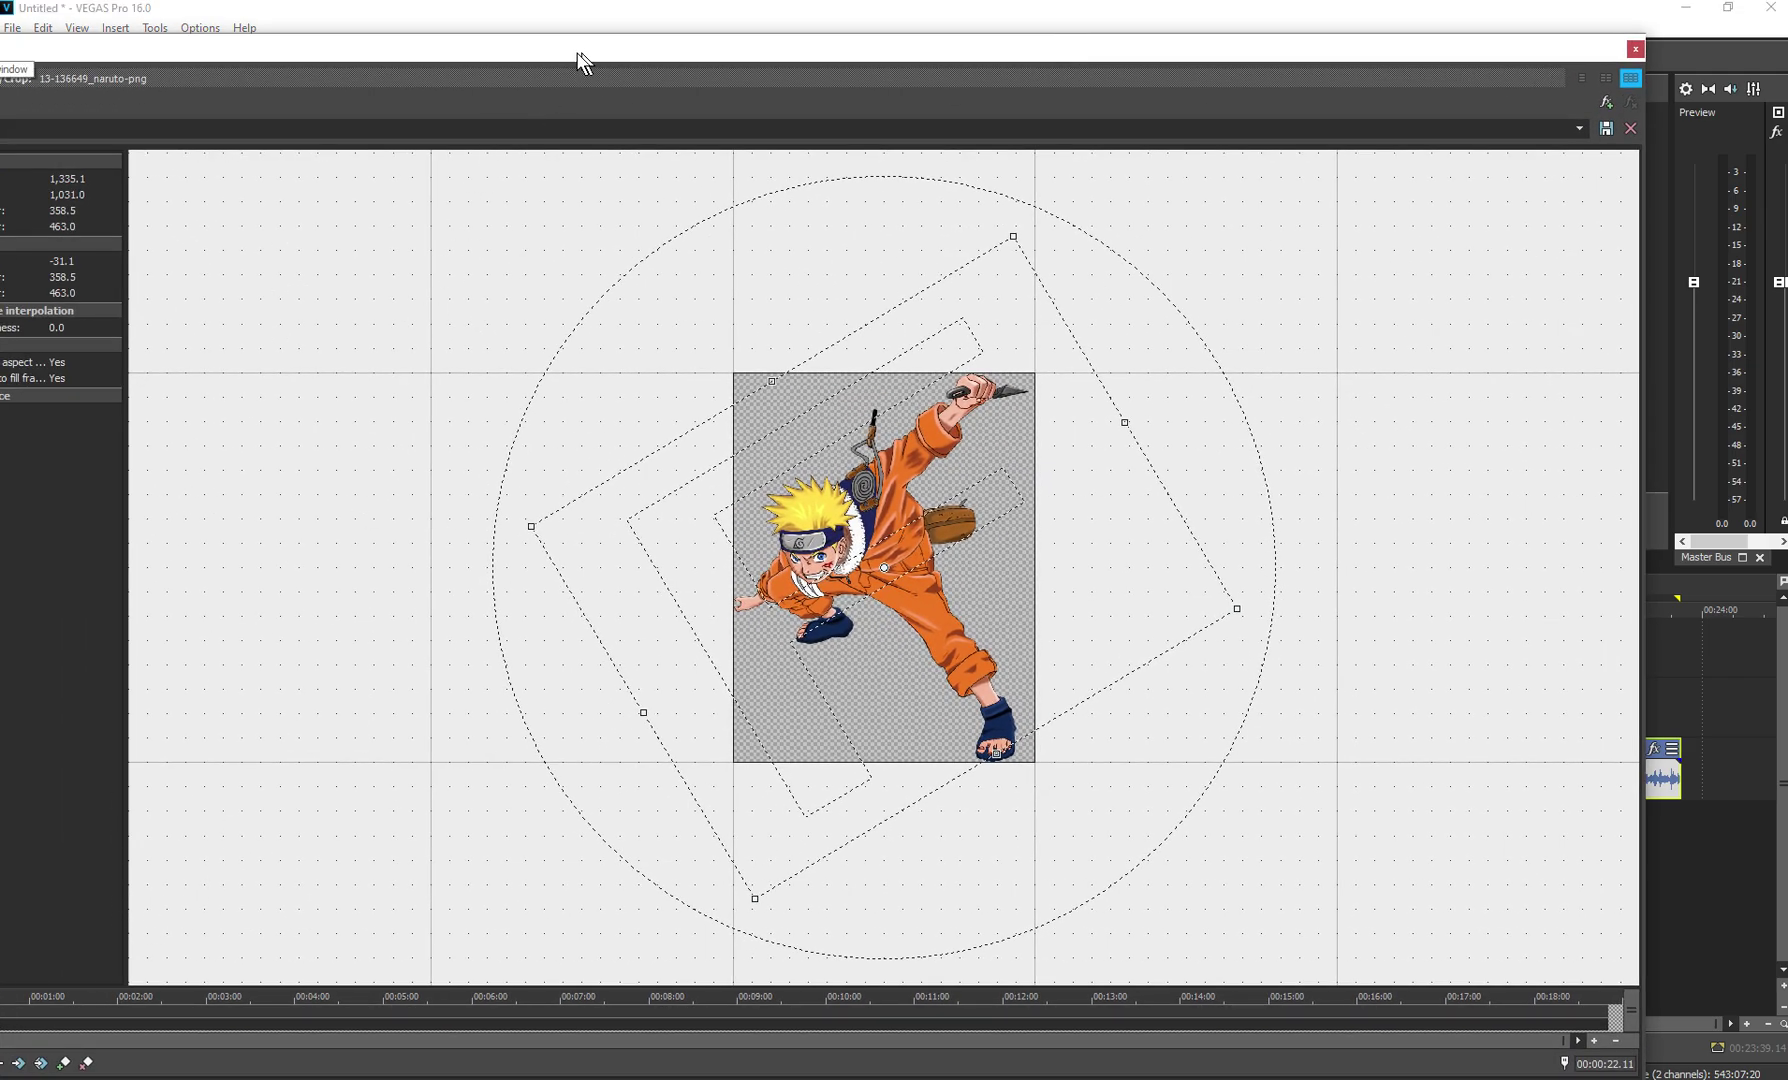
{"action": "left_click_drag", "start_coordinate": [578, 52], "coordinate": [879, 35]}
{"action": "left_click_drag", "start_coordinate": [273, 978], "coordinate": [1360, 978]}
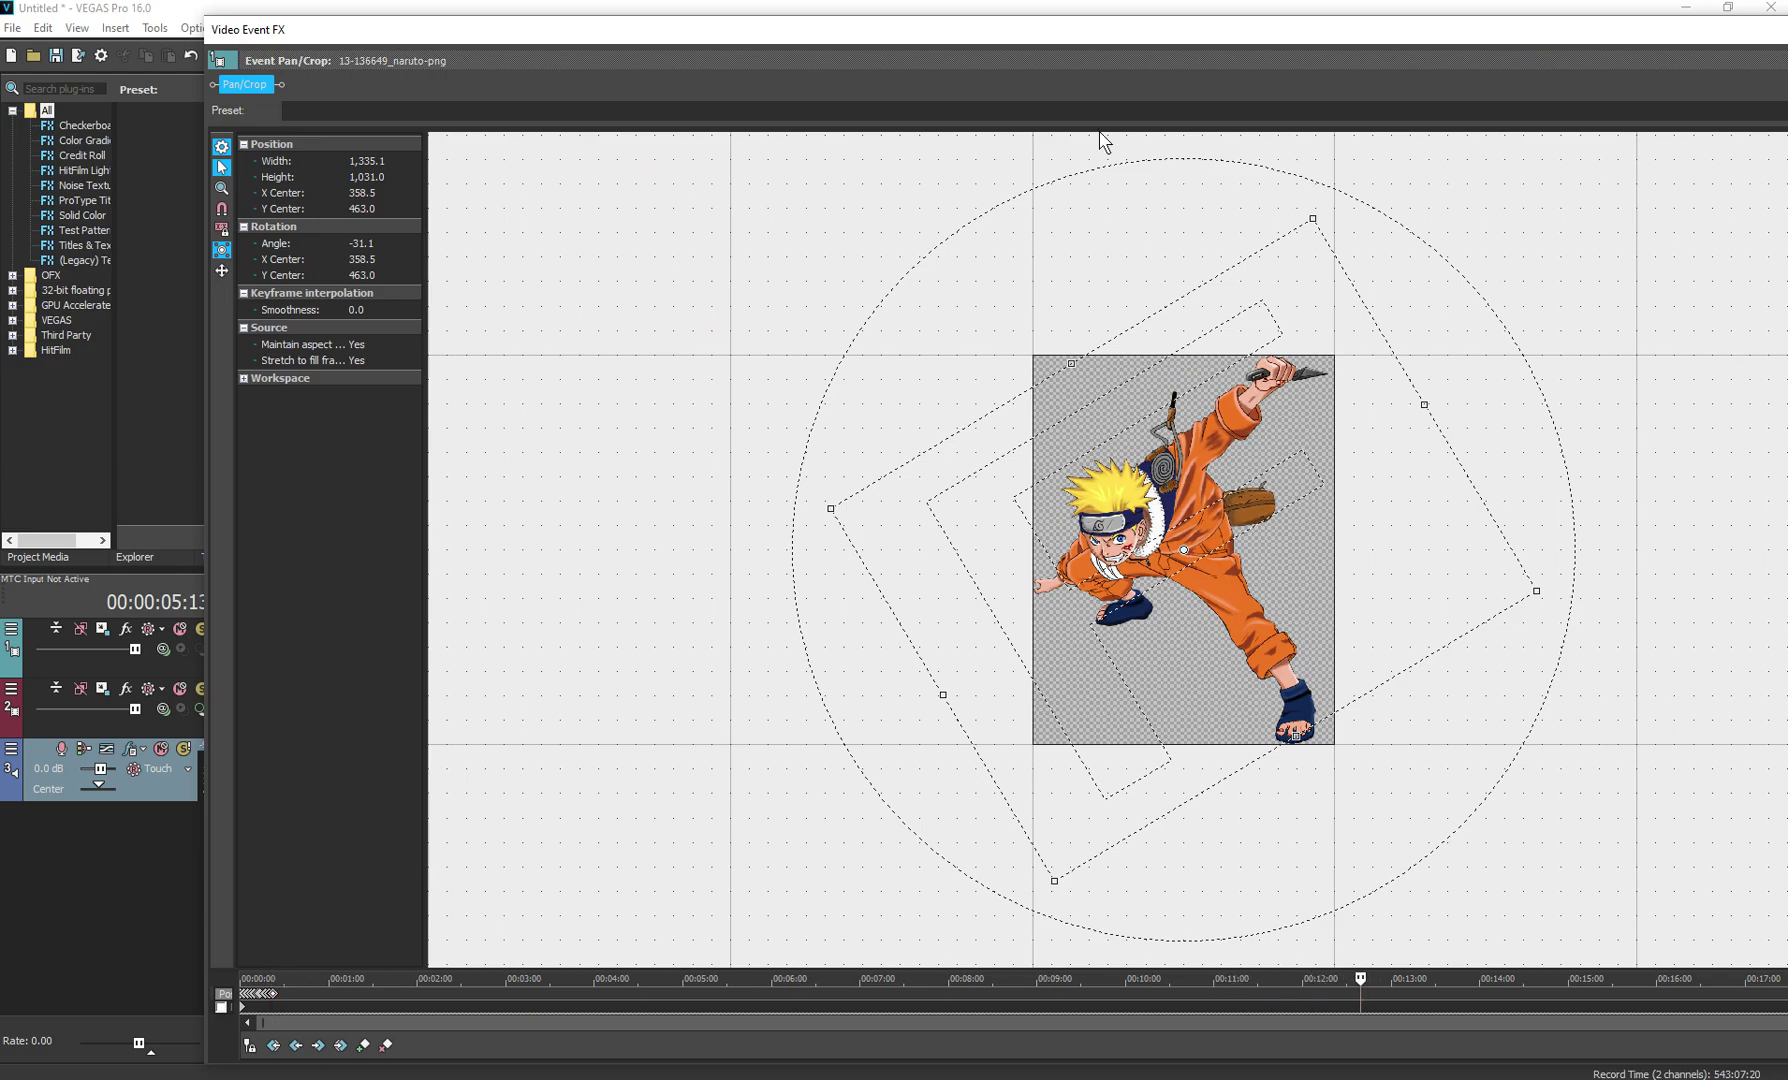
{"action": "left_click_drag", "start_coordinate": [1088, 43], "coordinate": [783, 42]}
{"action": "left_click_drag", "start_coordinate": [937, 512], "coordinate": [1081, 512]}
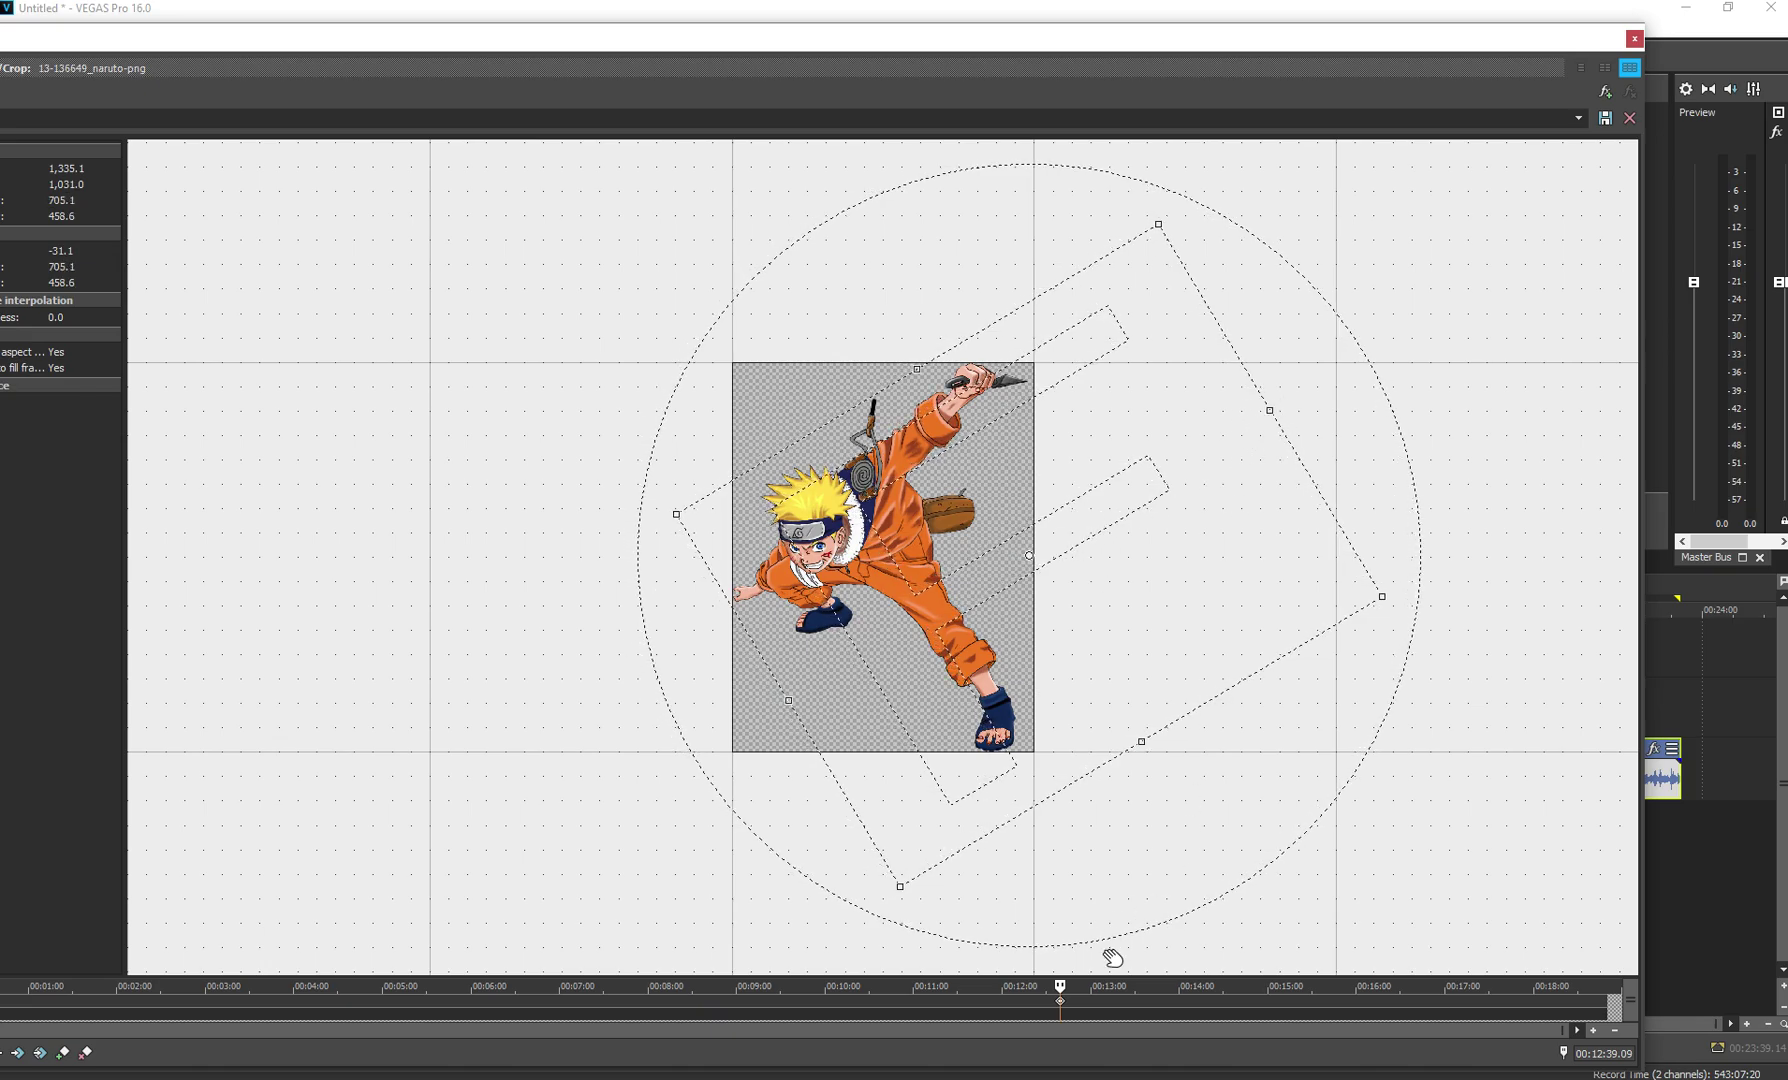
Add a pan/crop keyframe at 00:13:21.04 that flips and widens the frame to -1,933.2, and close the window
{"action": "left_click_drag", "start_coordinate": [1061, 986], "coordinate": [1122, 986]}
{"action": "left_click_drag", "start_coordinate": [1270, 408], "coordinate": [1353, 355]}
{"action": "left_click_drag", "start_coordinate": [679, 711], "coordinate": [651, 711]}
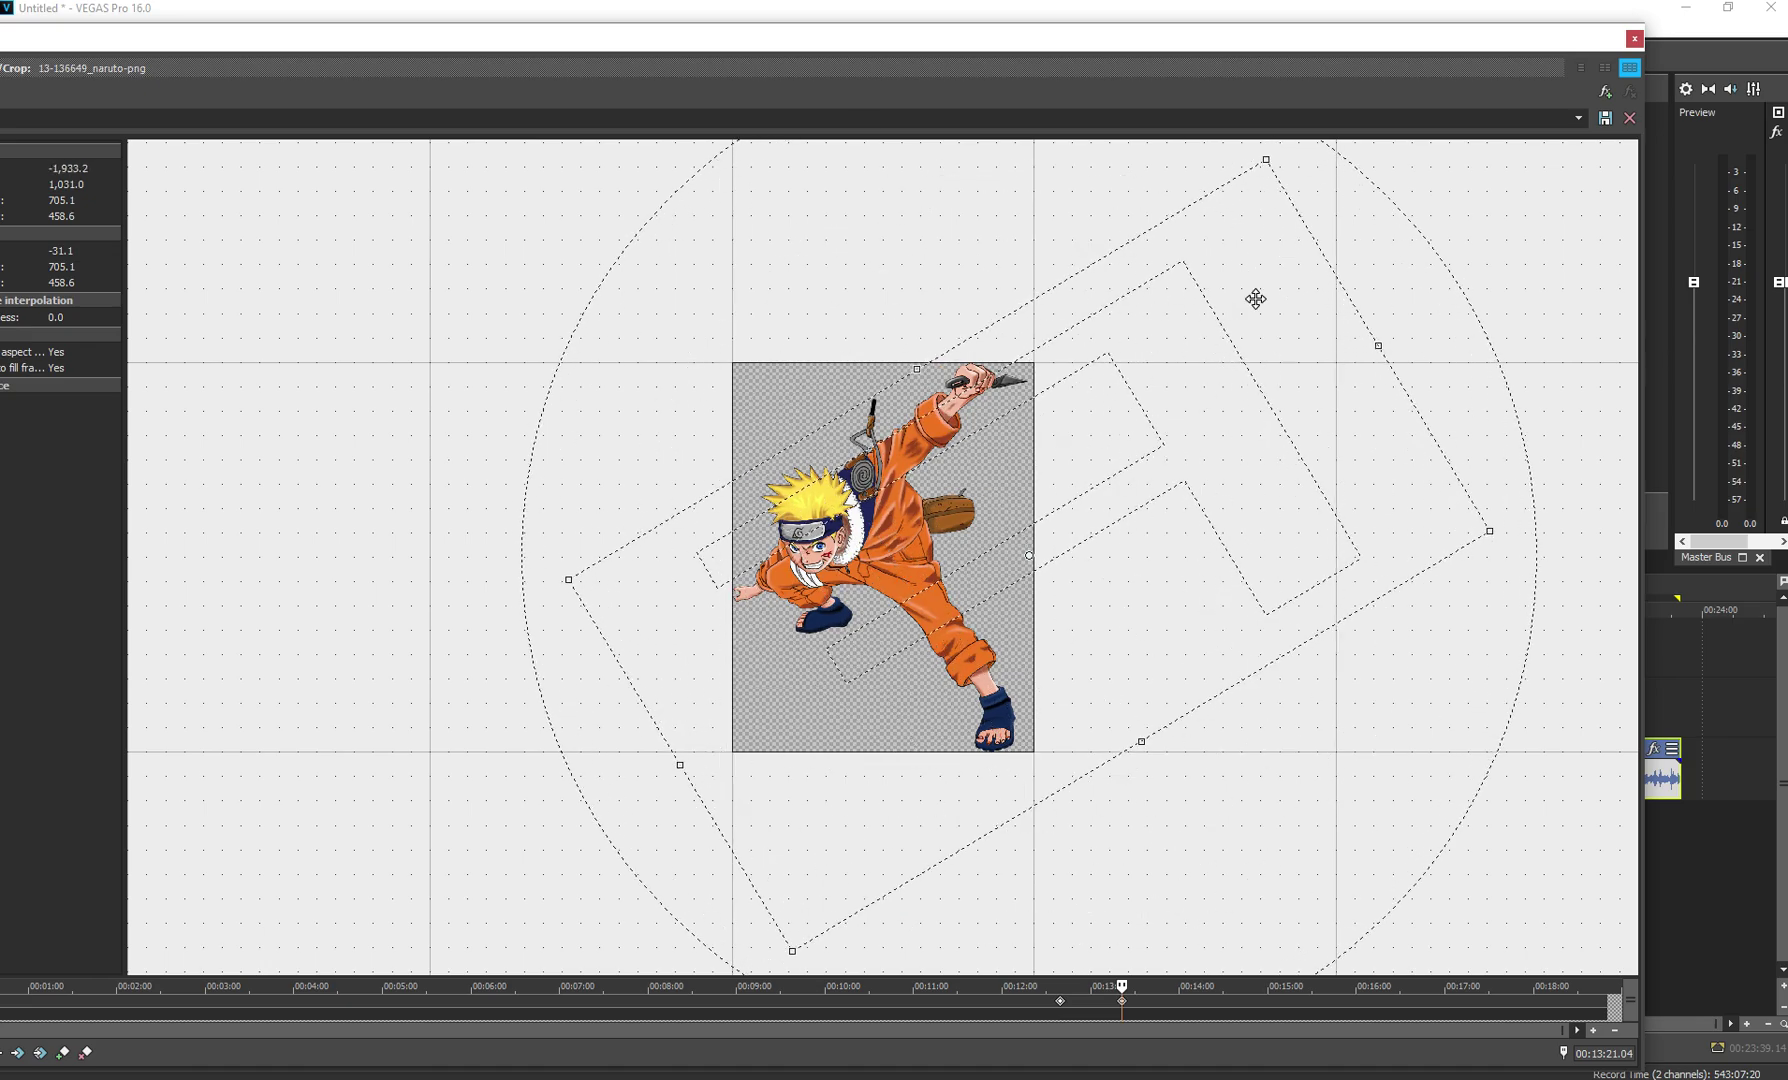
{"action": "left_click", "coordinate": [1634, 38]}
Preview the Naruto image's movement around 00:09:55, 00:12:28 and 00:12:48
{"action": "left_click", "coordinate": [711, 608]}
{"action": "key", "text": "space"}
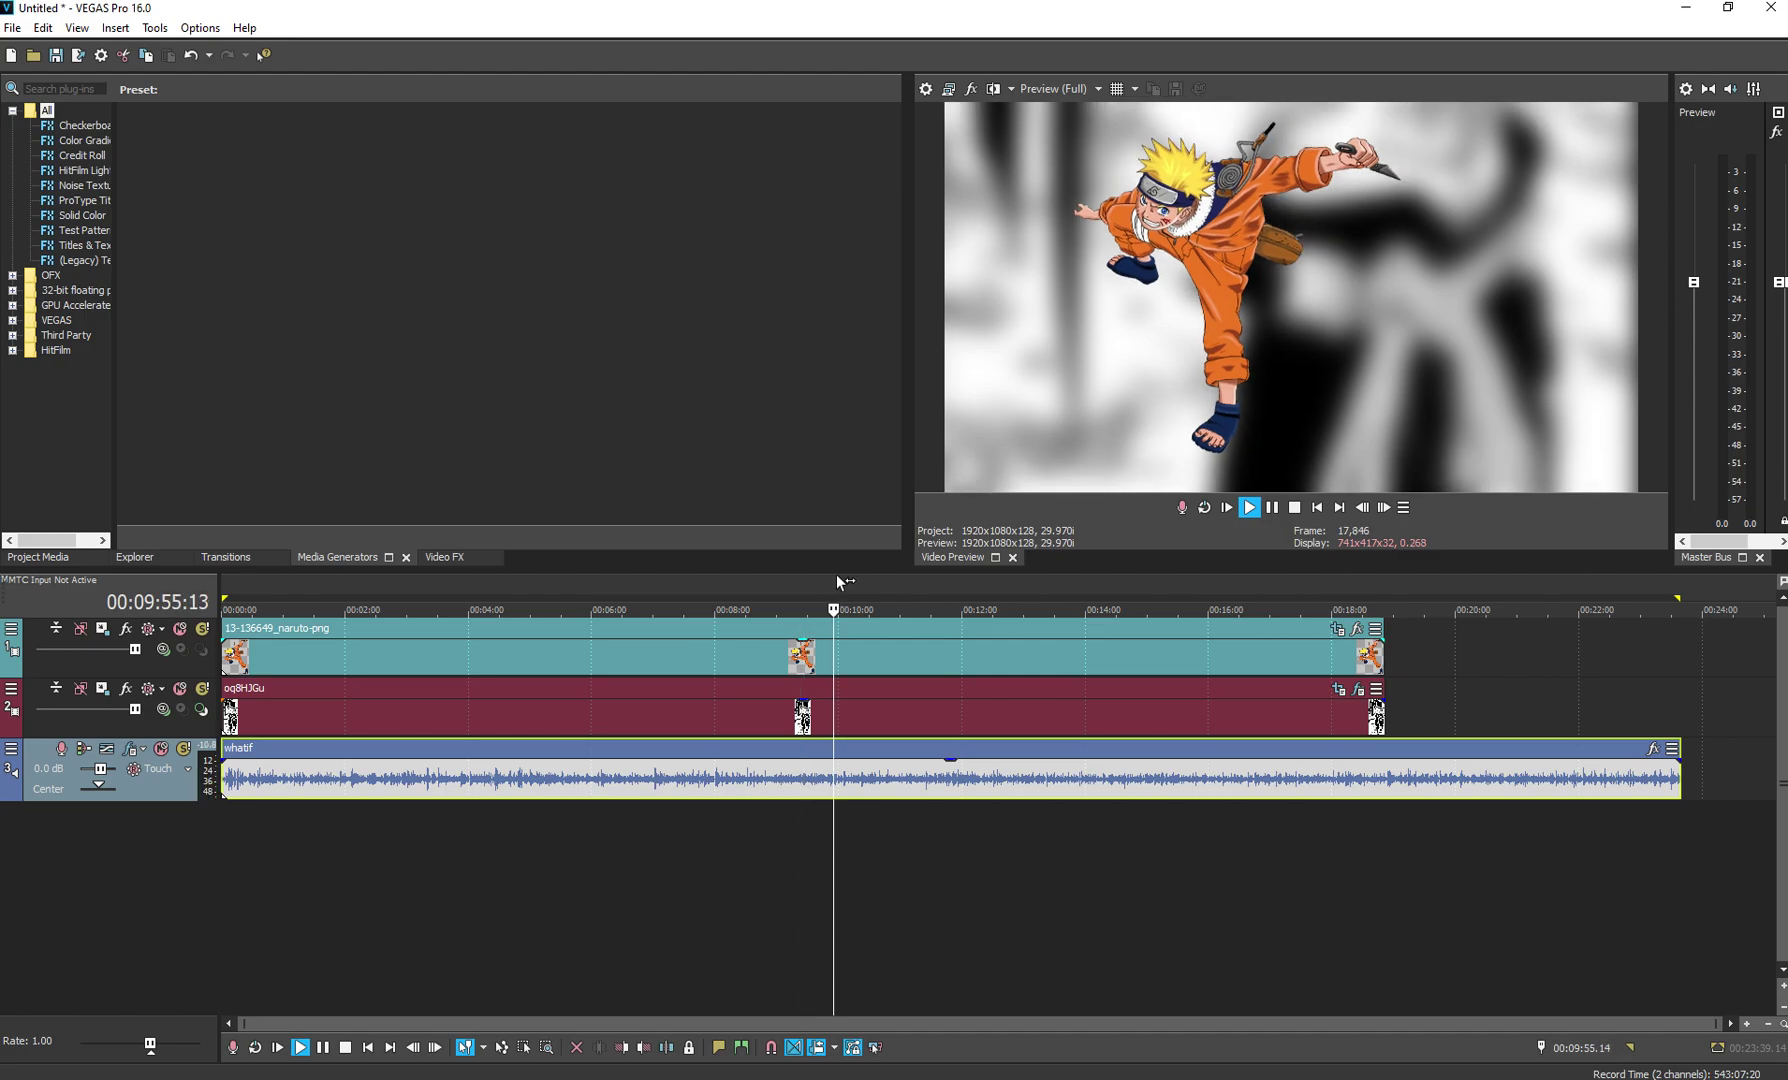
{"action": "left_click", "coordinate": [1272, 507]}
{"action": "left_click_drag", "start_coordinate": [845, 590], "coordinate": [997, 583]}
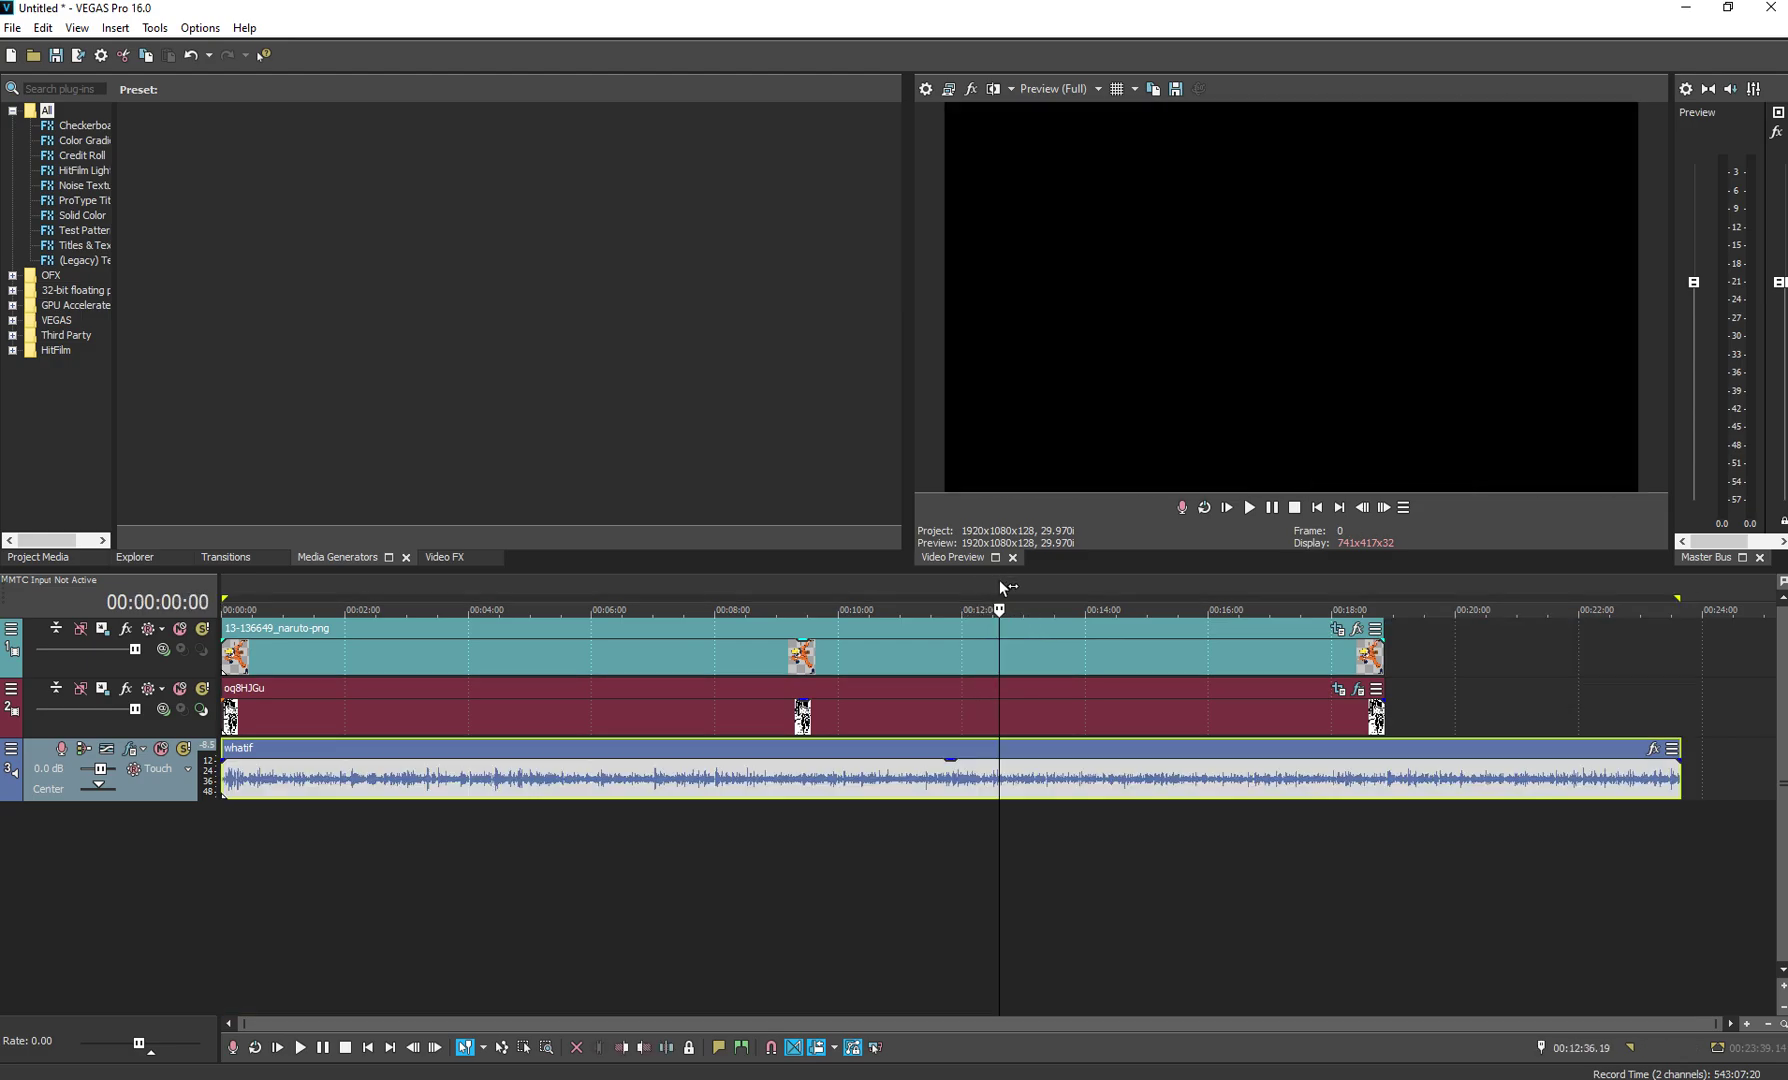
{"action": "key", "text": "space"}
{"action": "scroll", "coordinate": [1046, 617], "scroll_direction": "up", "scroll_amount": 4}
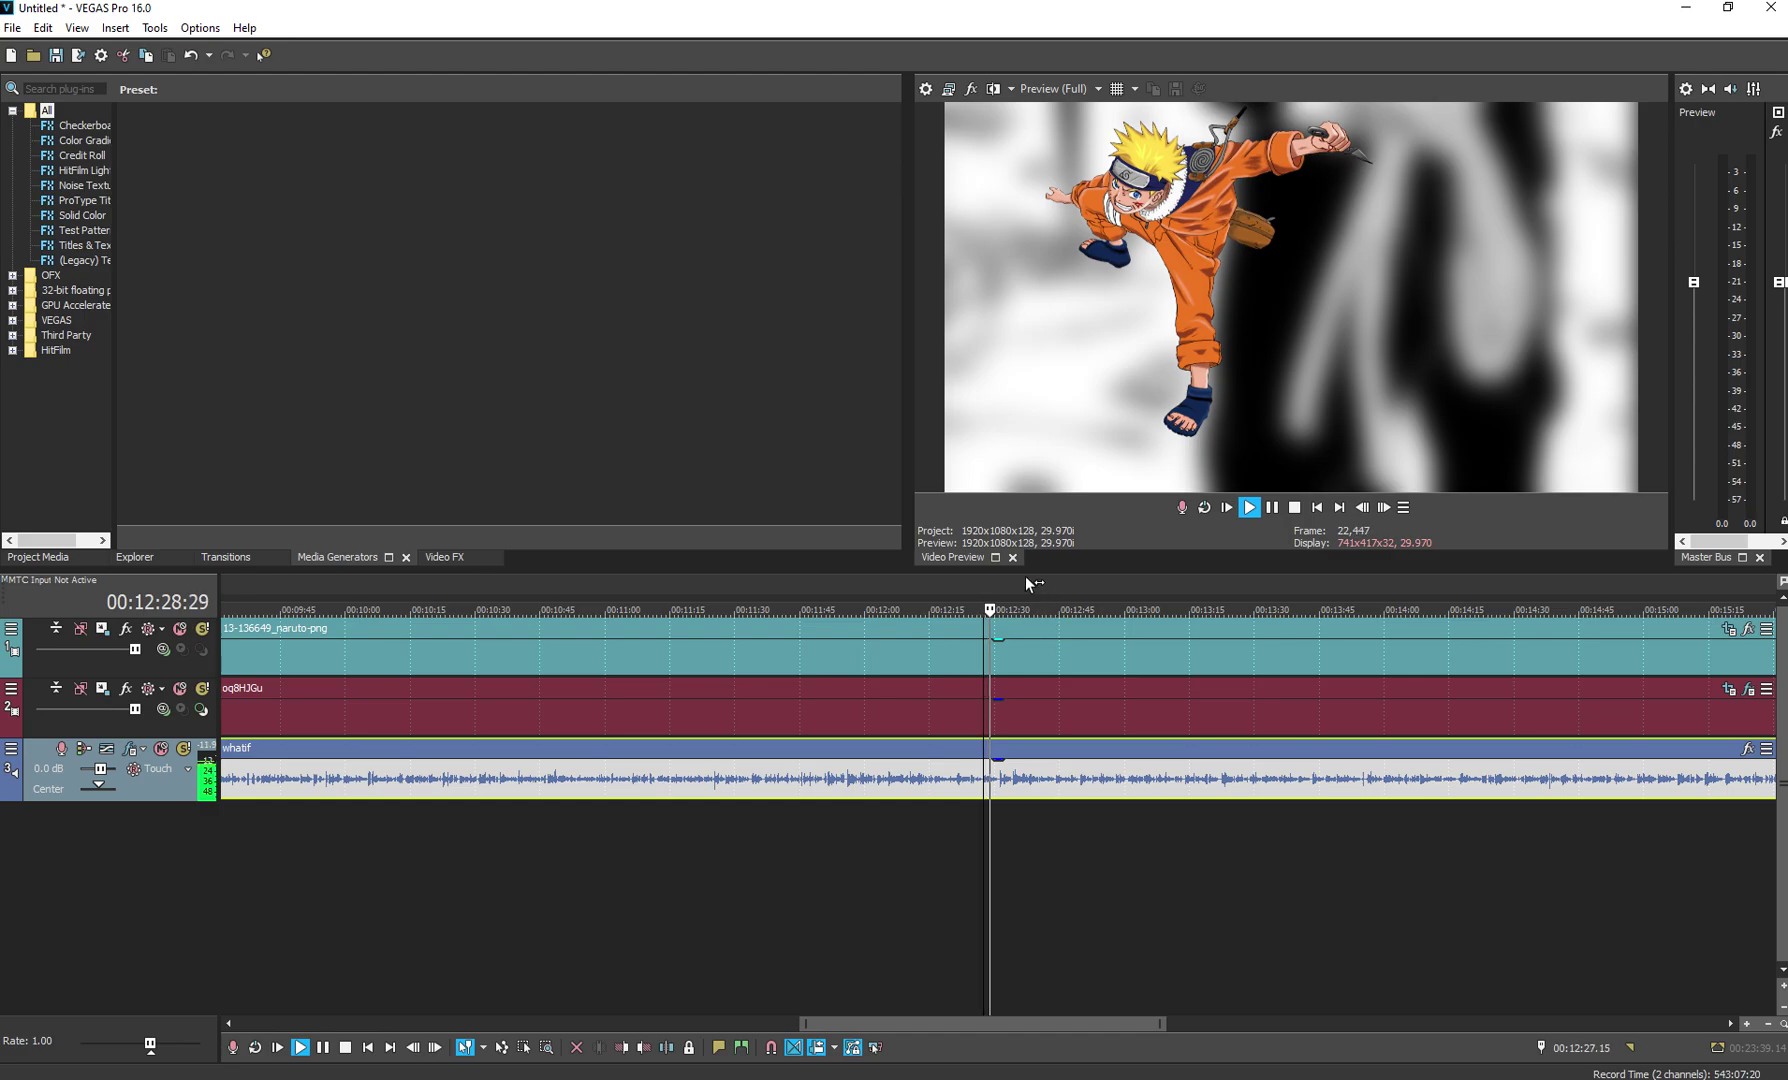
{"action": "left_click", "coordinate": [1025, 577]}
{"action": "left_click", "coordinate": [1068, 578]}
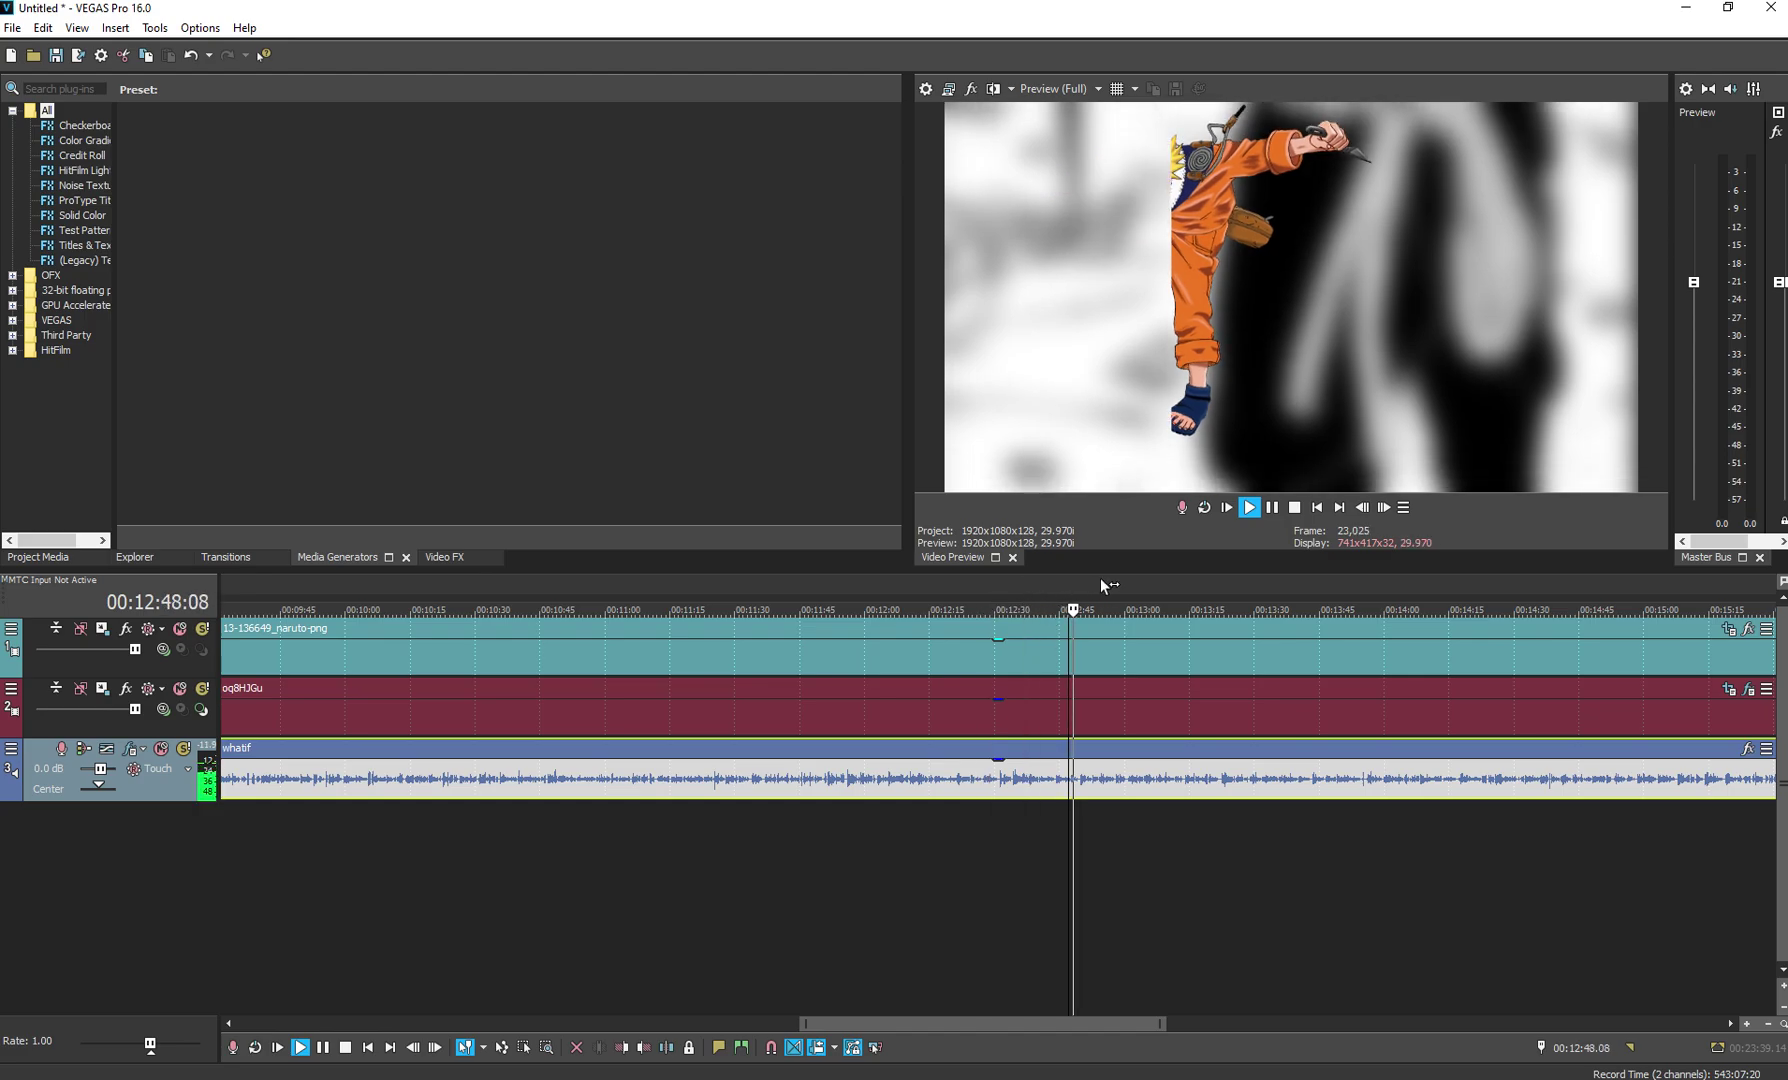
Resume playback from about 00:12:49 and lower the whatif audio track's volume to -Inf
{"action": "left_click", "coordinate": [1271, 507]}
{"action": "left_click", "coordinate": [1274, 512]}
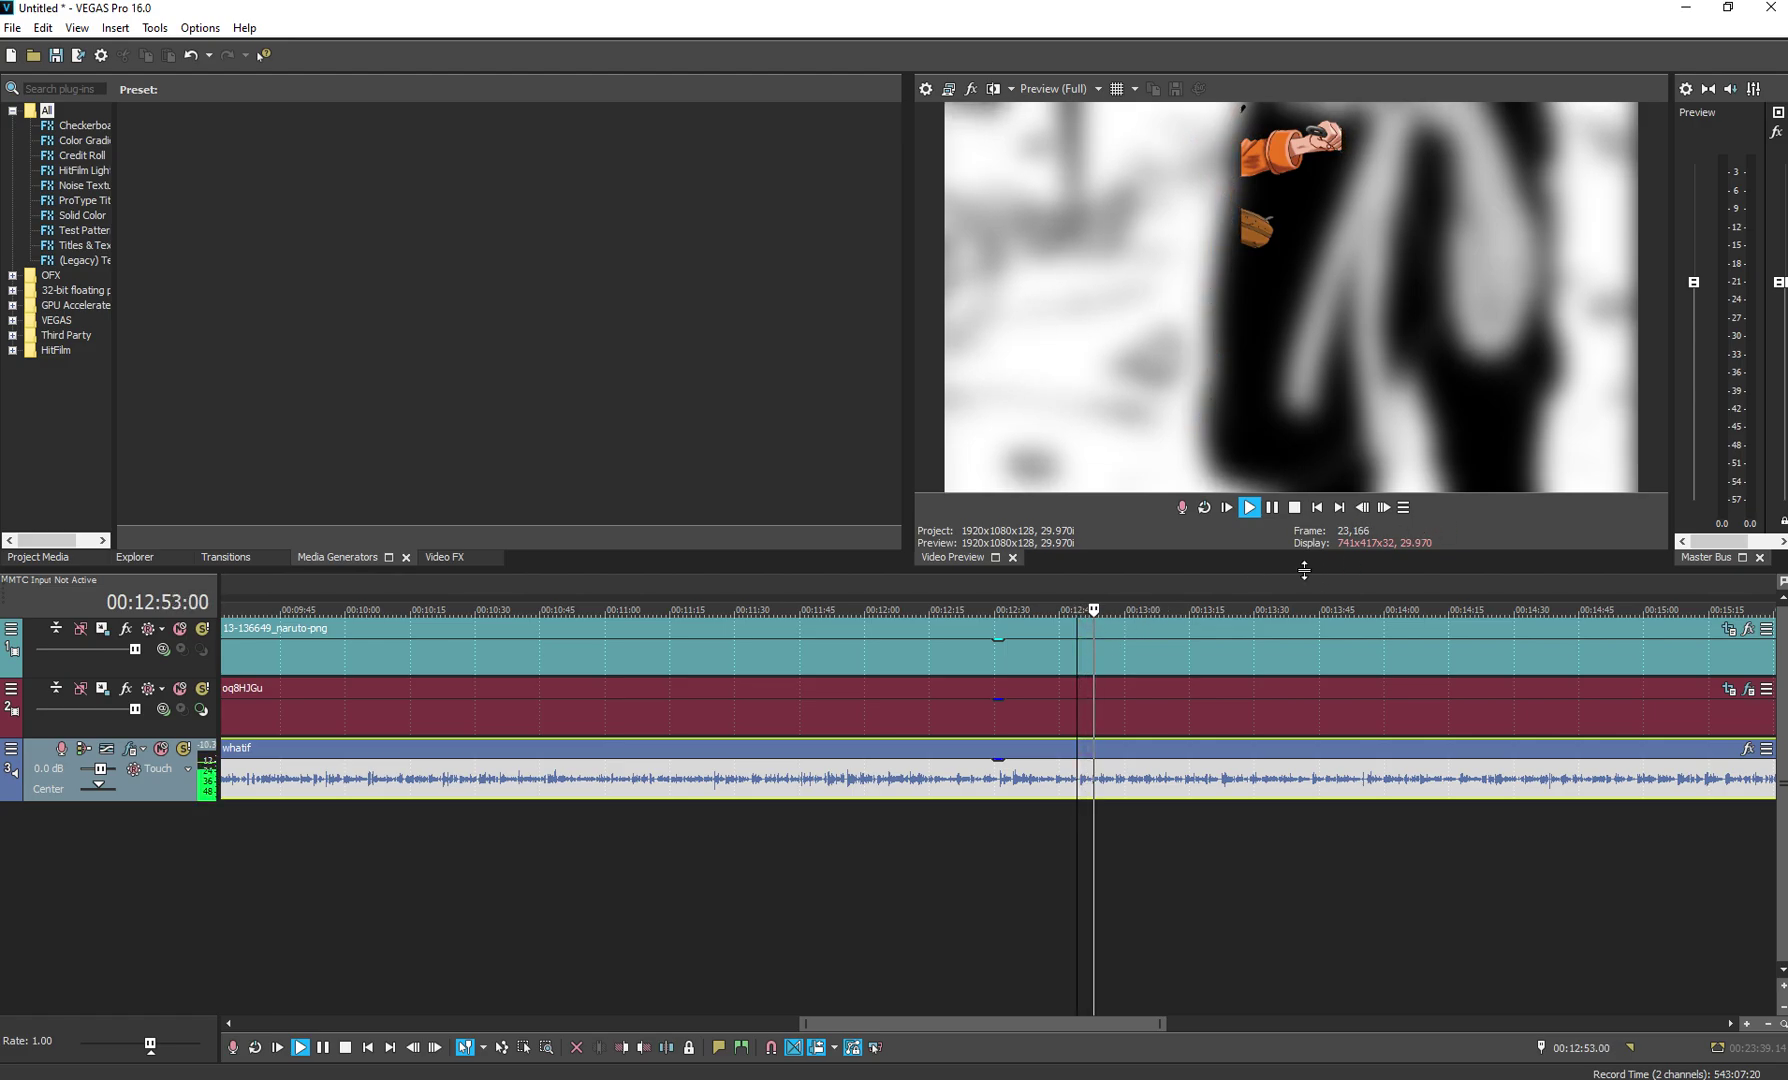
{"action": "left_click_drag", "start_coordinate": [100, 768], "coordinate": [79, 768]}
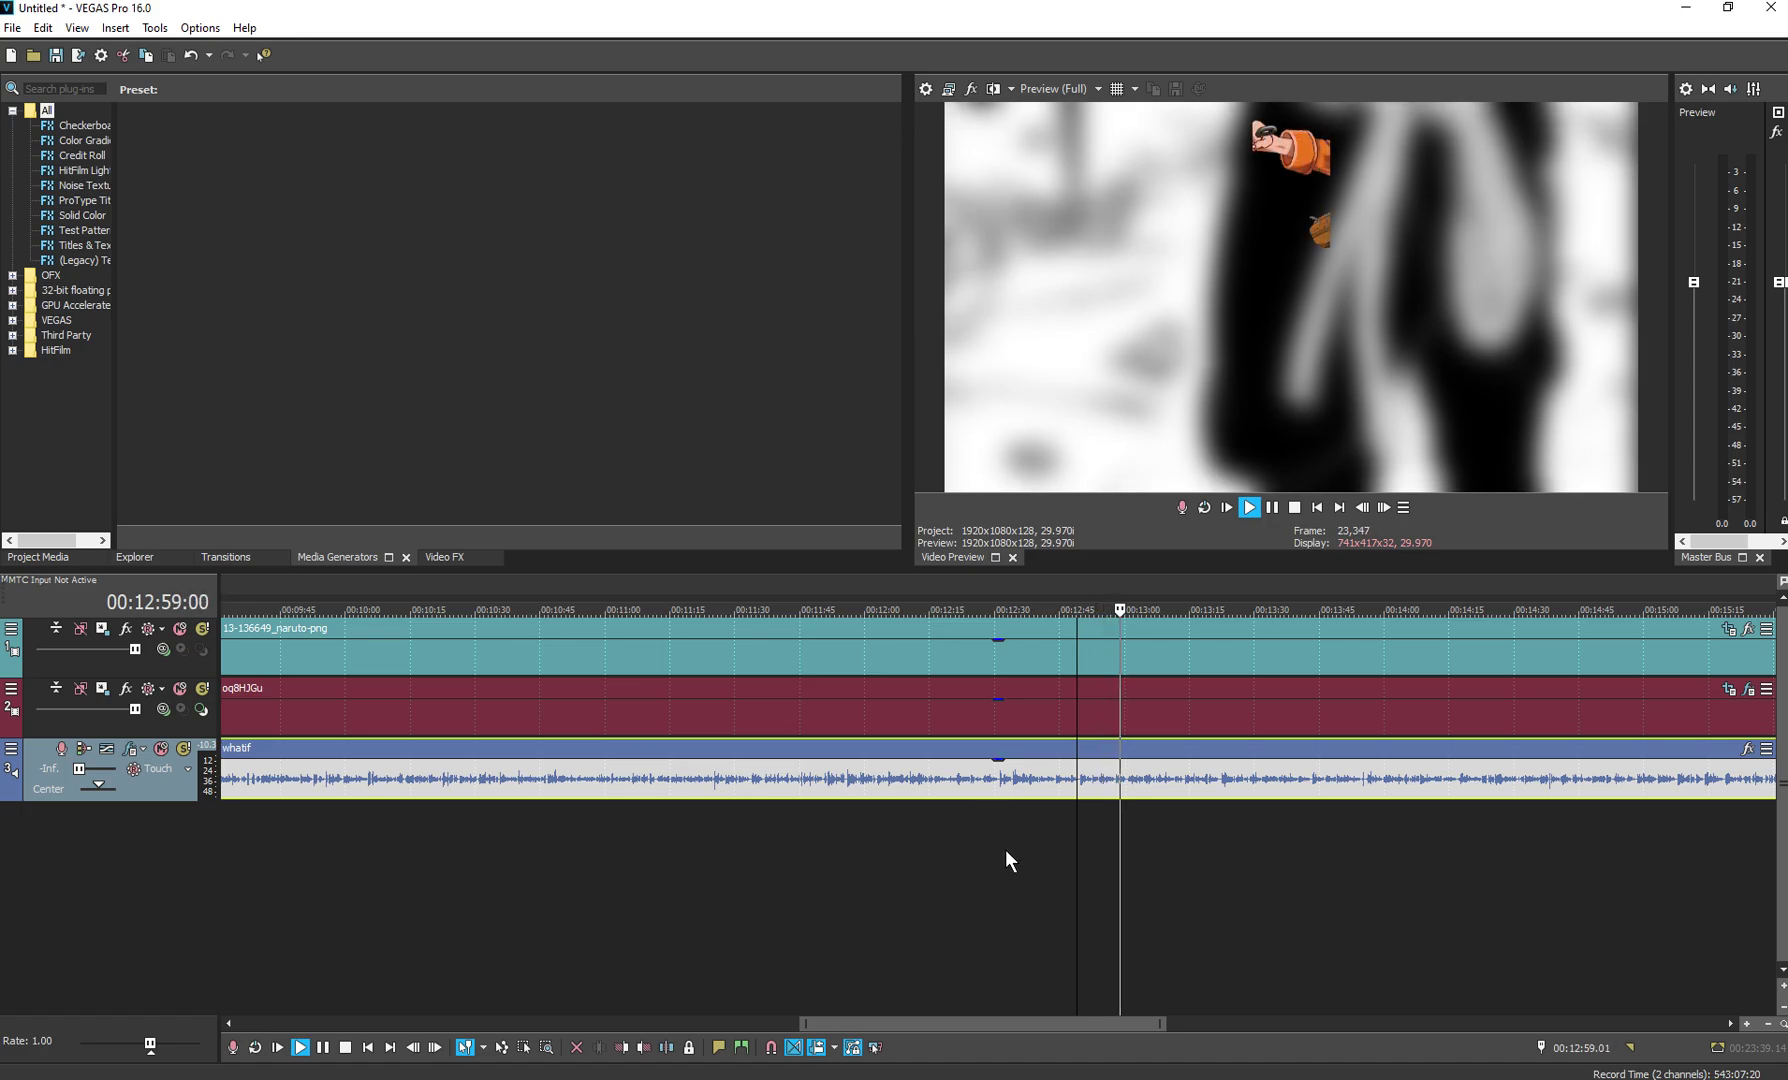
Review the Naruto image's animation during playback from about 00:12:59, and pause at about 00:13:38
{"action": "scroll", "coordinate": [998, 750], "scroll_direction": "up", "scroll_amount": 10}
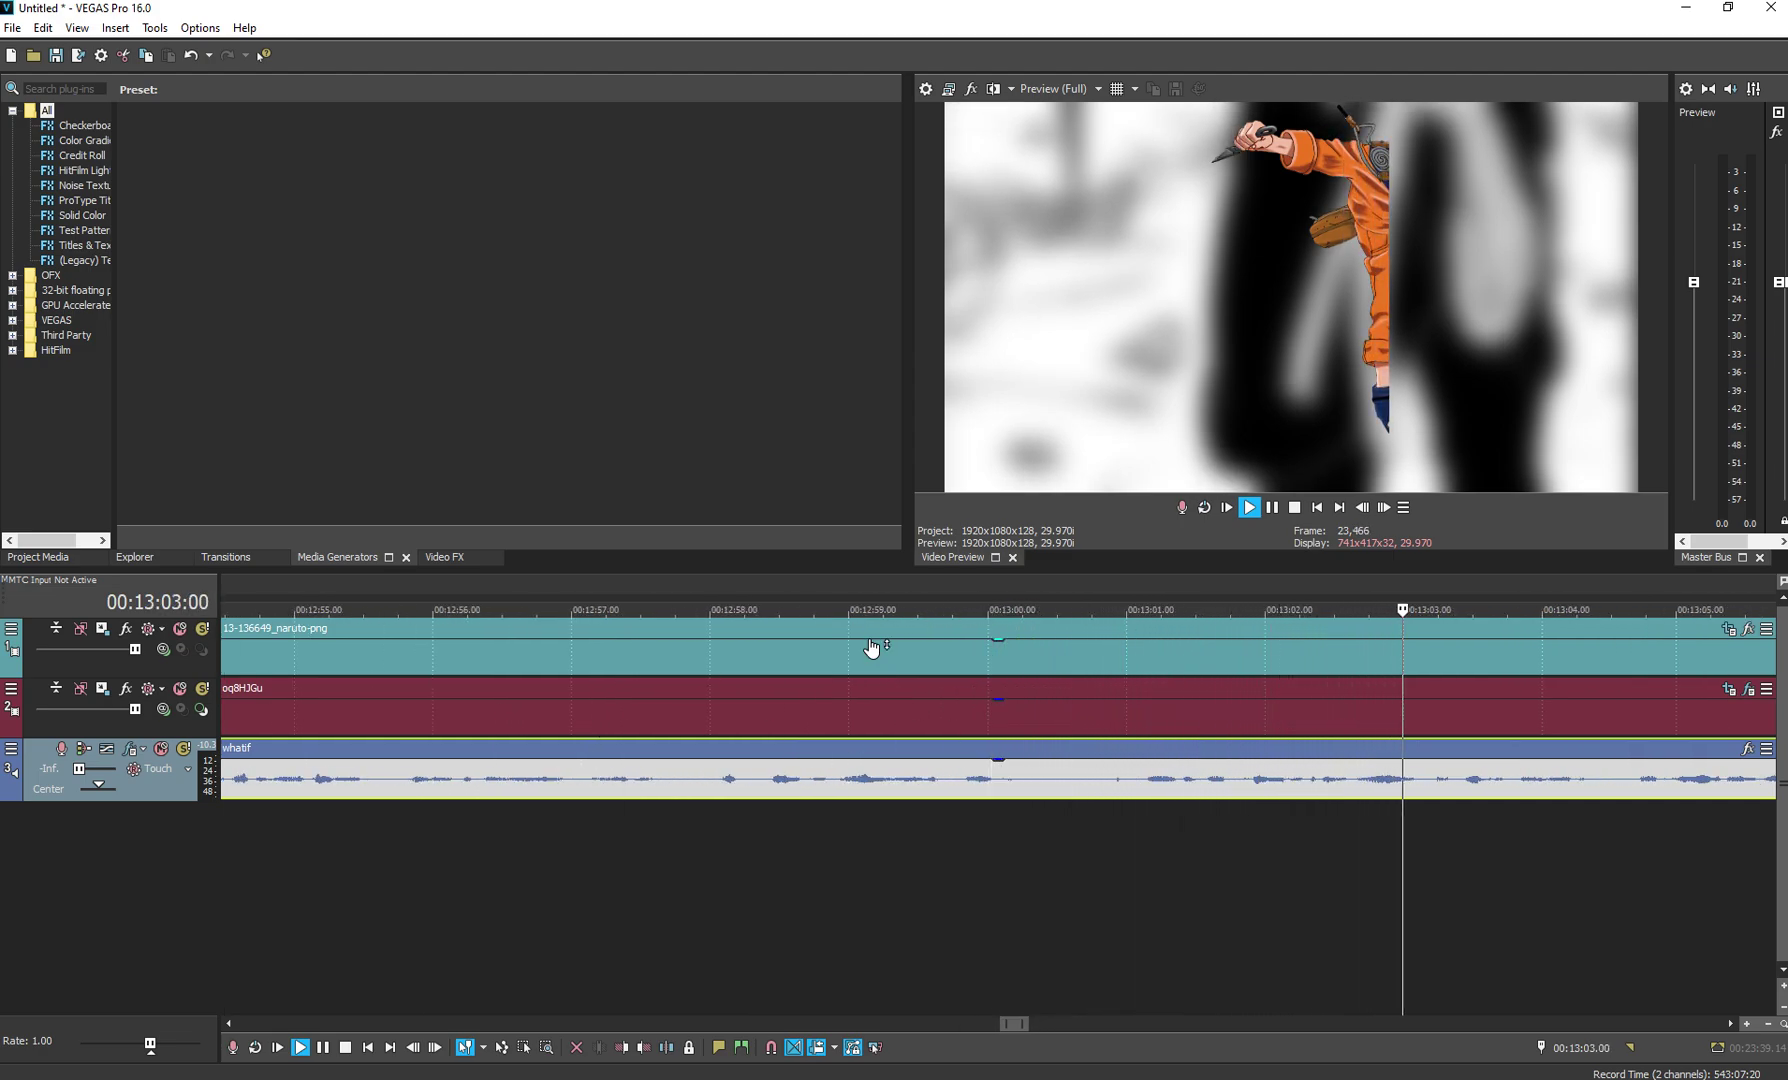
{"action": "scroll", "coordinate": [1190, 640], "scroll_direction": "down", "scroll_amount": 8}
{"action": "scroll", "coordinate": [1030, 672], "scroll_direction": "down", "scroll_amount": 5}
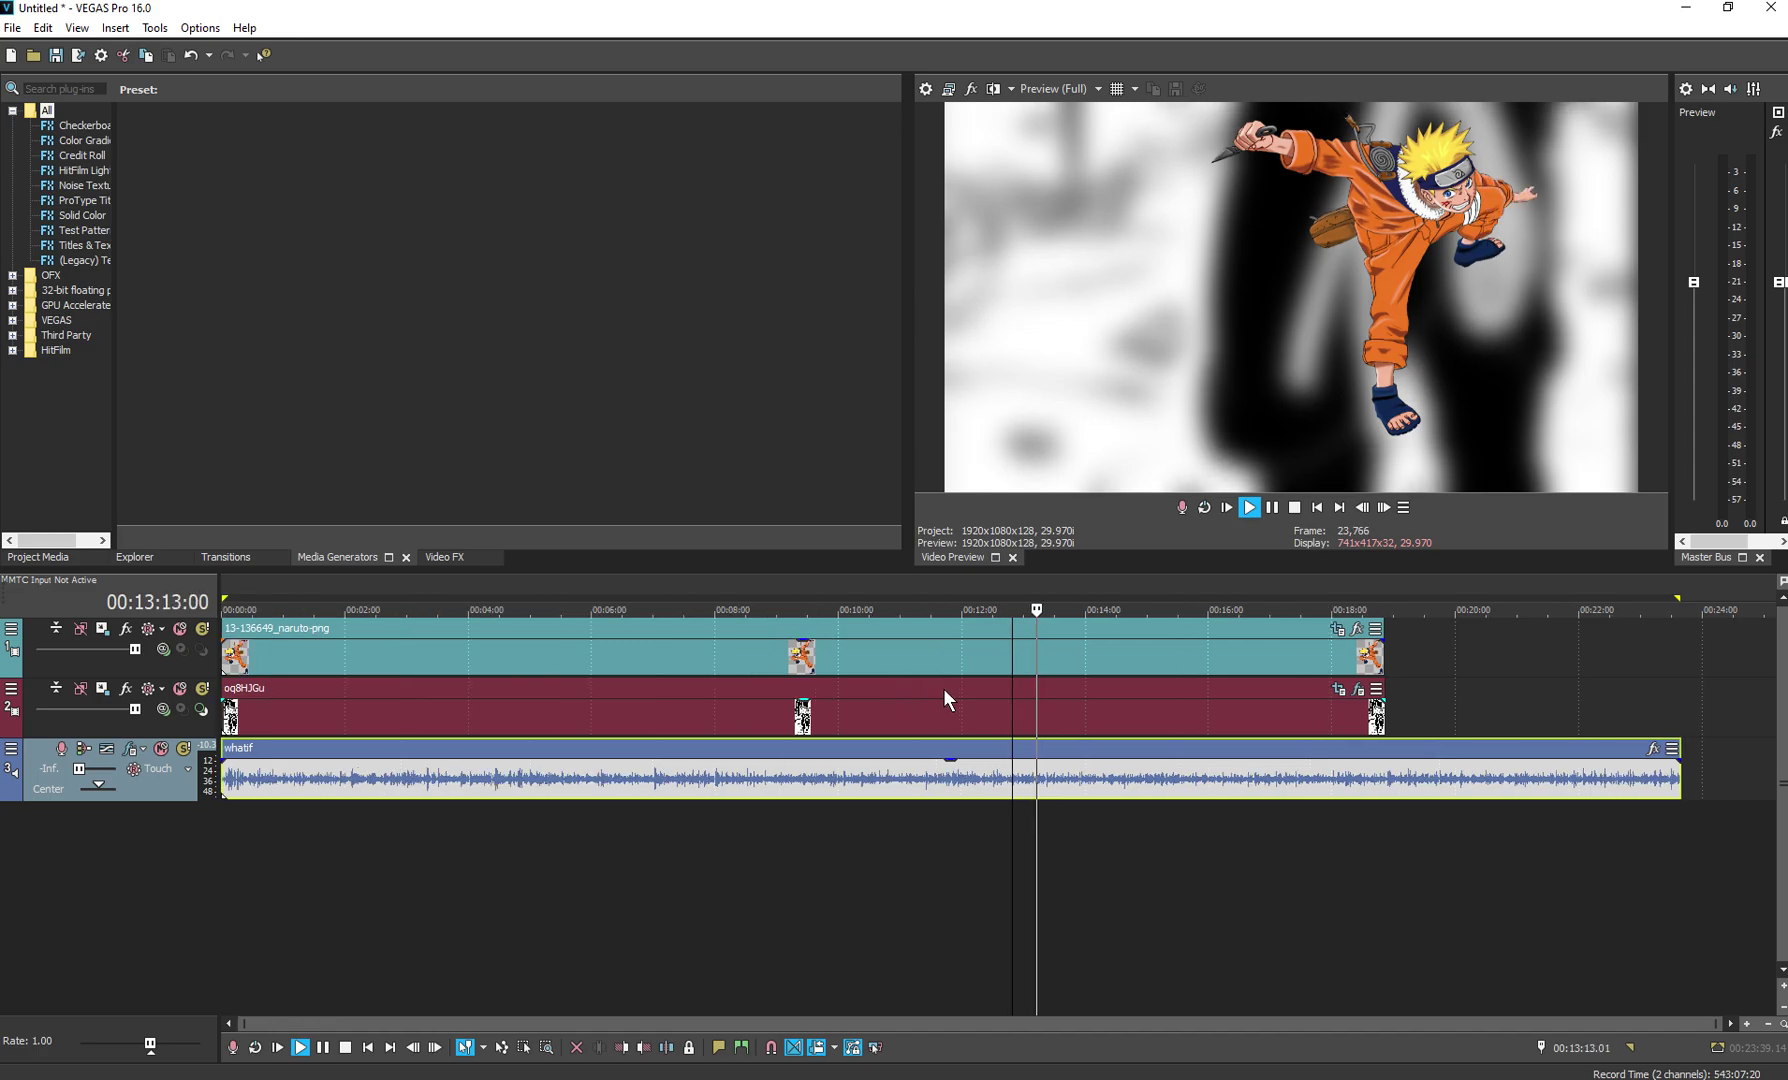
{"action": "scroll", "coordinate": [943, 689], "scroll_direction": "up", "scroll_amount": 15}
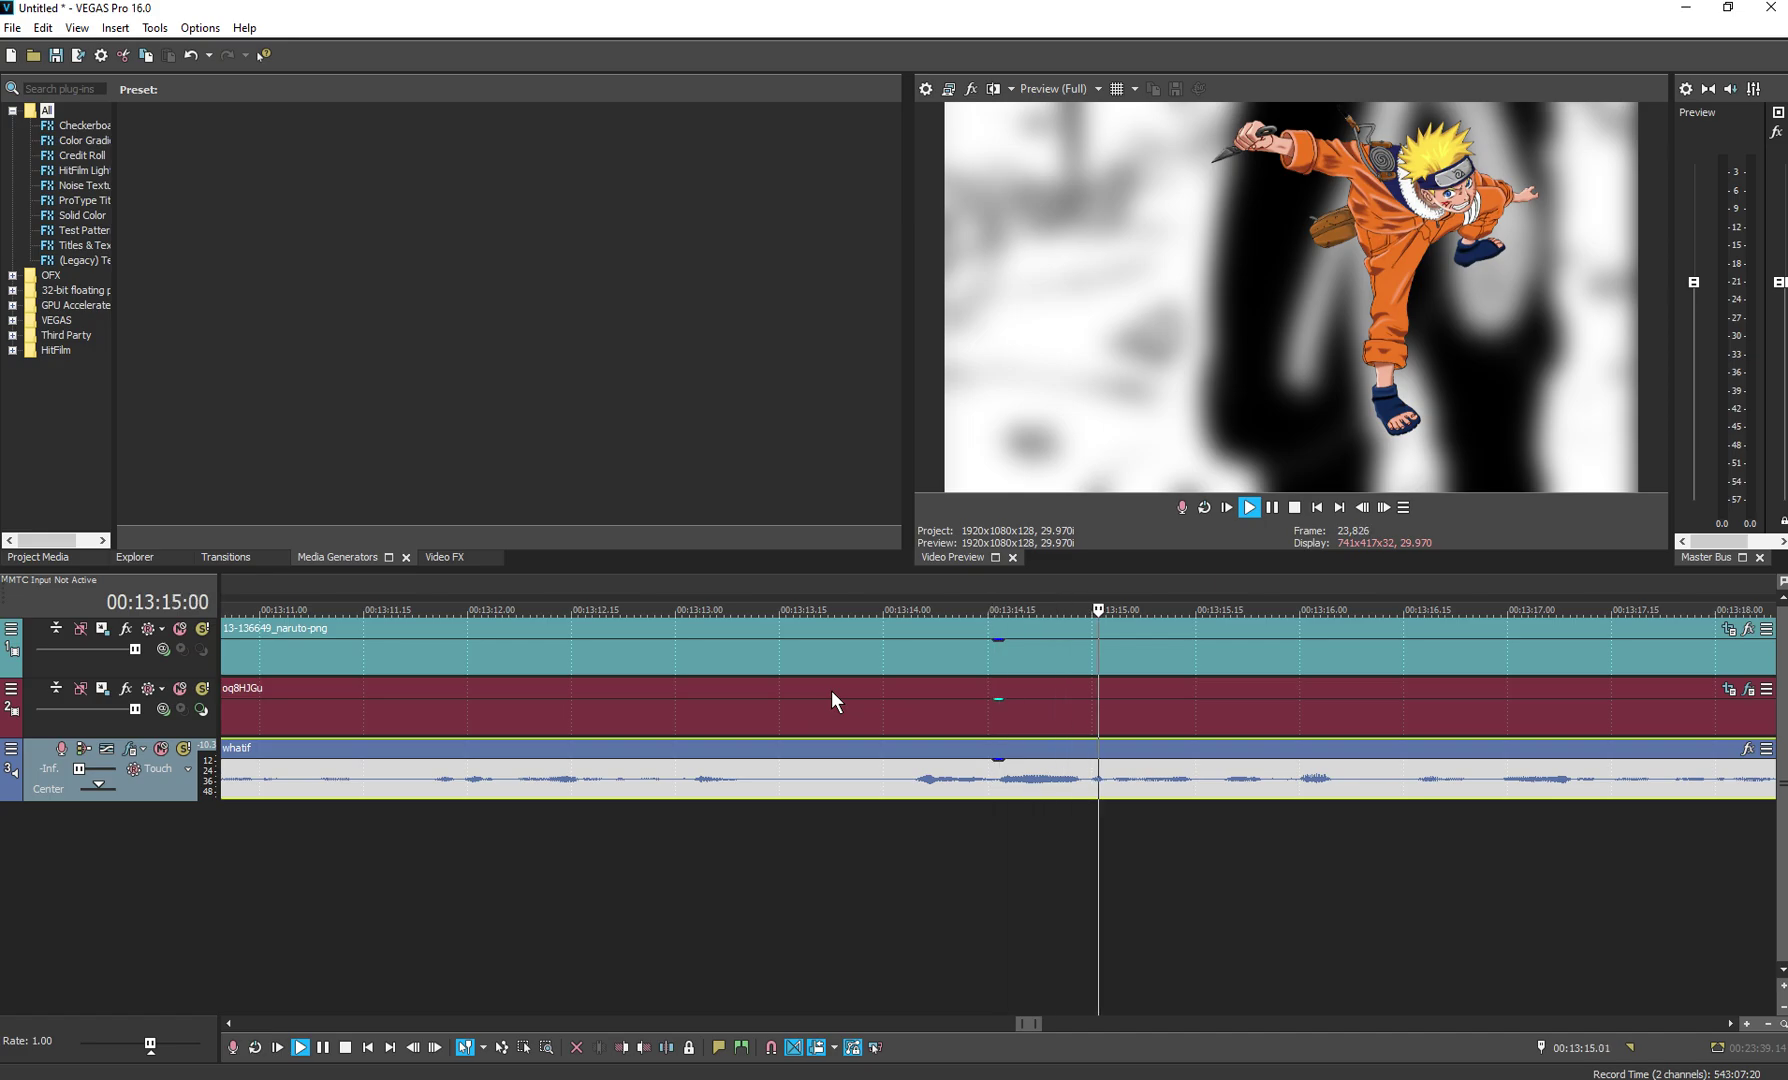
{"action": "scroll", "coordinate": [831, 690], "scroll_direction": "down", "scroll_amount": 15}
{"action": "scroll", "coordinate": [813, 647], "scroll_direction": "down", "scroll_amount": 4}
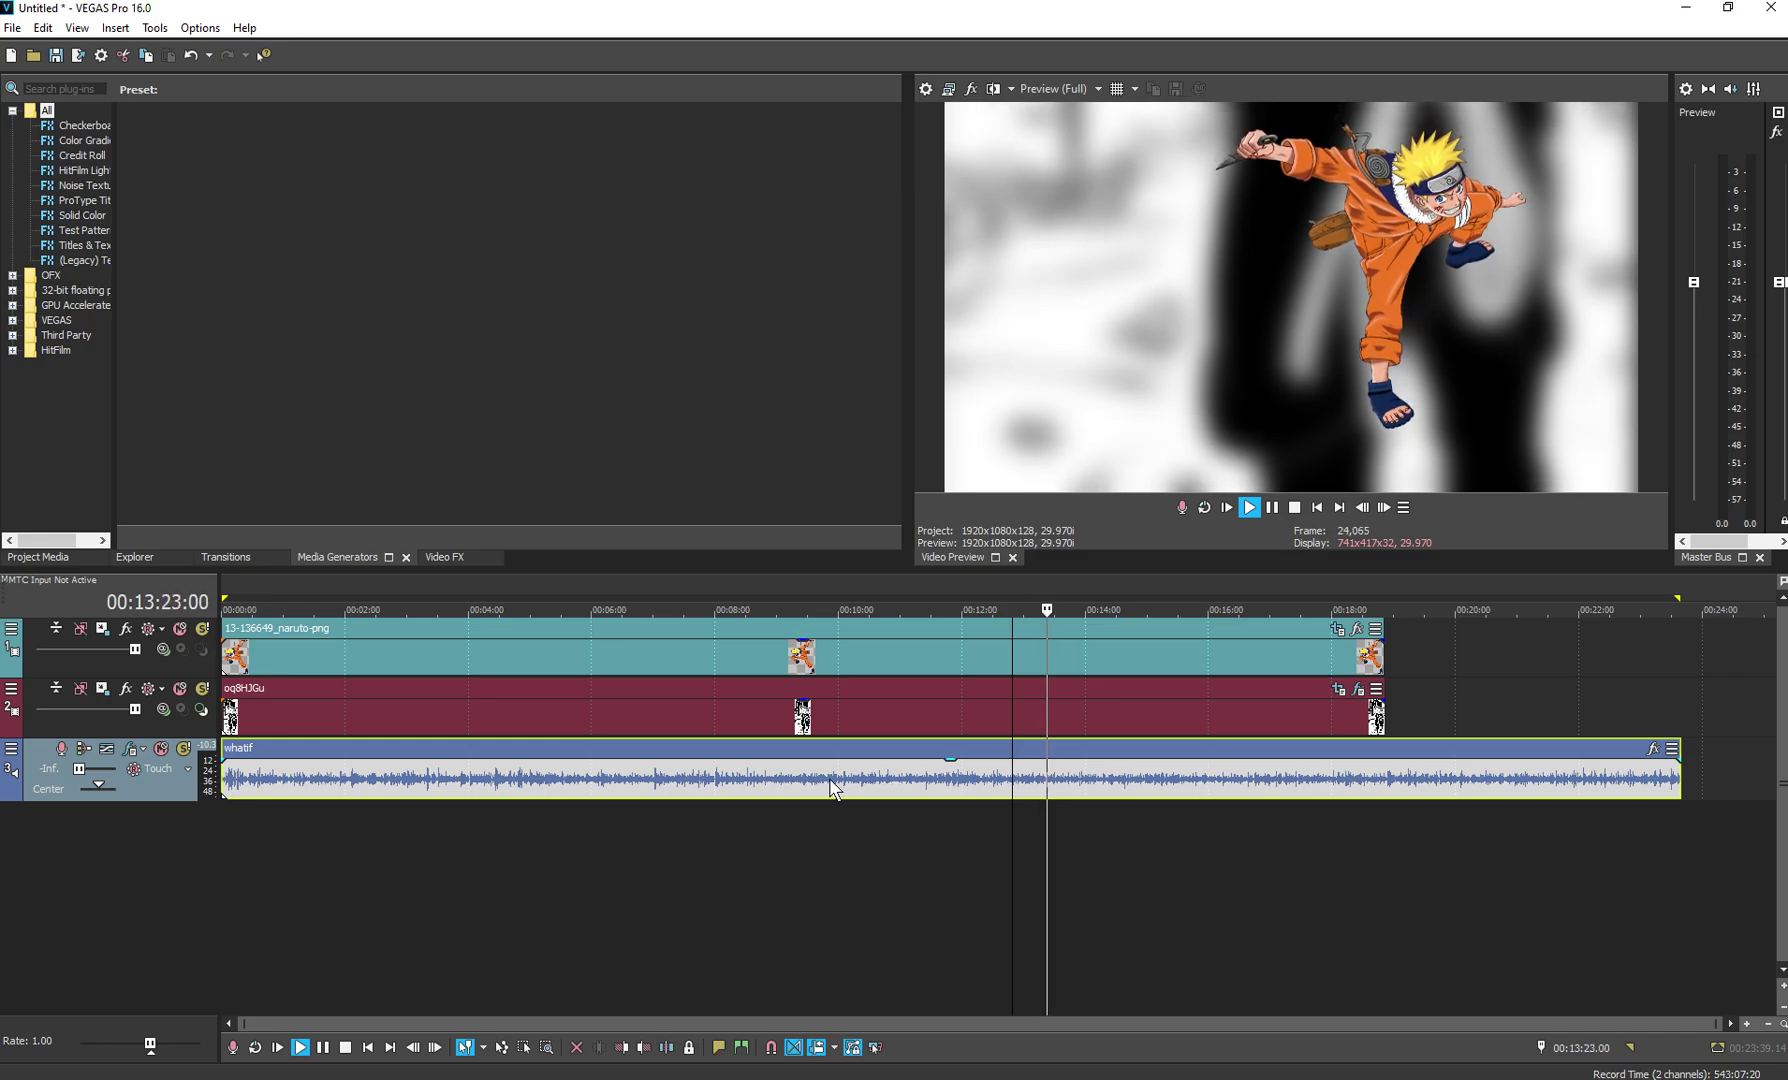
{"action": "scroll", "coordinate": [832, 785], "scroll_direction": "up", "scroll_amount": 2}
{"action": "scroll", "coordinate": [832, 785], "scroll_direction": "down", "scroll_amount": 3}
{"action": "scroll", "coordinate": [831, 770], "scroll_direction": "up", "scroll_amount": 1}
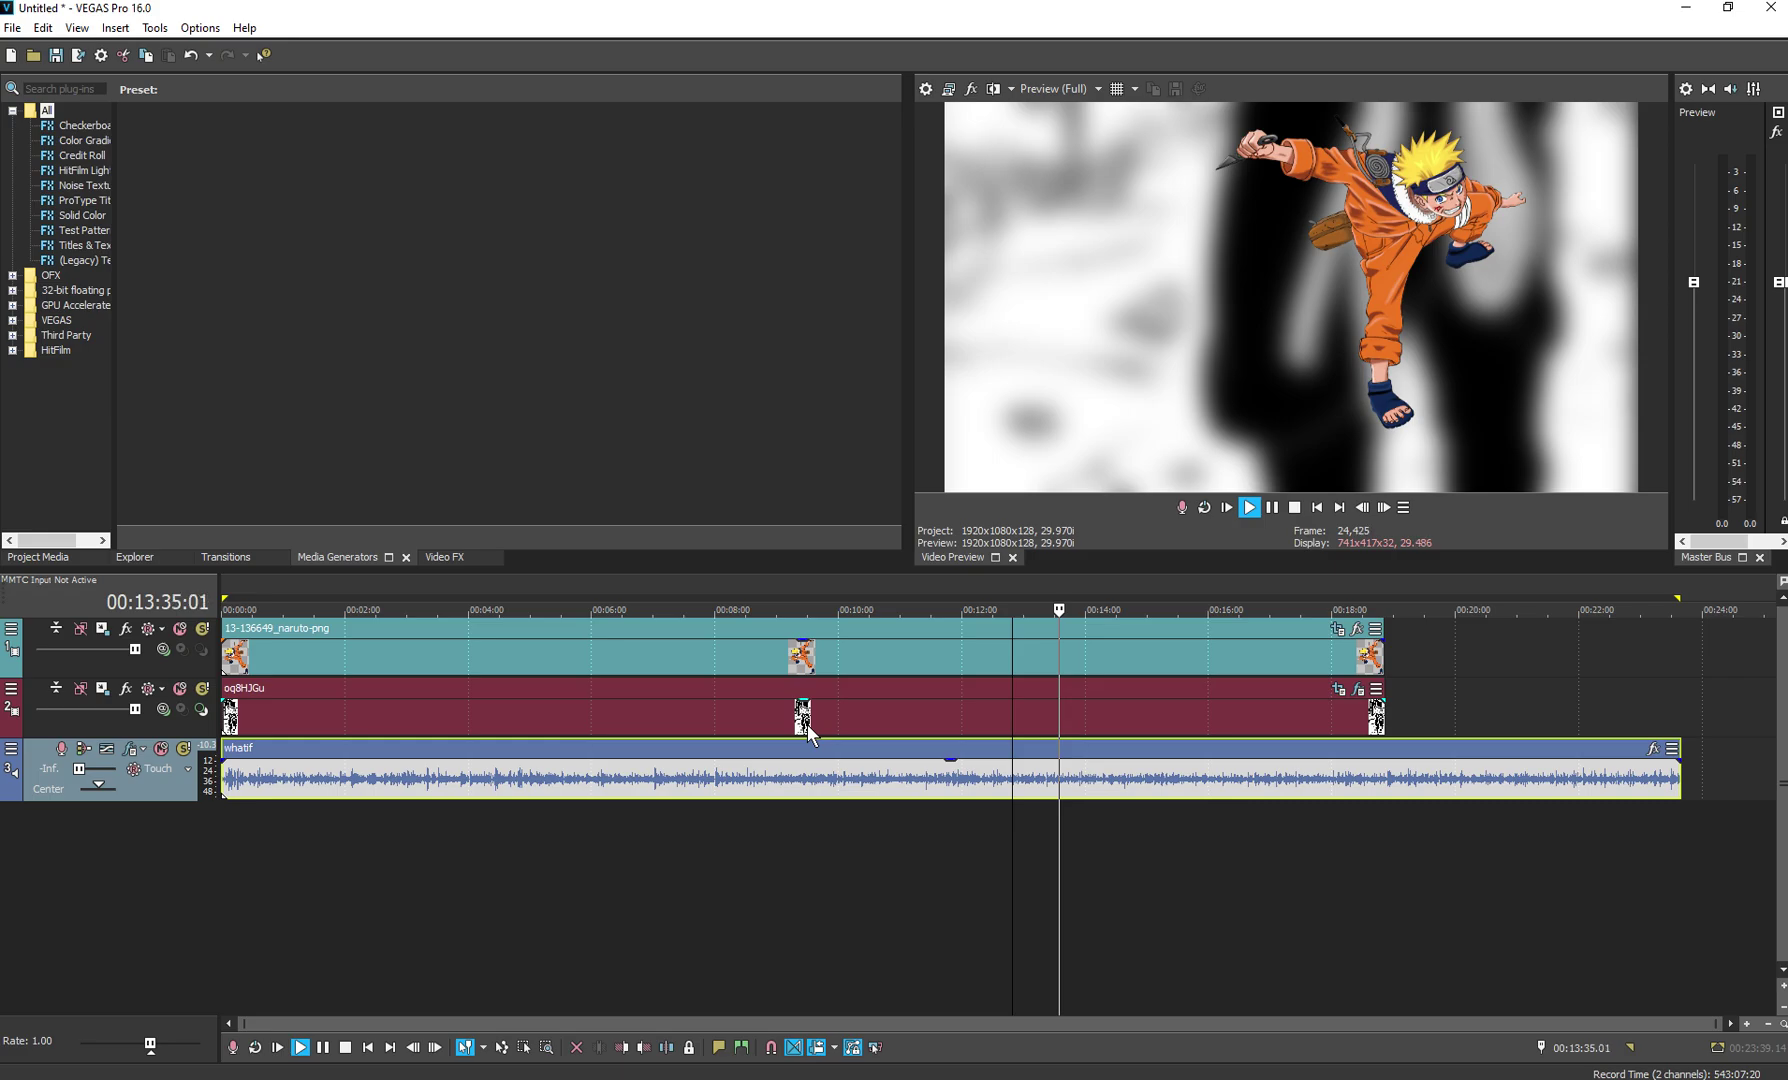
{"action": "scroll", "coordinate": [800, 724], "scroll_direction": "up", "scroll_amount": 10}
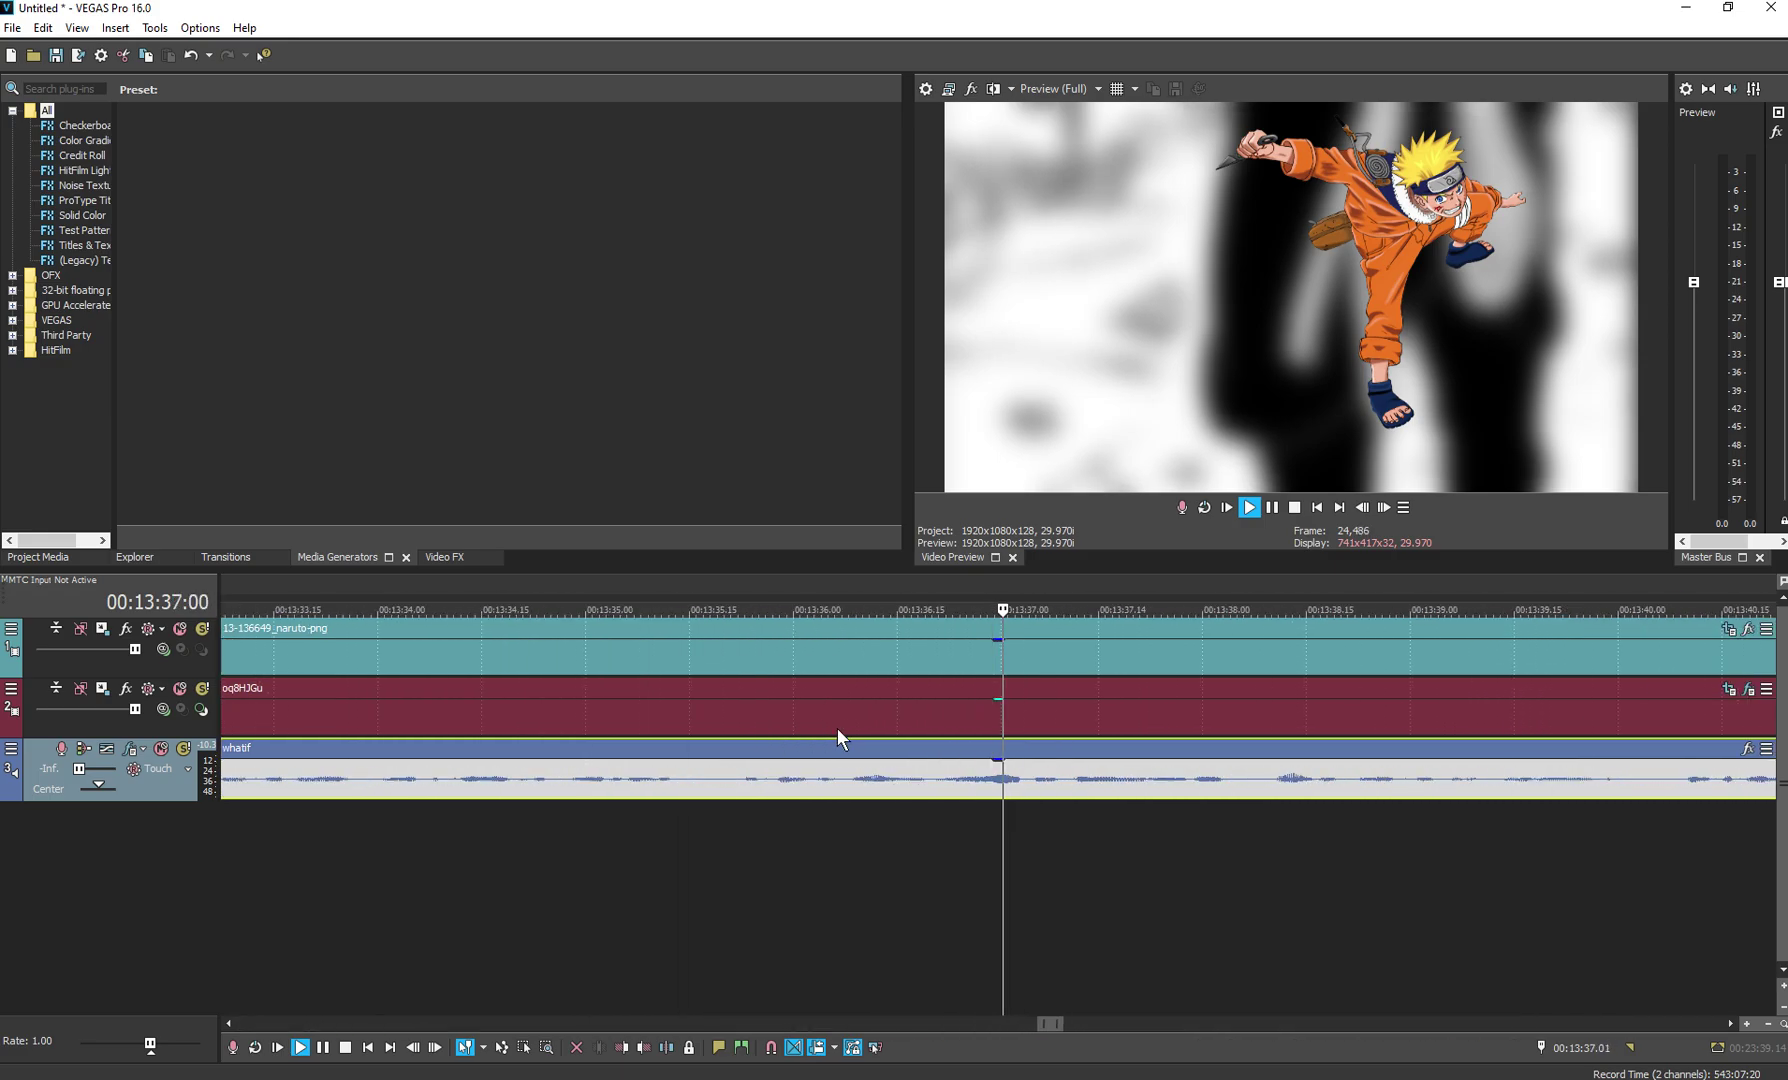
{"action": "left_click", "coordinate": [1272, 507]}
{"action": "scroll", "coordinate": [1250, 835], "scroll_direction": "down", "scroll_amount": 10}
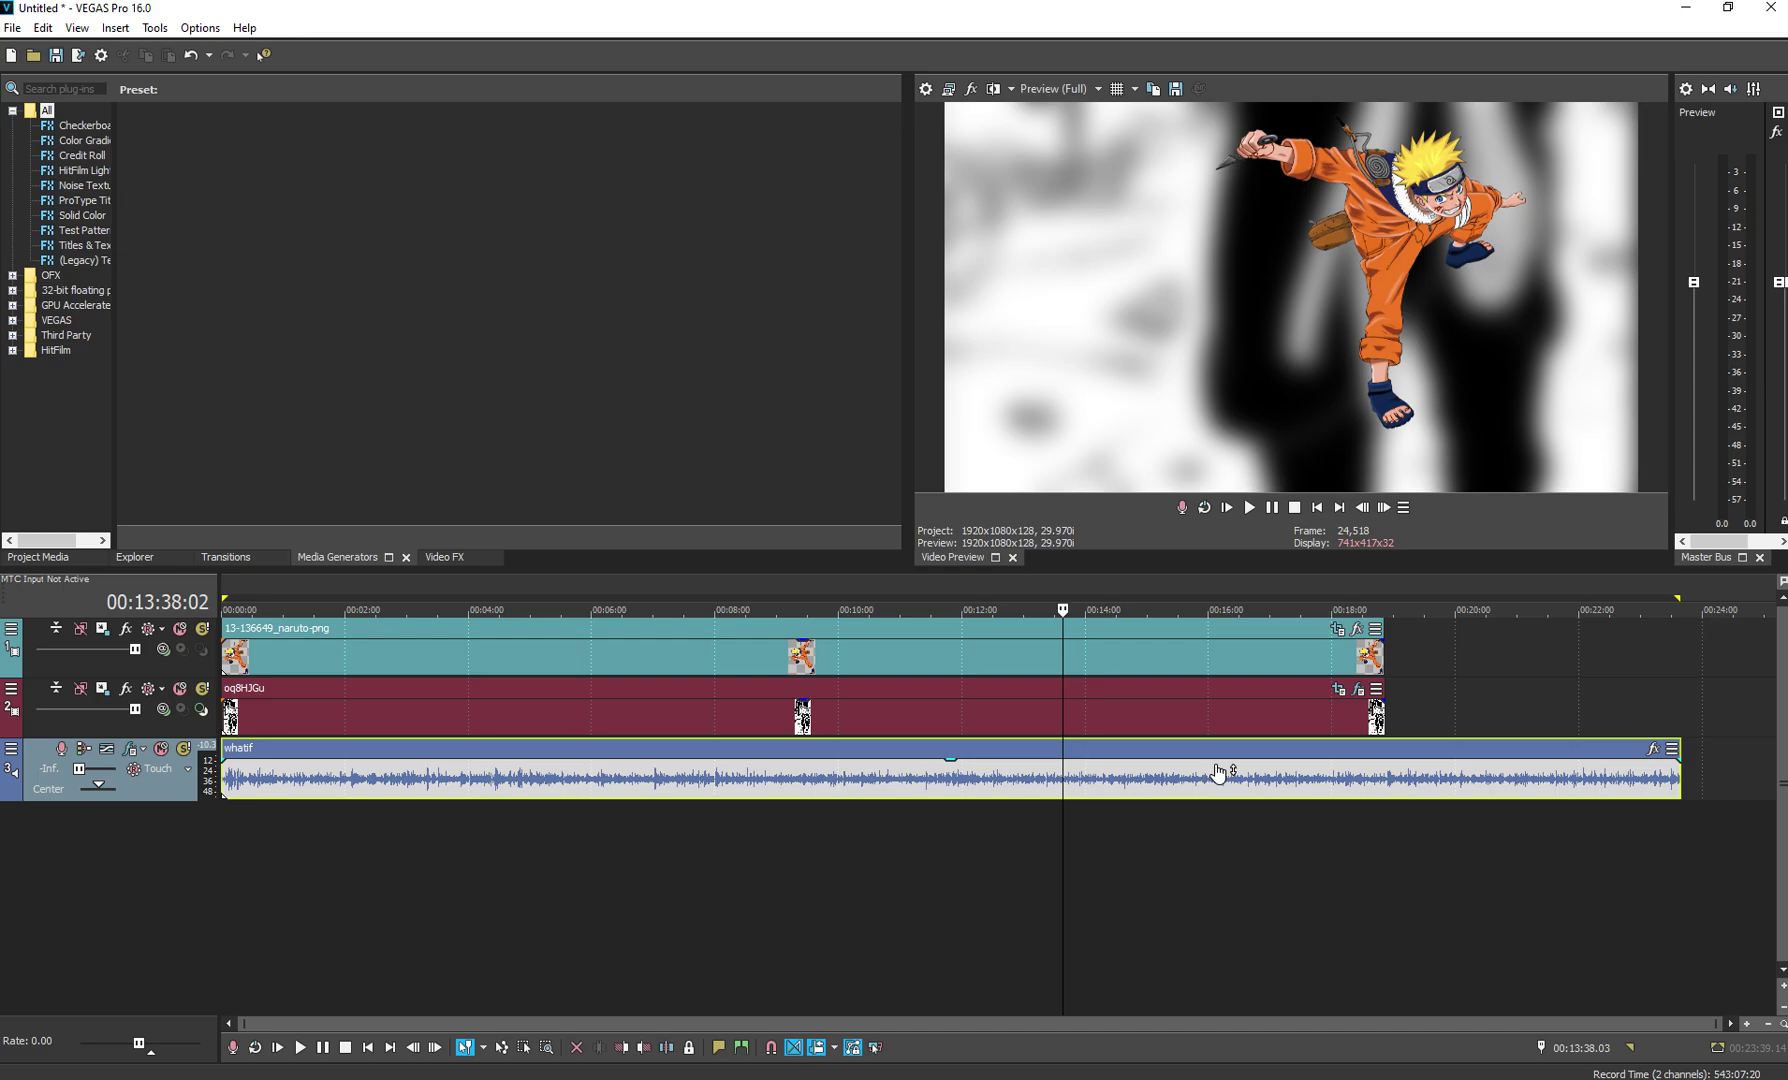
{"action": "scroll", "coordinate": [1218, 773], "scroll_direction": "up", "scroll_amount": 4}
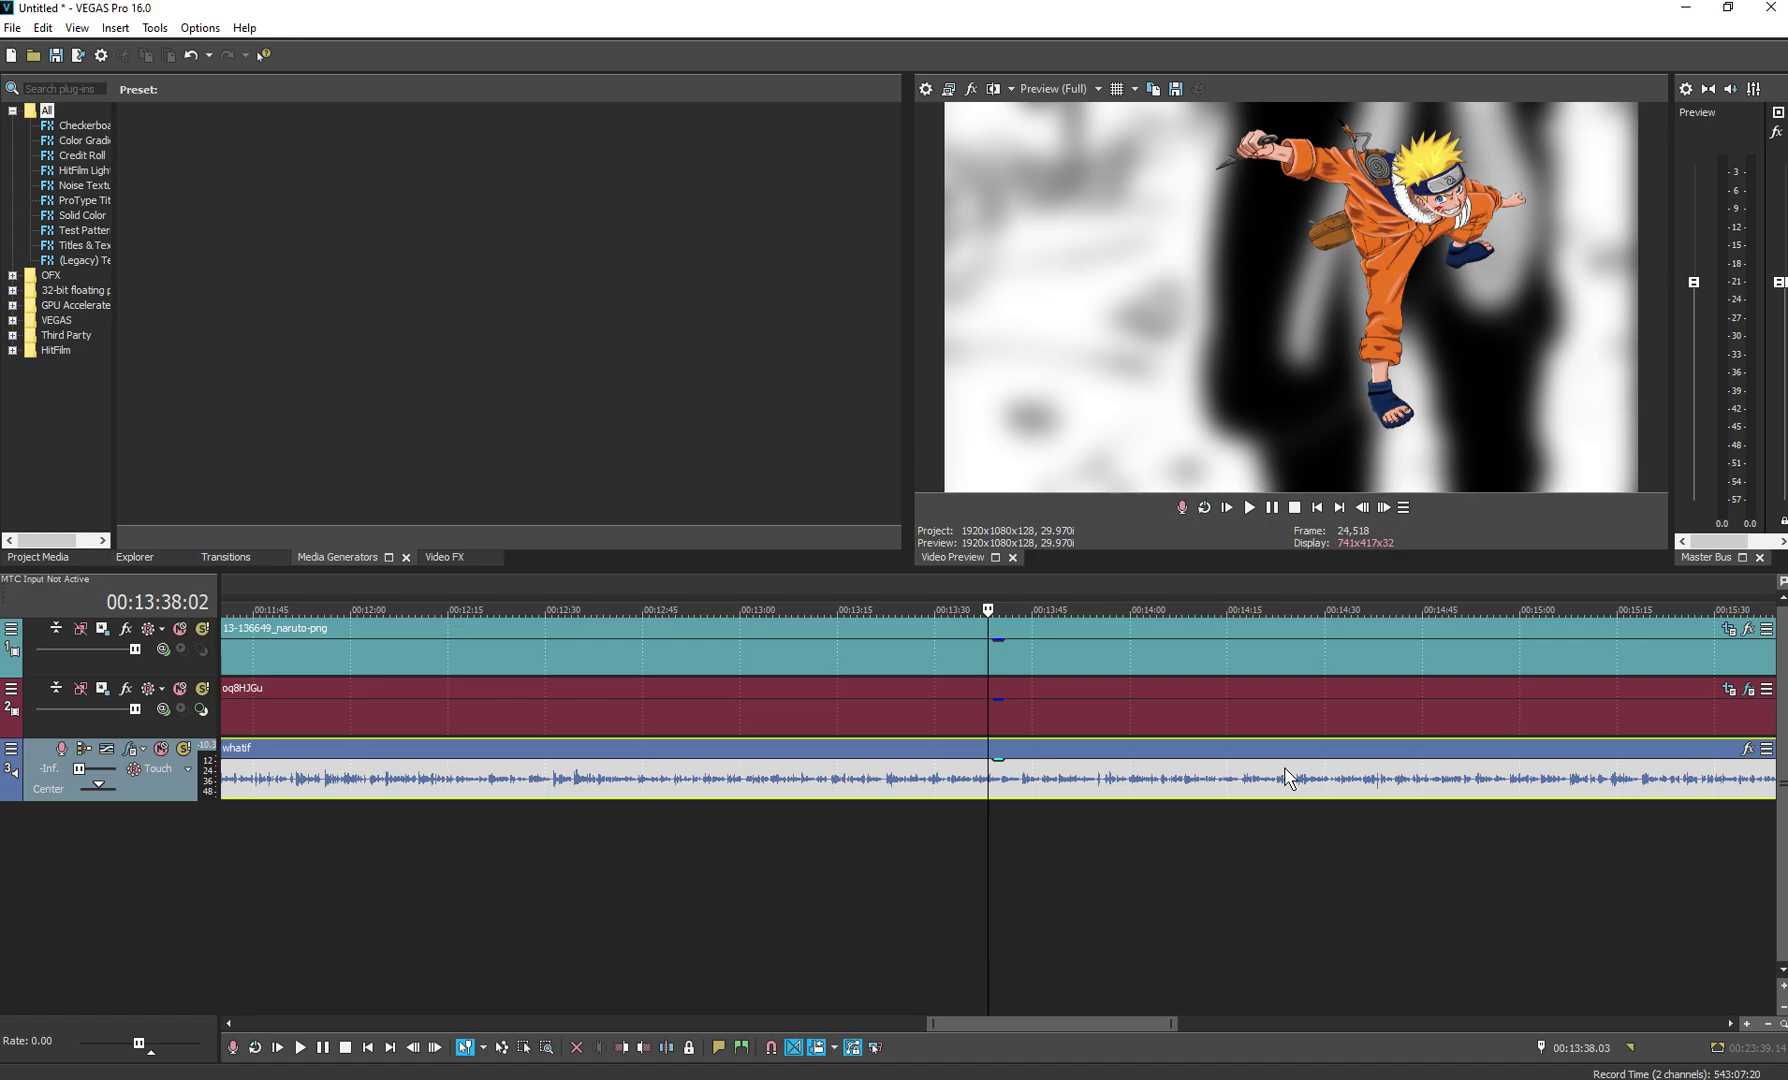
{"action": "scroll", "coordinate": [995, 750], "scroll_direction": "down", "scroll_amount": 4}
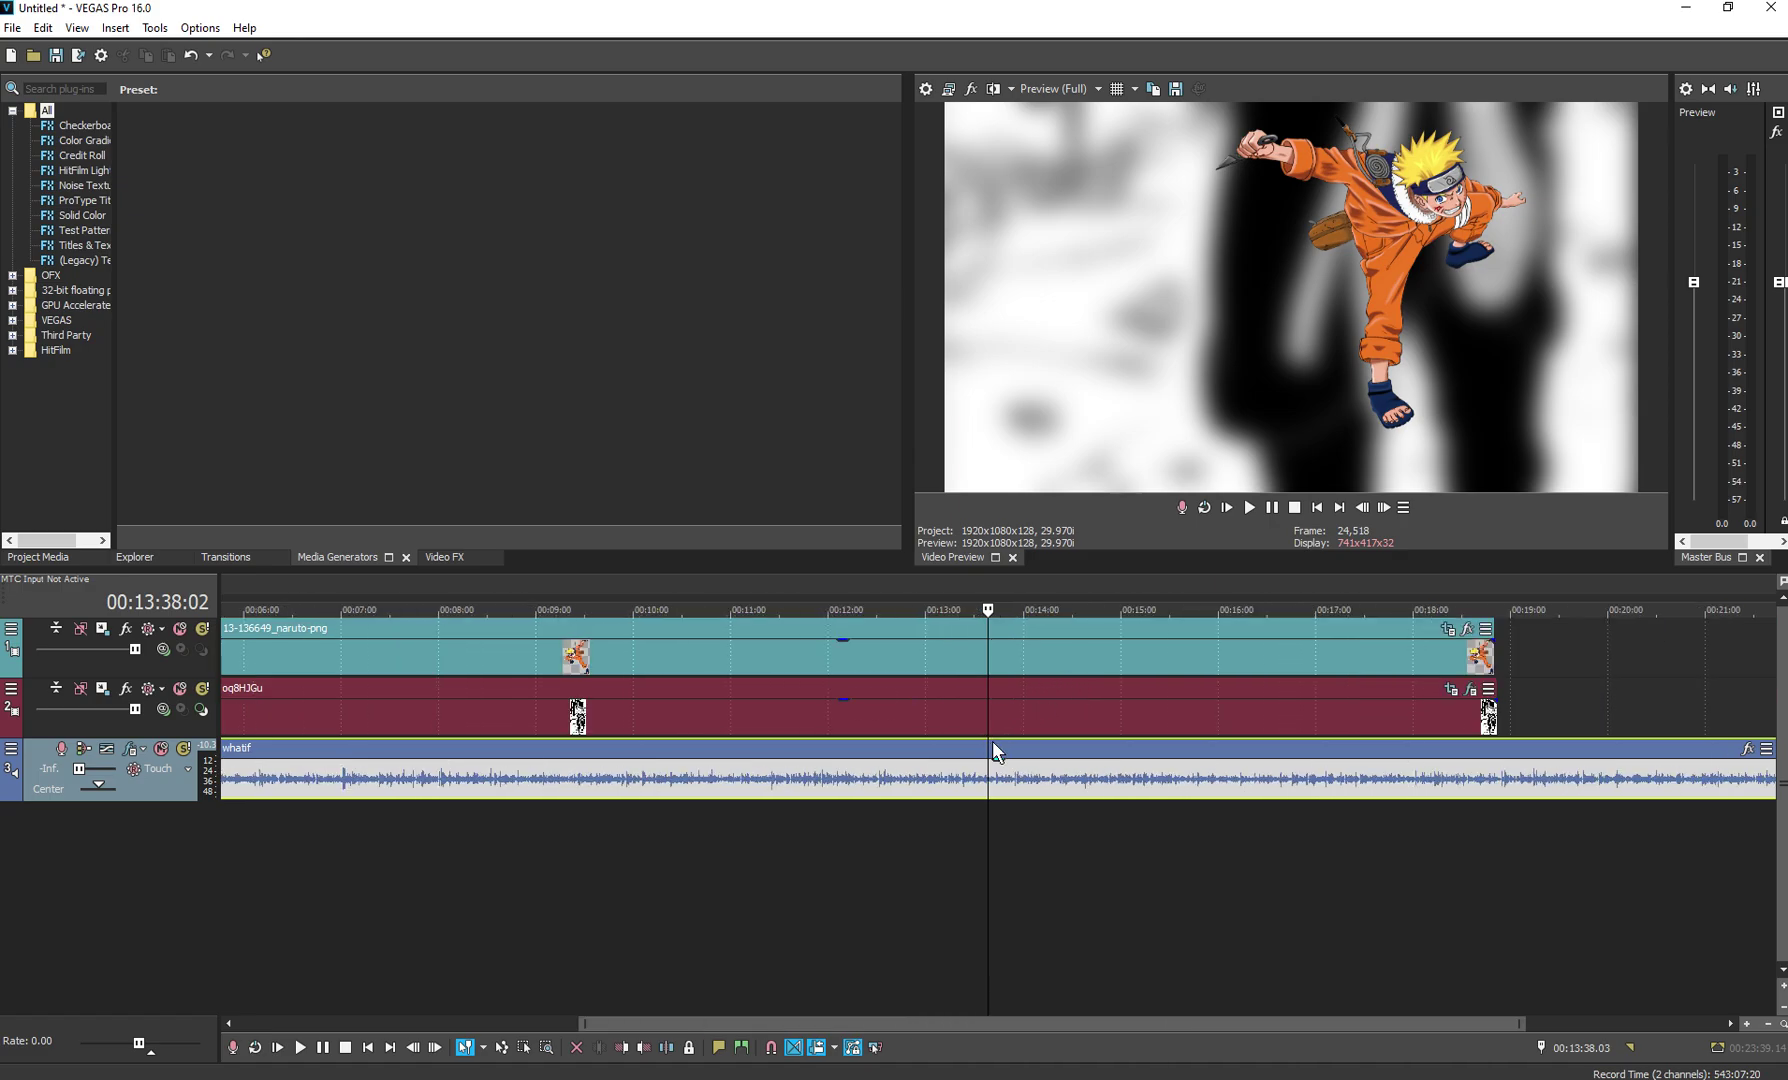
{"action": "scroll", "coordinate": [545, 722], "scroll_direction": "up", "scroll_amount": 4}
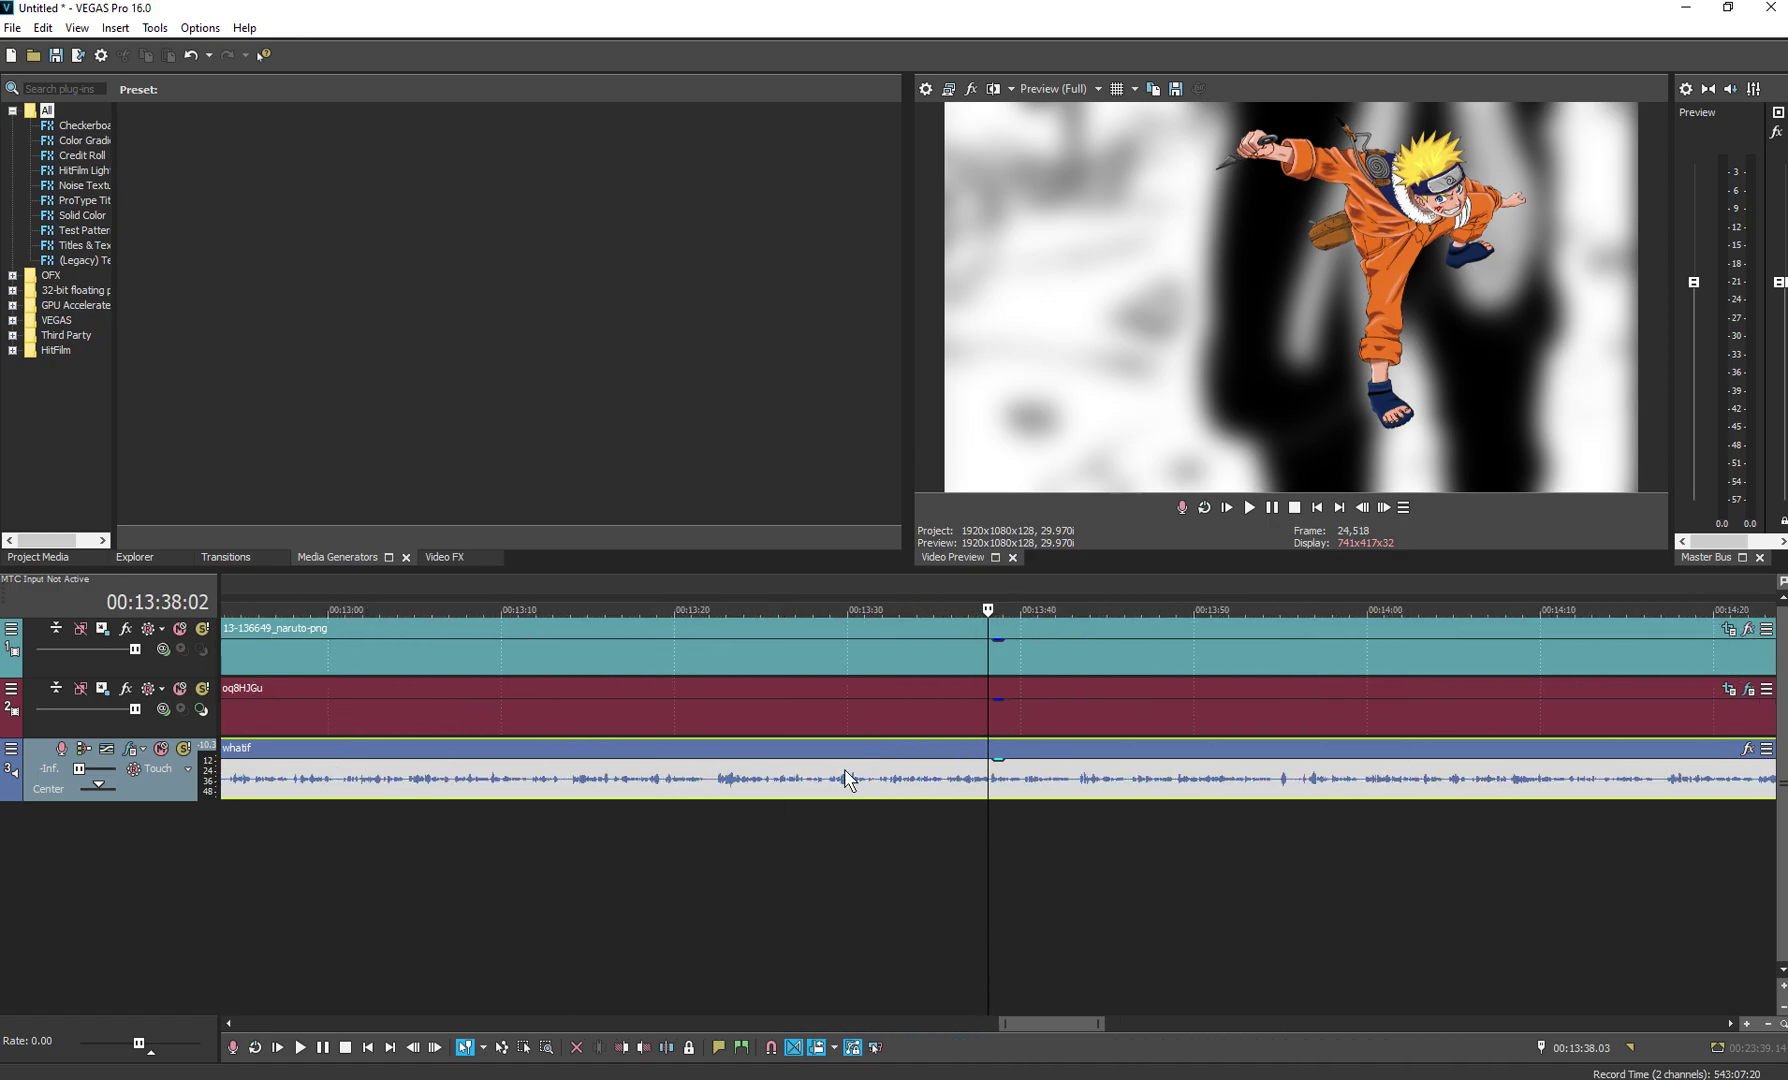
{"action": "scroll", "coordinate": [774, 730], "scroll_direction": "down", "scroll_amount": 8}
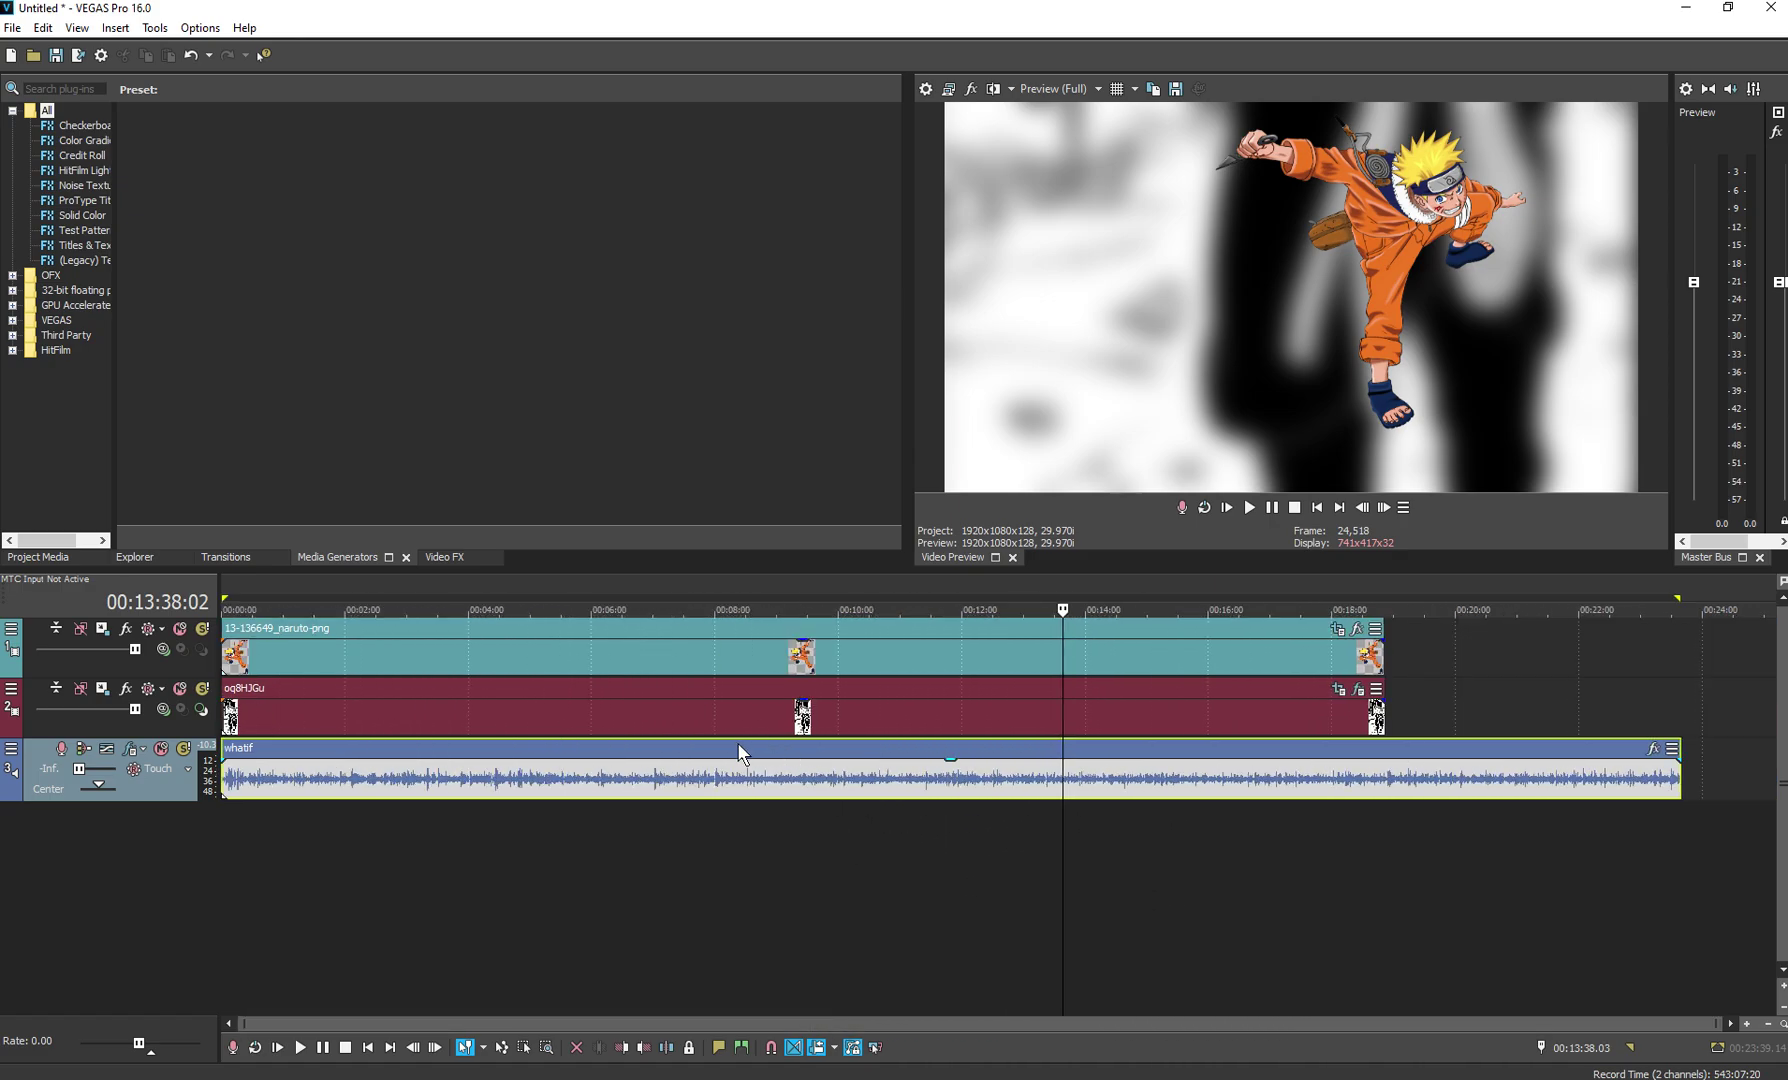